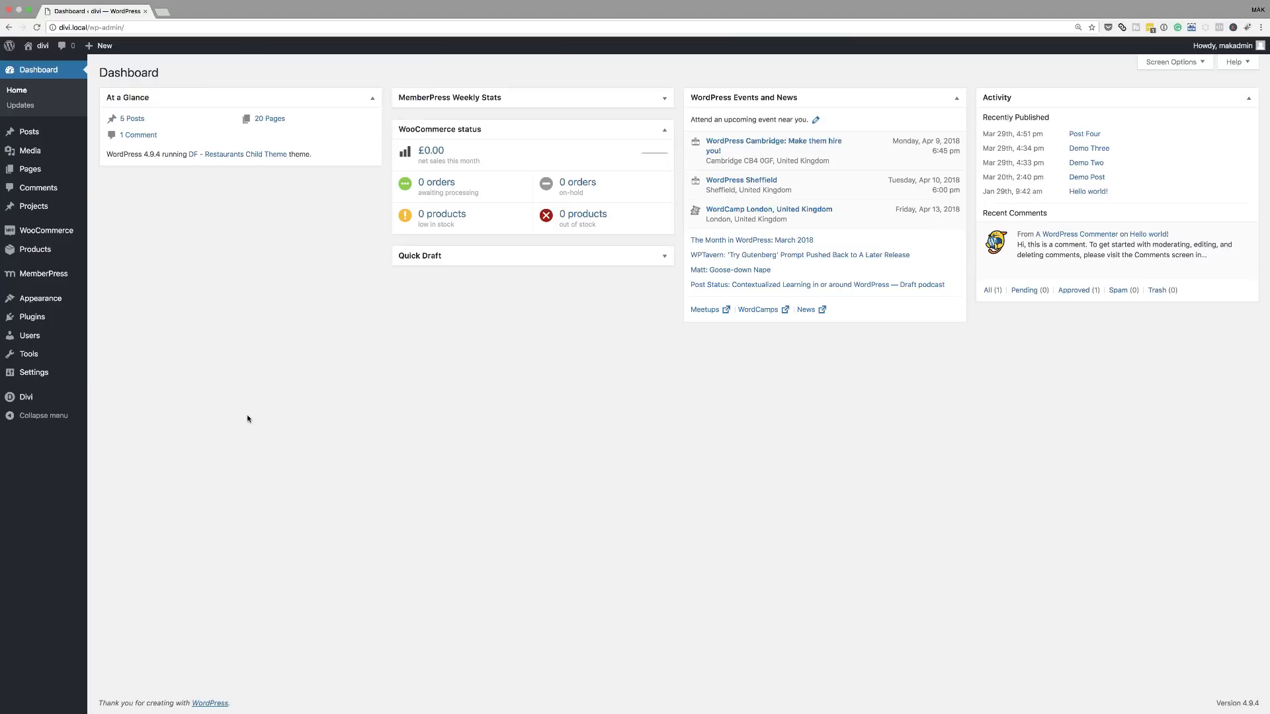
Create a new page titled "standout" and open it in the Divi Visual Builder.
mouse_move(29, 172)
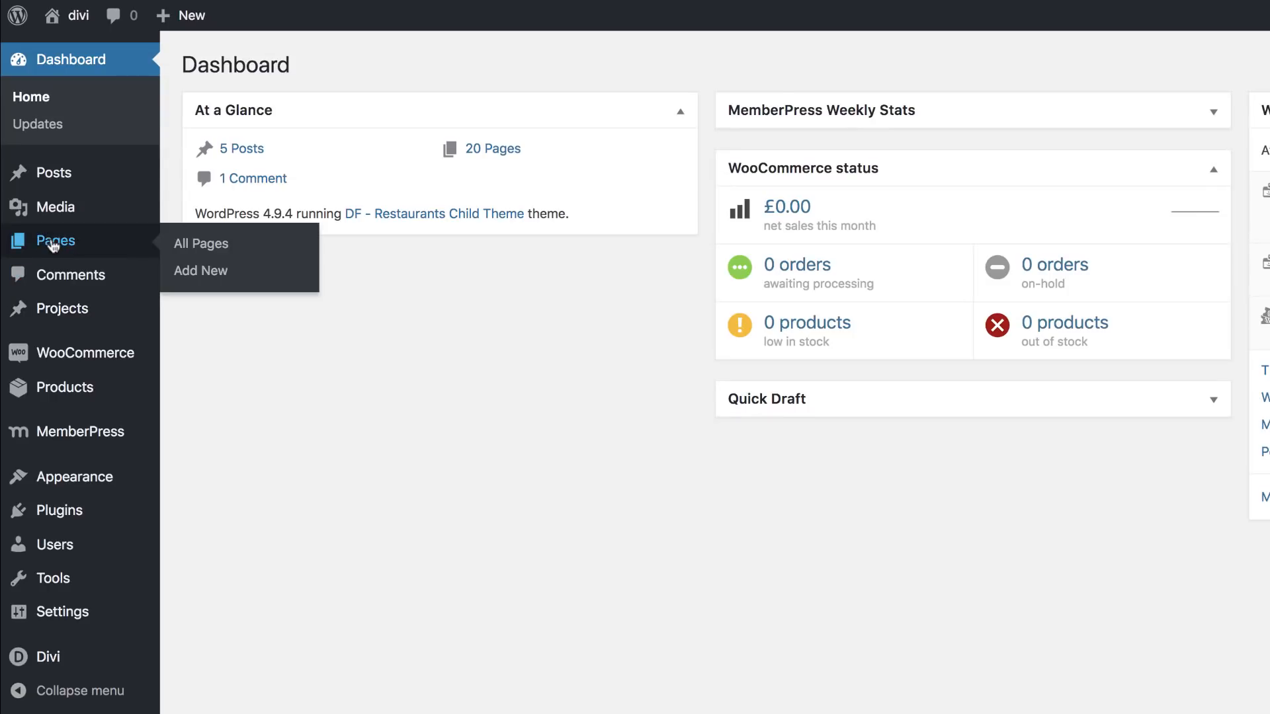
left_click(214, 272)
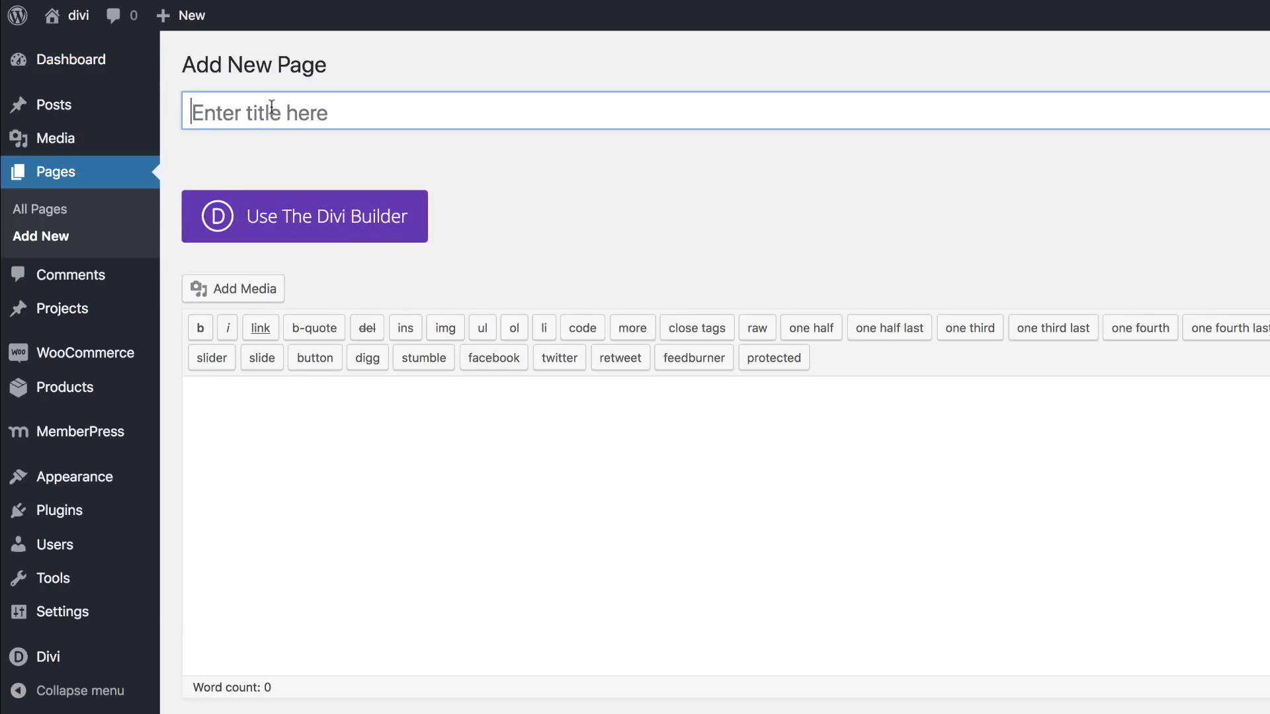
type("standout")
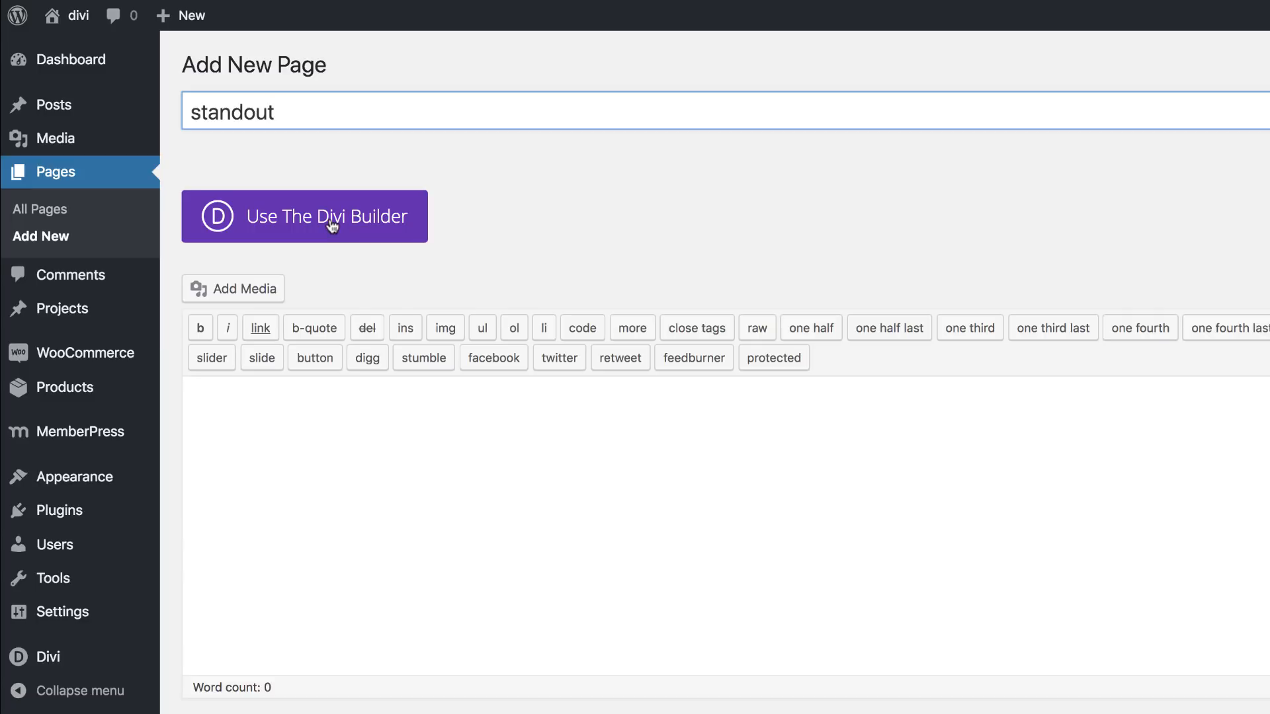
left_click(332, 225)
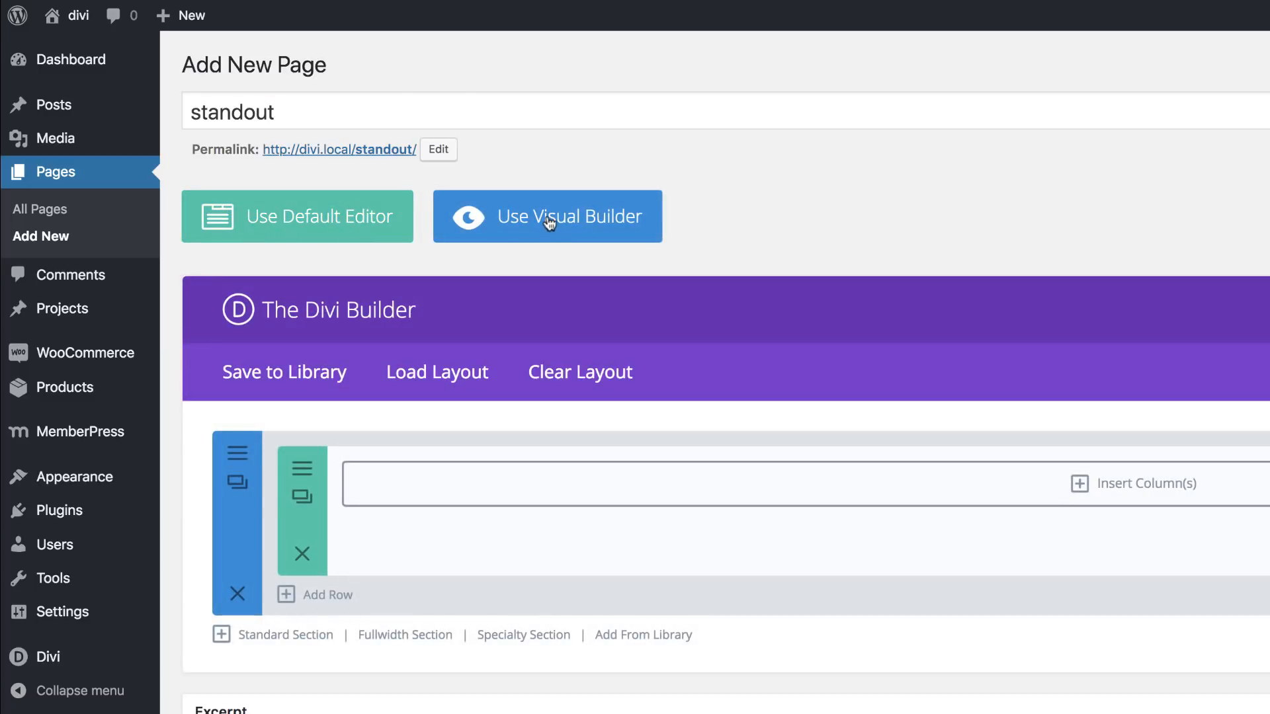
left_click(547, 218)
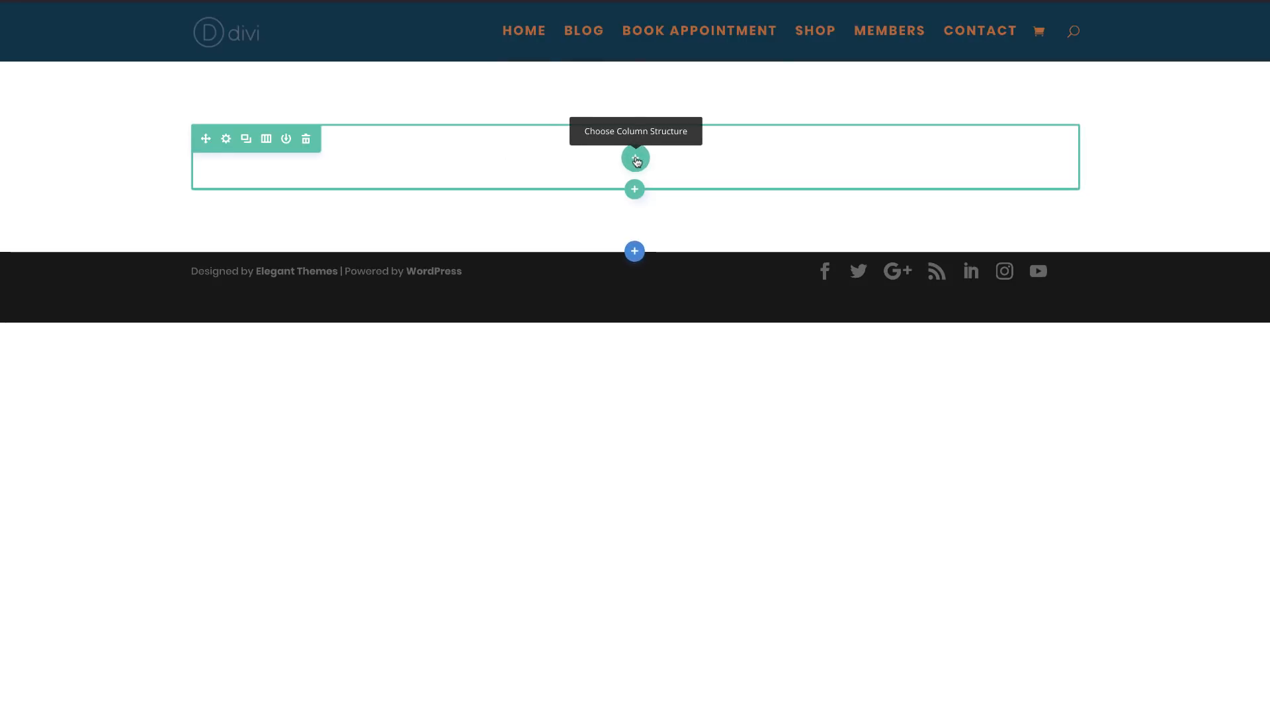
Give the empty row a single full-width column and insert a Text module in it.
left_click(635, 159)
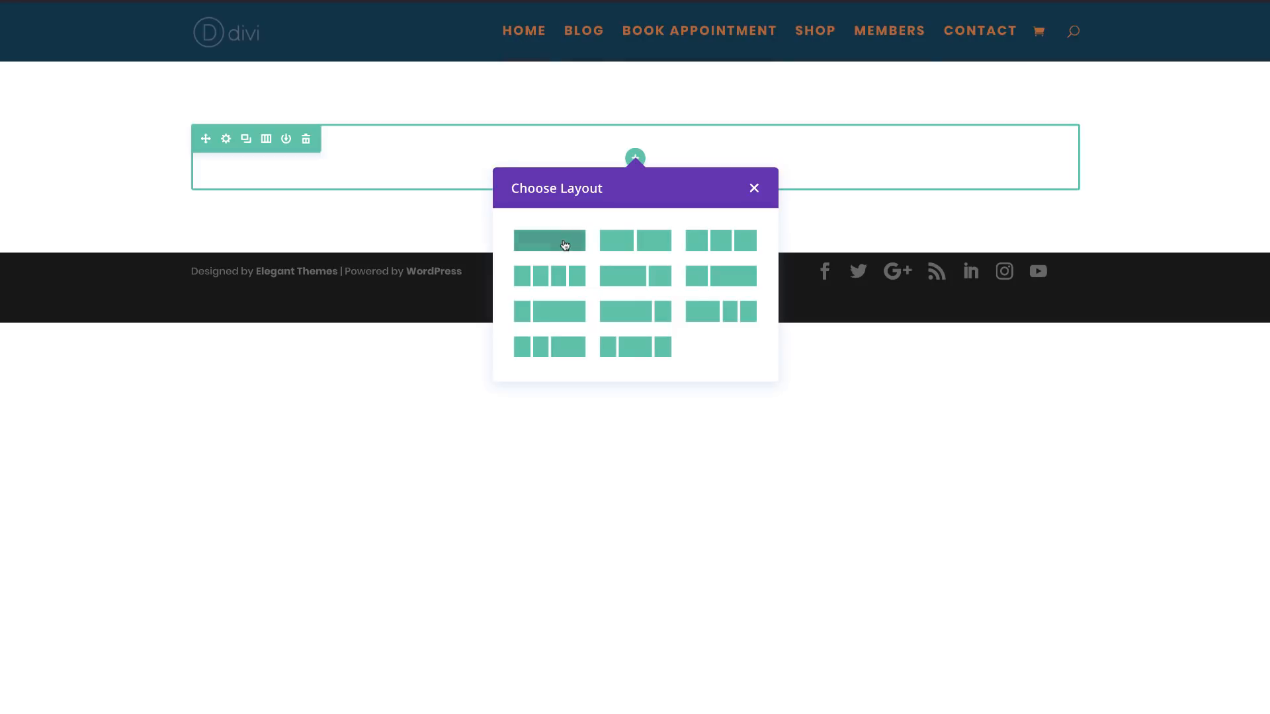
left_click(565, 245)
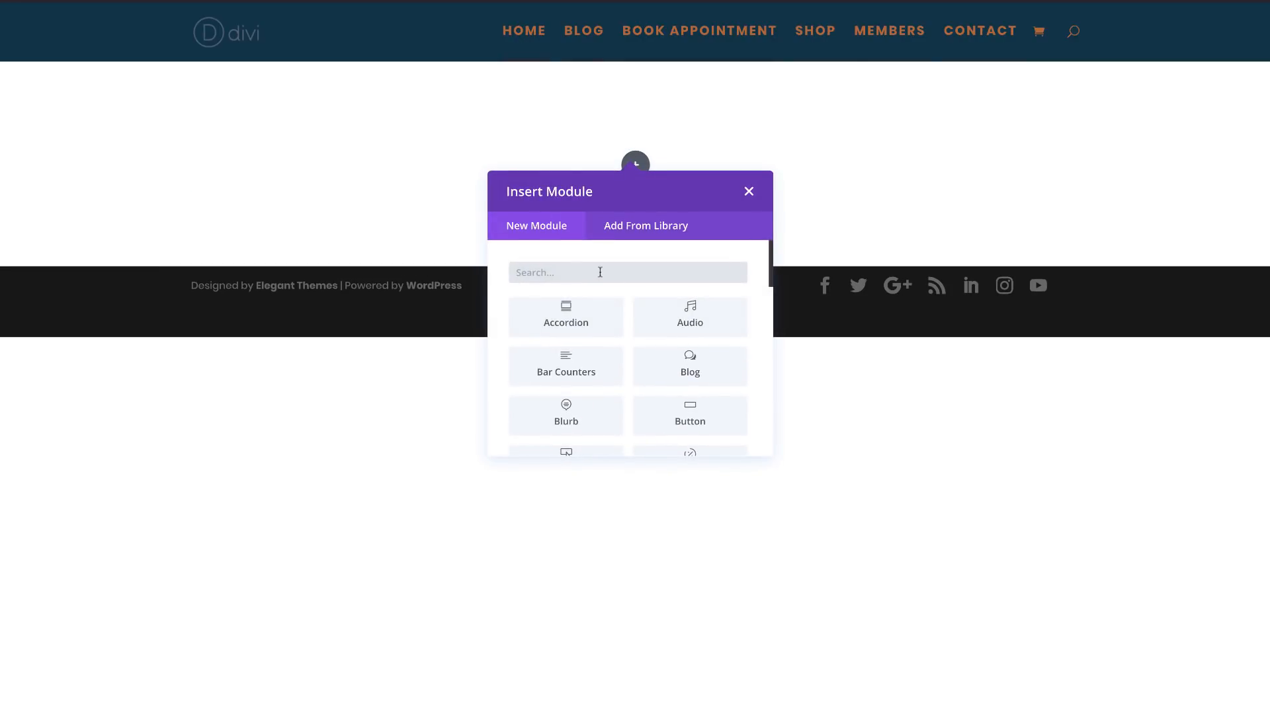
type("text")
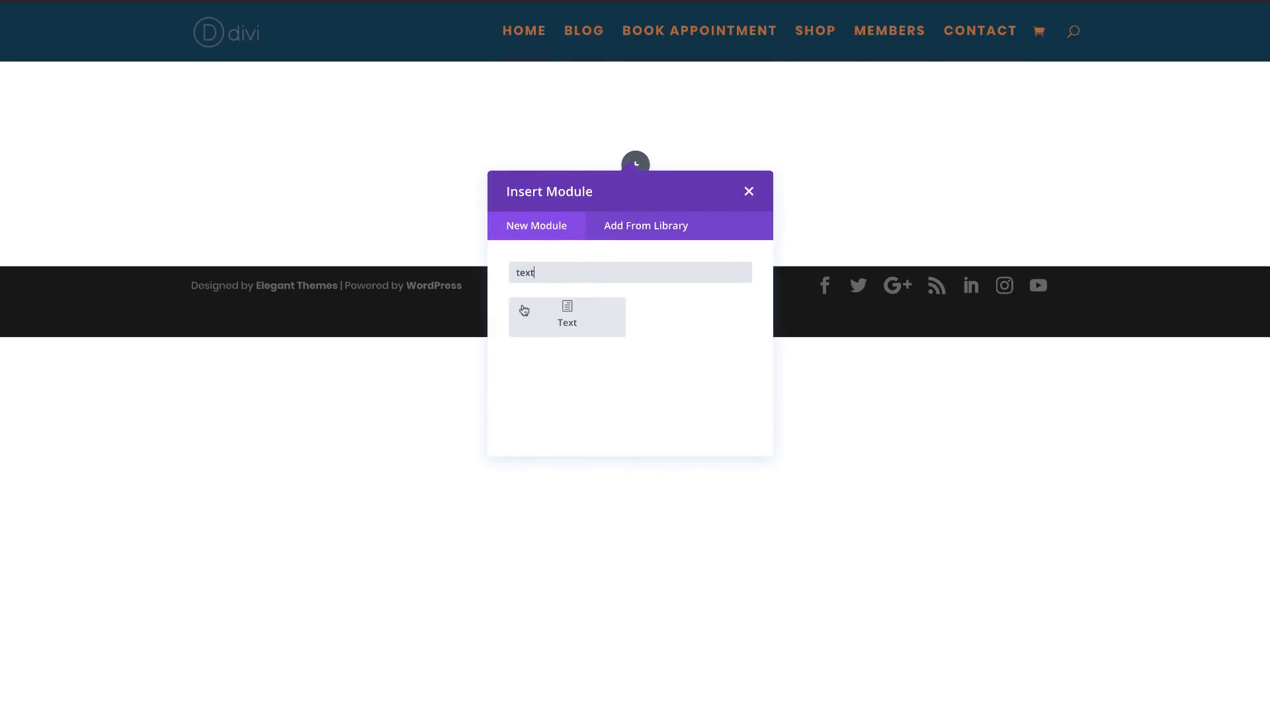
left_click(578, 314)
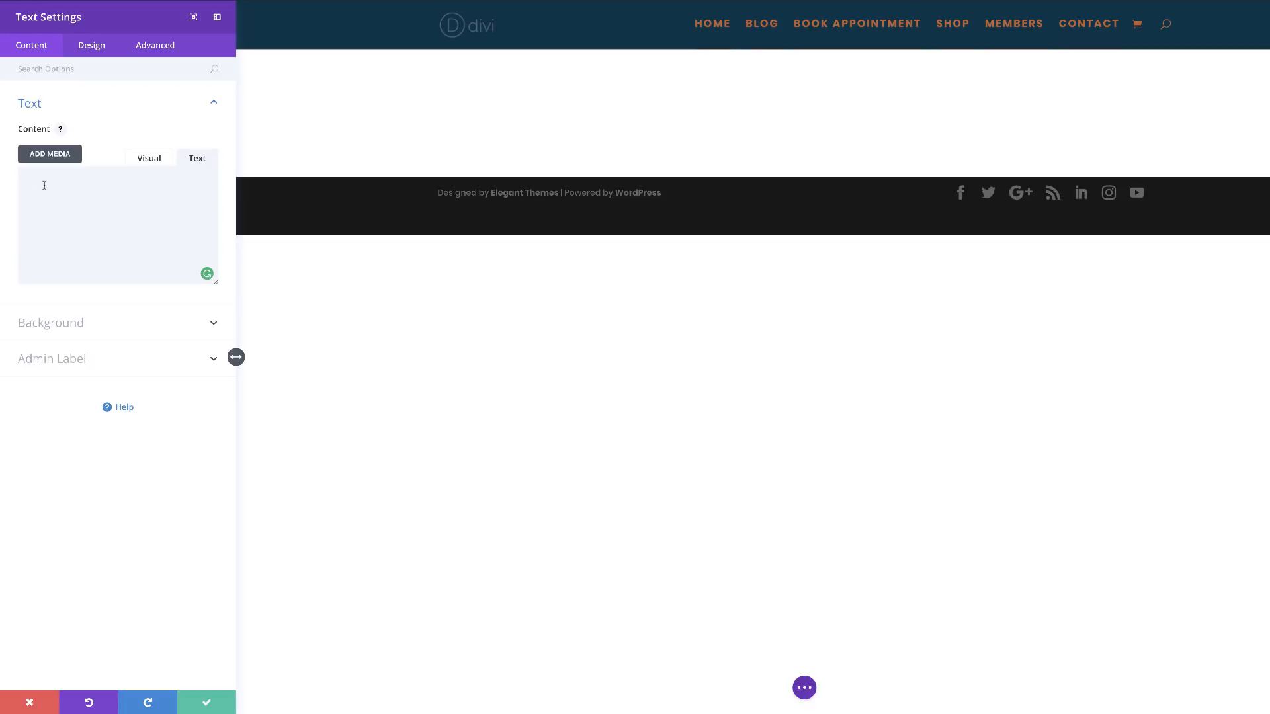
Paste HTML content with h2 "Here's my", h3 "Education, Work Experience and Some Skills" and a Latin filler paragraph, and enlarge the content box.
key("ctrl+v")
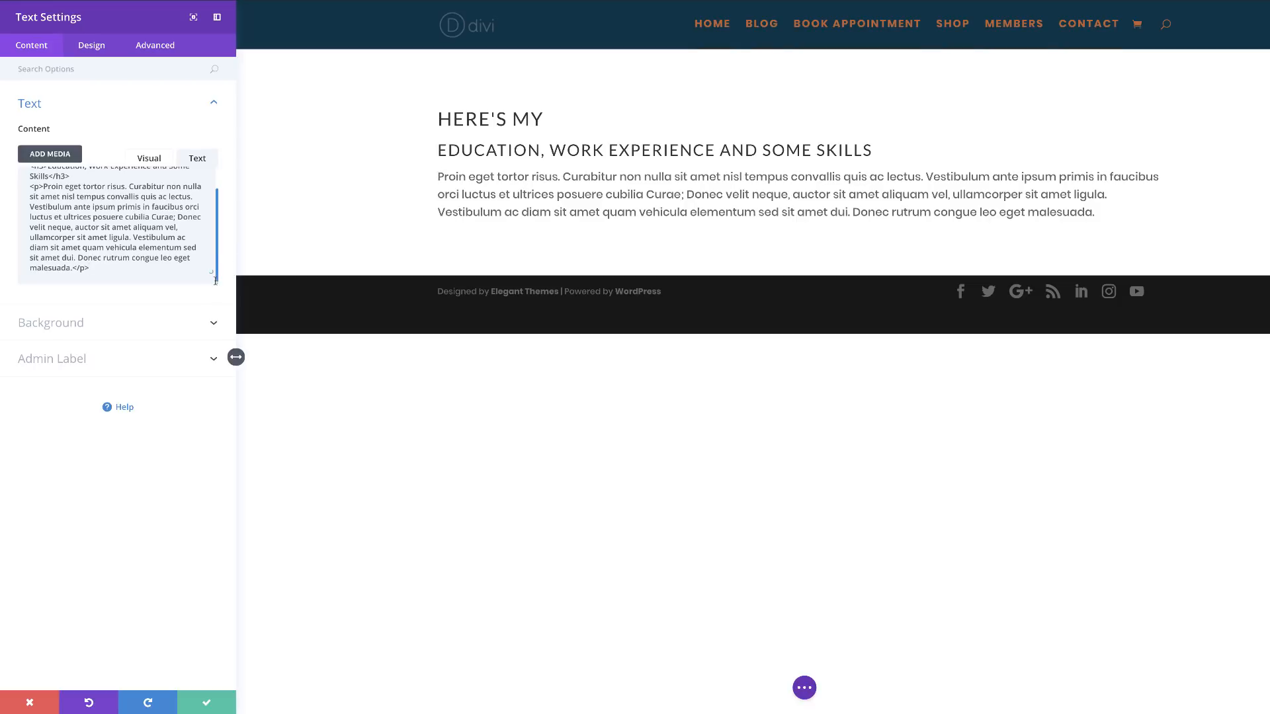
left_click_drag(215, 281, 217, 355)
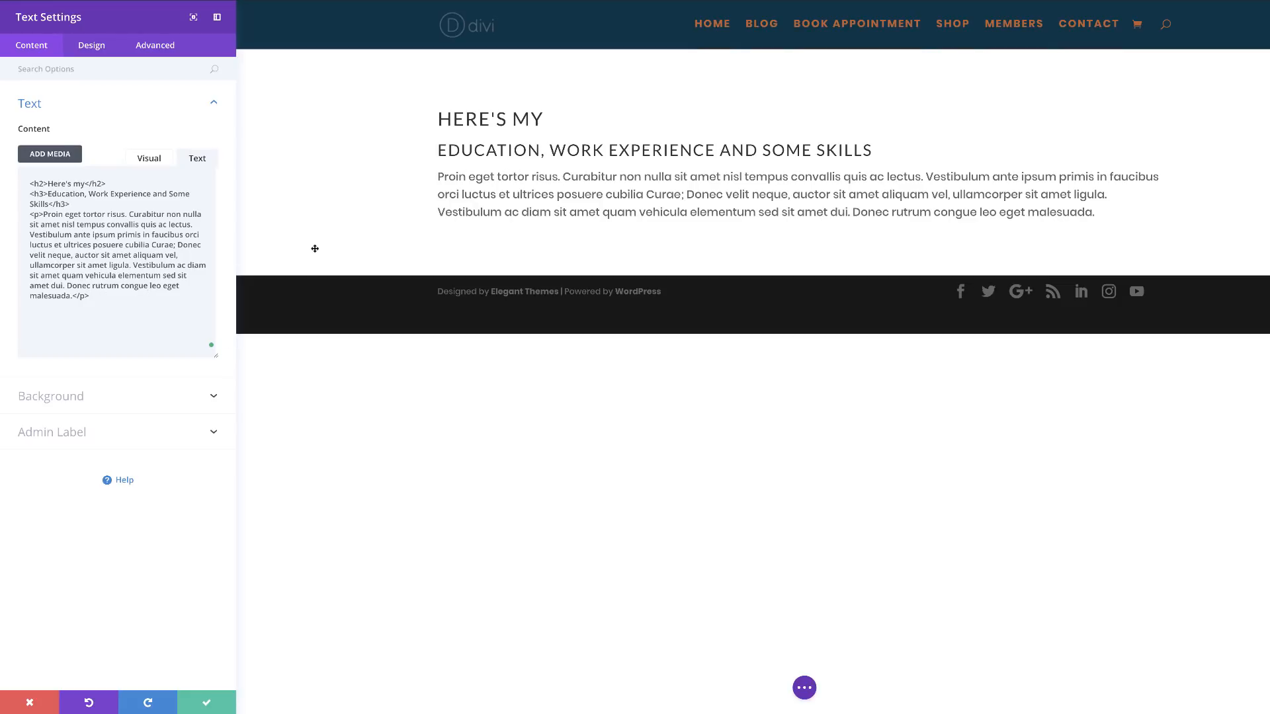
Set the module's body text font to Source Sans Pro and its text size to 16px.
left_click(91, 45)
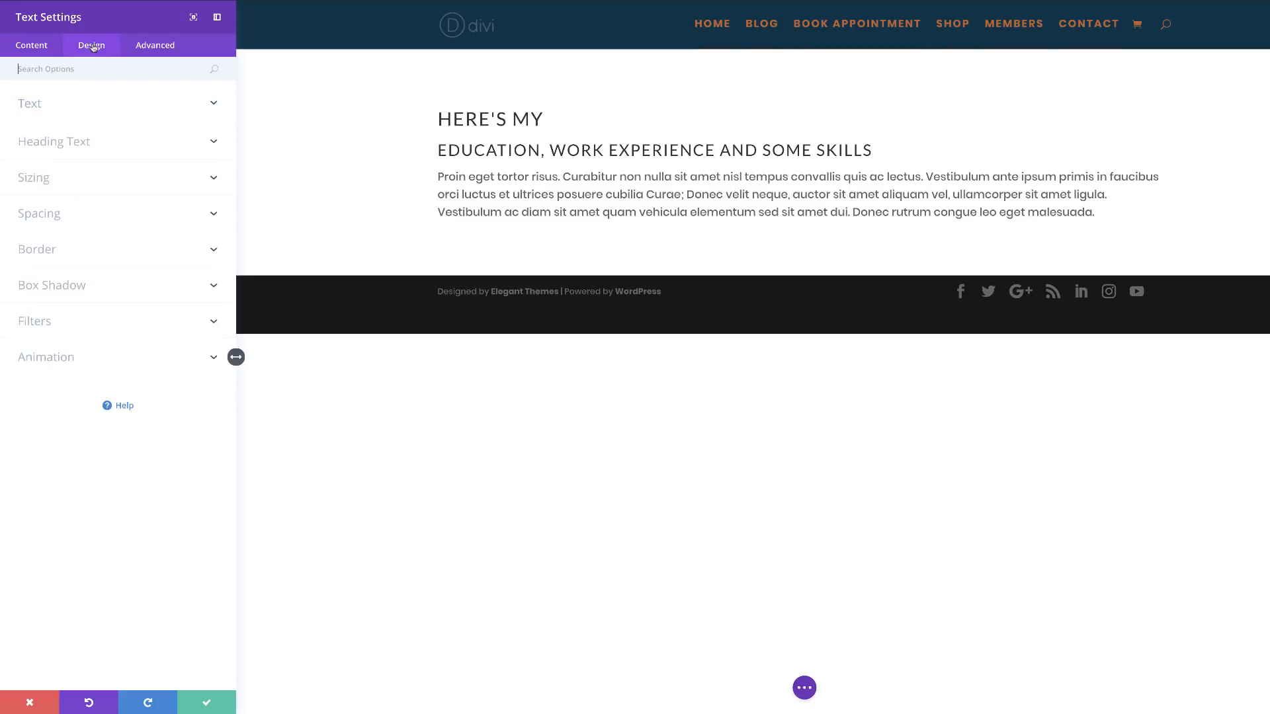
left_click(47, 106)
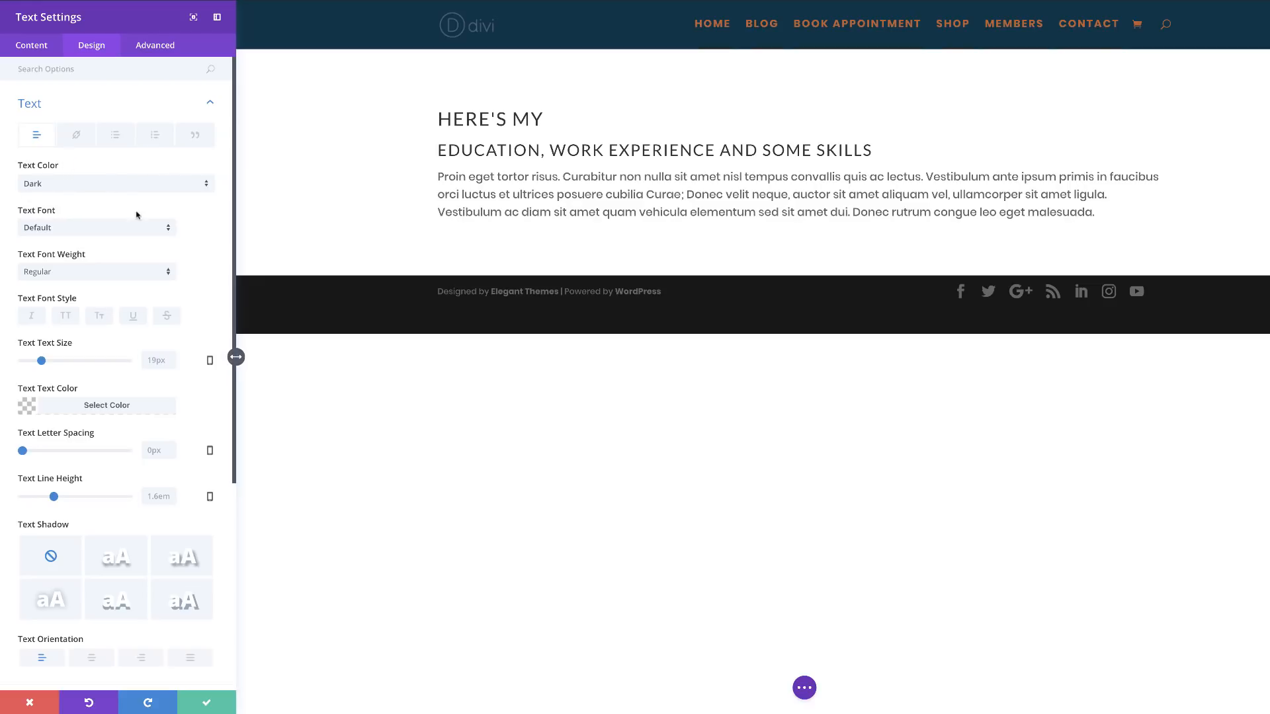
left_click(71, 231)
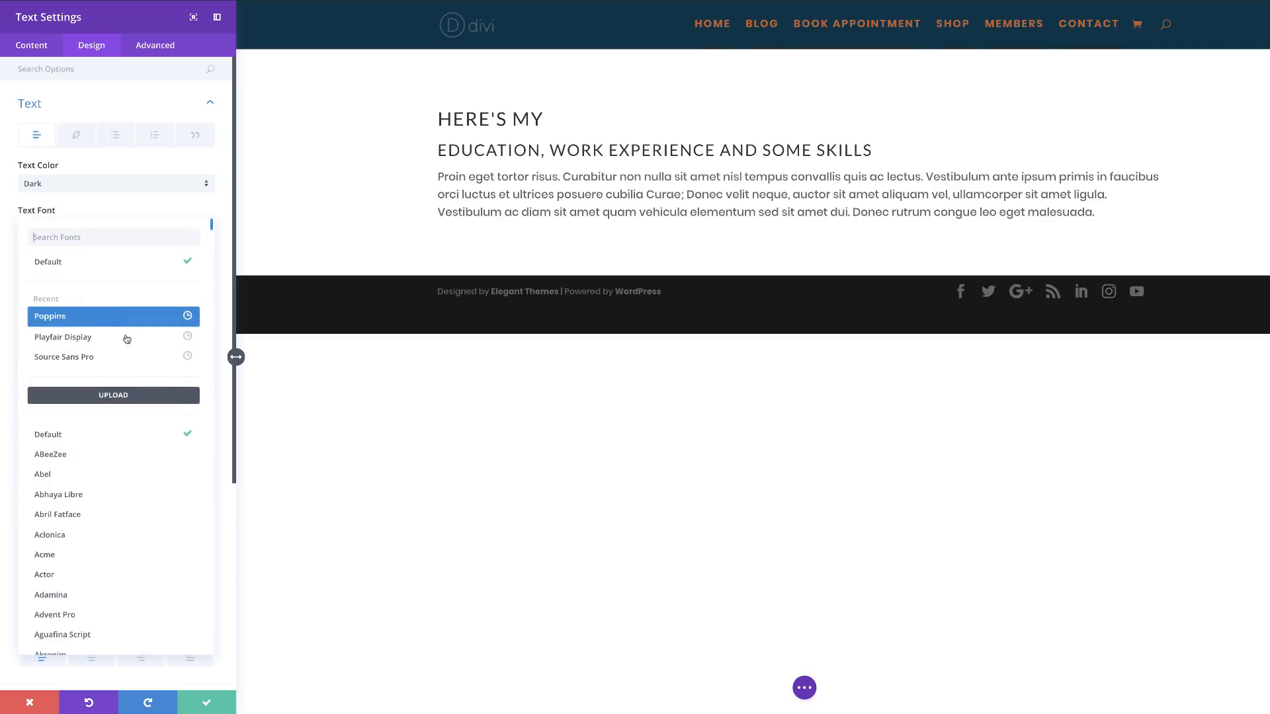
left_click(83, 360)
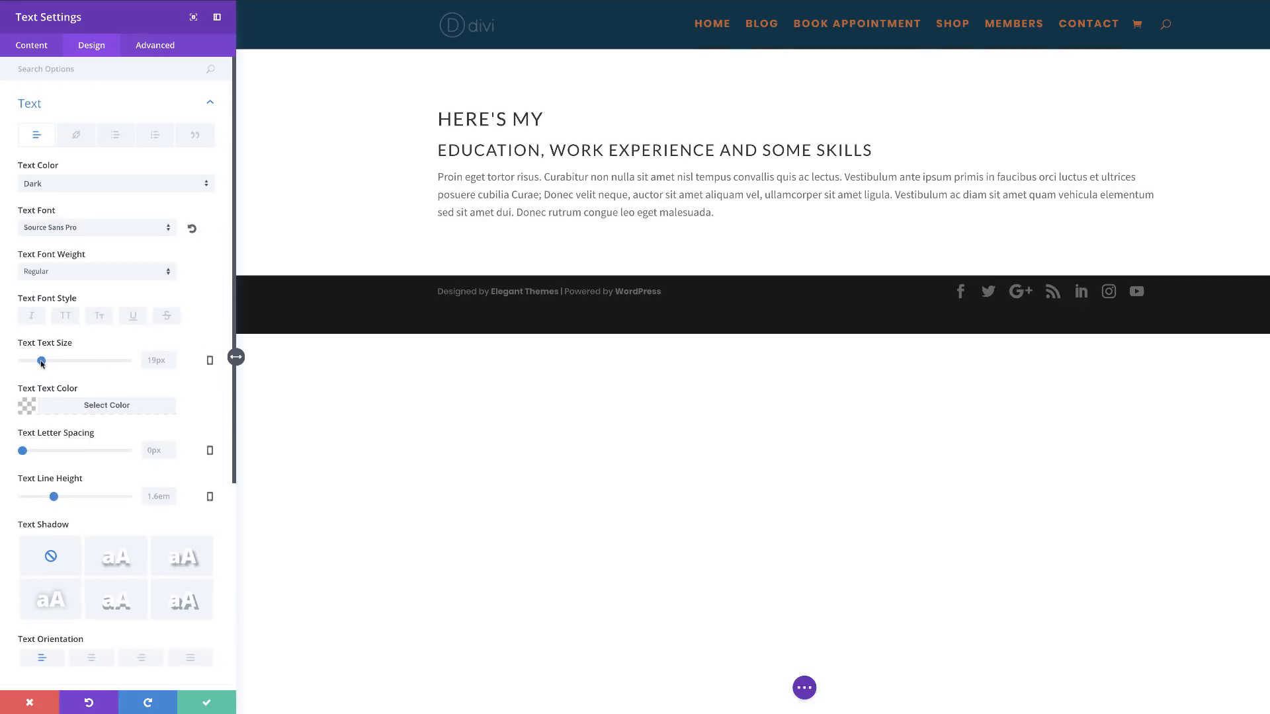
left_click_drag(41, 361, 39, 365)
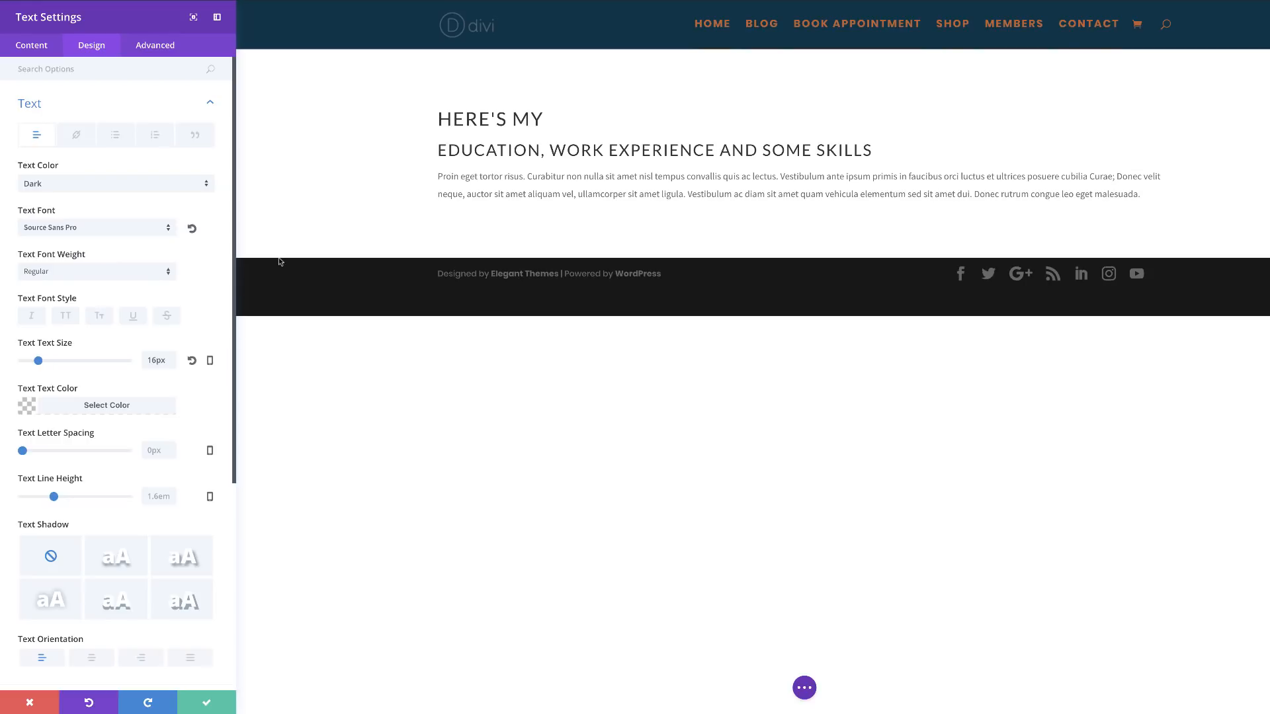
Set the Heading 2 font to Archivo Narrow with a Bold font weight.
scroll(180, 315, "down", 1)
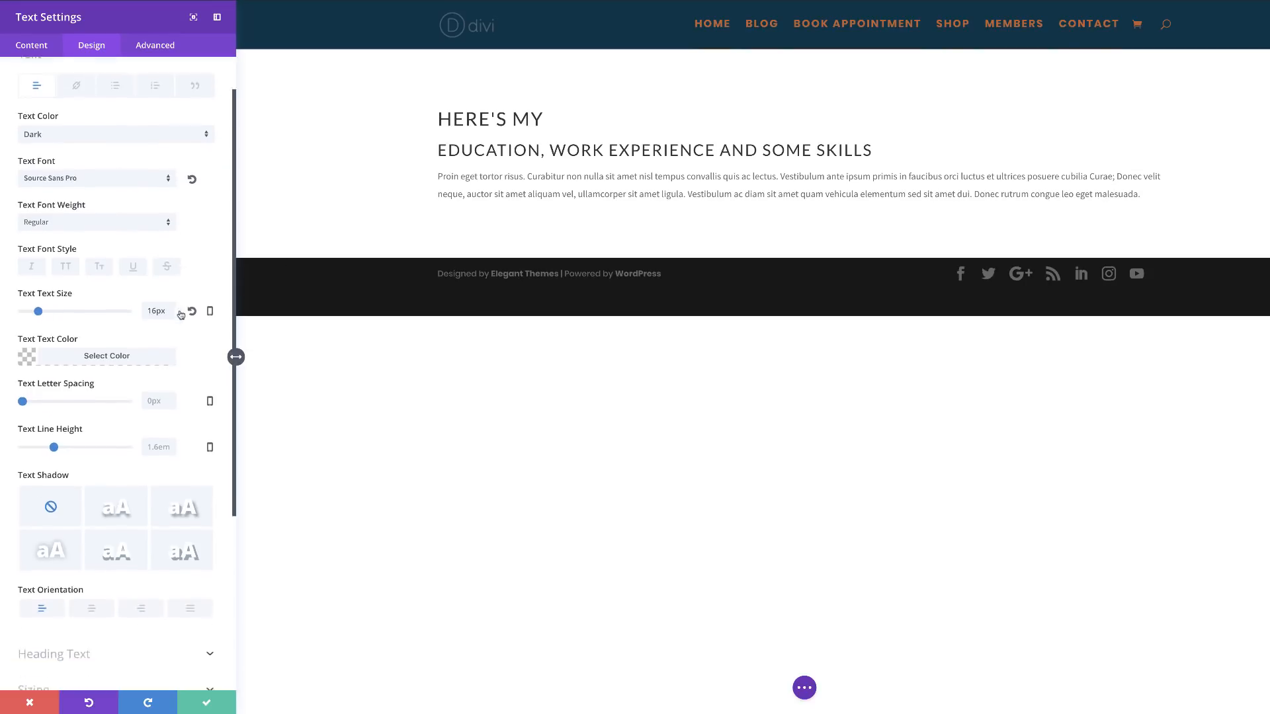
scroll(180, 315, "down", 3)
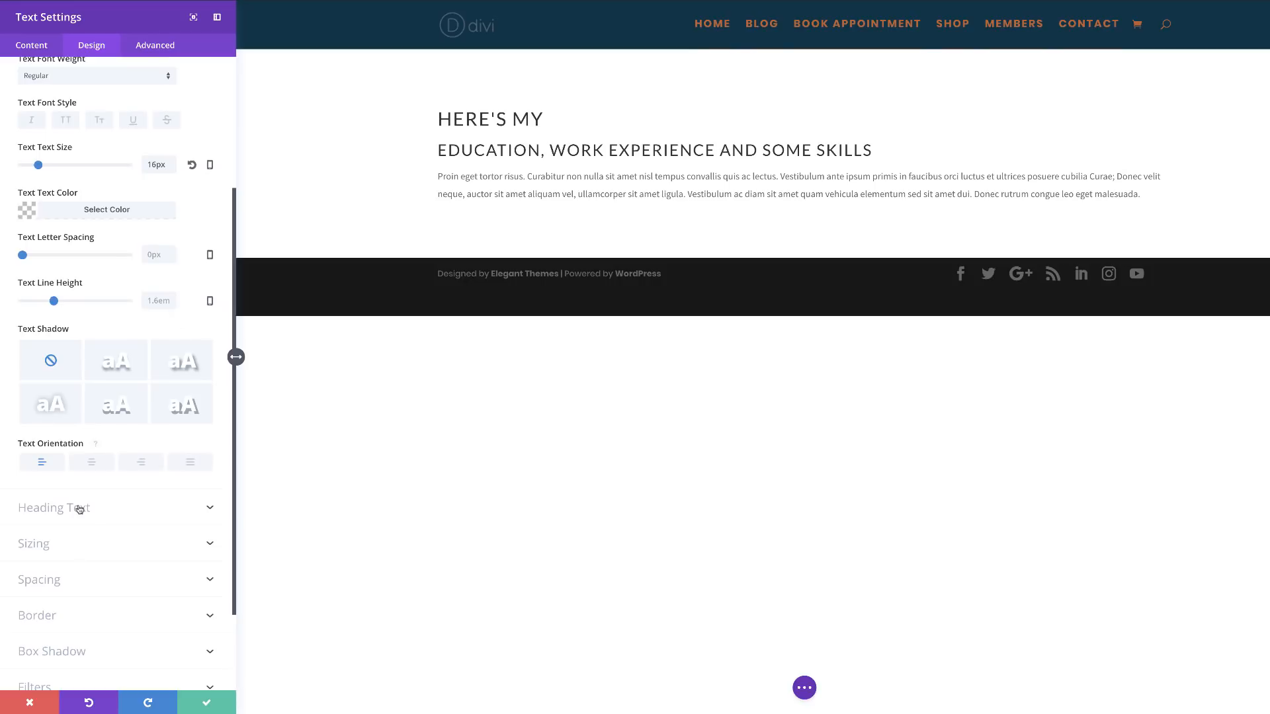
left_click(79, 509)
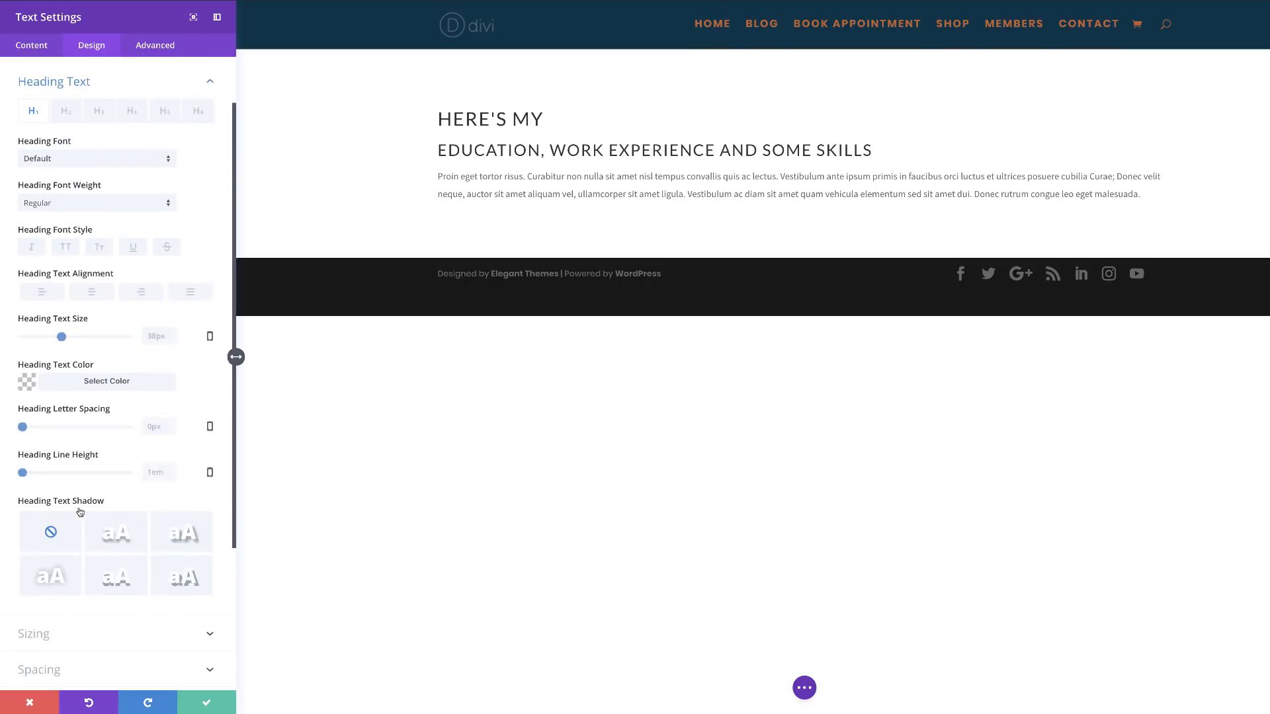
left_click(68, 115)
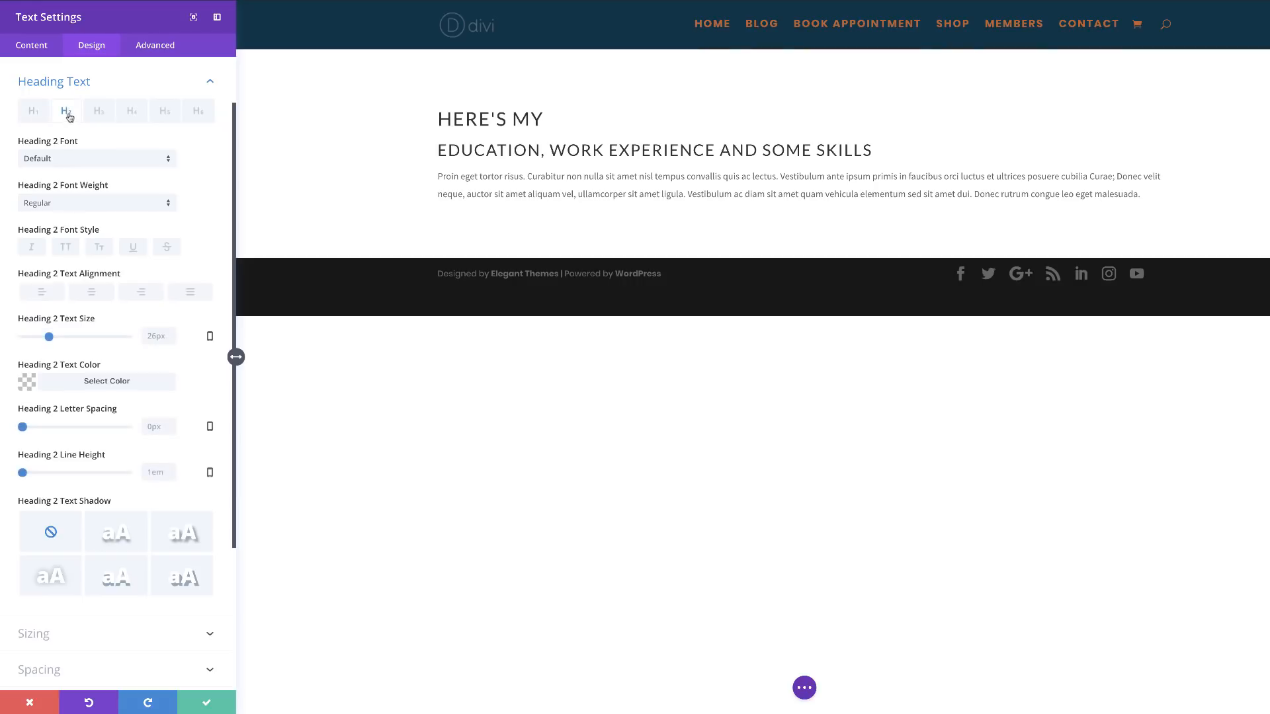
left_click(68, 162)
type("archivo")
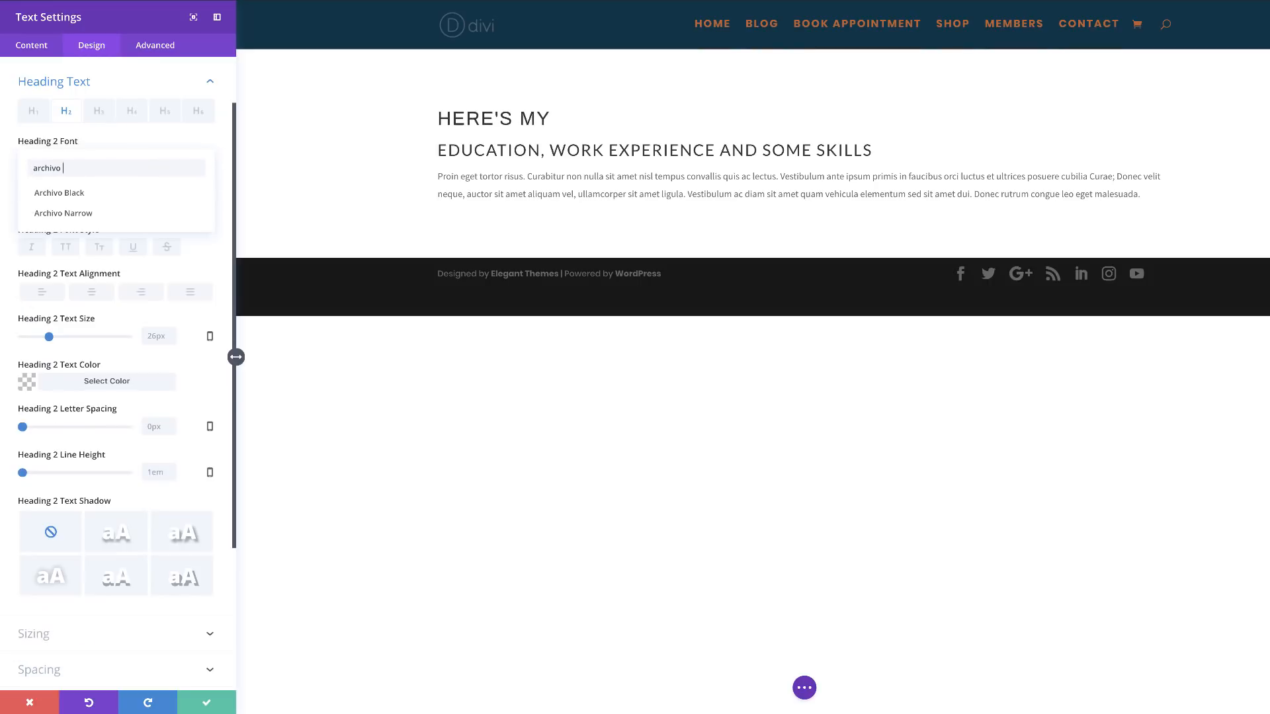
left_click(84, 215)
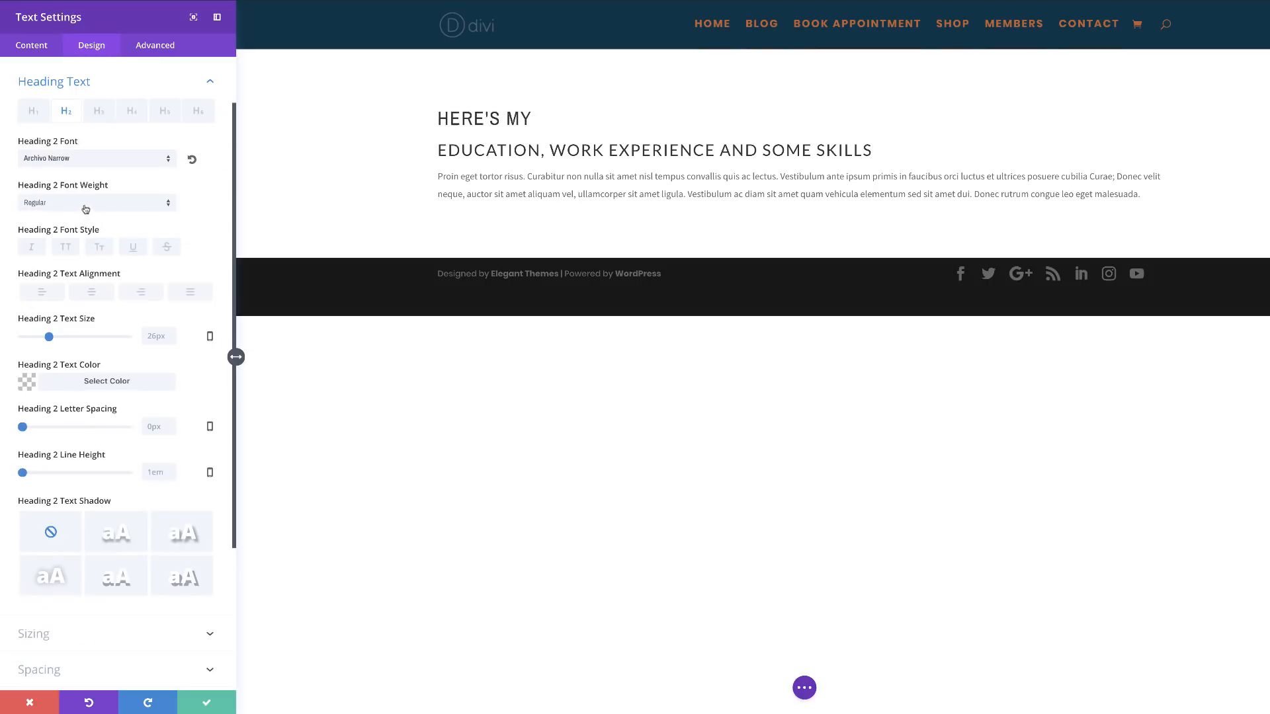
left_click(115, 205)
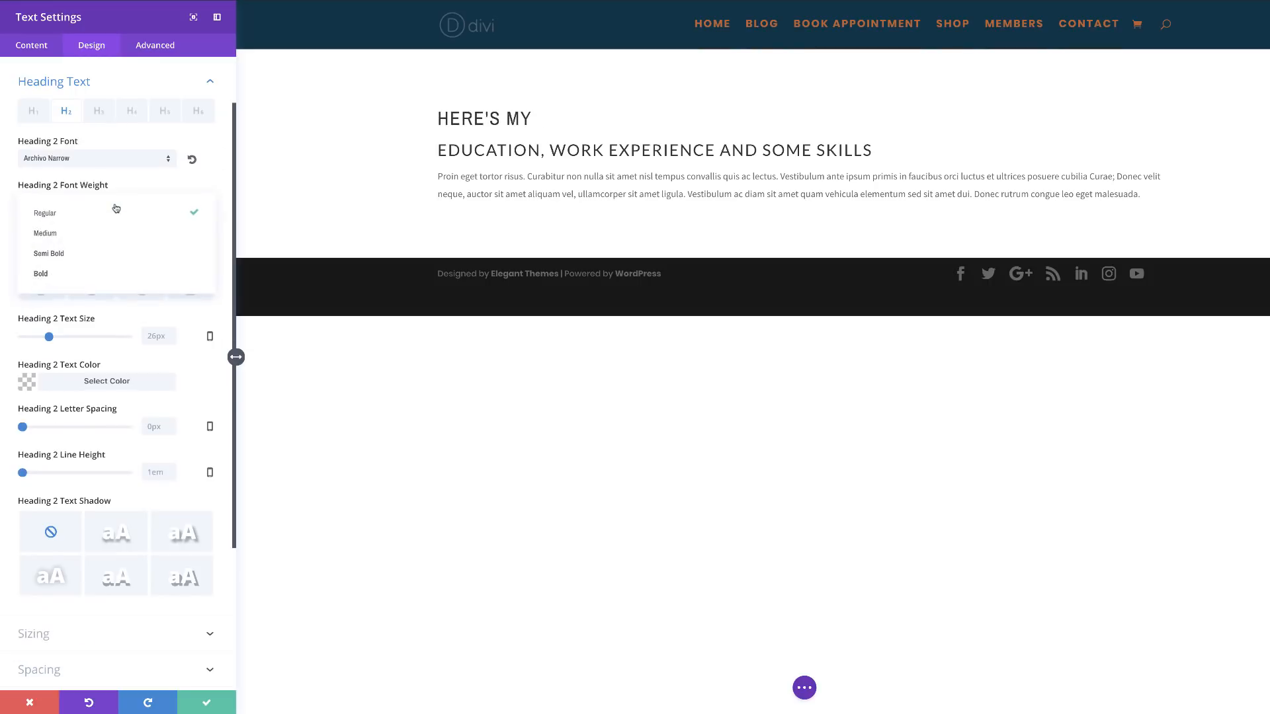
left_click(89, 275)
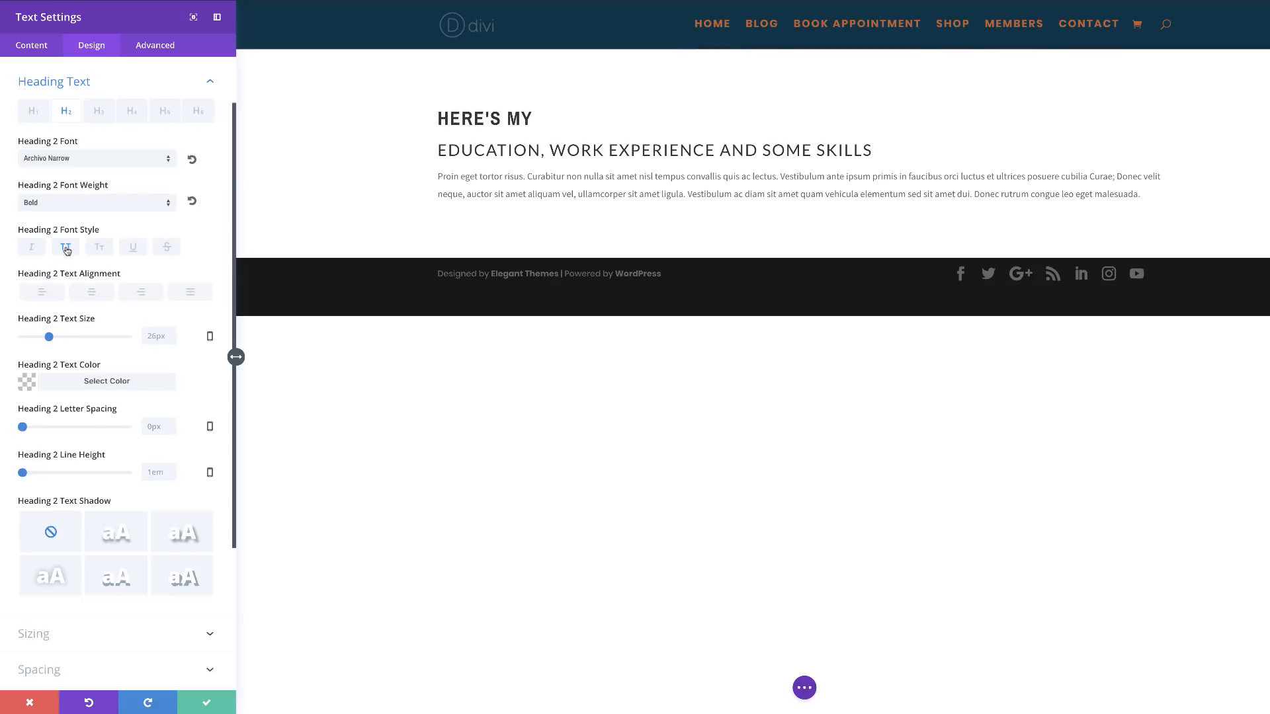
Make Heading 2 uppercase at 24px and paste a teal green value as its text color.
left_click(66, 249)
type("24px")
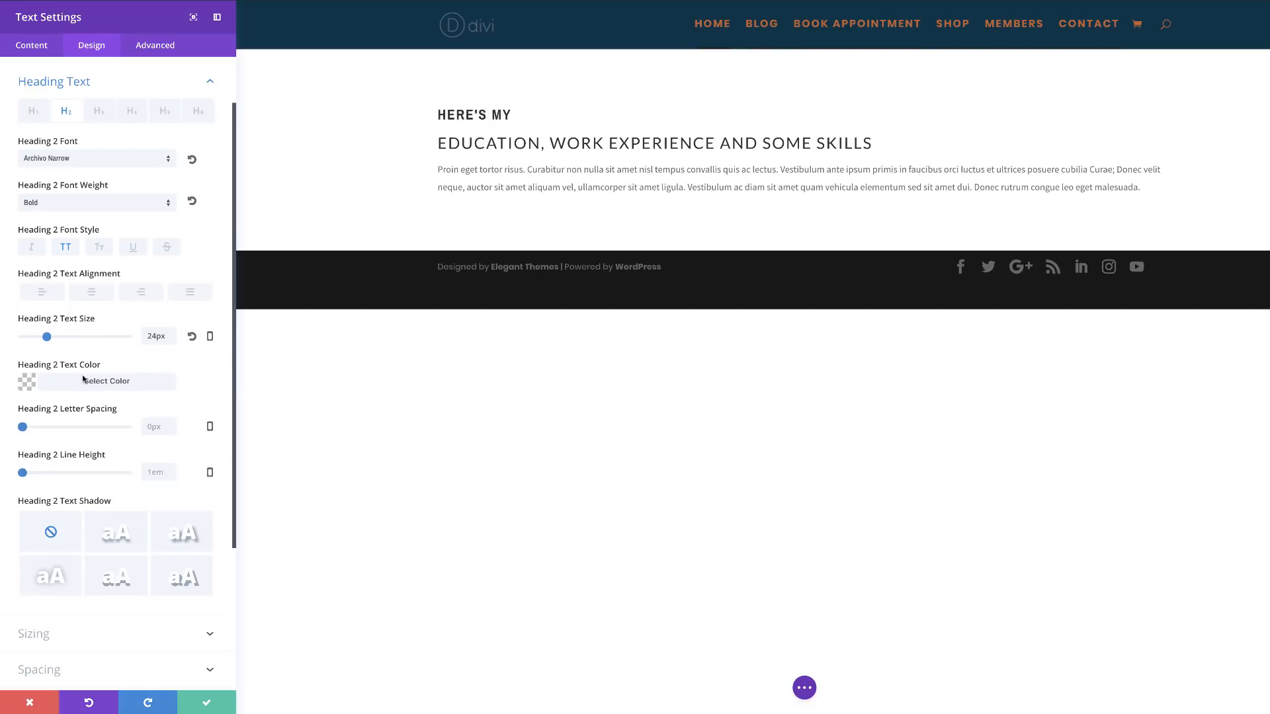
left_click(27, 382)
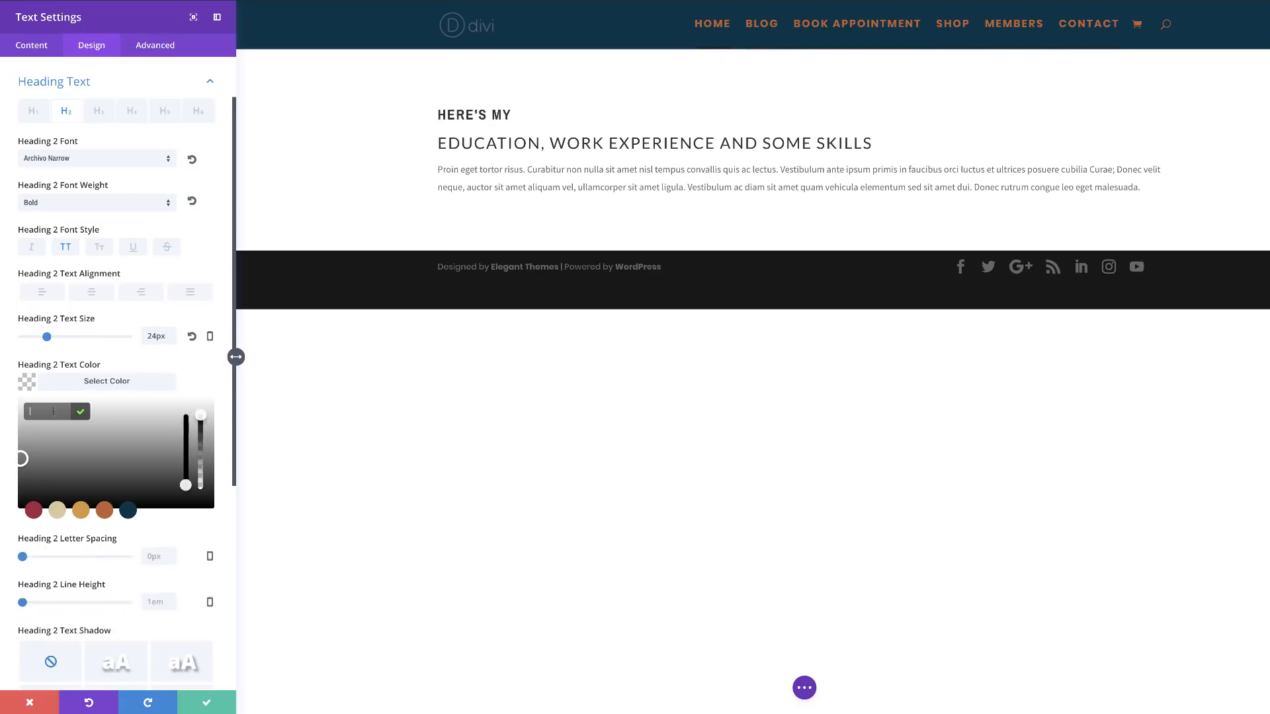
key("ctrl+v")
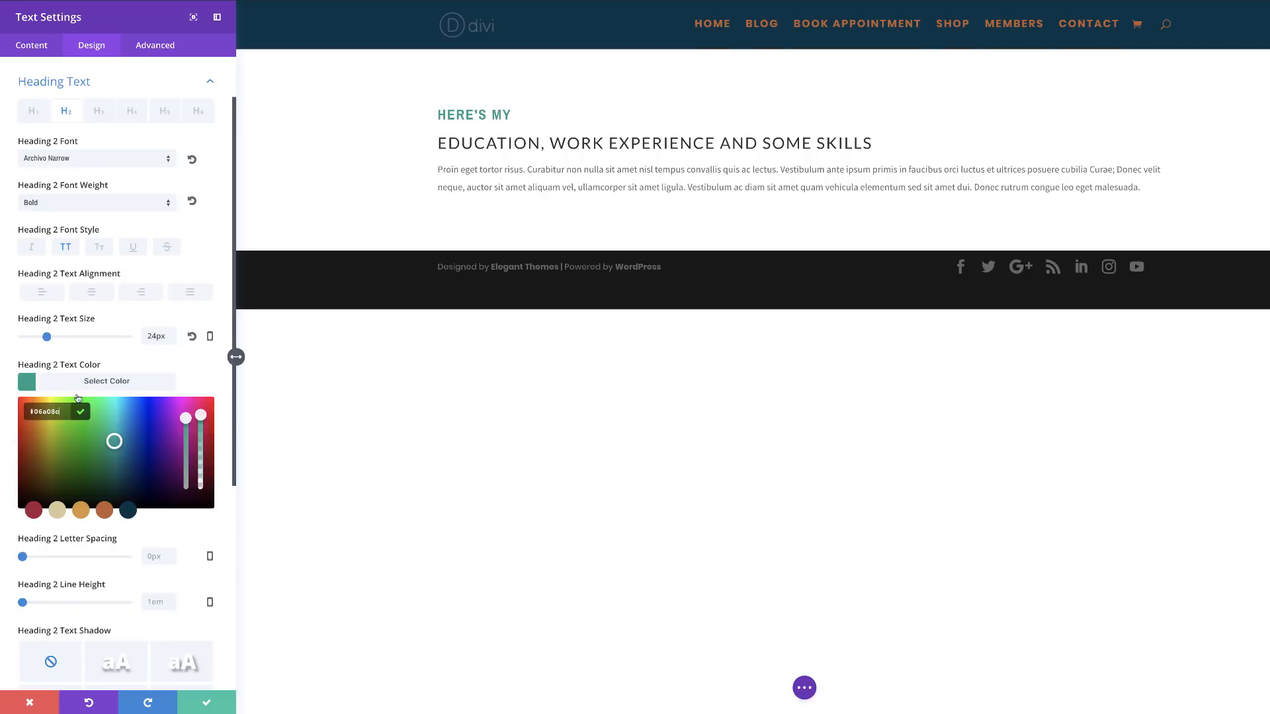
left_click(196, 371)
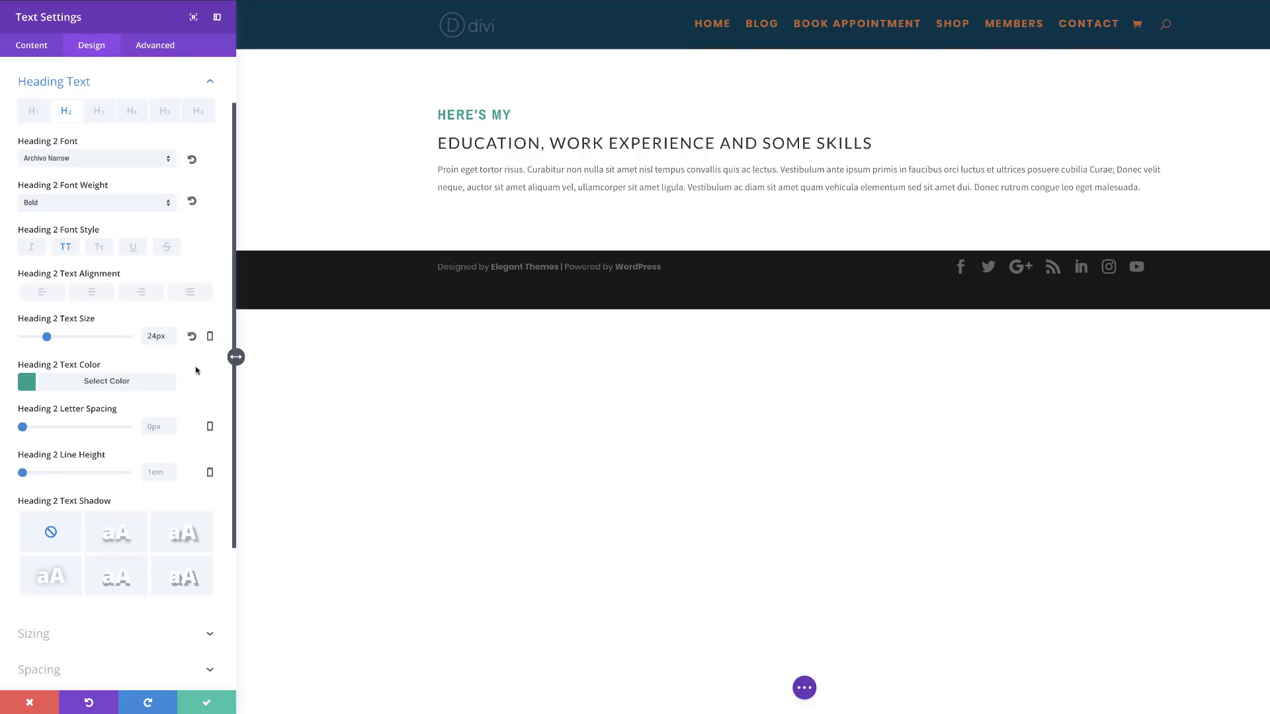
Set the Heading 3 font to Julius Sans One with a Bold font weight.
left_click(100, 113)
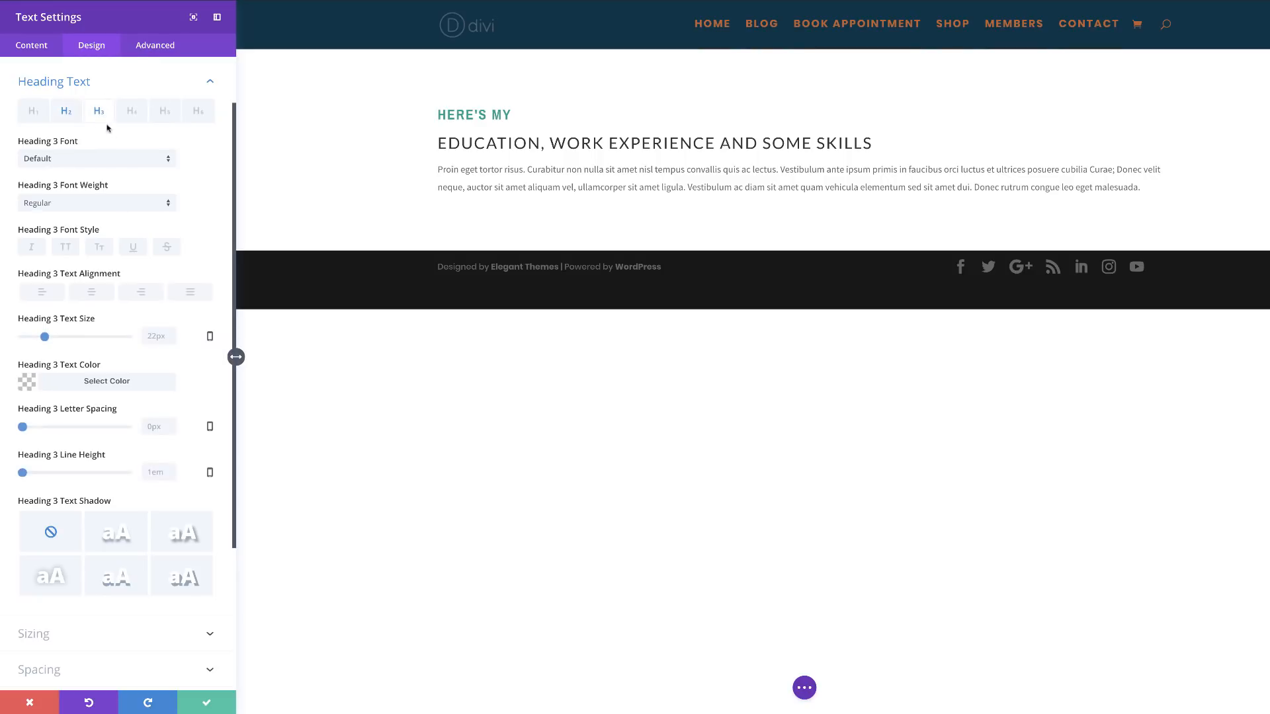
left_click(66, 161)
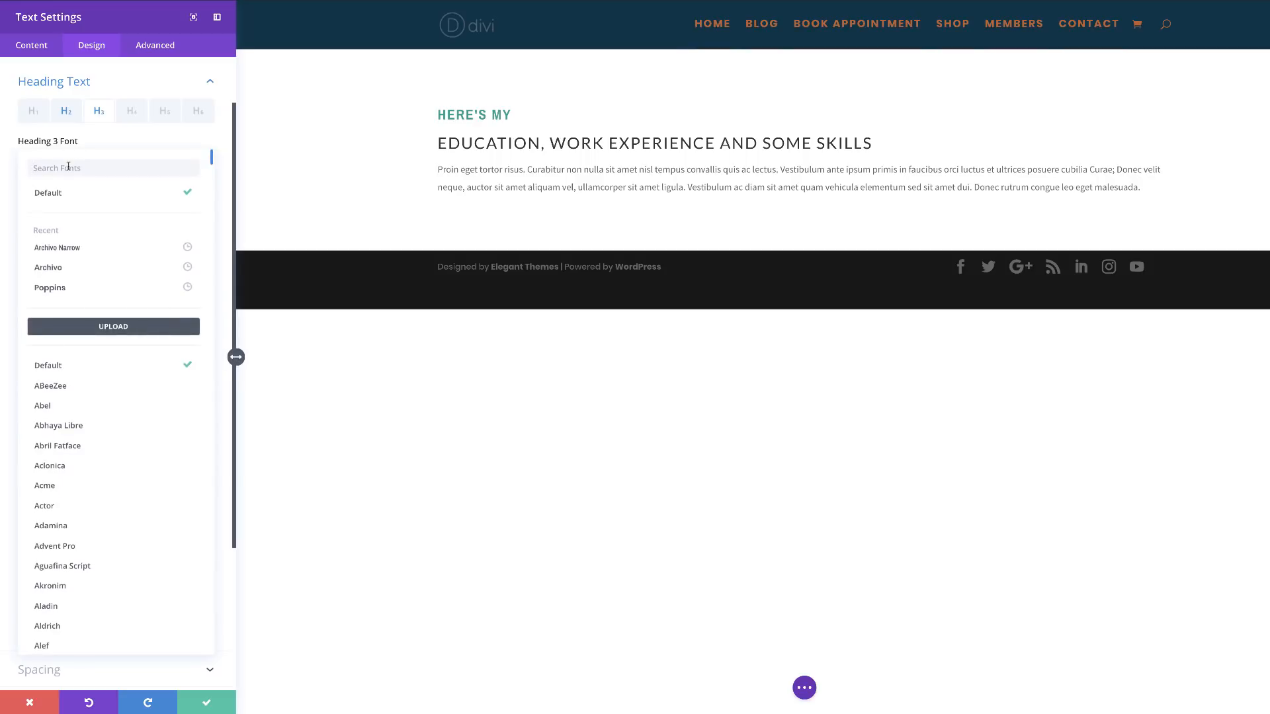
type("julius")
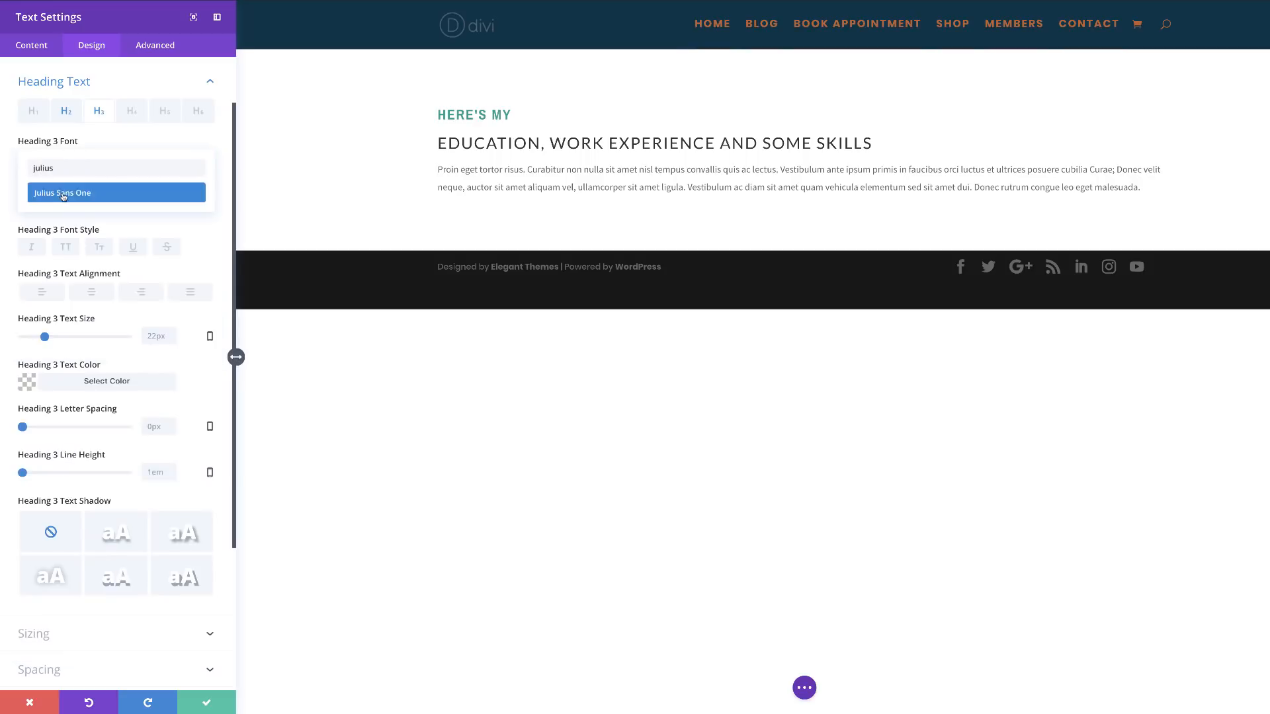
left_click(73, 193)
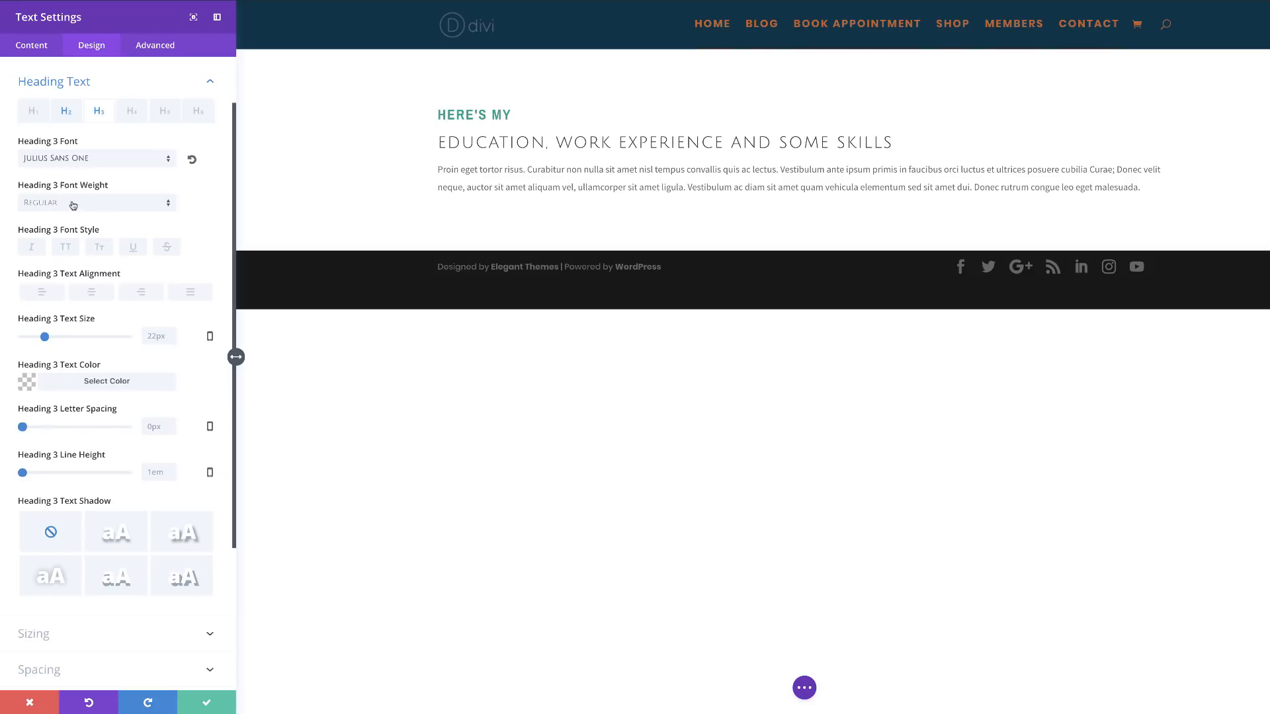
left_click(72, 204)
left_click(58, 232)
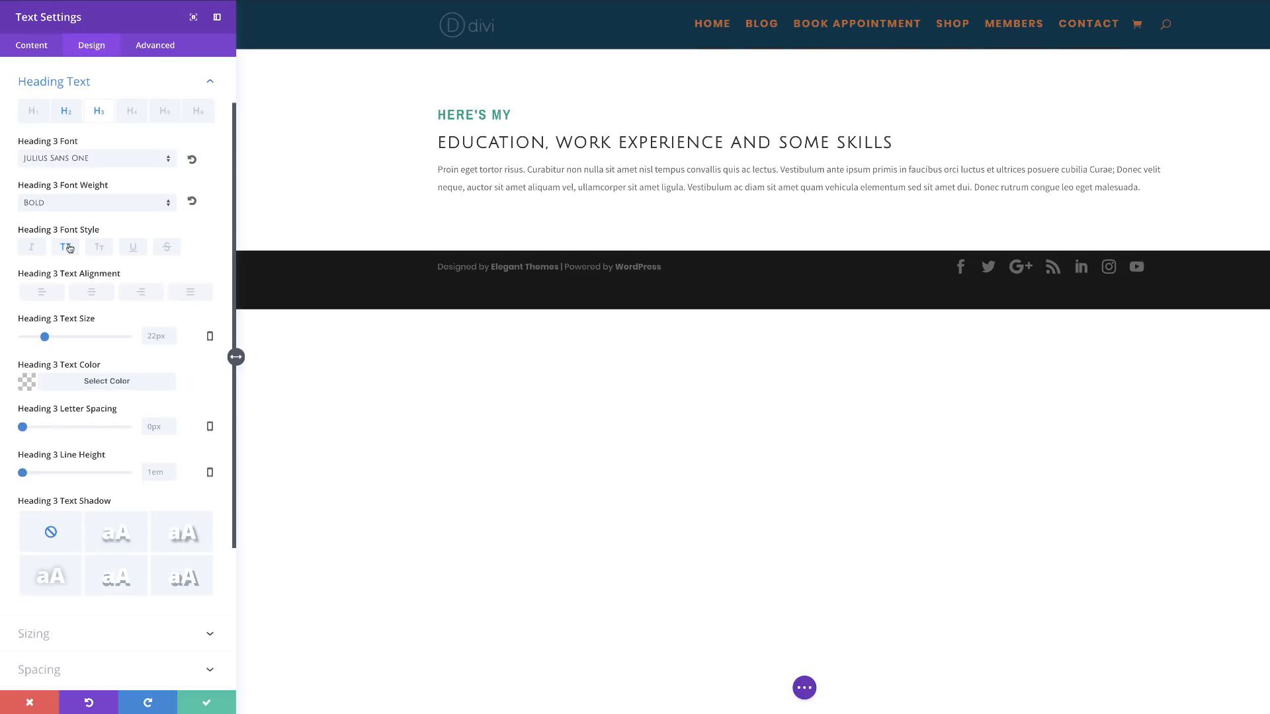
Make Heading 3 uppercase at 62px with text color #3d394b, and save the text module.
left_click(68, 248)
type("62")
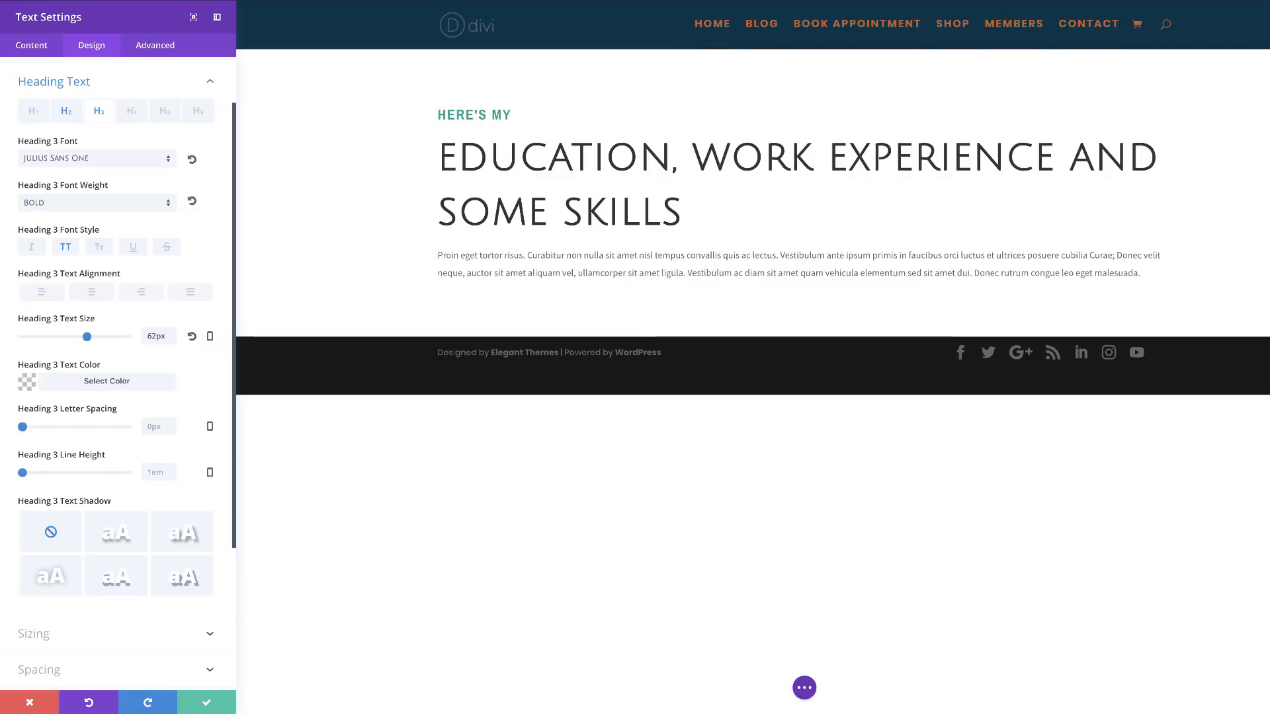
left_click(29, 383)
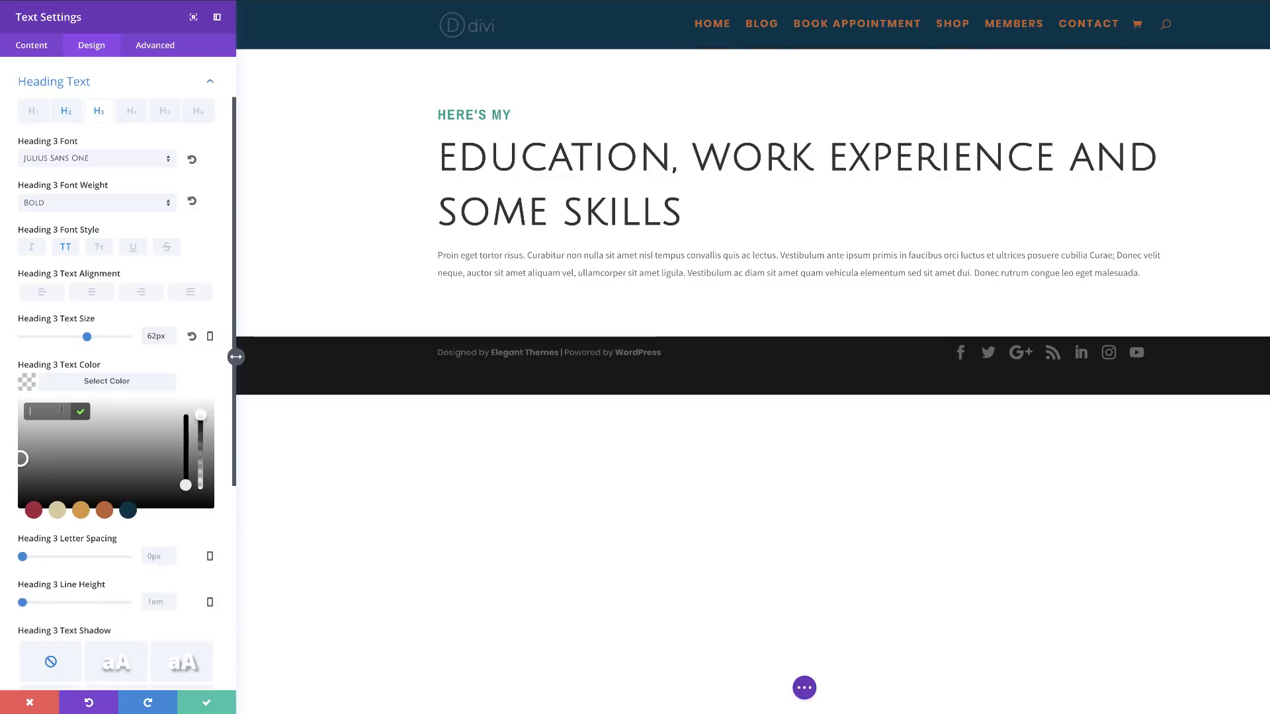
type("#3d394b")
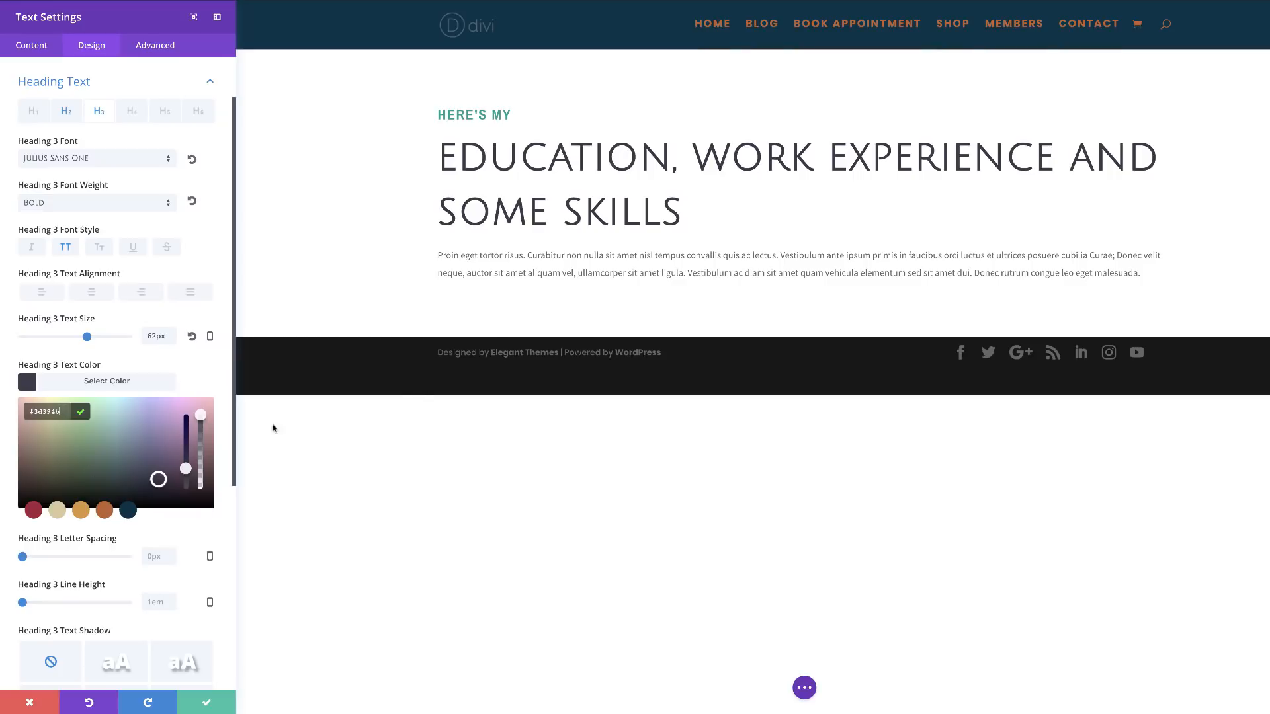
left_click(210, 704)
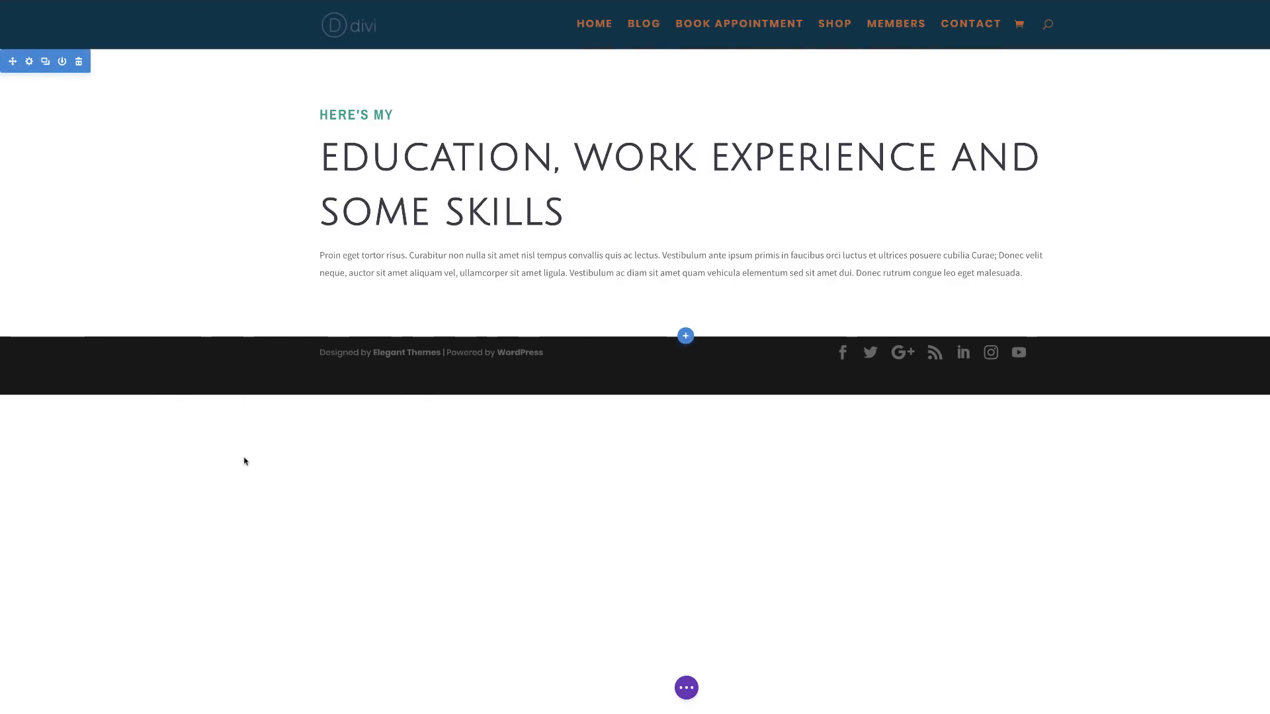
Give the row containing the text module a custom width of 1245px.
mouse_move(355, 106)
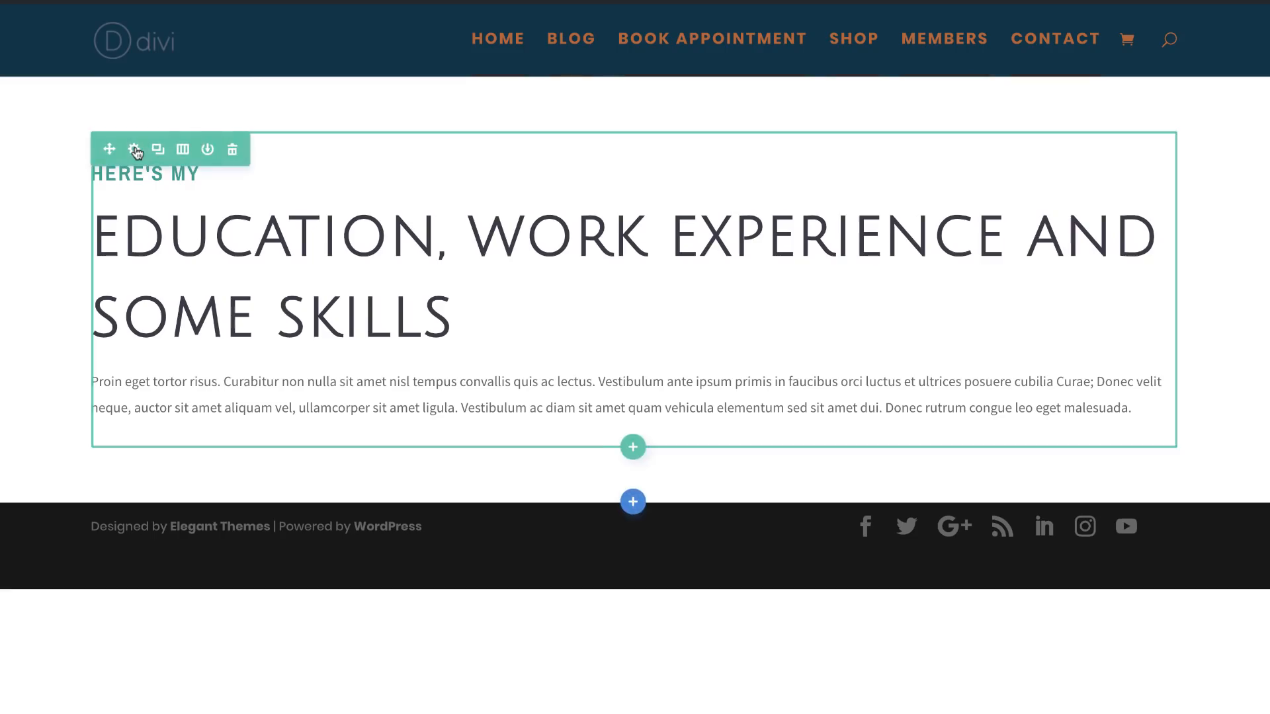
left_click(135, 150)
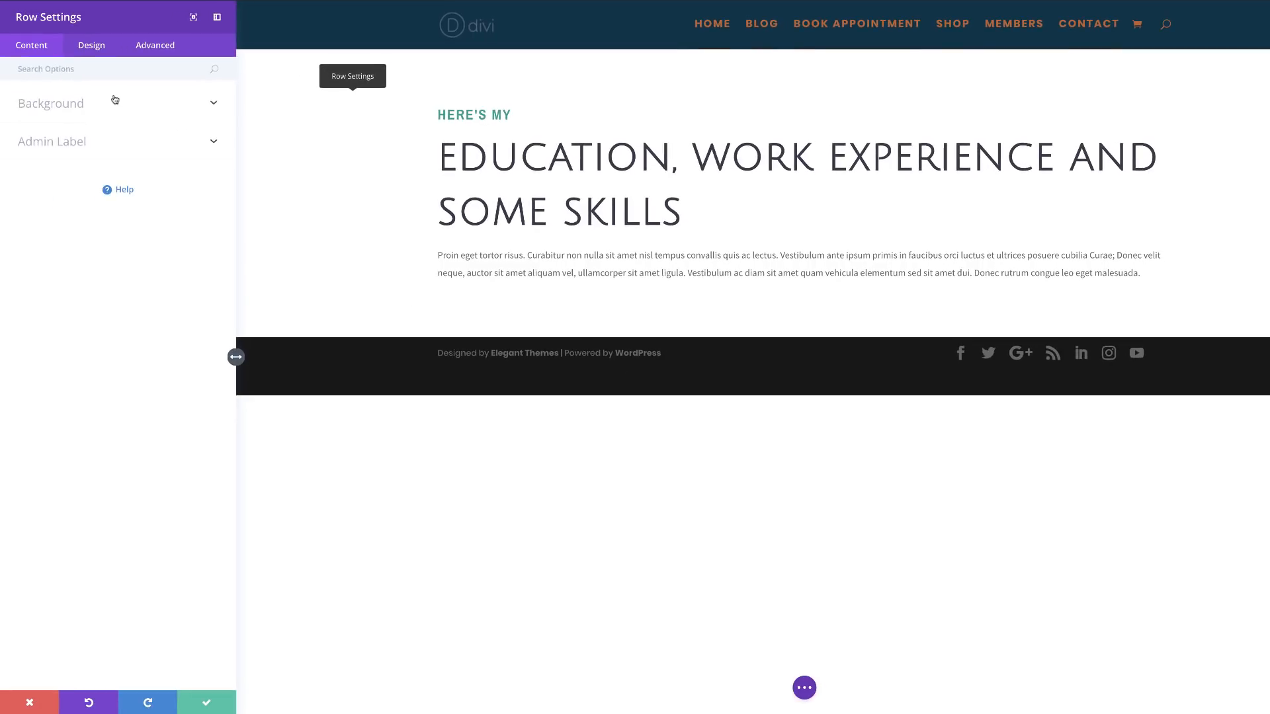
left_click(97, 50)
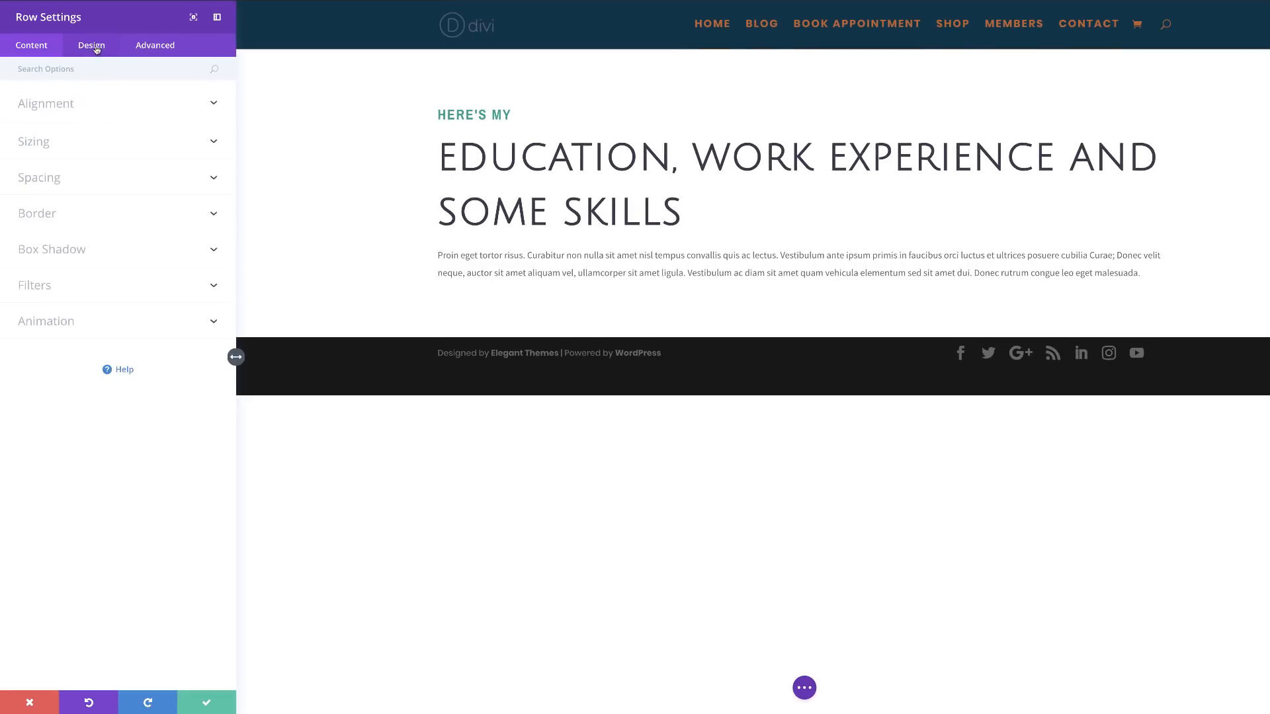
left_click(47, 147)
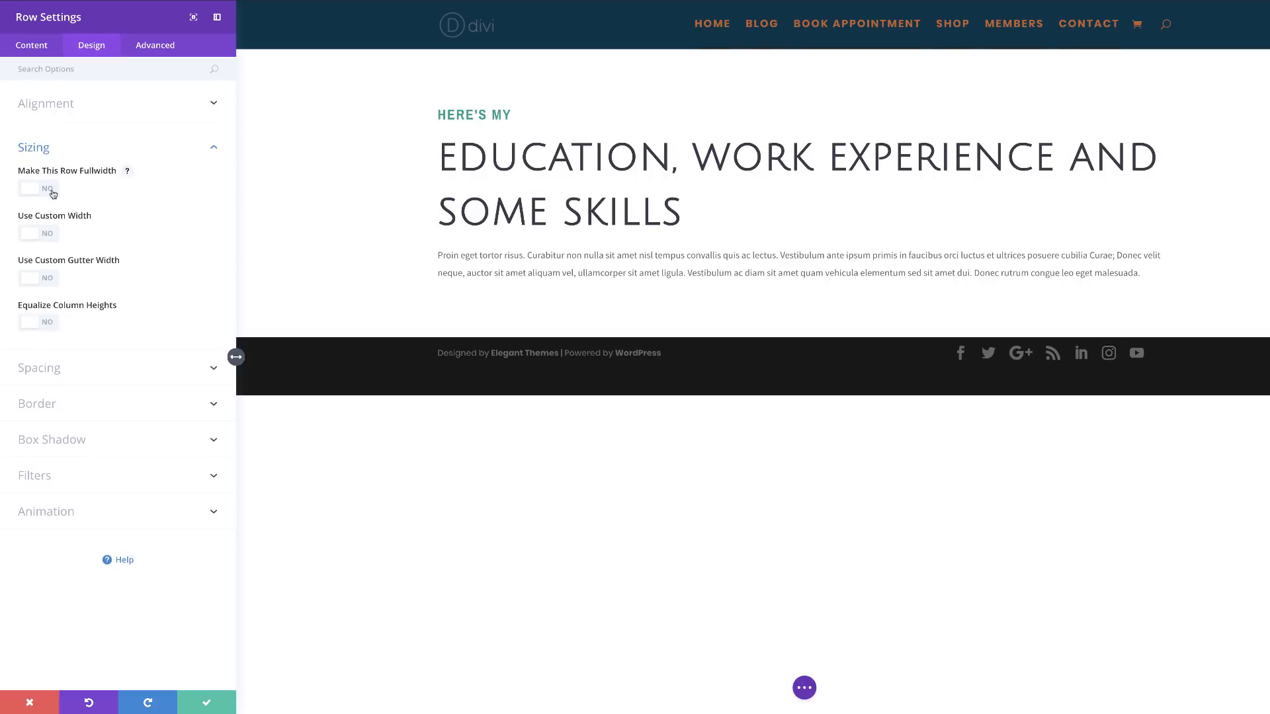
left_click(53, 191)
left_click(53, 234)
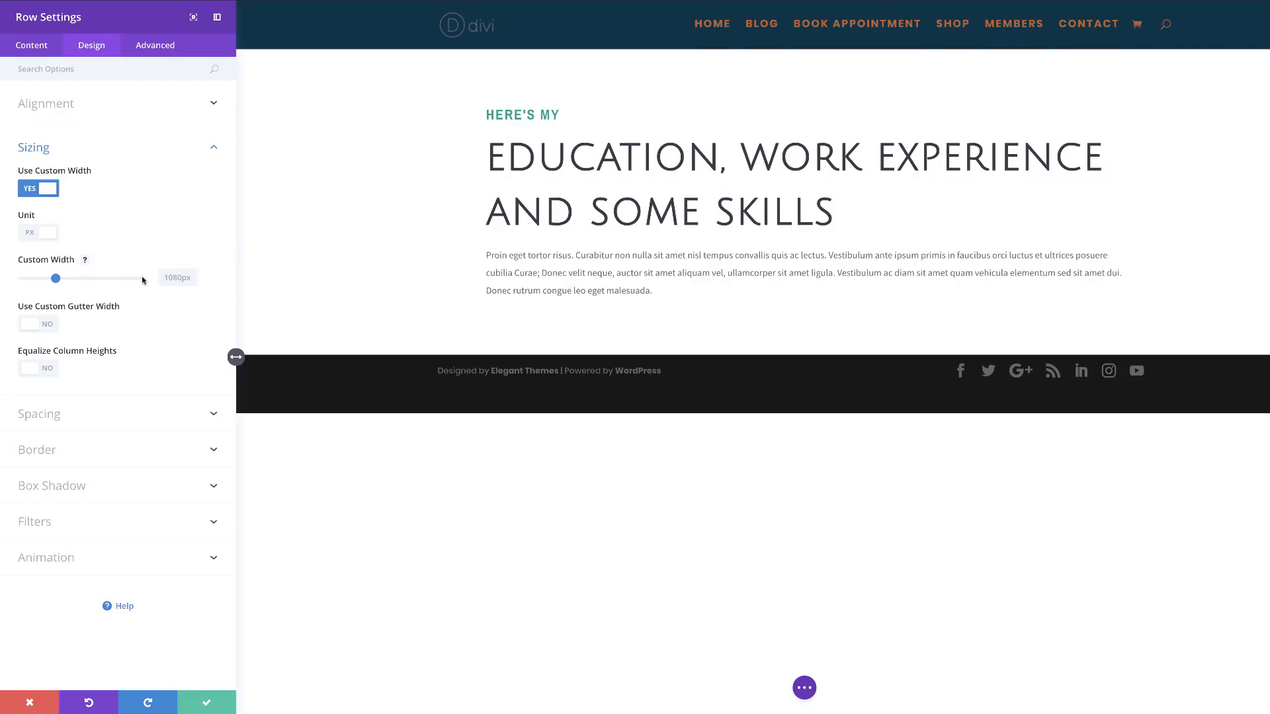
left_click(175, 279)
type("1245")
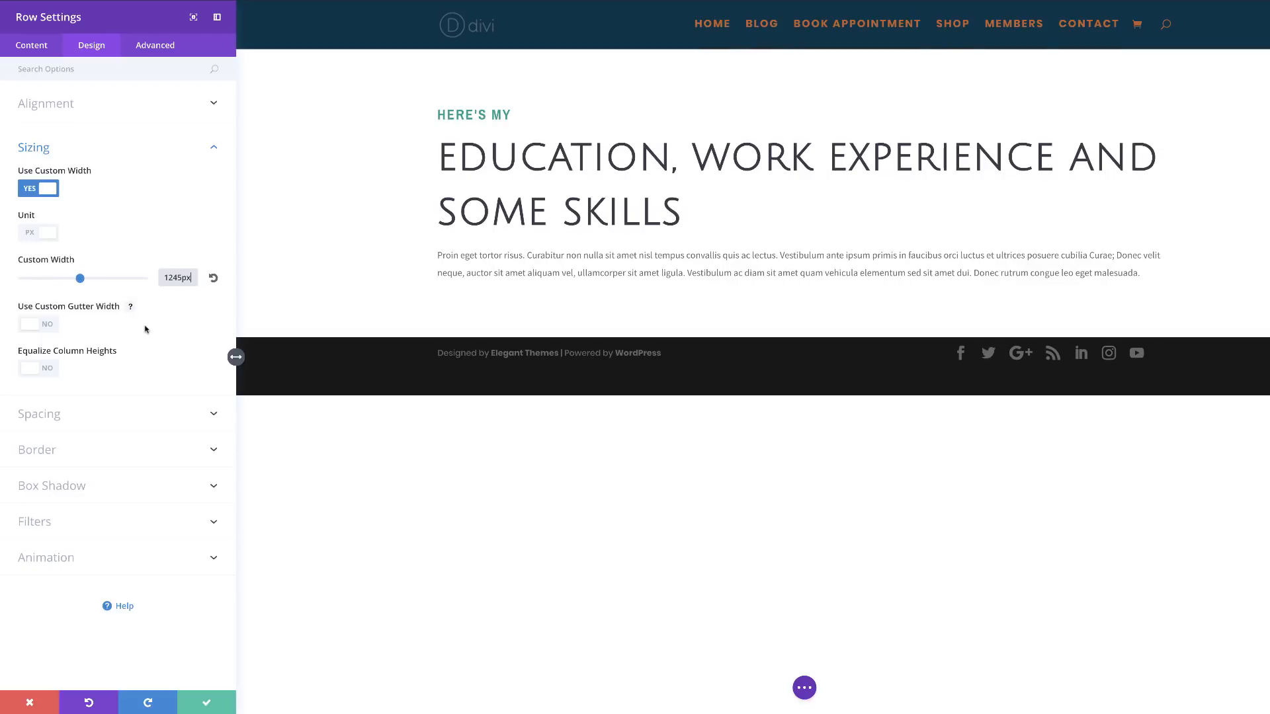
Enable a custom gutter width for the row, reduce it to the minimum, and save the row settings.
left_click(51, 326)
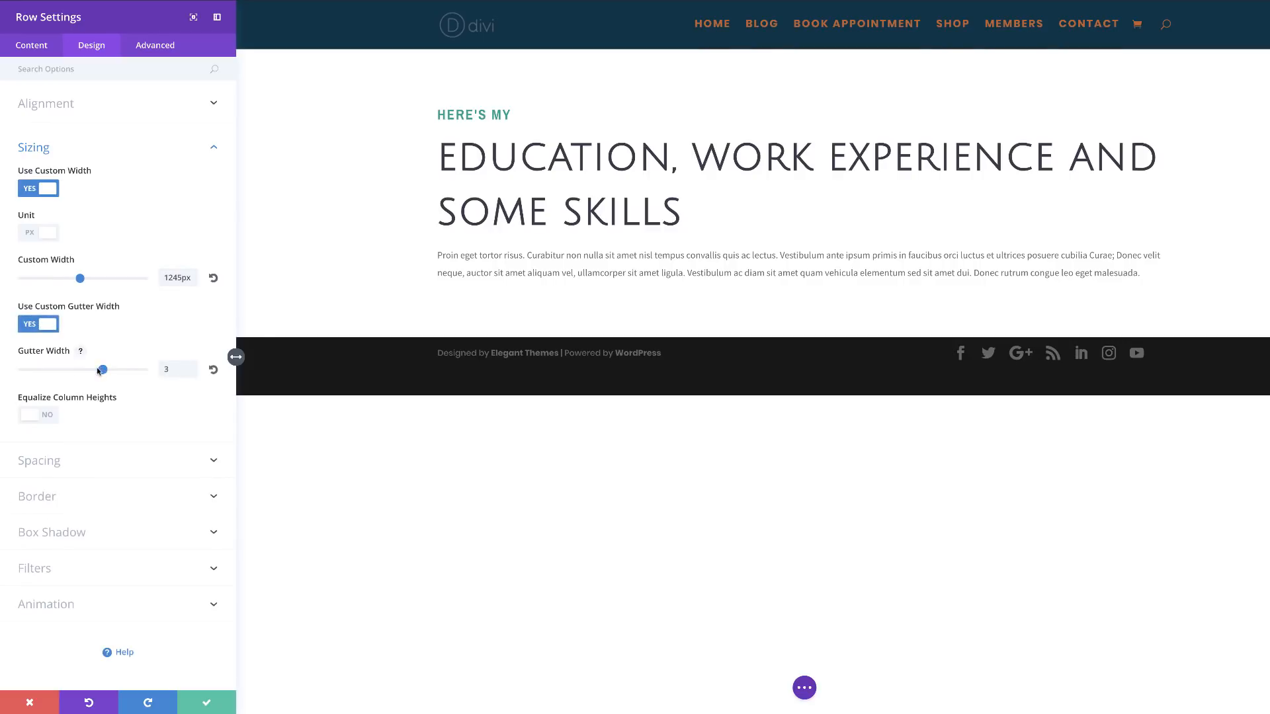
left_click_drag(102, 369, 31, 373)
left_click(212, 705)
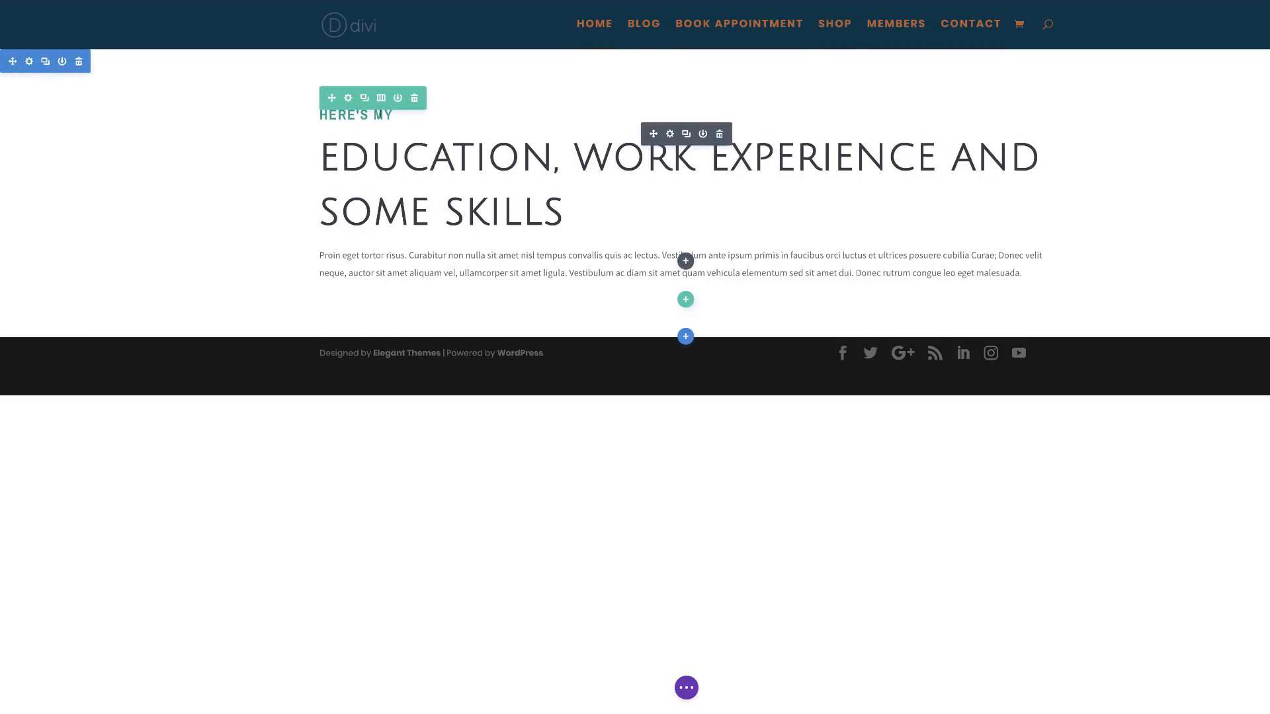
Insert a new row with a quarter, quarter, half column layout below the text row, without adding a module.
left_click(685, 298)
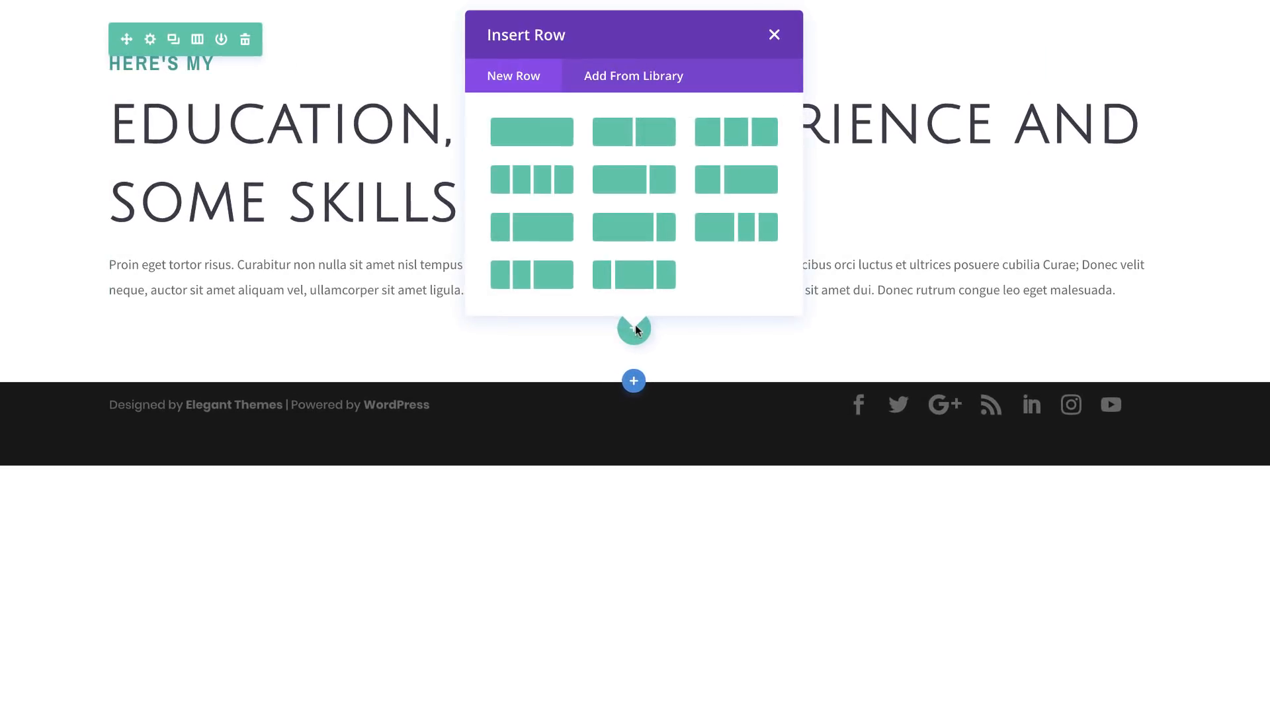
left_click(539, 276)
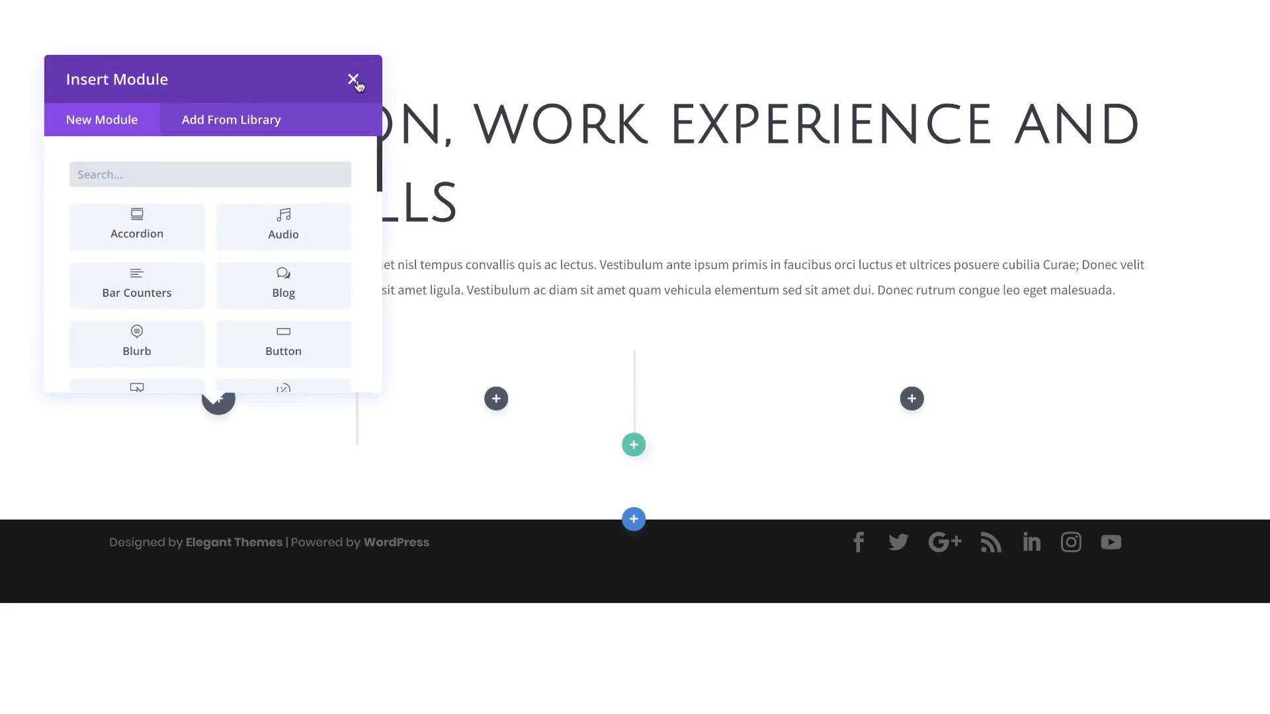
left_click(354, 80)
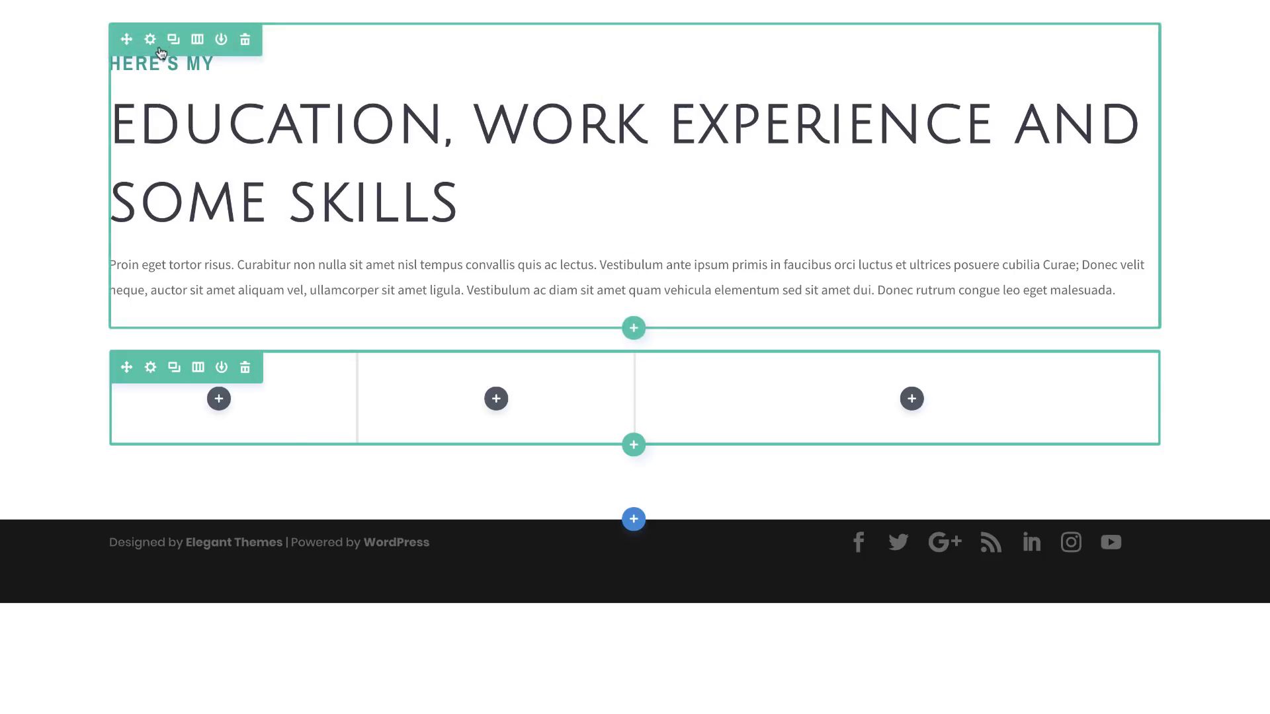
Copy the style of the text row and apply it to the new three-column row.
right_click(163, 53)
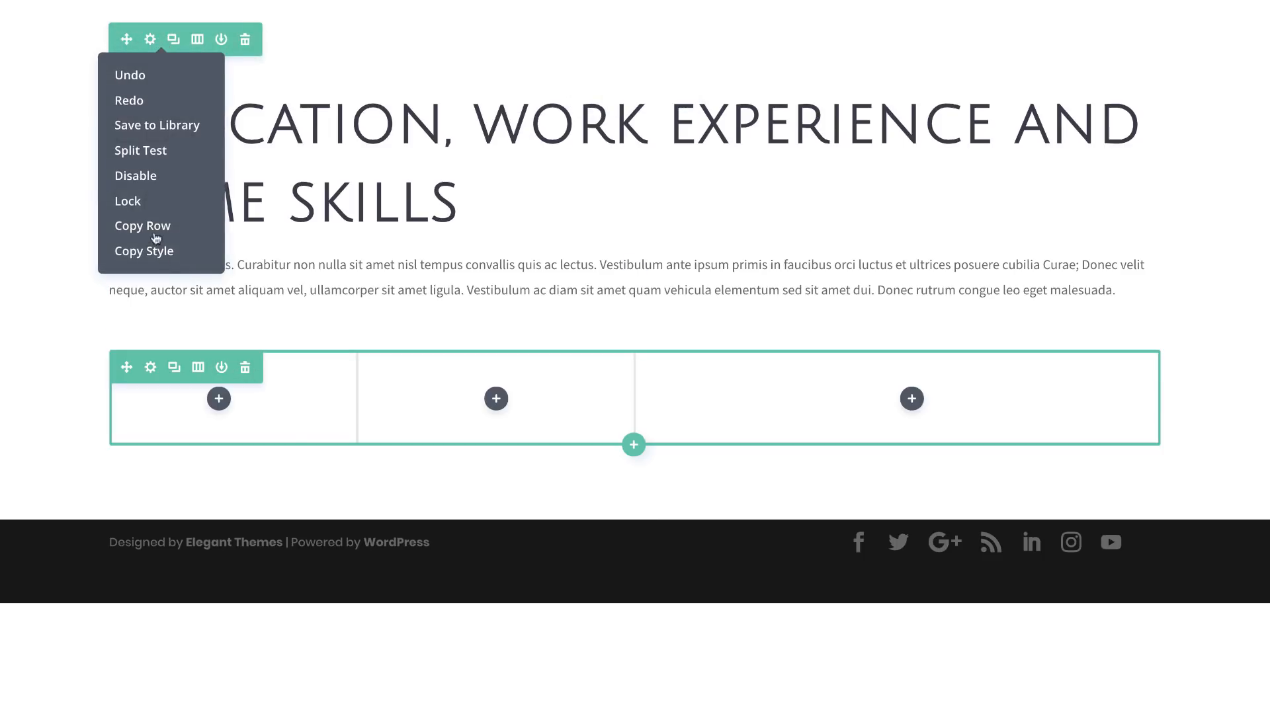
left_click(163, 254)
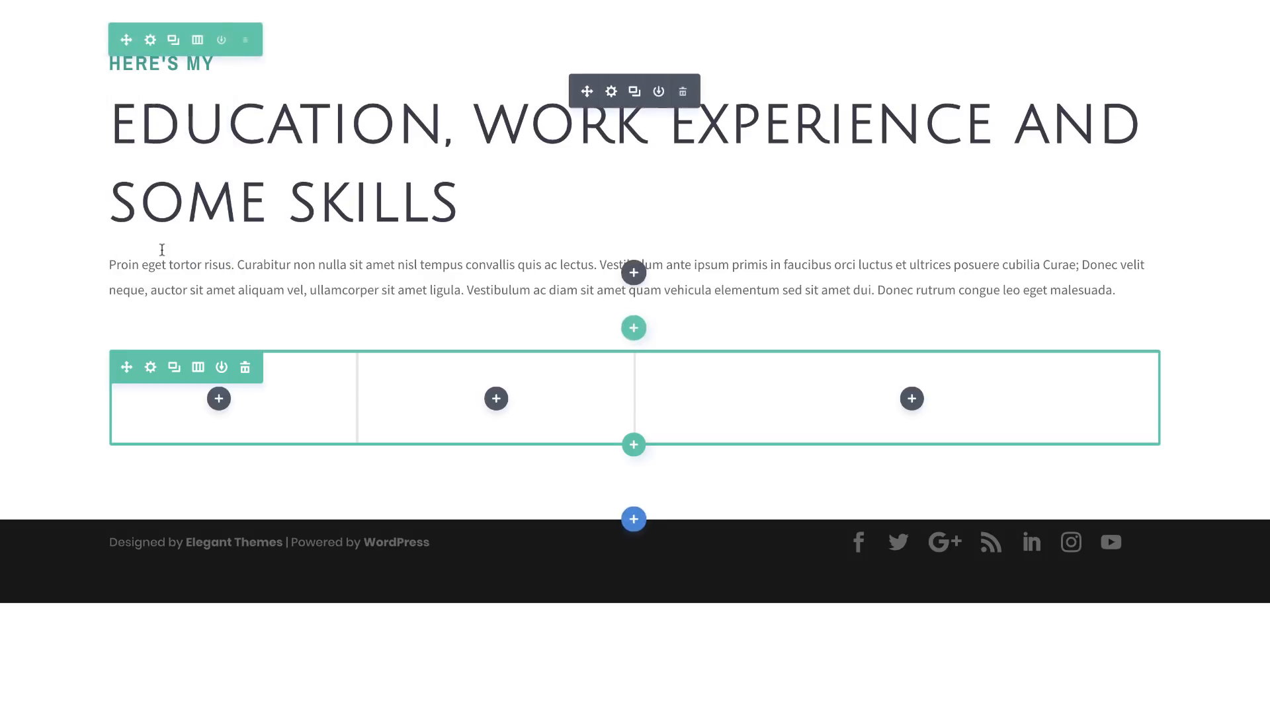
right_click(188, 379)
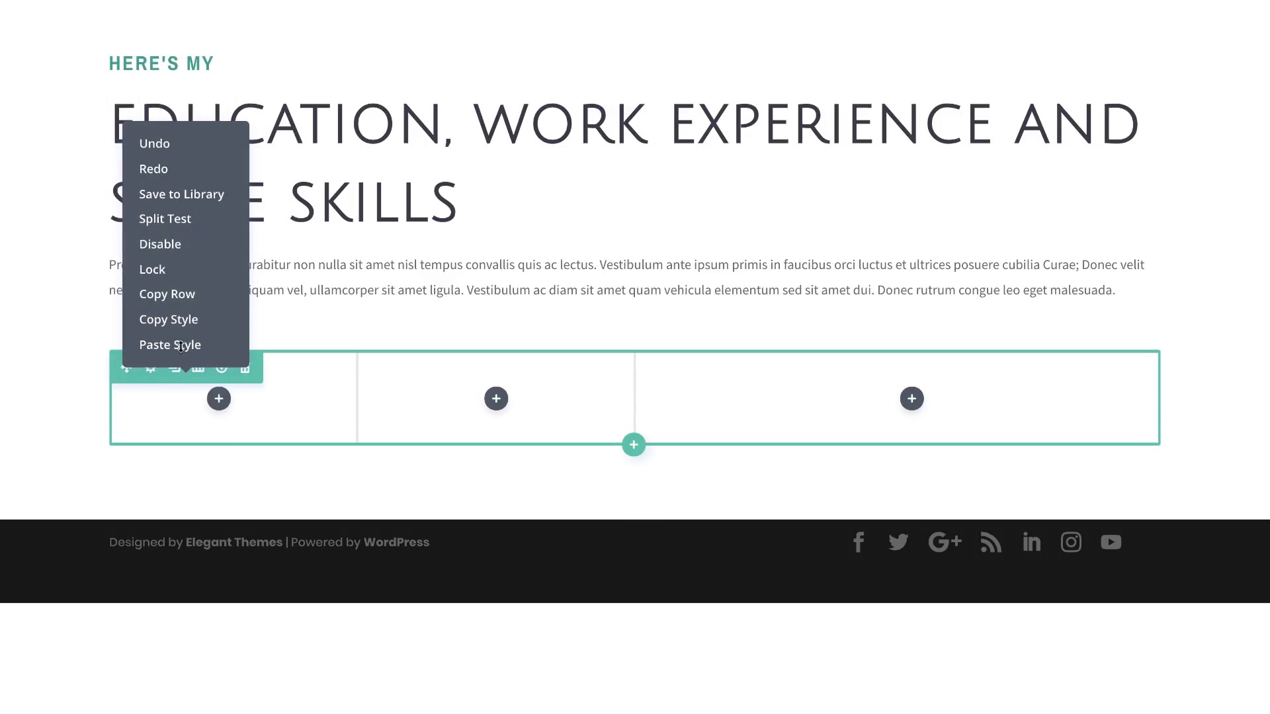
left_click(180, 347)
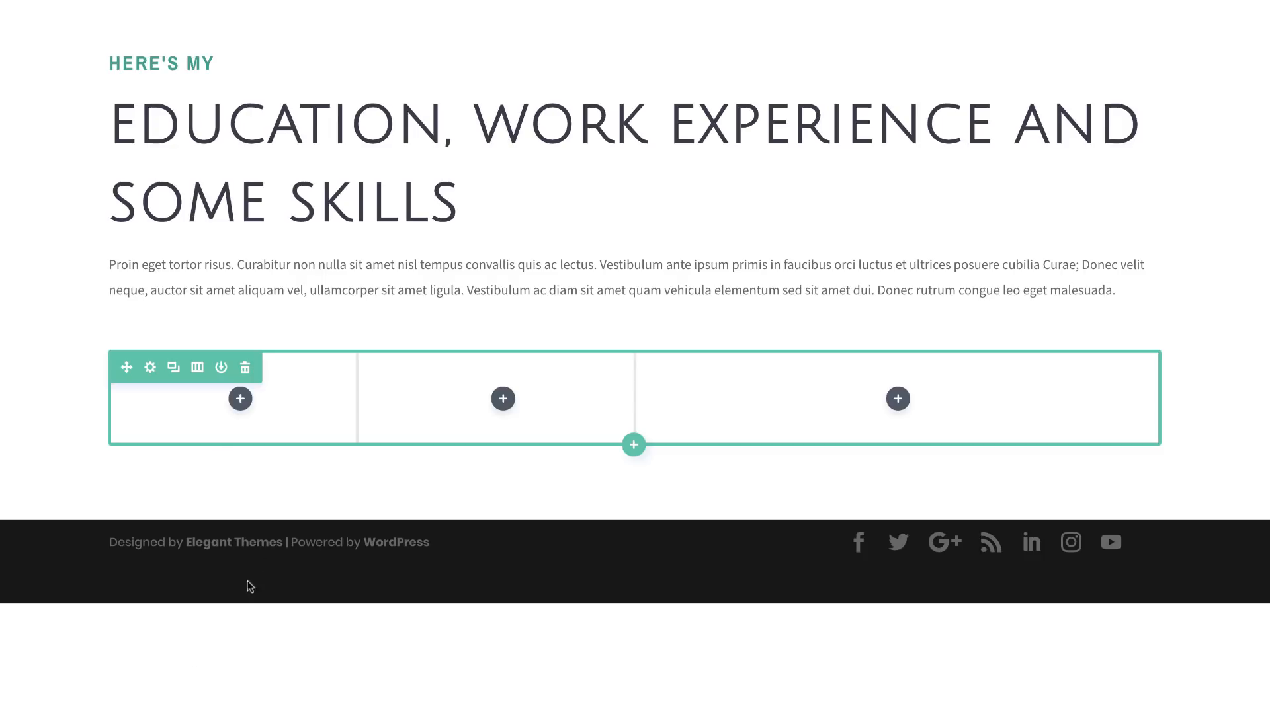
Add a Blurb module to the new row's first column with title "2001-2003" and paste the "Quisque velit nisi" paragraph as its content.
left_click(240, 399)
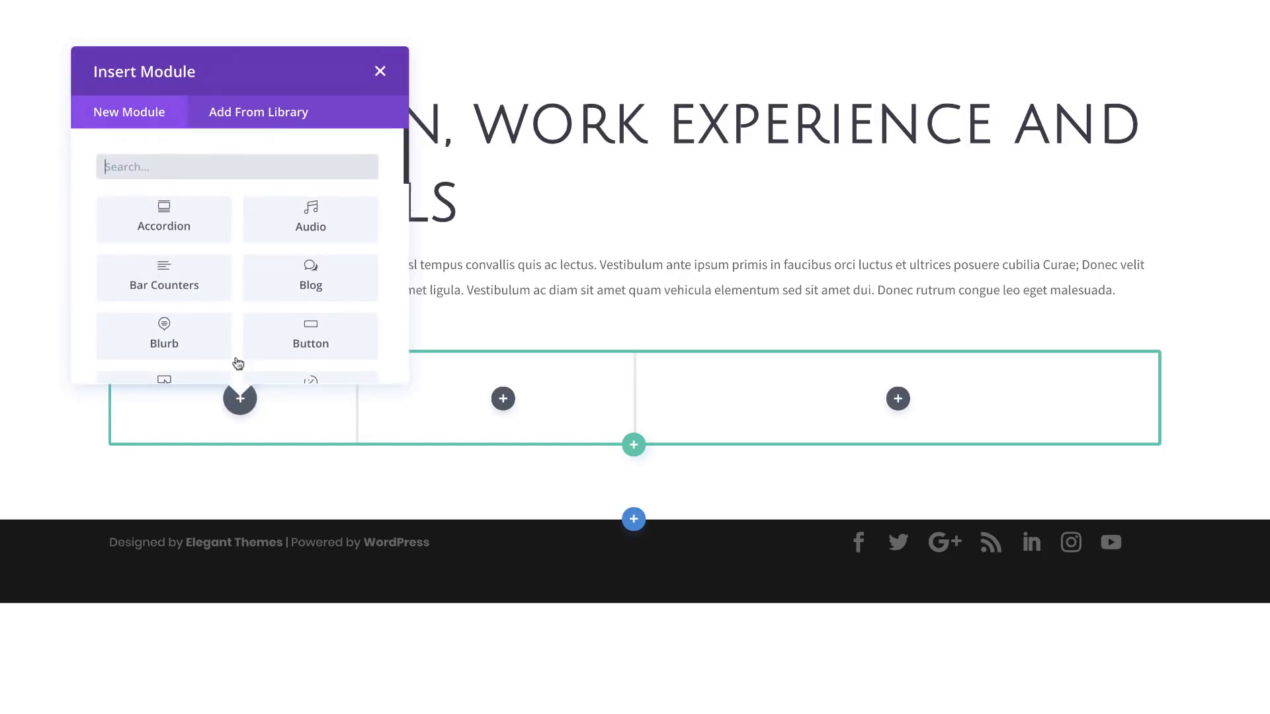
left_click(170, 339)
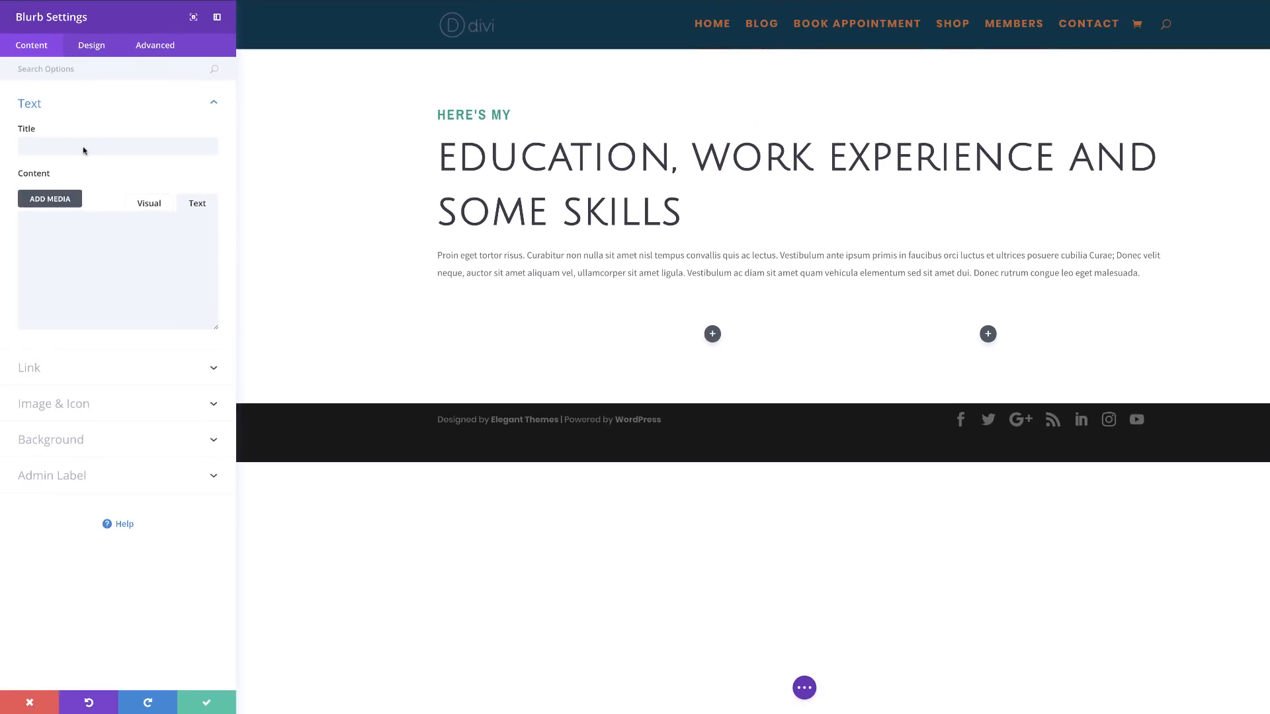
left_click(65, 147)
key("ctrl+v")
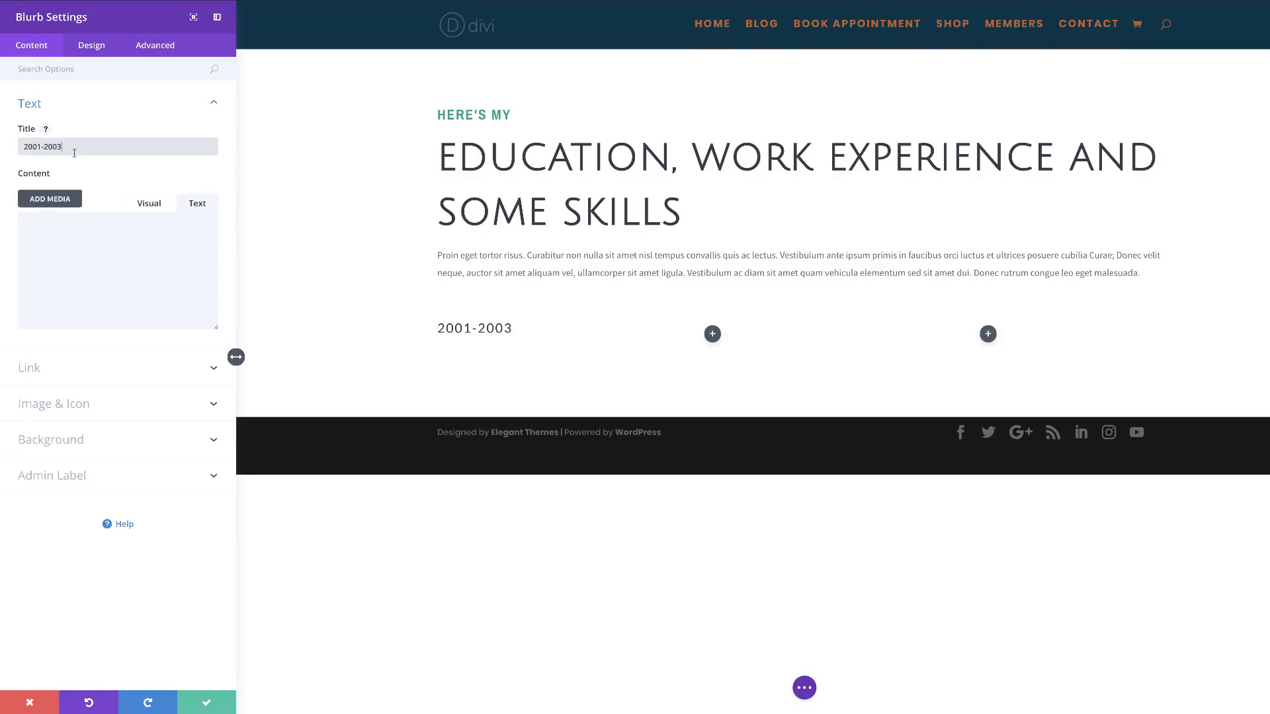
left_click(99, 251)
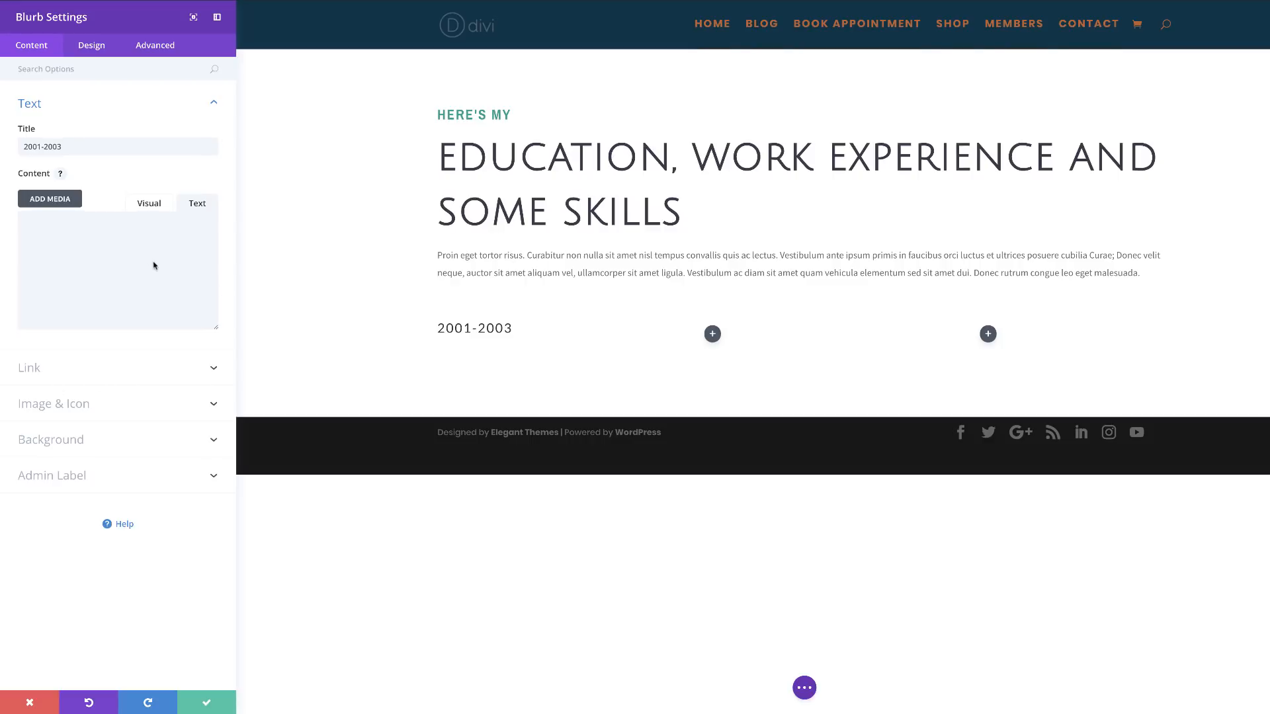
key("ctrl+v")
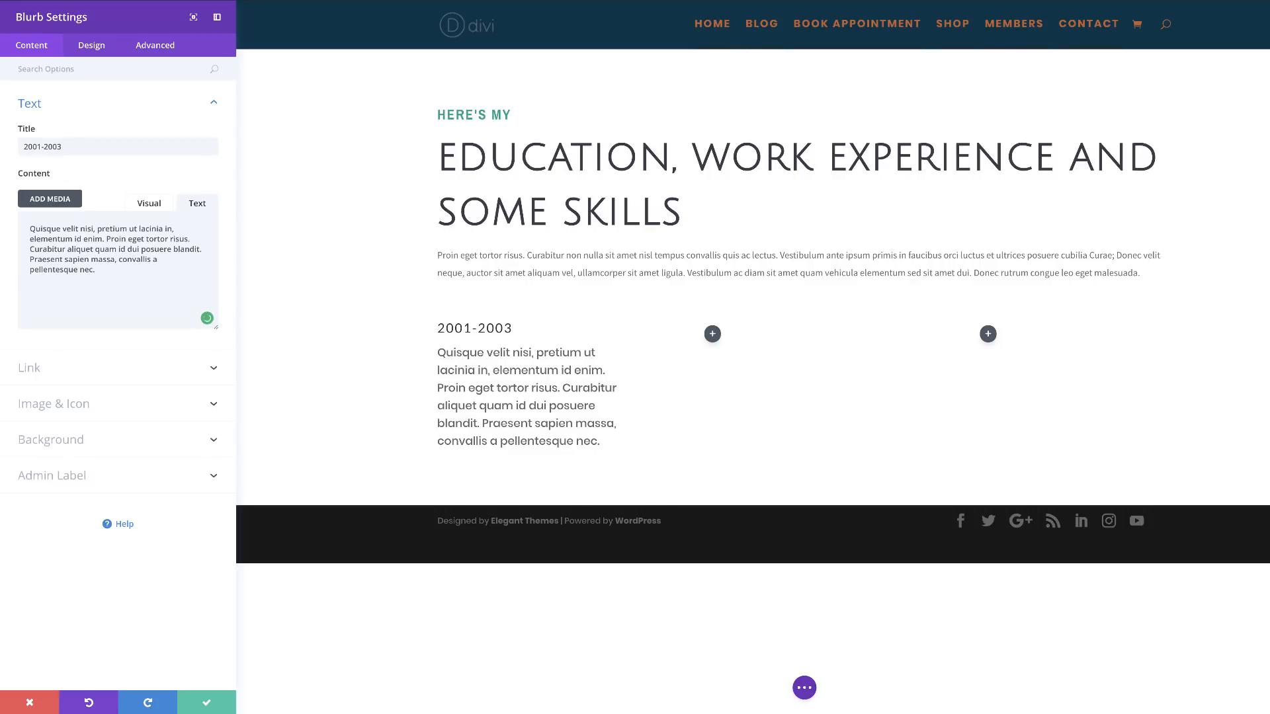
Make the blurb use an icon instead of an image and choose the office buildings icon.
left_click(85, 406)
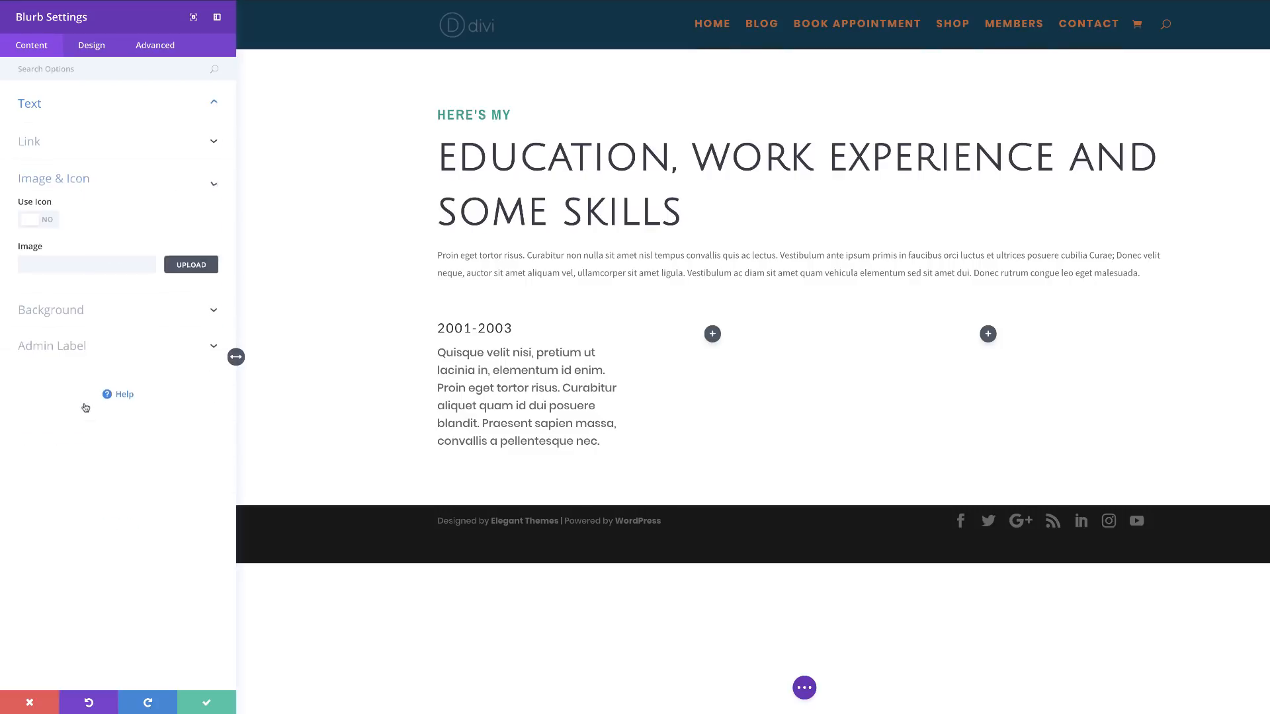
left_click(50, 227)
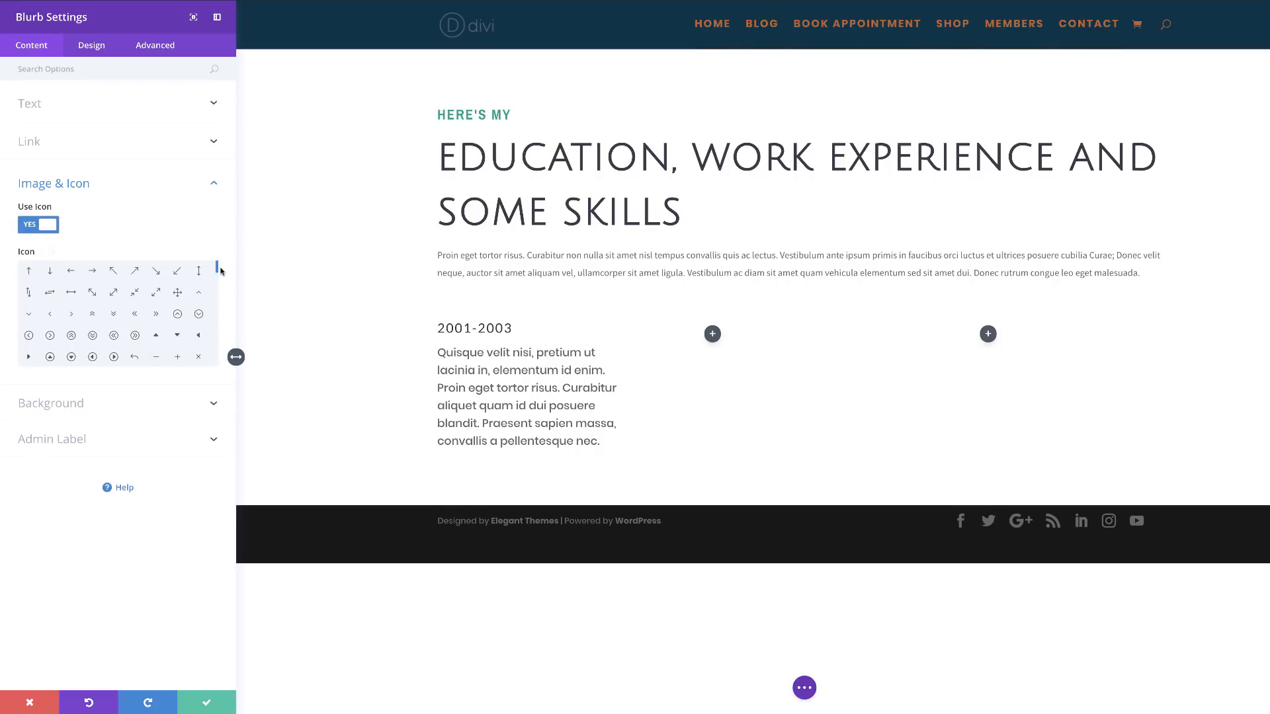
scroll(31, 350, "down", 5)
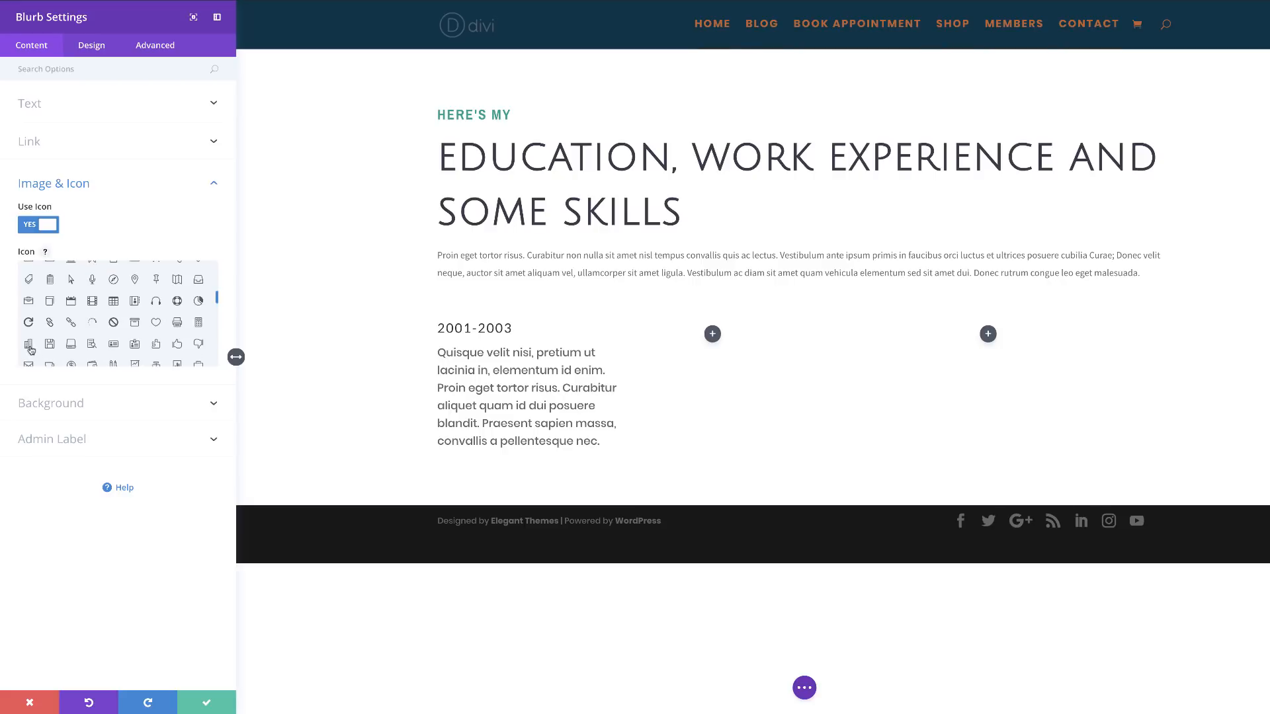
left_click(28, 344)
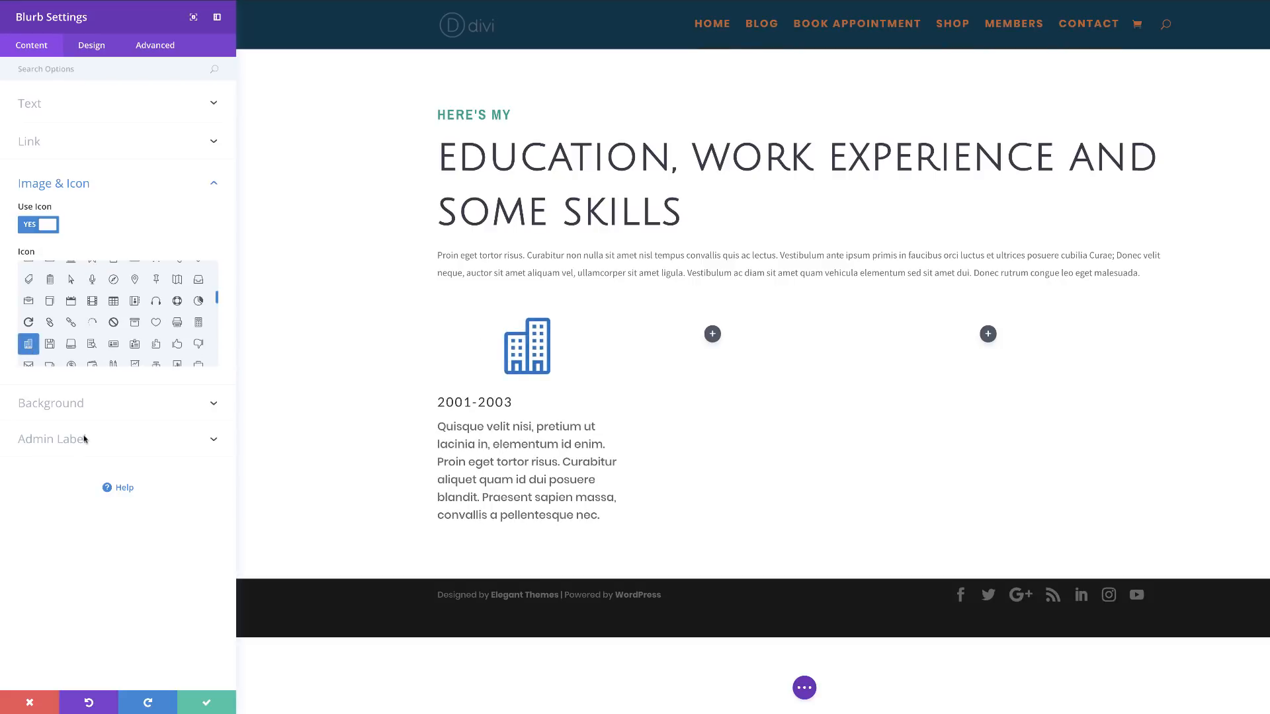
Set the blurb's icon color to the same teal green as the Heading 2 text.
left_click(91, 46)
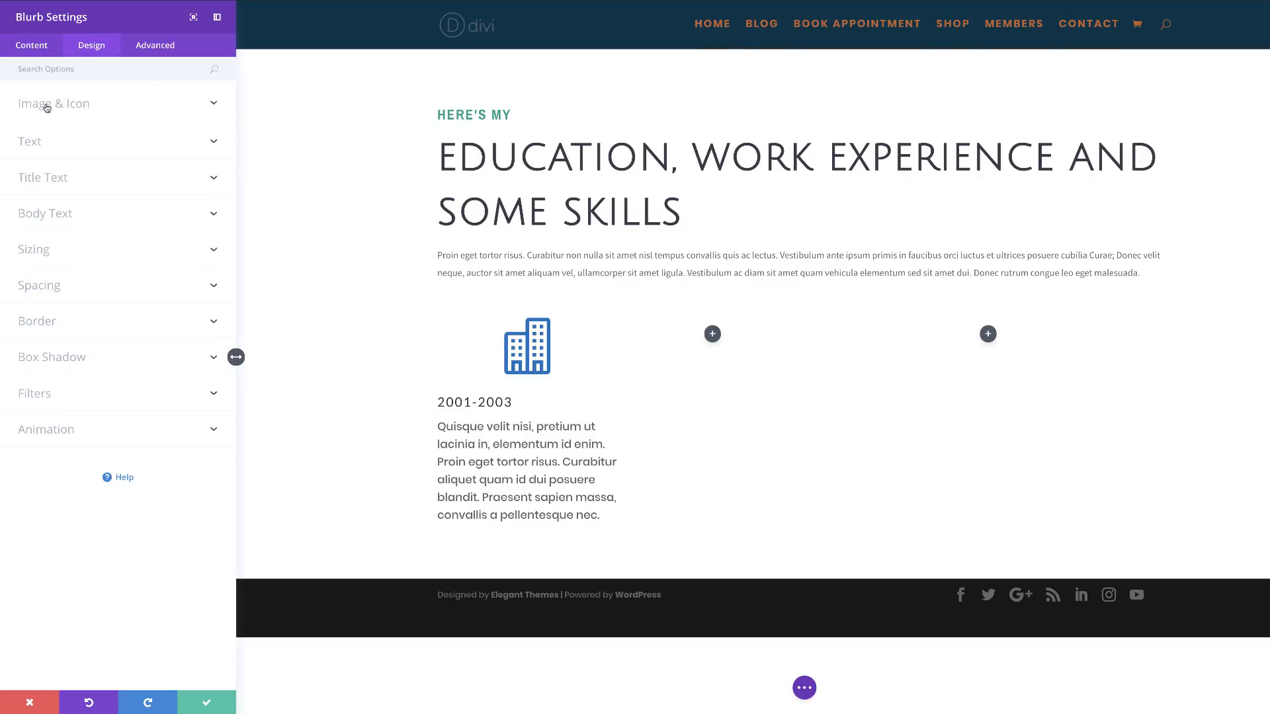
left_click(85, 105)
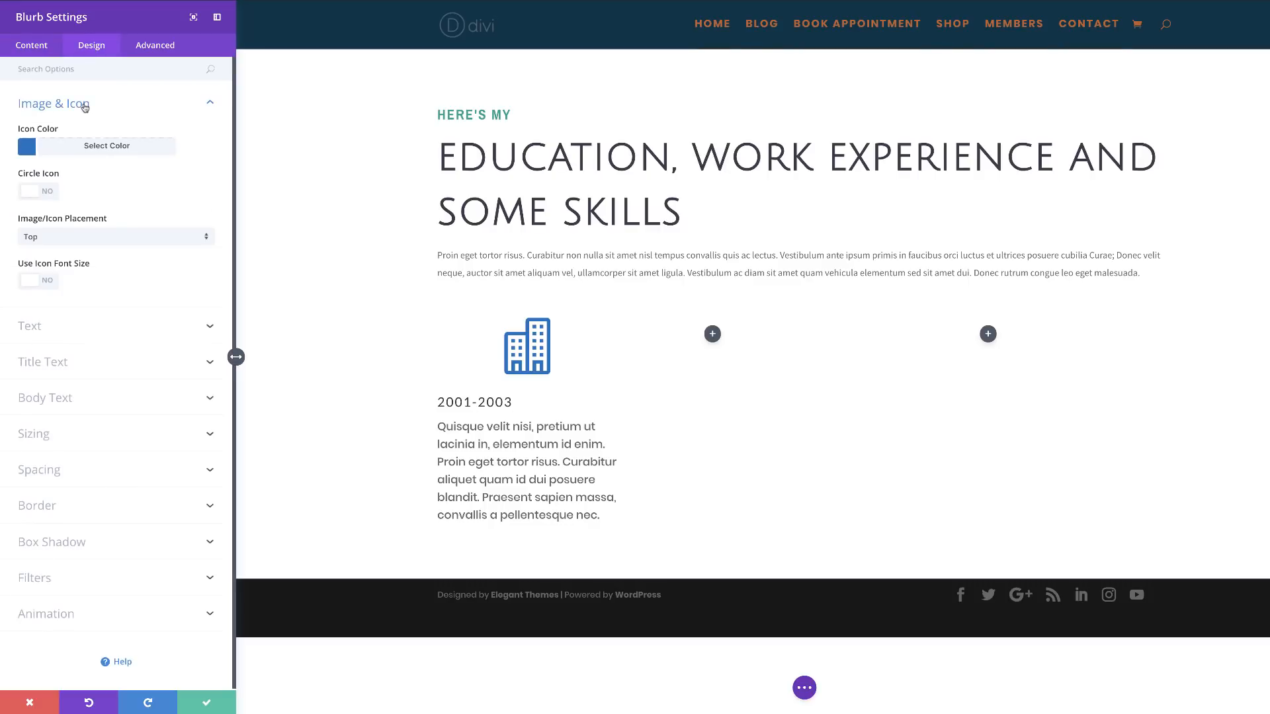
left_click(27, 146)
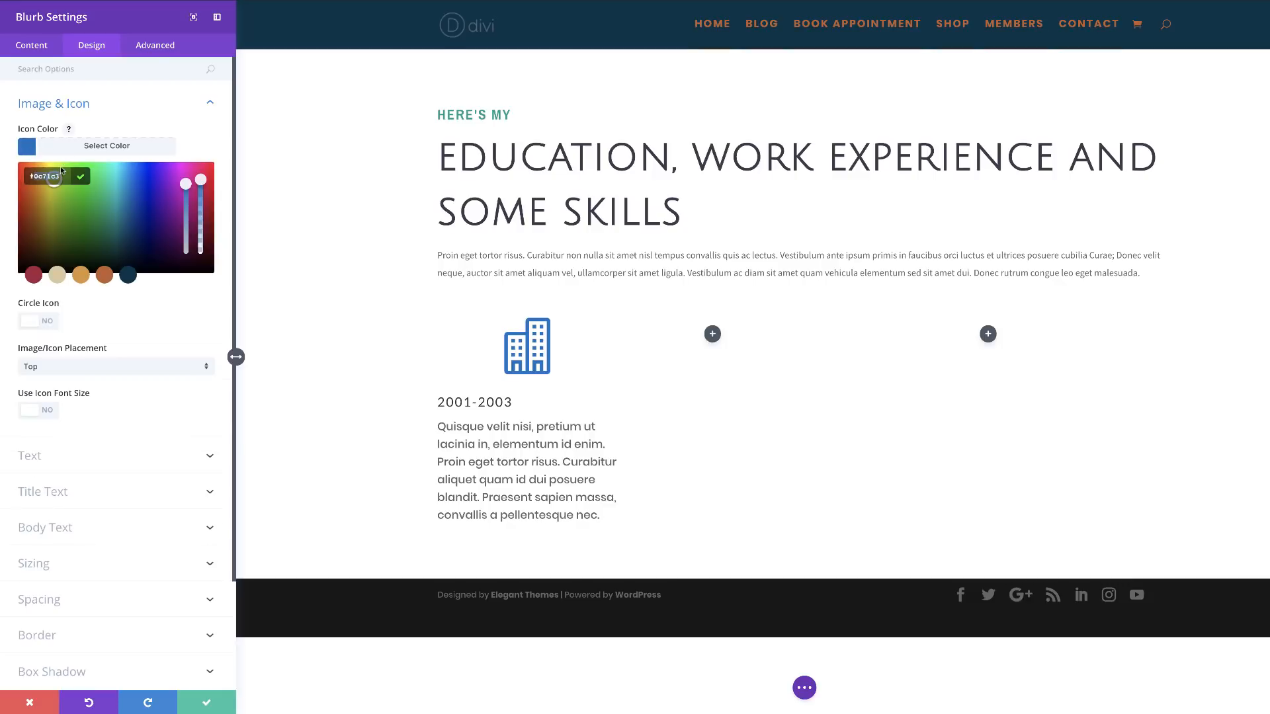
left_click(114, 206)
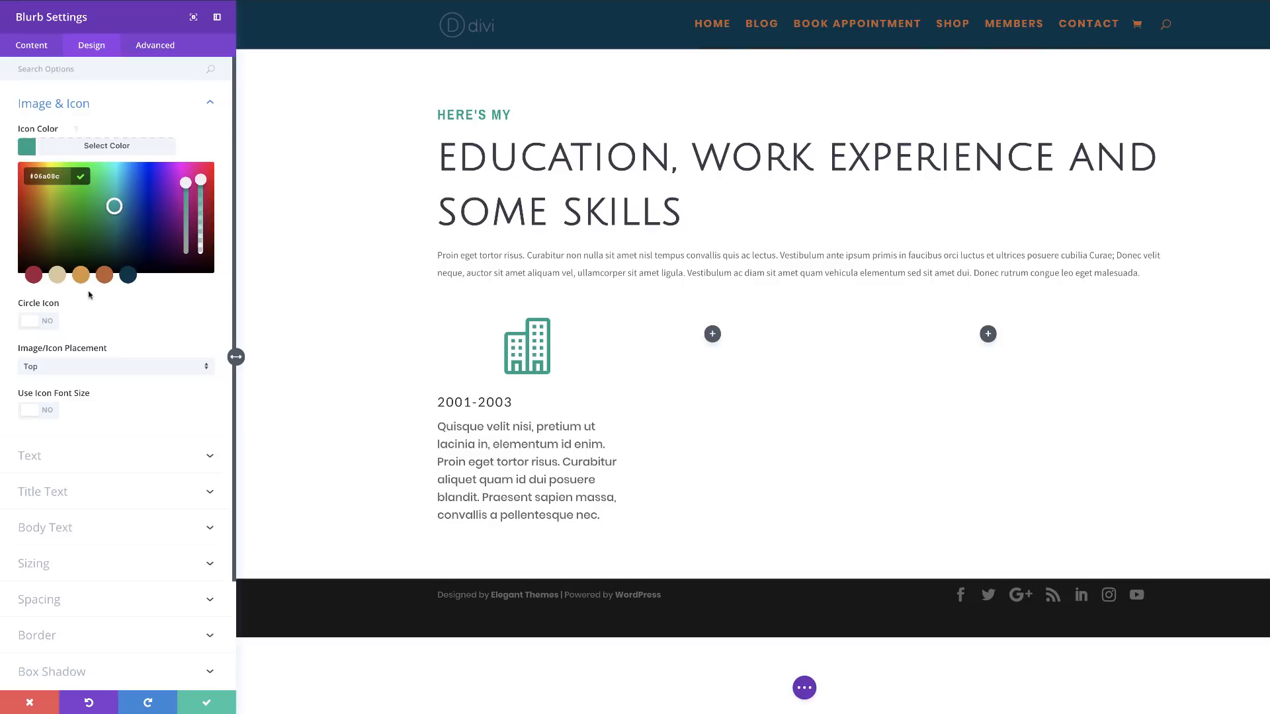
Enable the circle around the blurb icon and set the circle color to #ffffff.
left_click(51, 323)
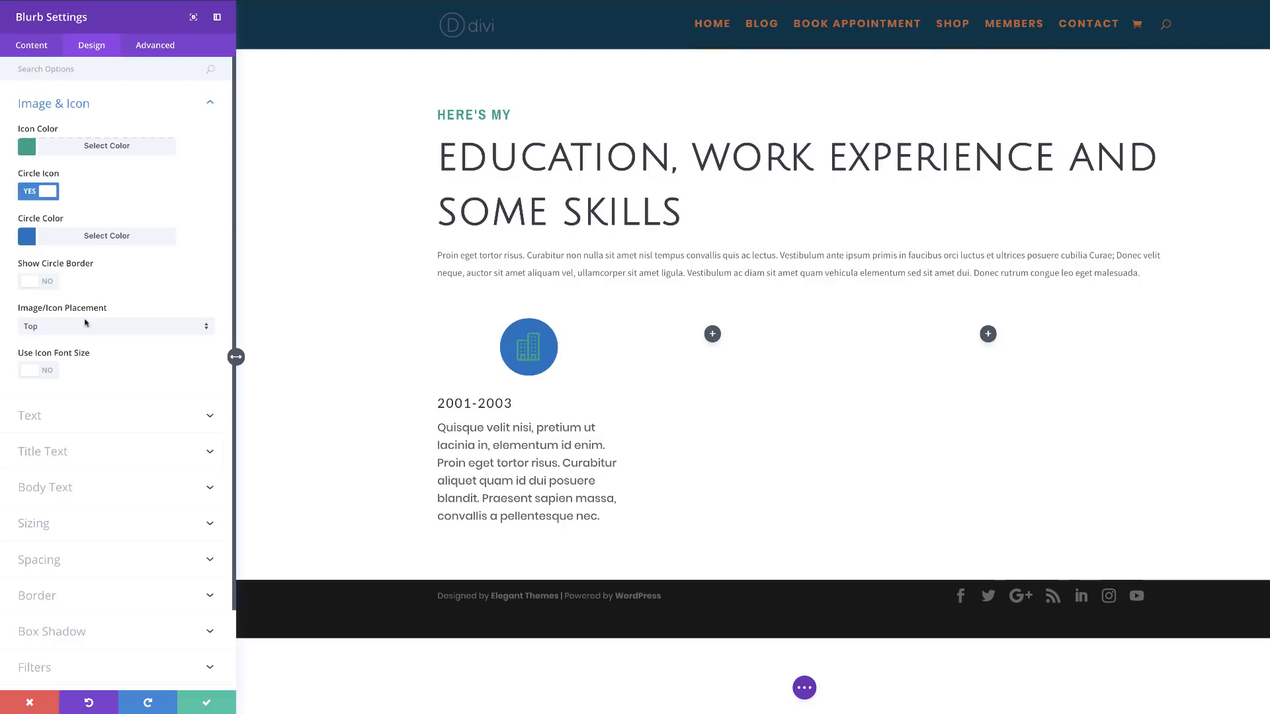
left_click(27, 238)
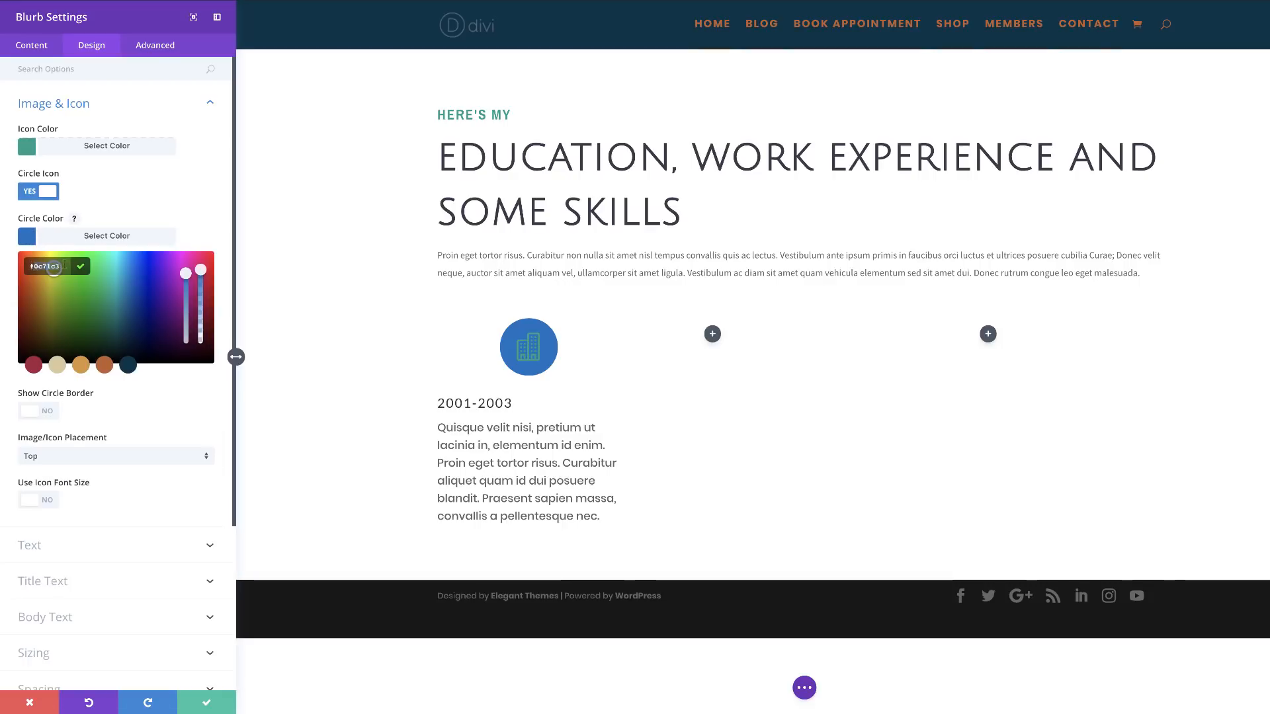
type("ffffff")
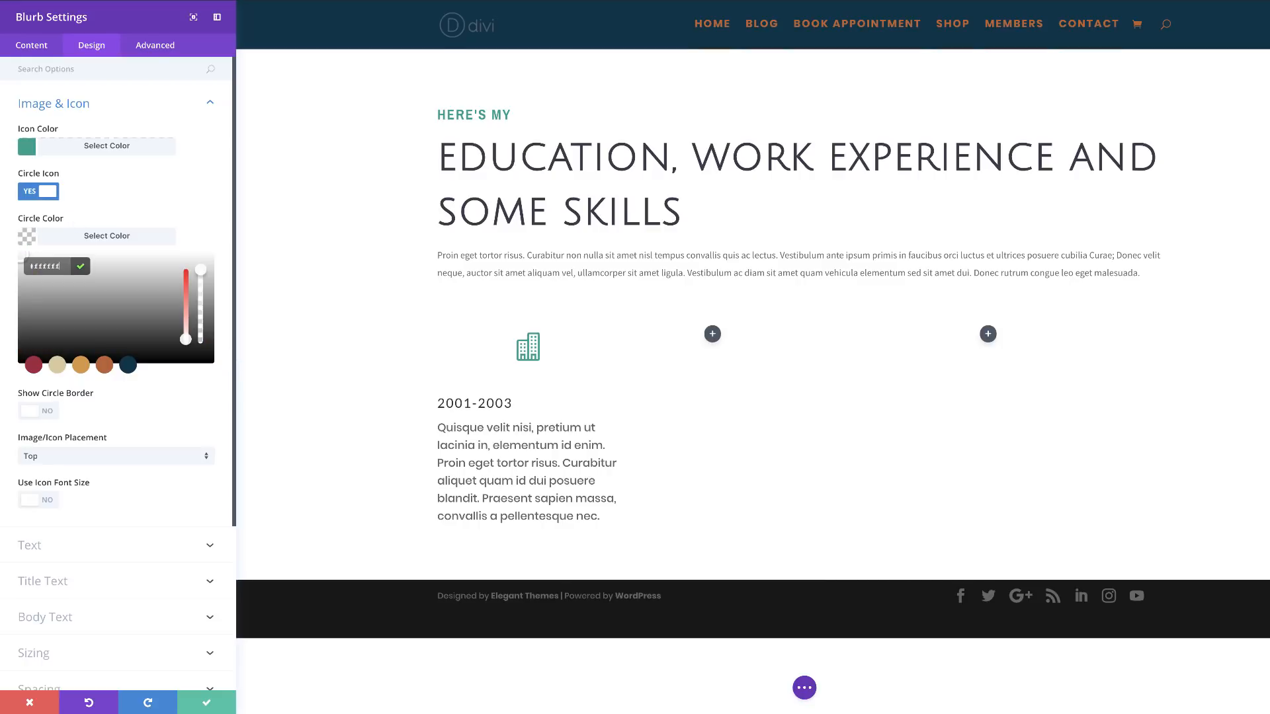
Show the circle border around the blurb icon and set the border color to #06a08c.
left_click(50, 415)
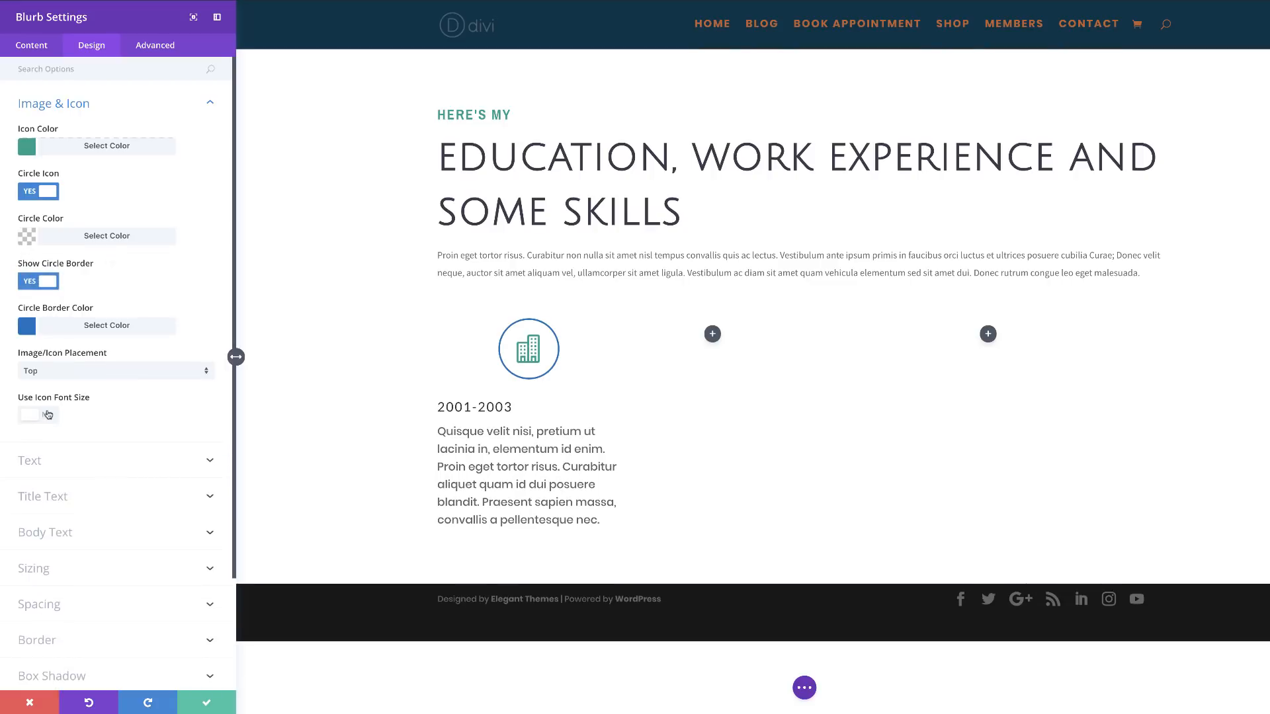
left_click(28, 328)
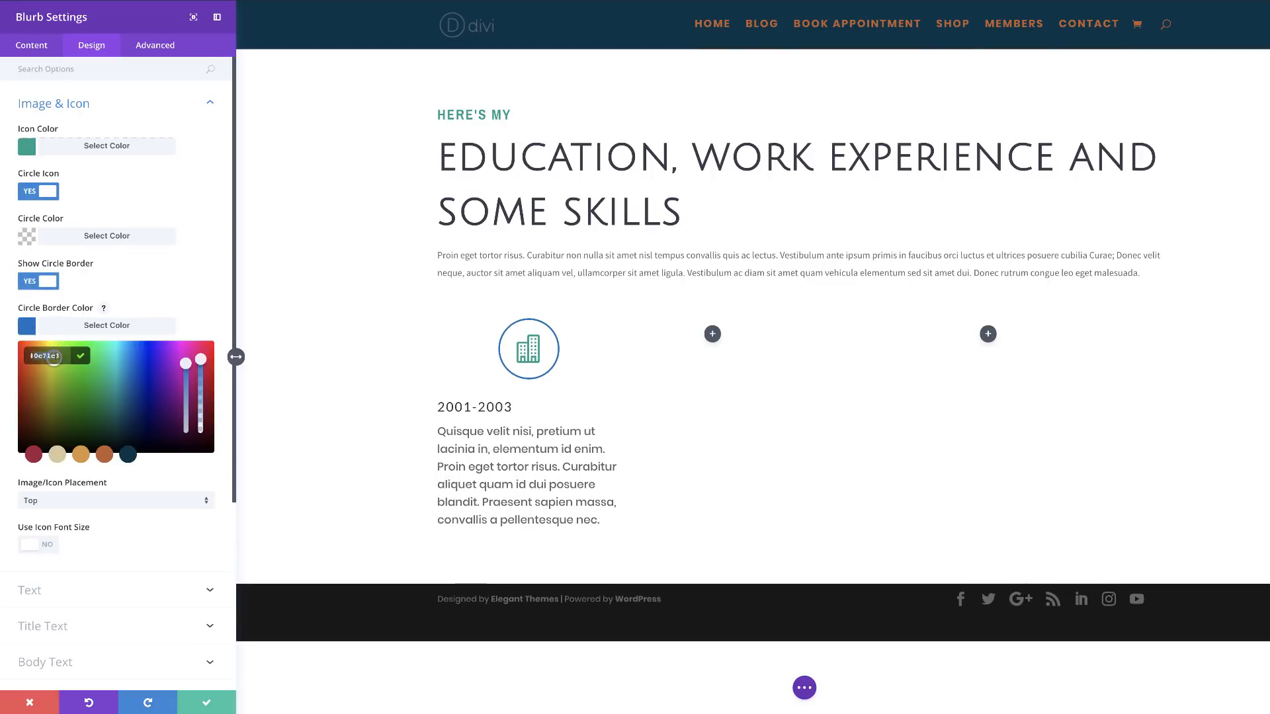
key("ctrl+v")
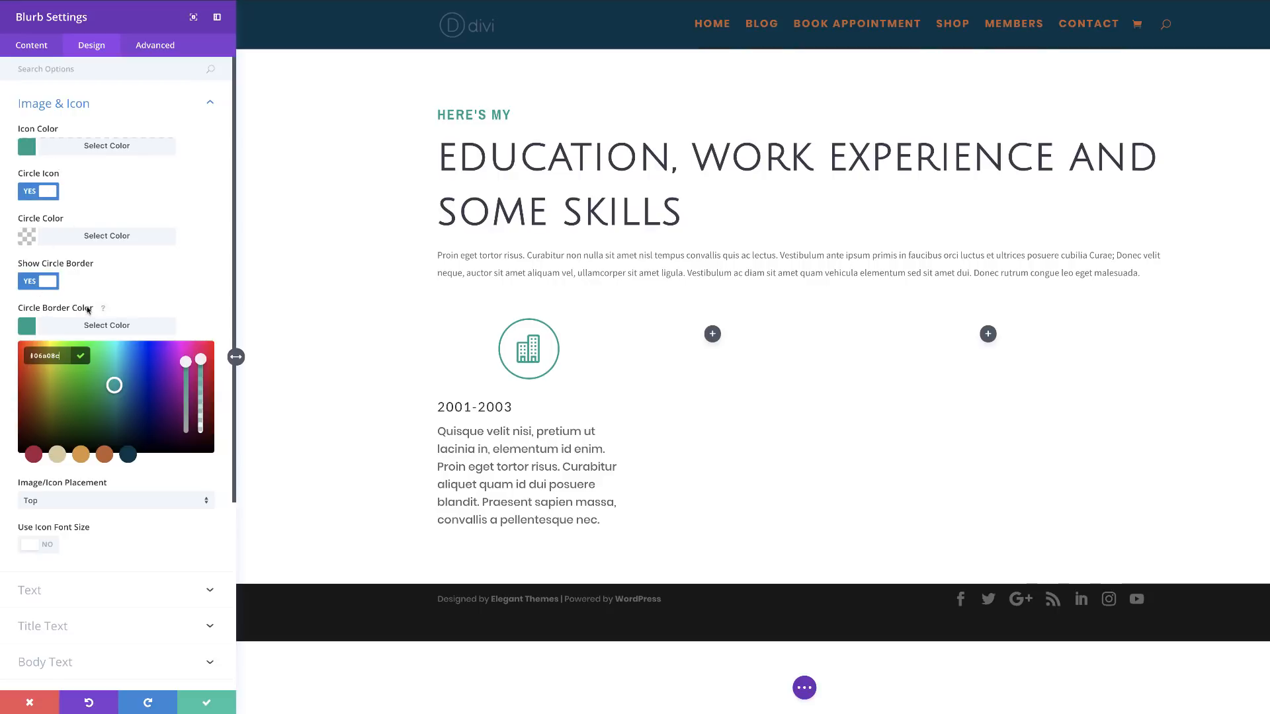
Place the blurb icon on the left of the text and use a custom icon font size of 40px.
scroll(170, 523, "down", 2)
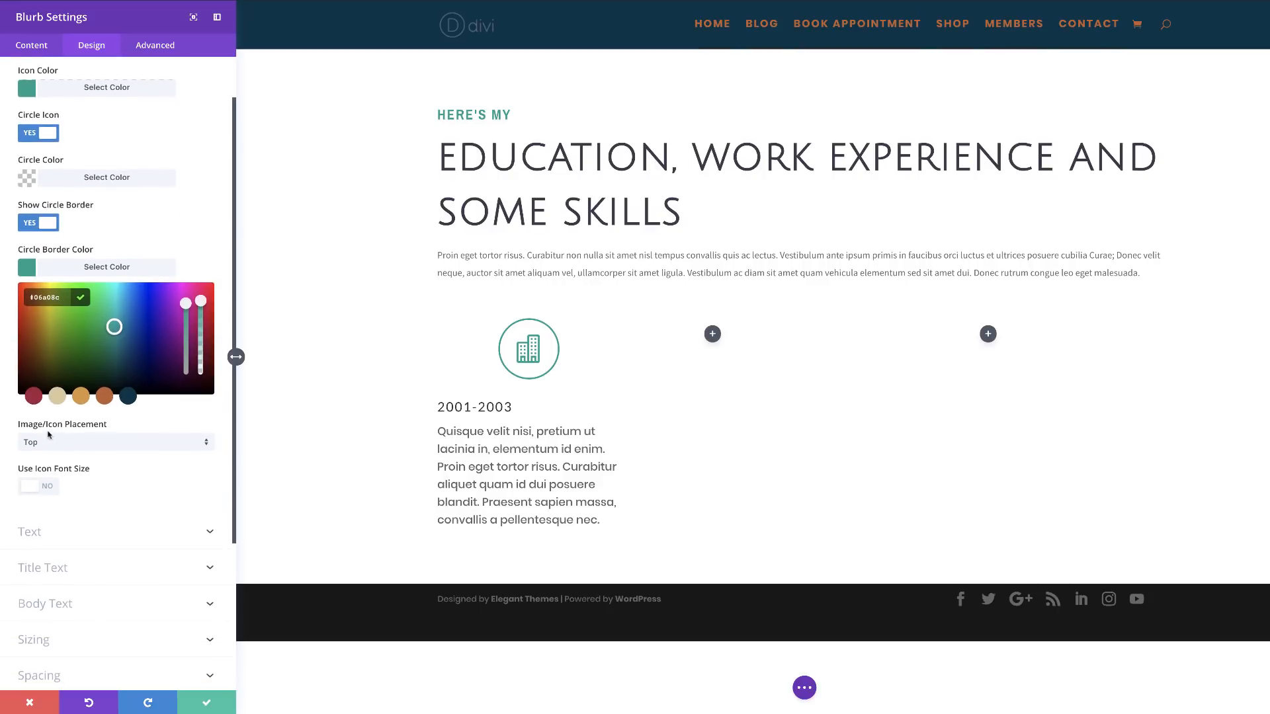
left_click(195, 443)
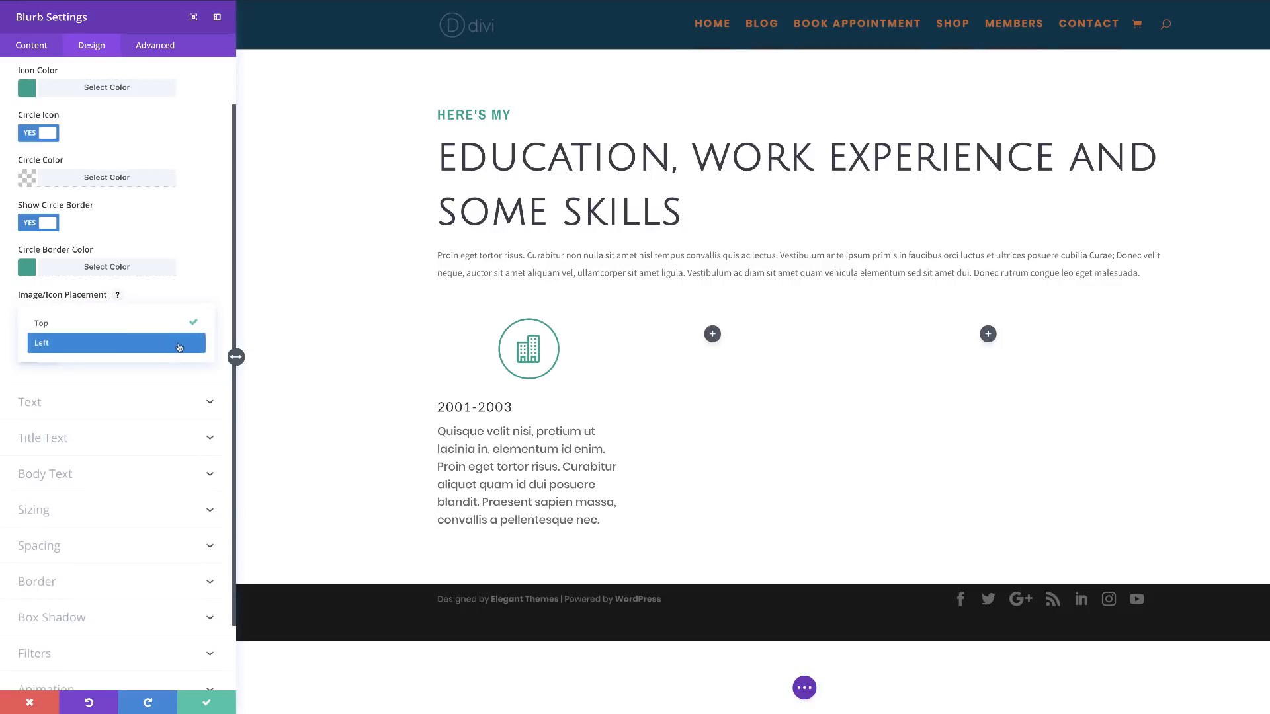
left_click(180, 344)
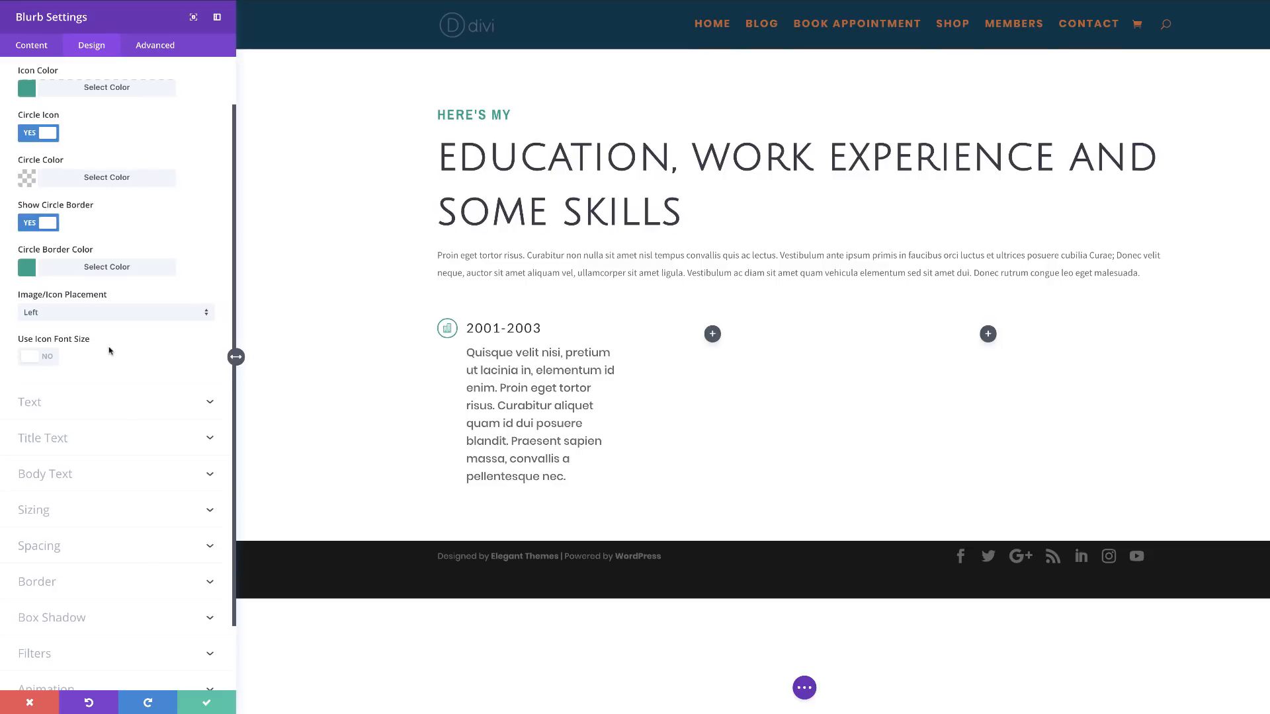
left_click(48, 360)
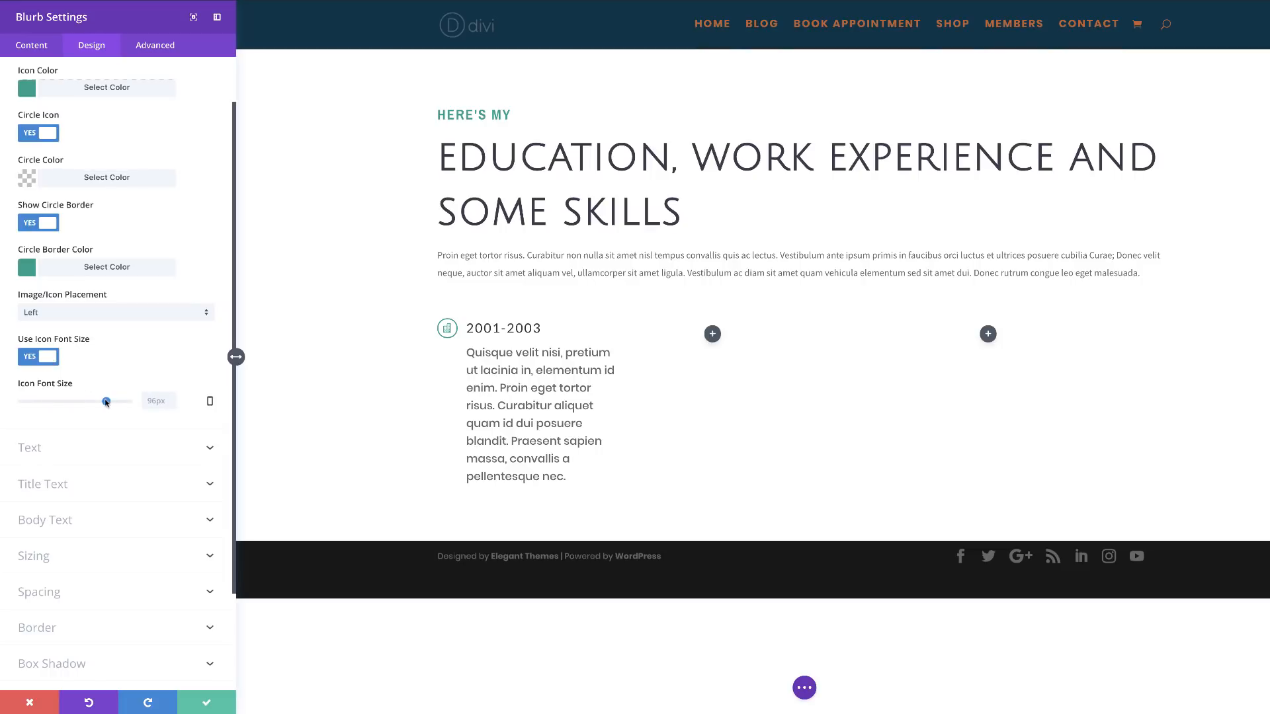
left_click_drag(106, 402, 57, 406)
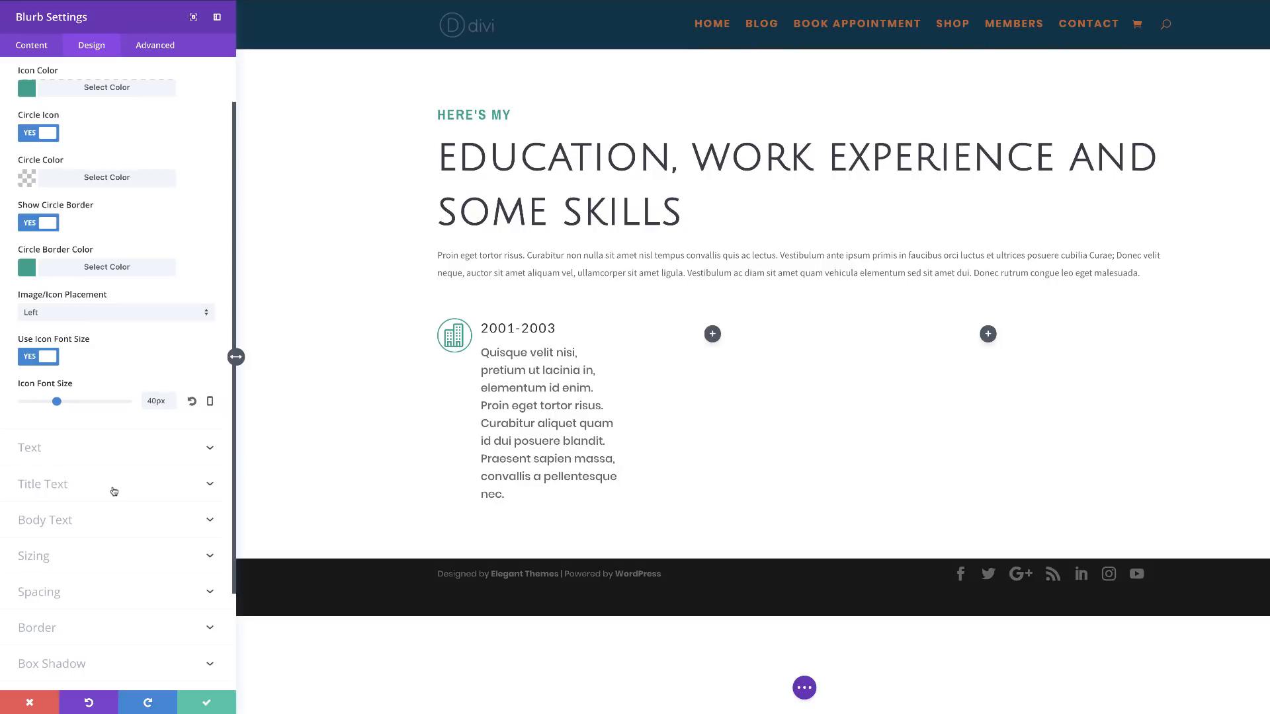
Set the blurb's title font to Archivo Narrow with a Semi Bold weight.
left_click(85, 489)
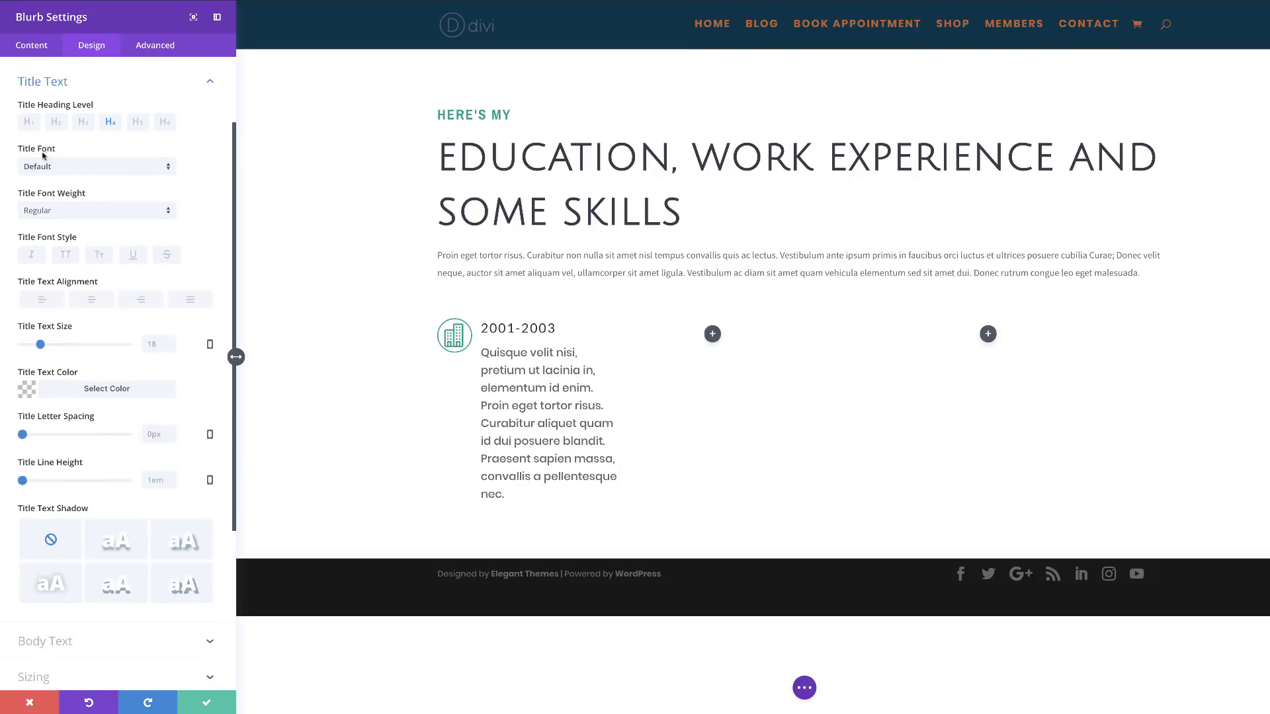
left_click(77, 168)
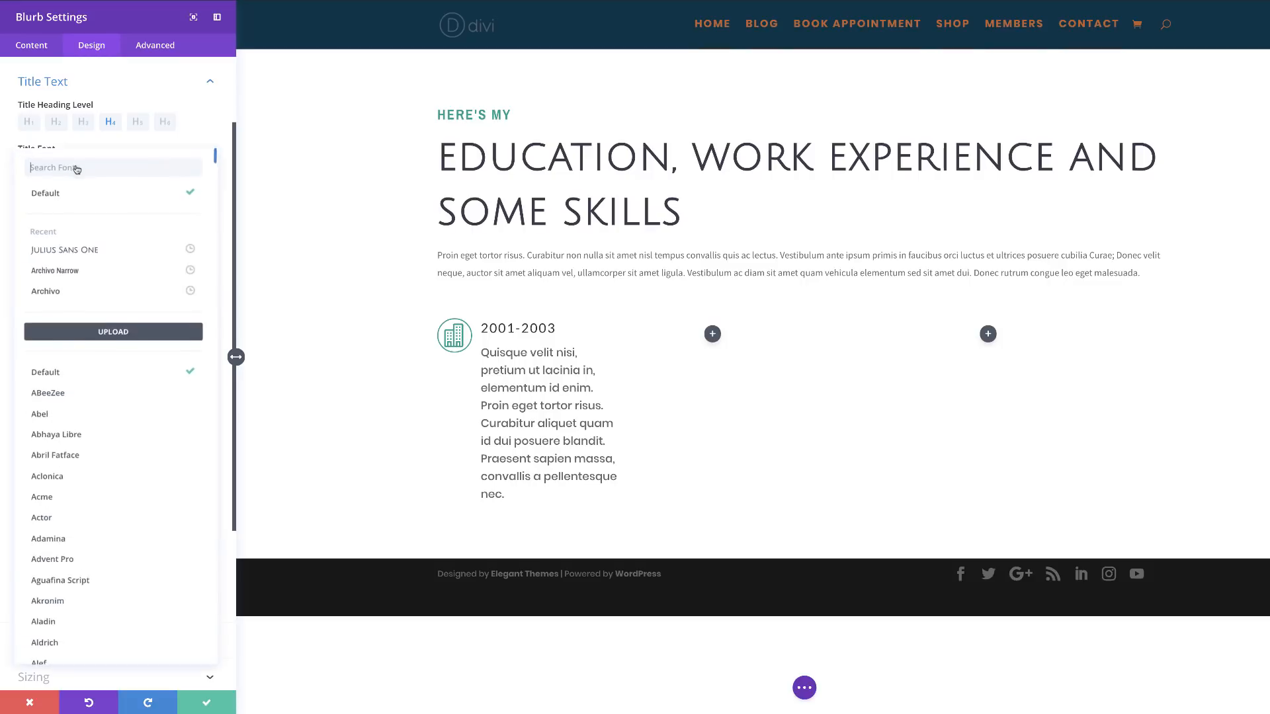
left_click(101, 276)
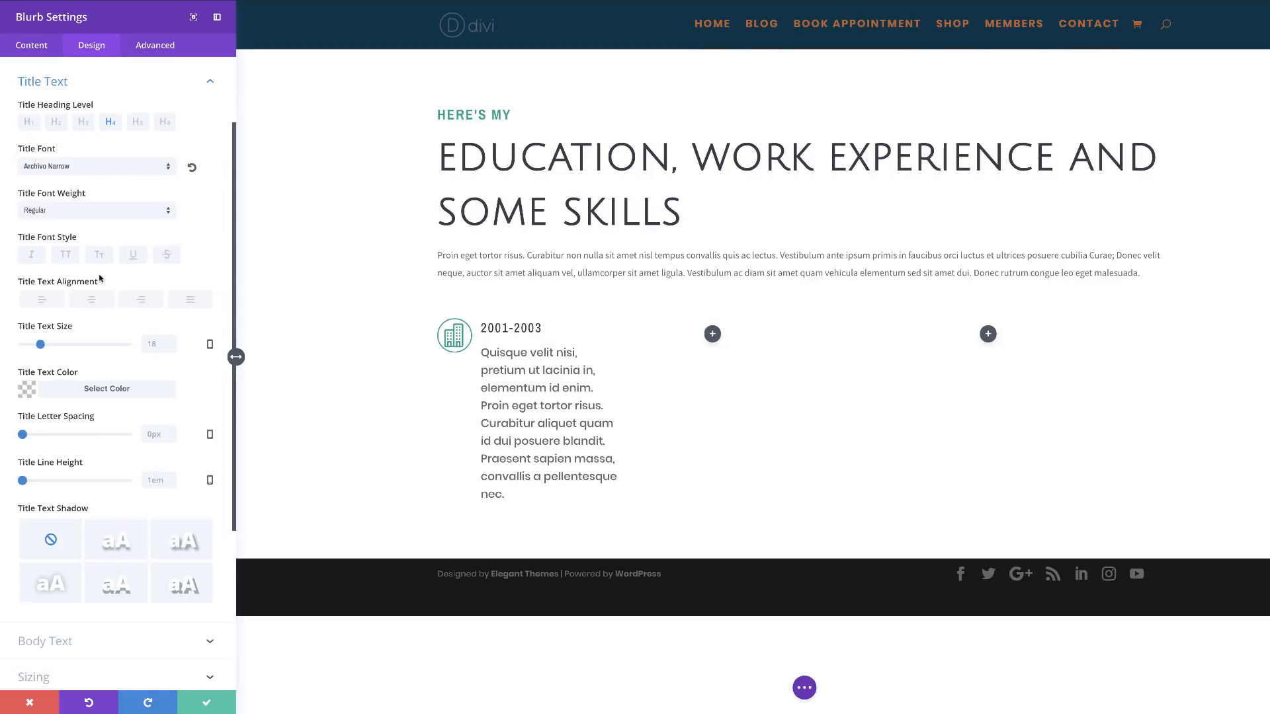
left_click(76, 212)
left_click(77, 260)
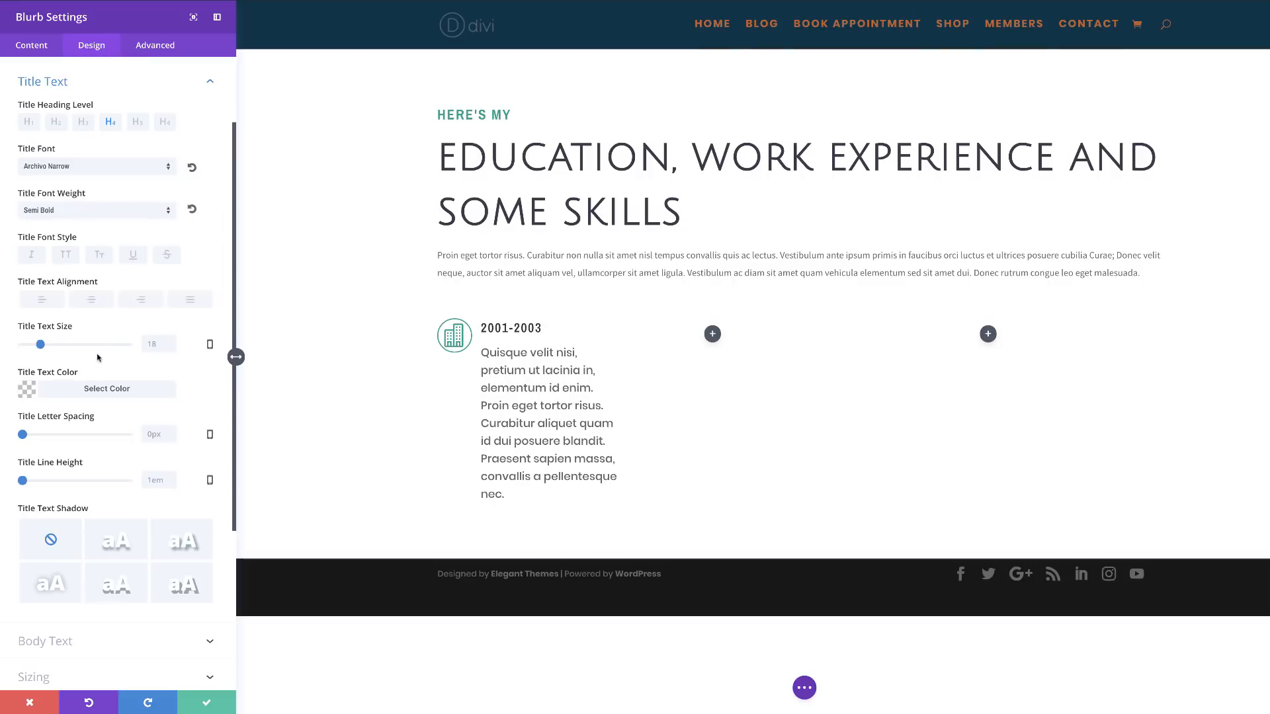
Set the blurb's title text size to 24px and its title line height to 60px.
left_click_drag(42, 344, 47, 345)
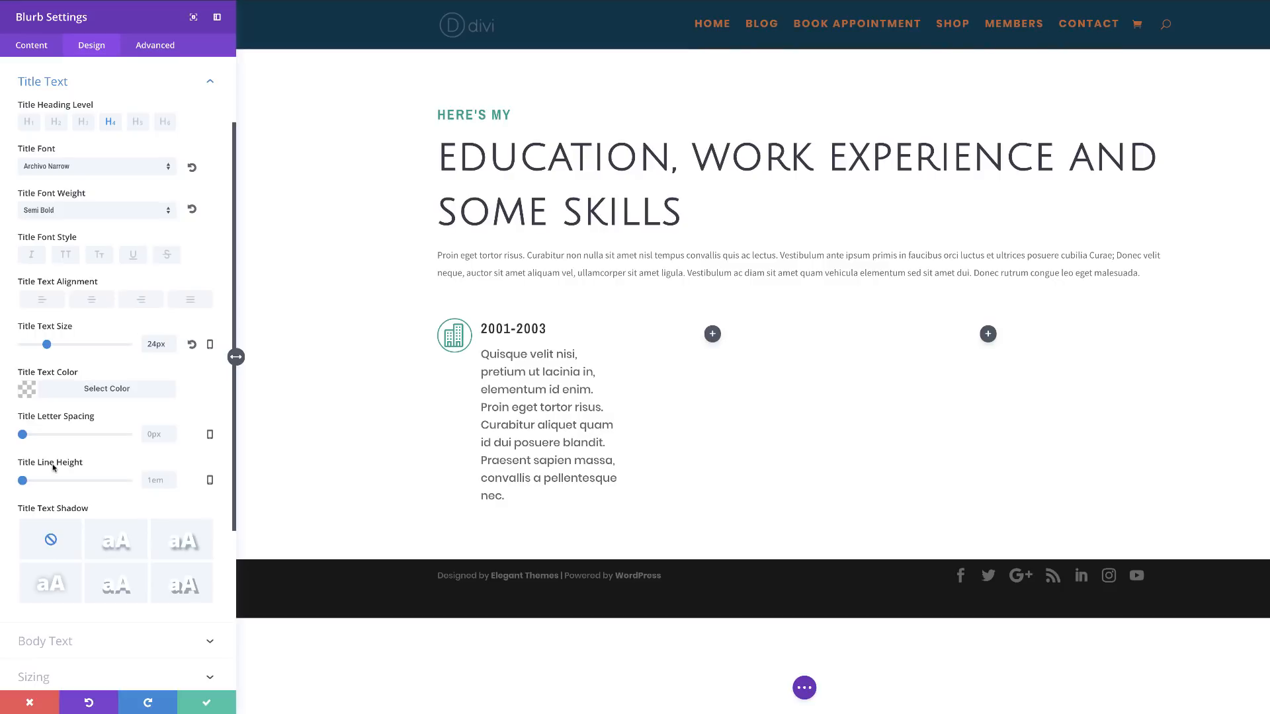
left_click(171, 484)
type("60px")
Set the blurb's body font to Source Sans Pro with a text size of 16px.
scroll(129, 632, "down", 3)
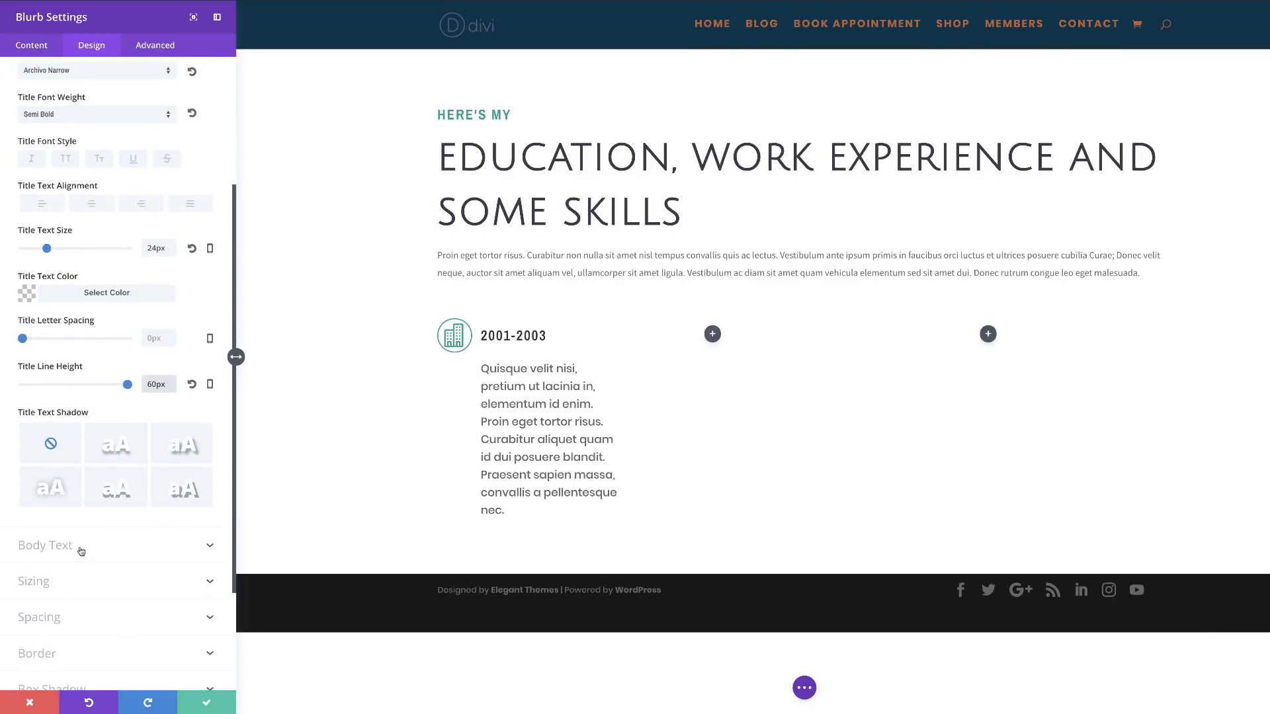
left_click(70, 548)
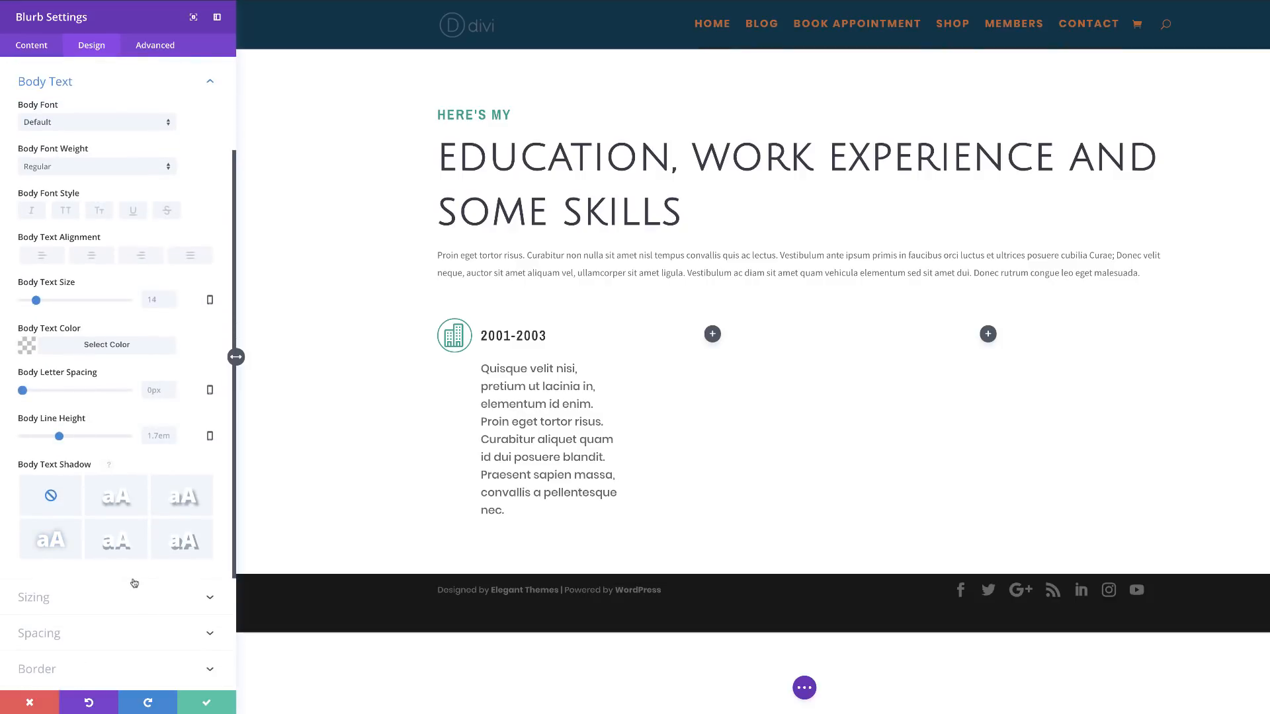
left_click(126, 123)
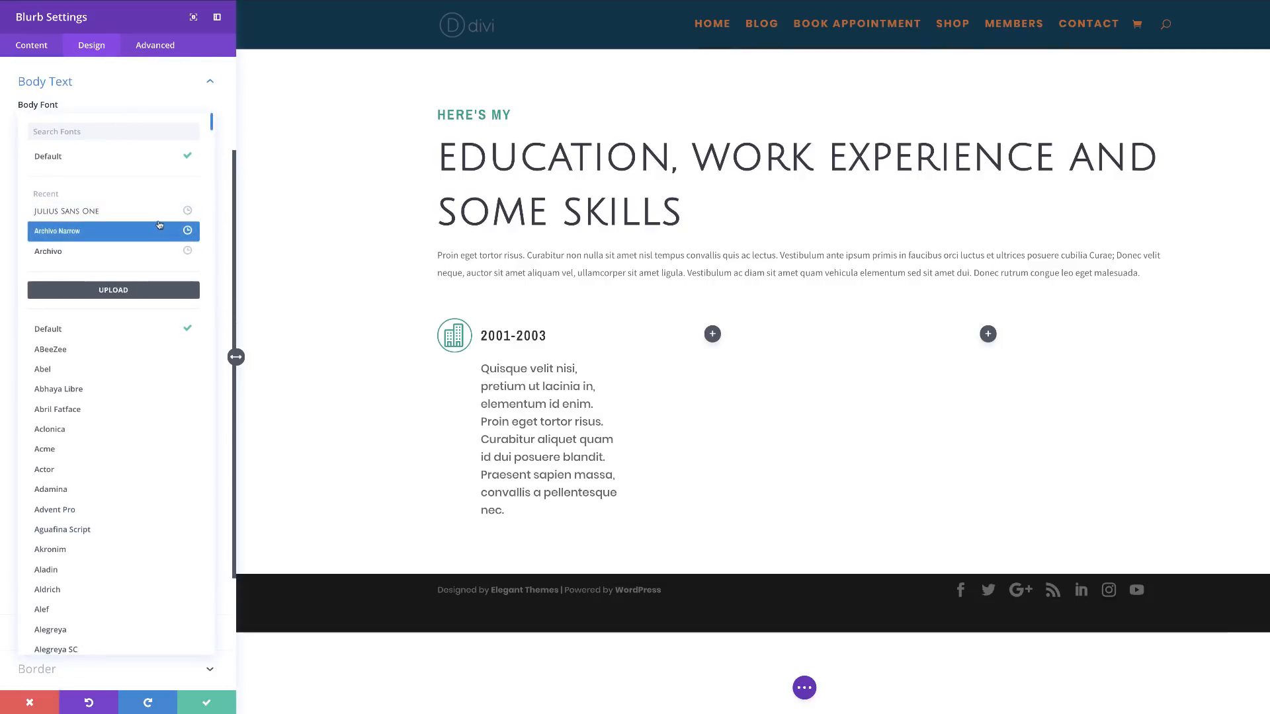
left_click(110, 132)
type("sour")
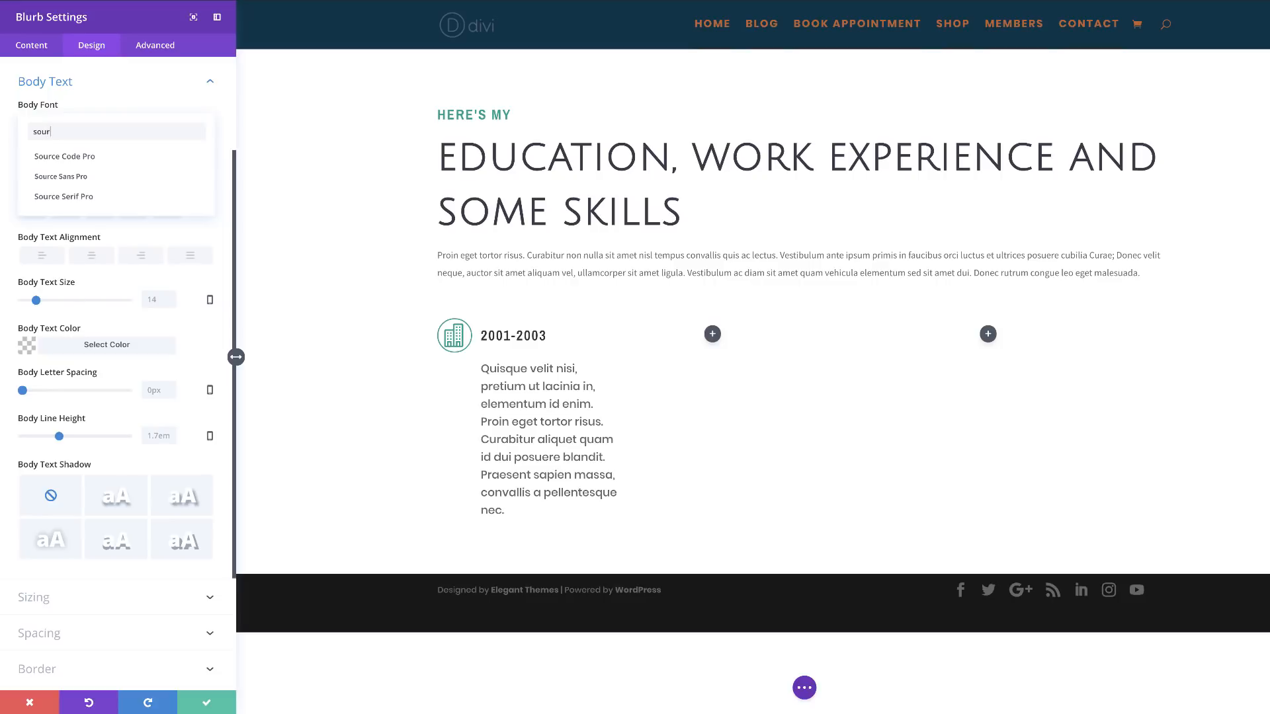
left_click(66, 176)
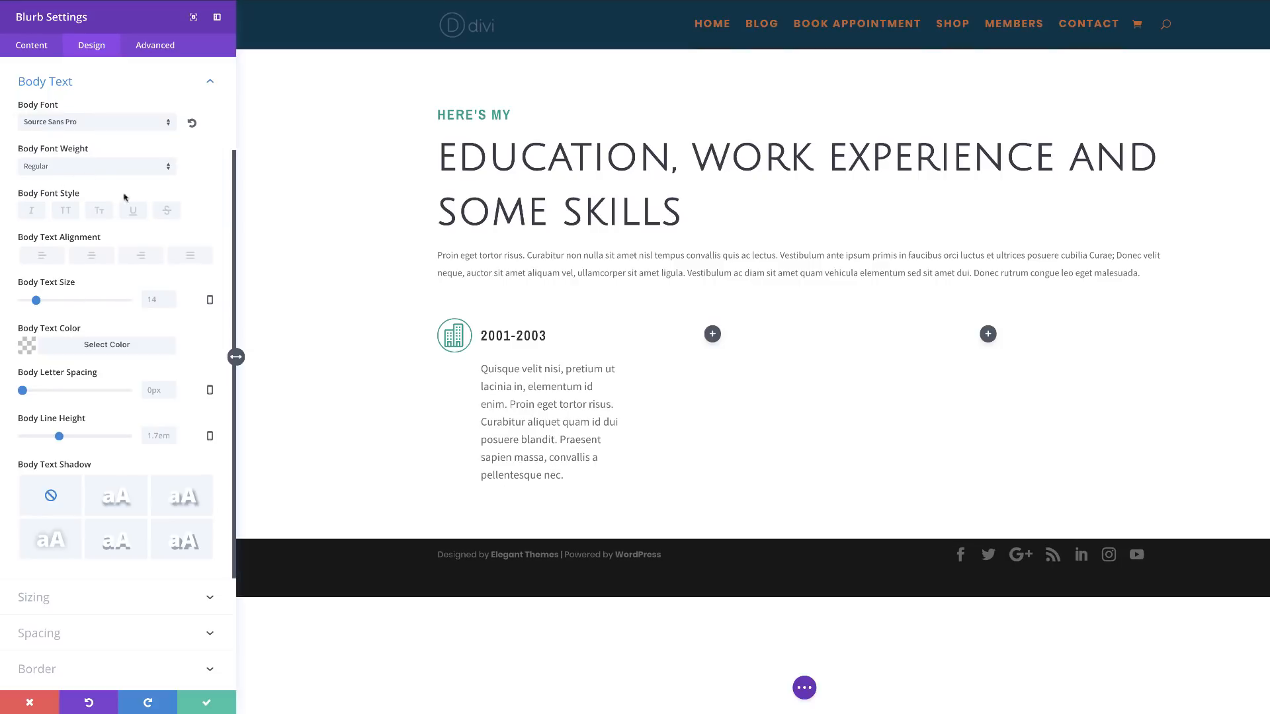
left_click_drag(36, 302, 39, 303)
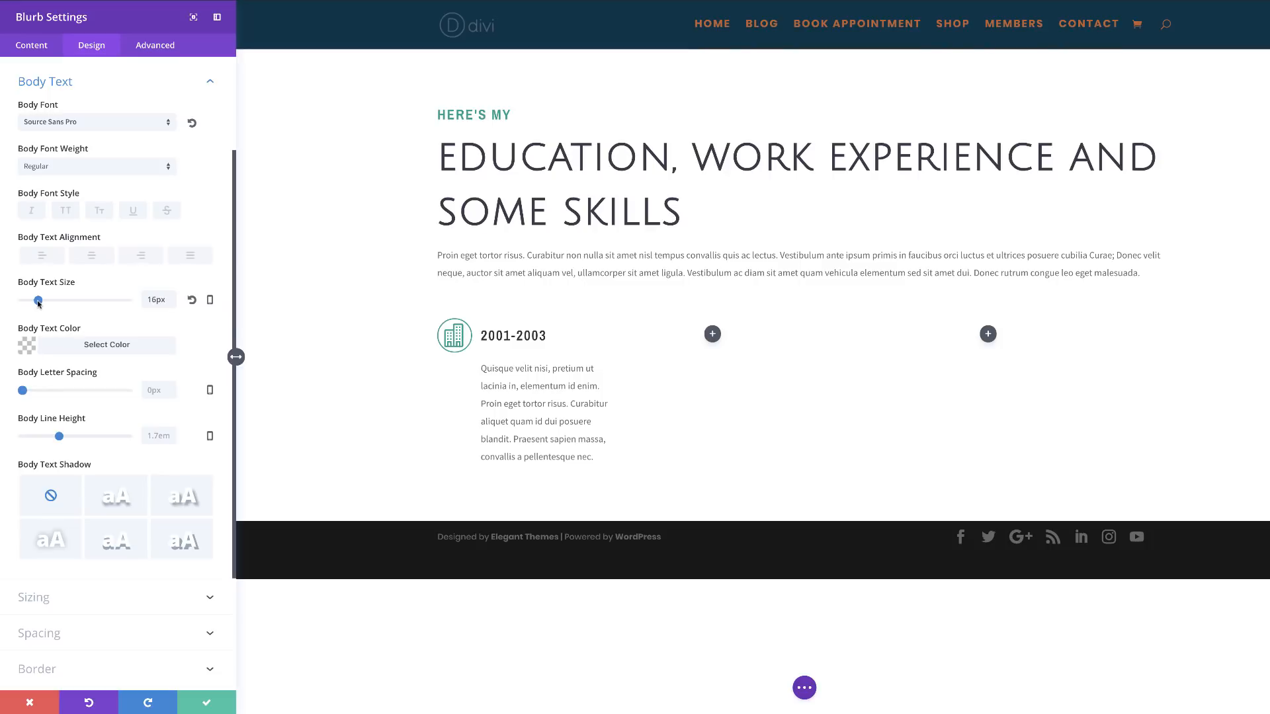
Set the blurb's custom top margin and left margin to -30px each.
scroll(126, 582, "down", 1)
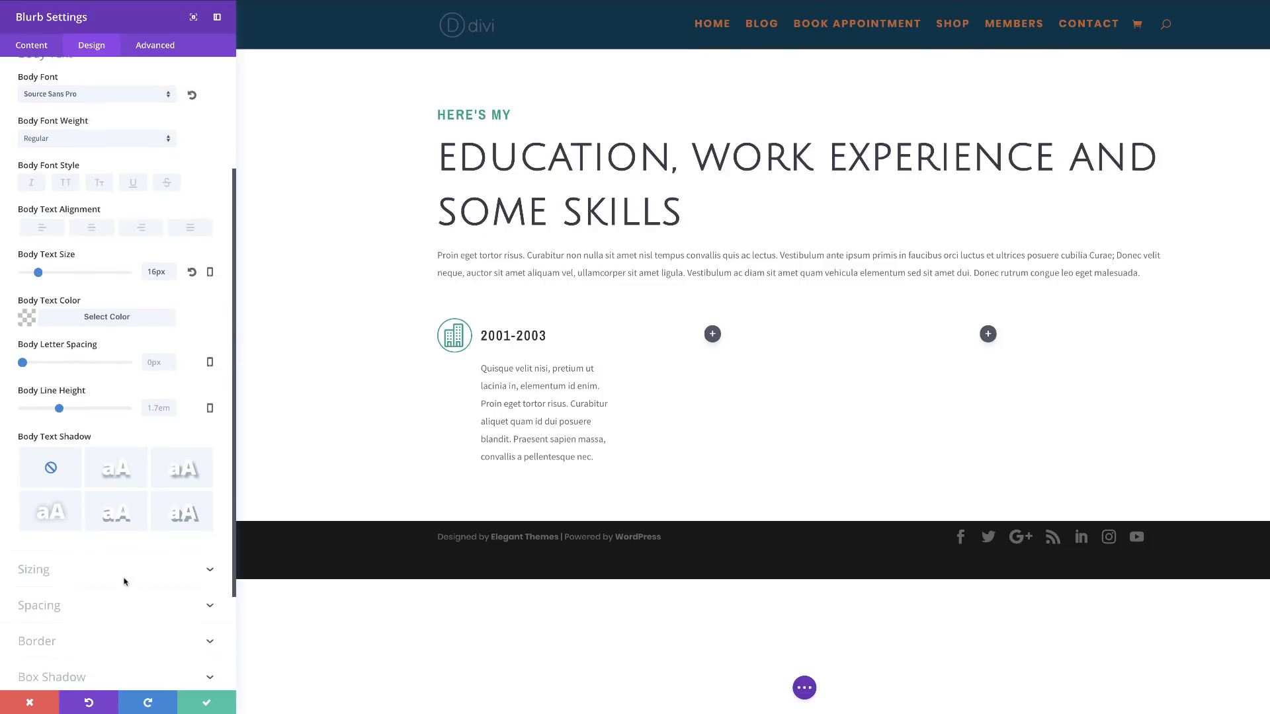
left_click(40, 599)
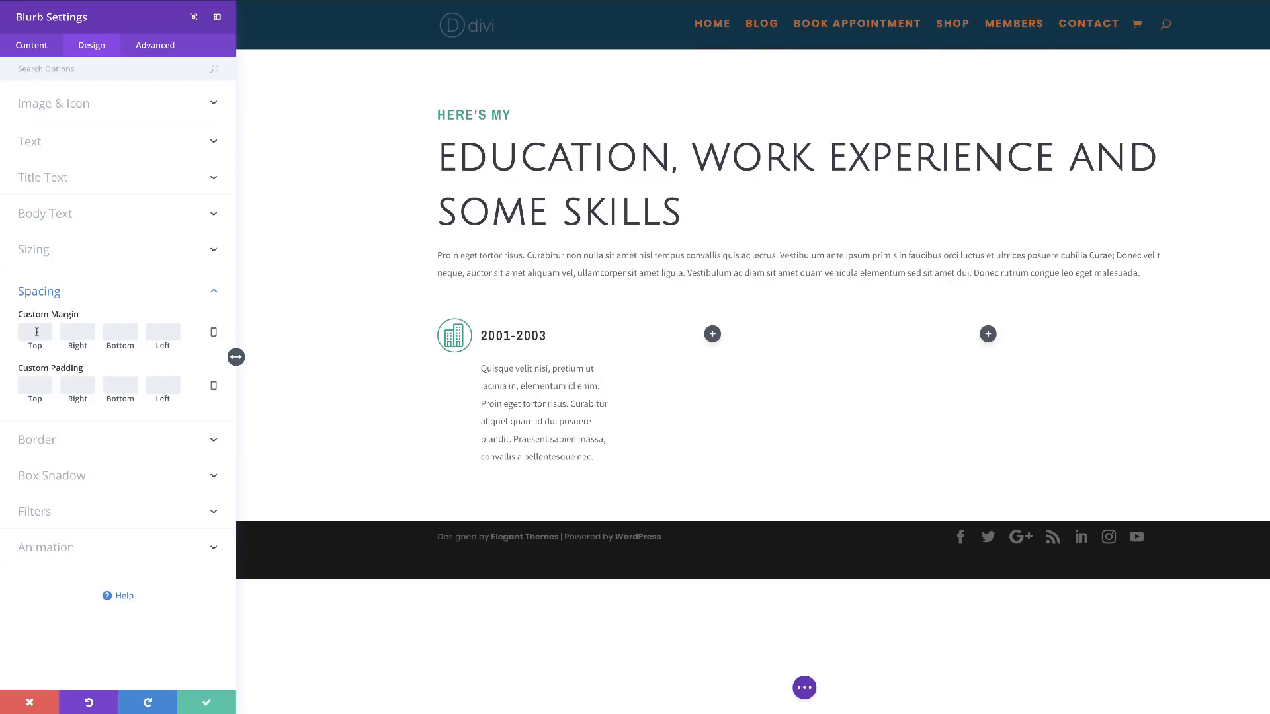
type("-30px")
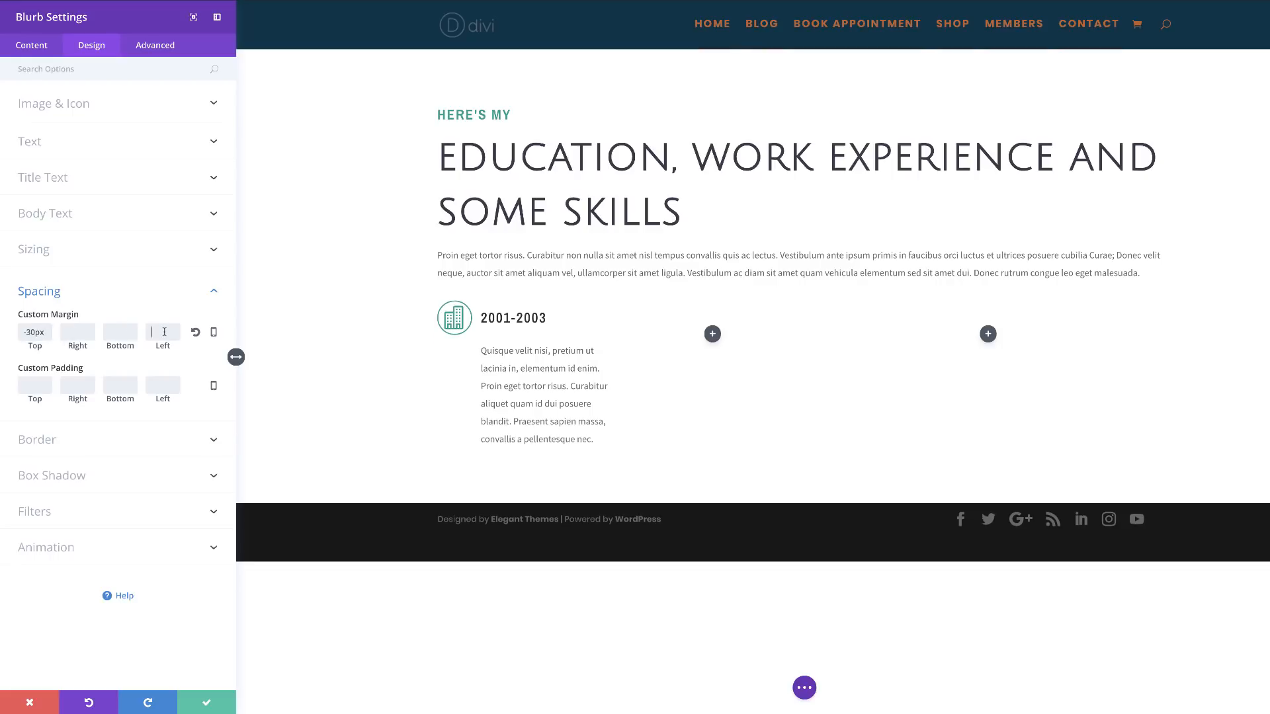
type("-30px")
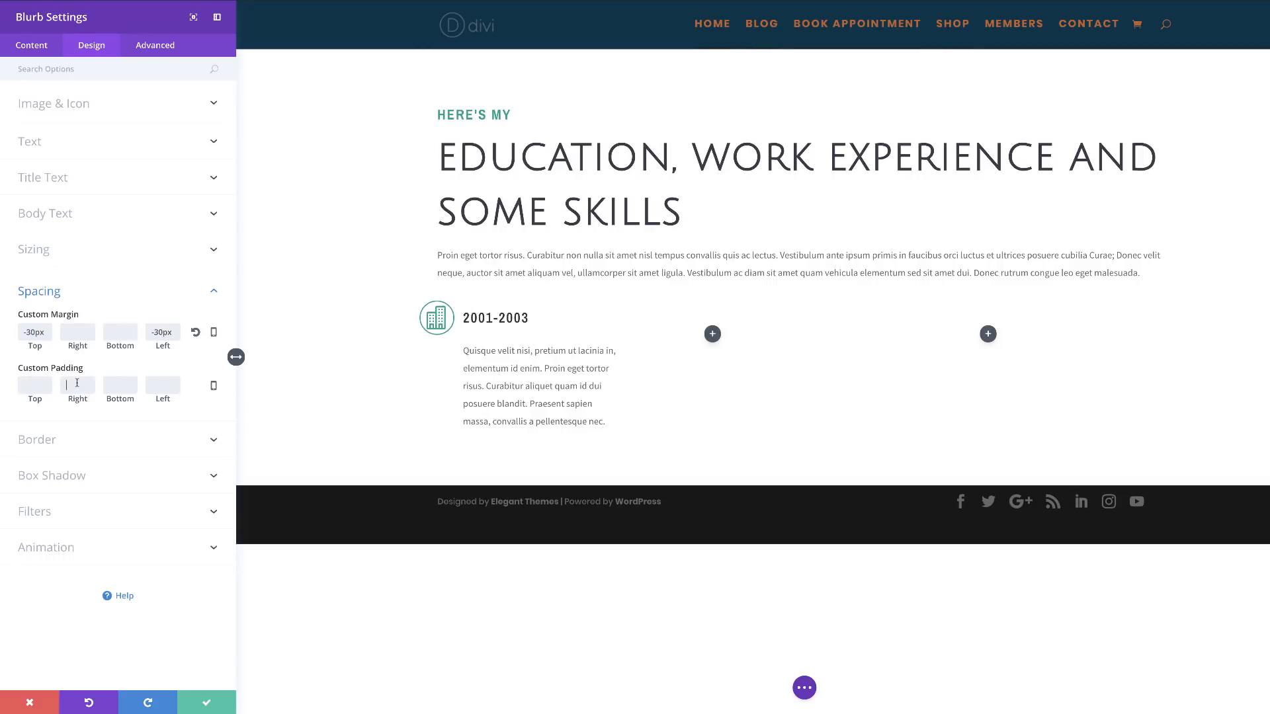
Set the blurb's custom padding to 30px on the right and 40px at the bottom.
type("30")
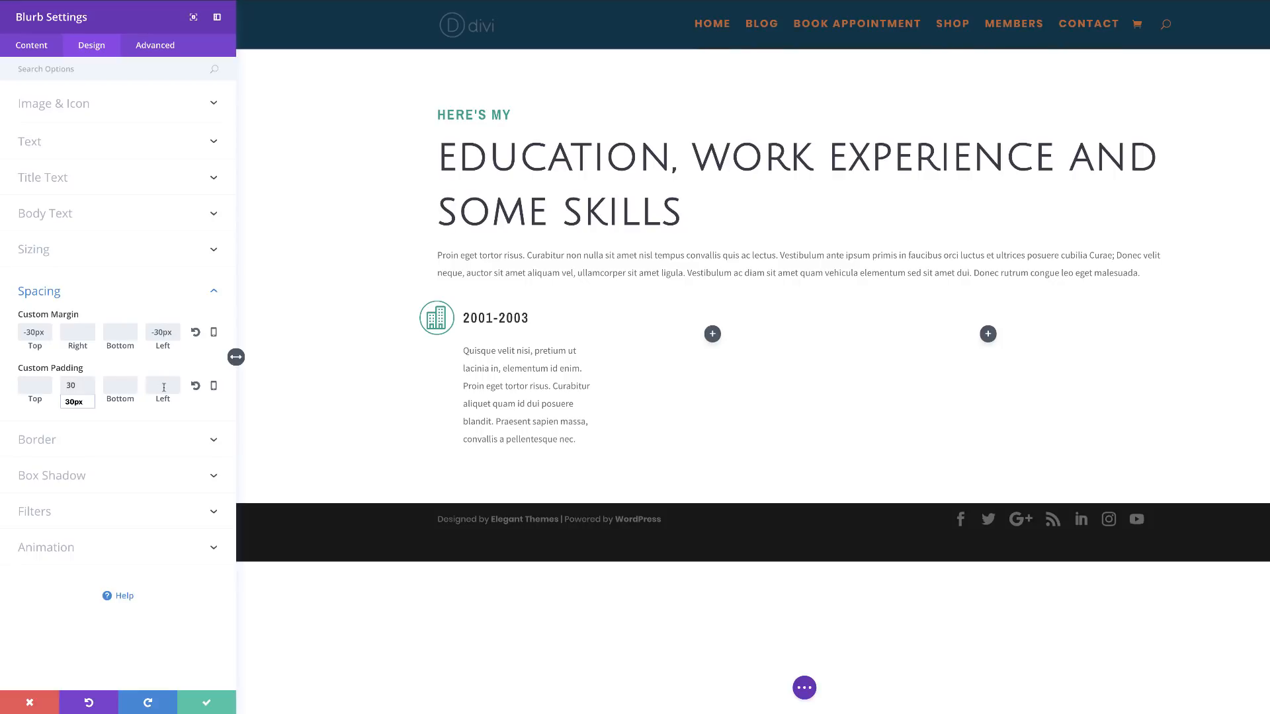
left_click(124, 387)
type("40")
left_click(294, 439)
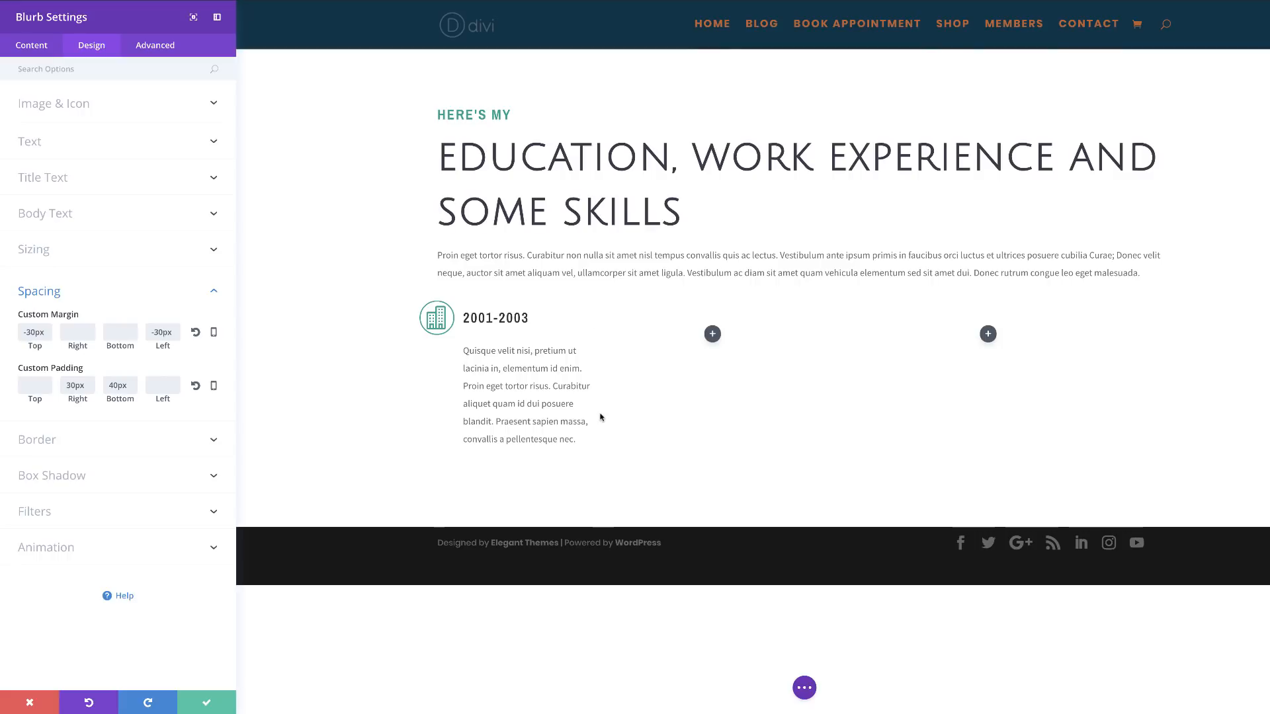
Give the blurb a 2px solid right border in #06a08c and save the module settings.
left_click(51, 442)
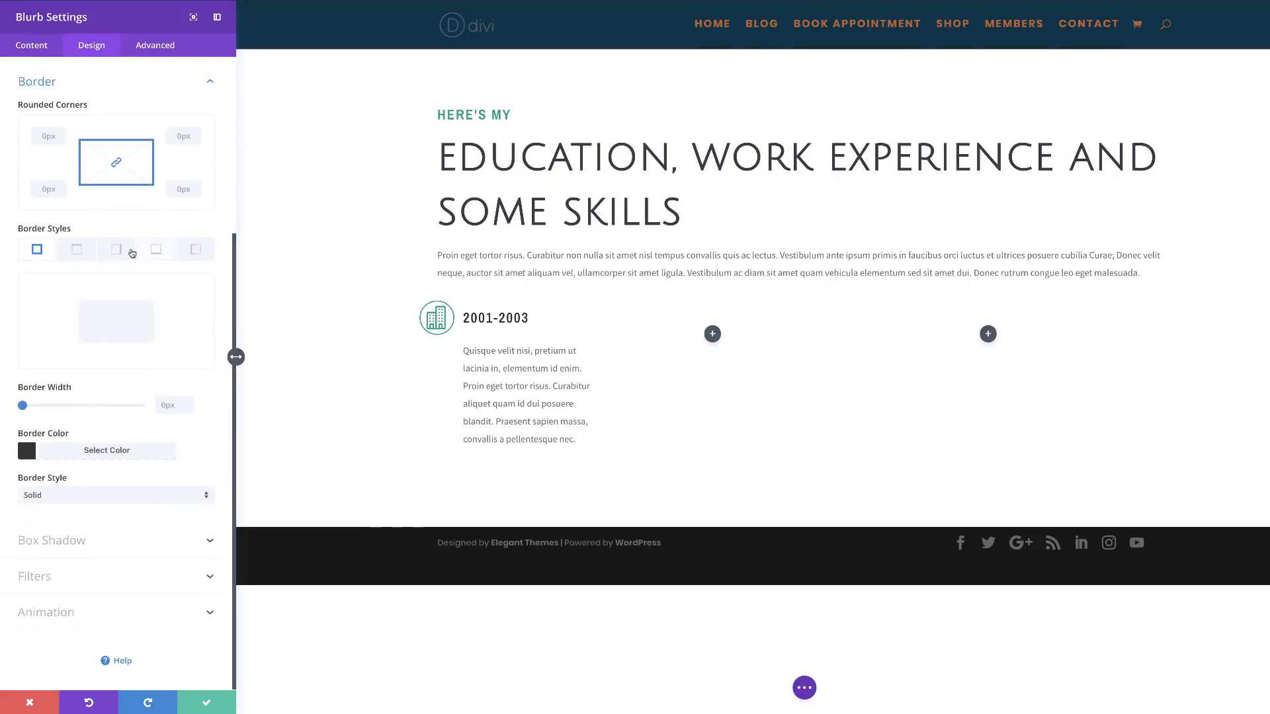
left_click(117, 250)
left_click_drag(23, 406, 28, 406)
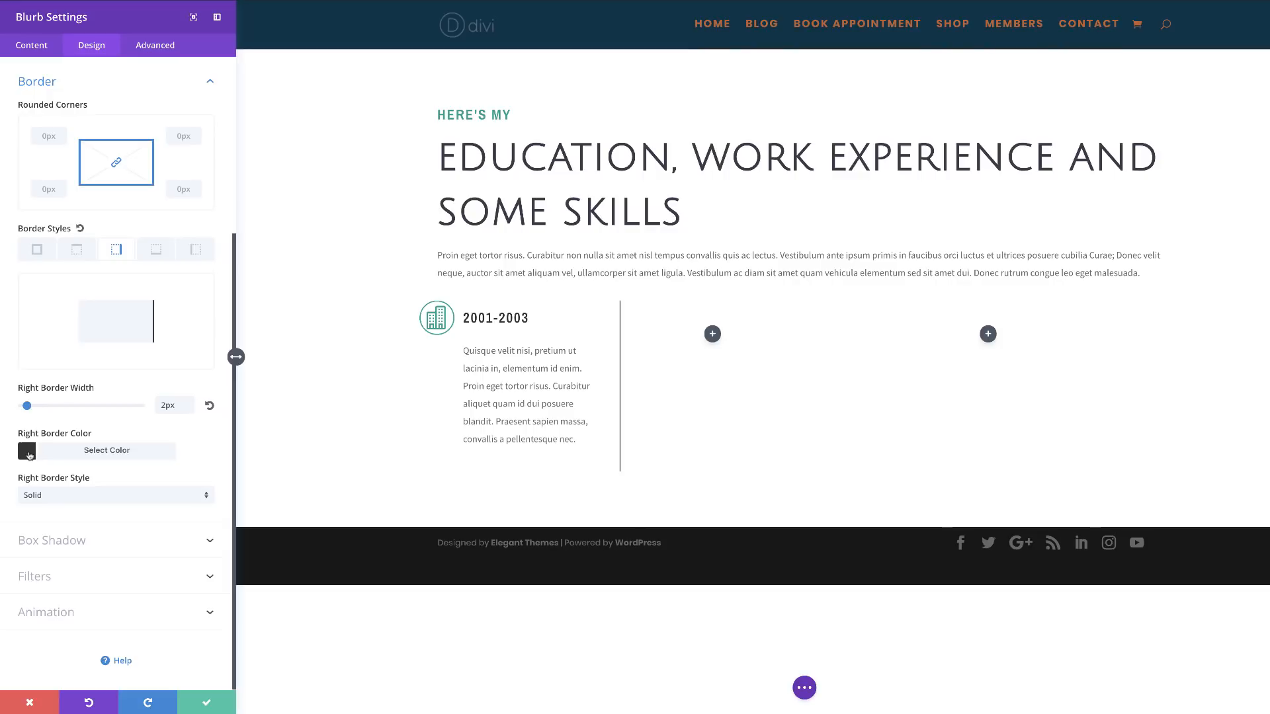
left_click(28, 454)
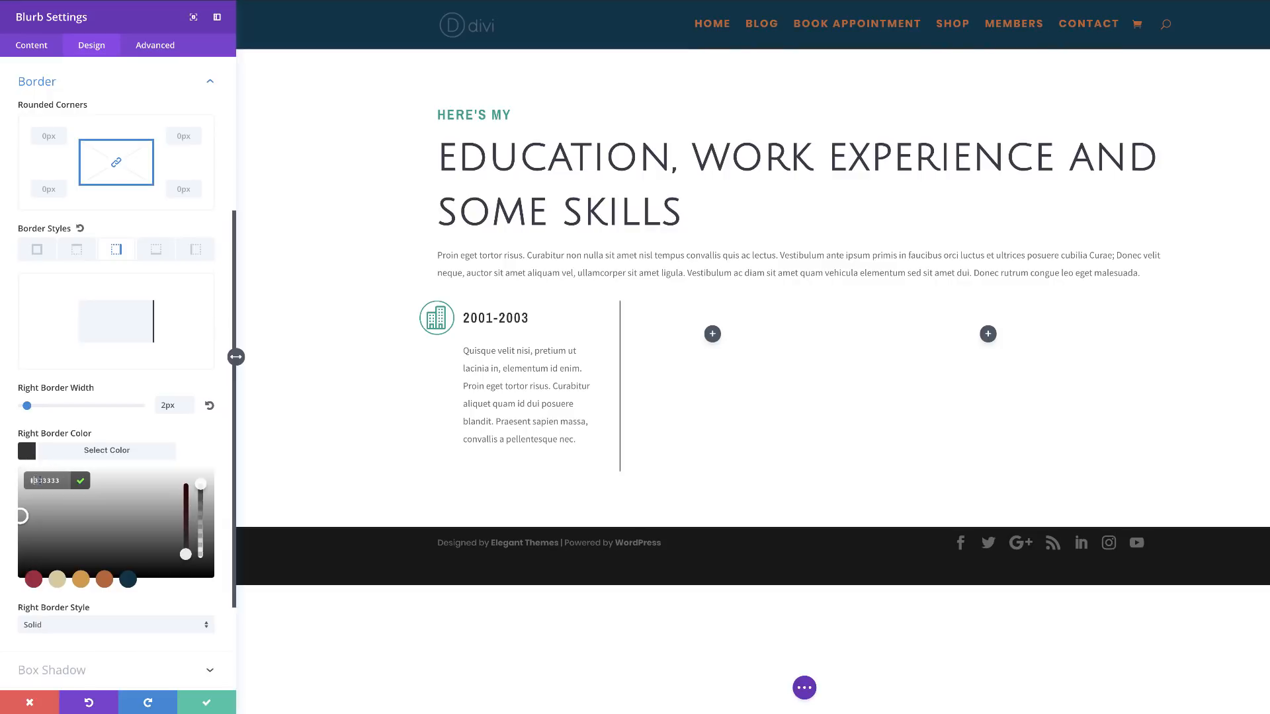
type("#06a08c")
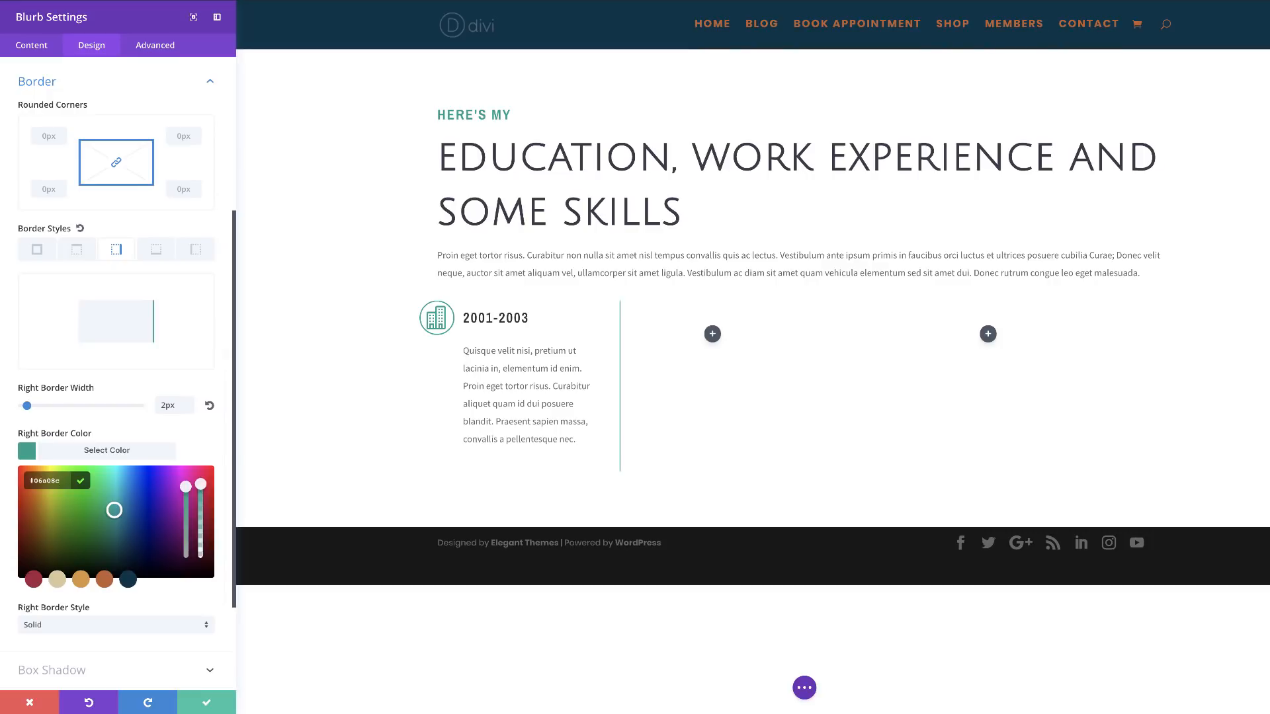
left_click(209, 701)
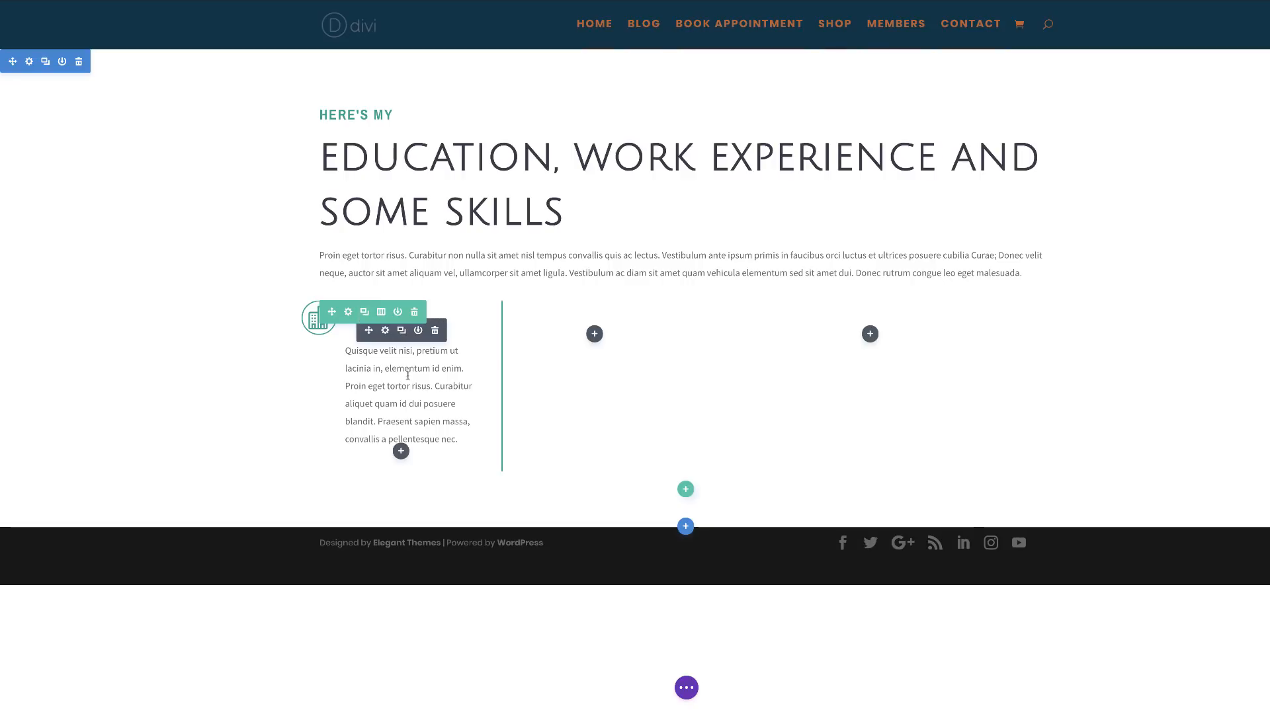
Duplicate the styled 2001-2003 blurb several times within the row's first column.
left_click(403, 331)
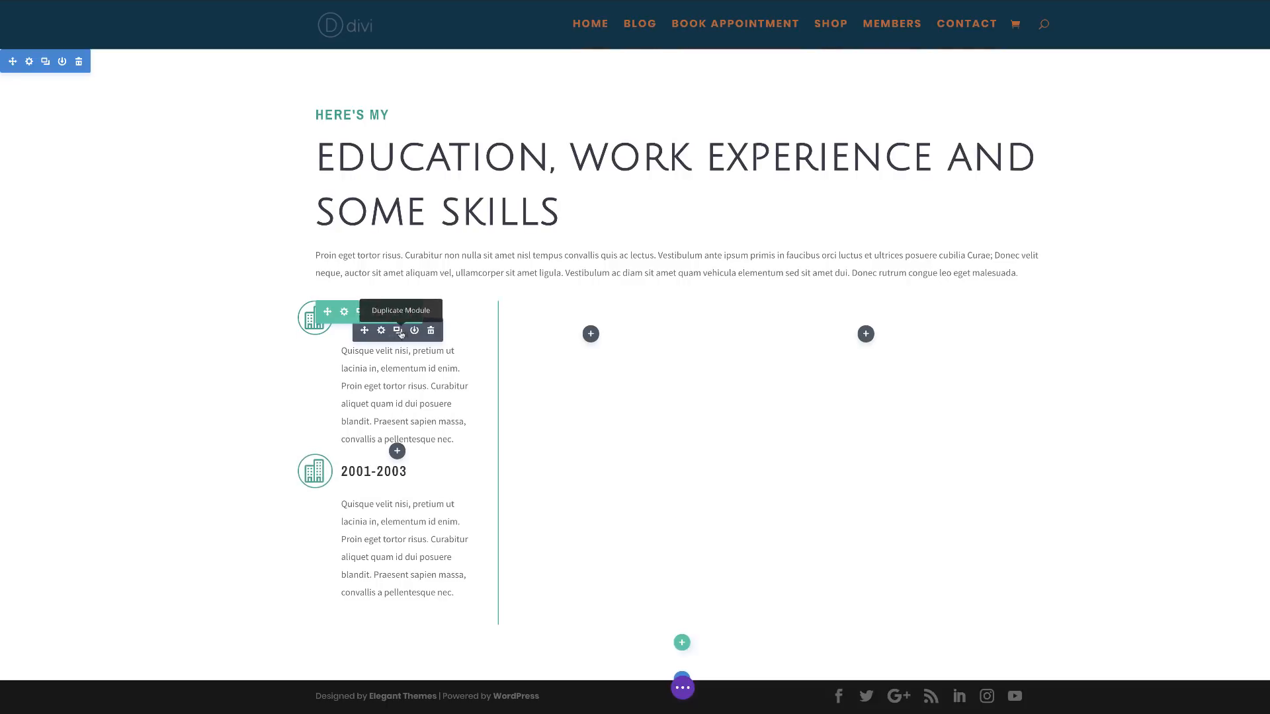
left_click(398, 331)
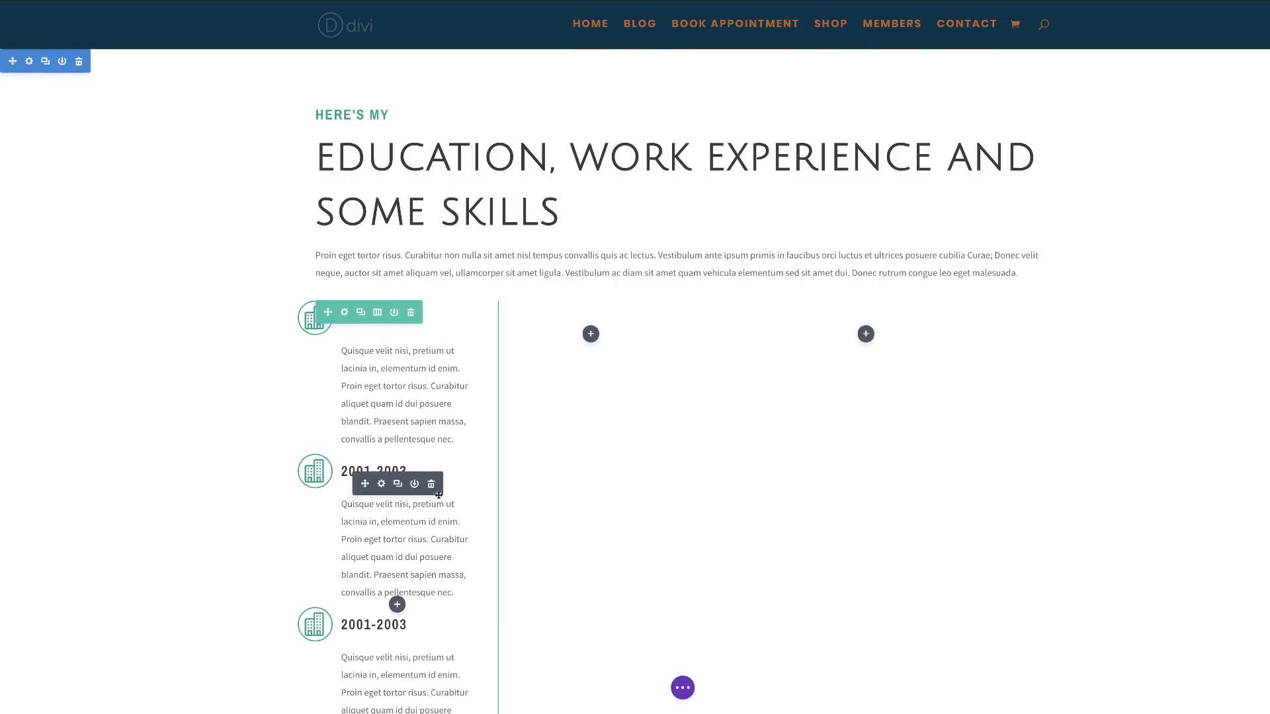
scroll(370, 490, "down", 5)
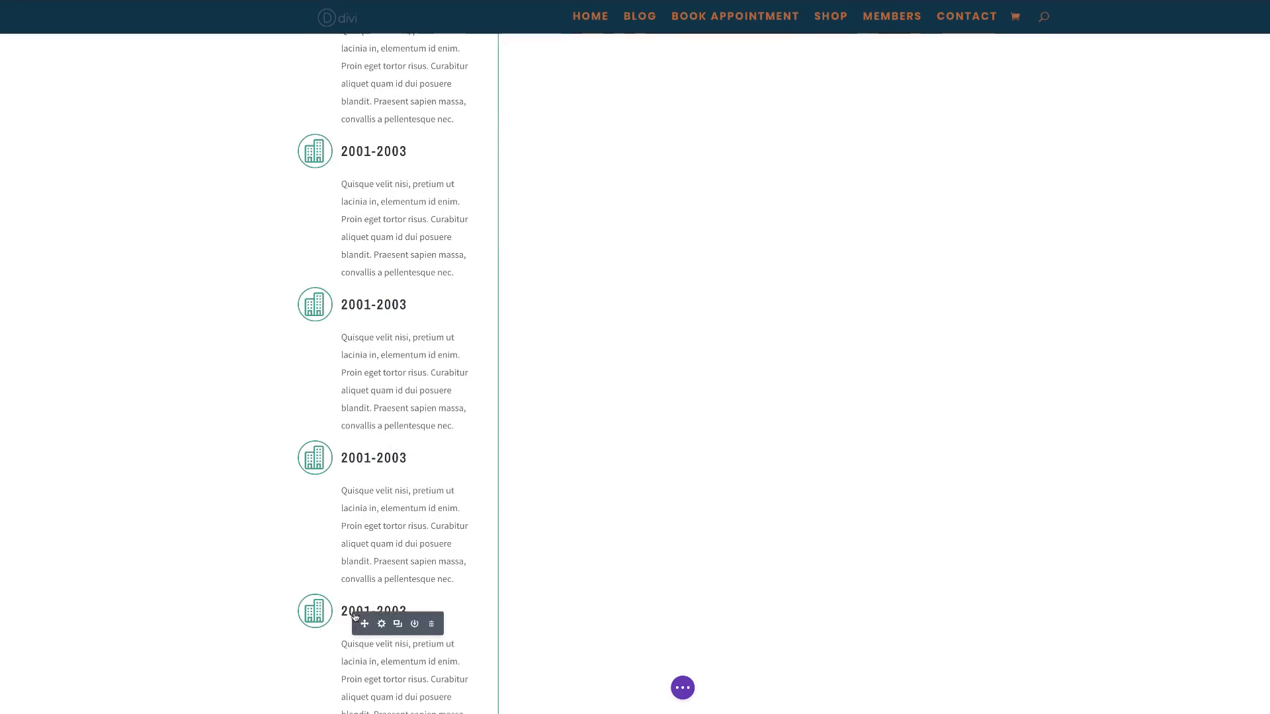
scroll(366, 589, "down", 1)
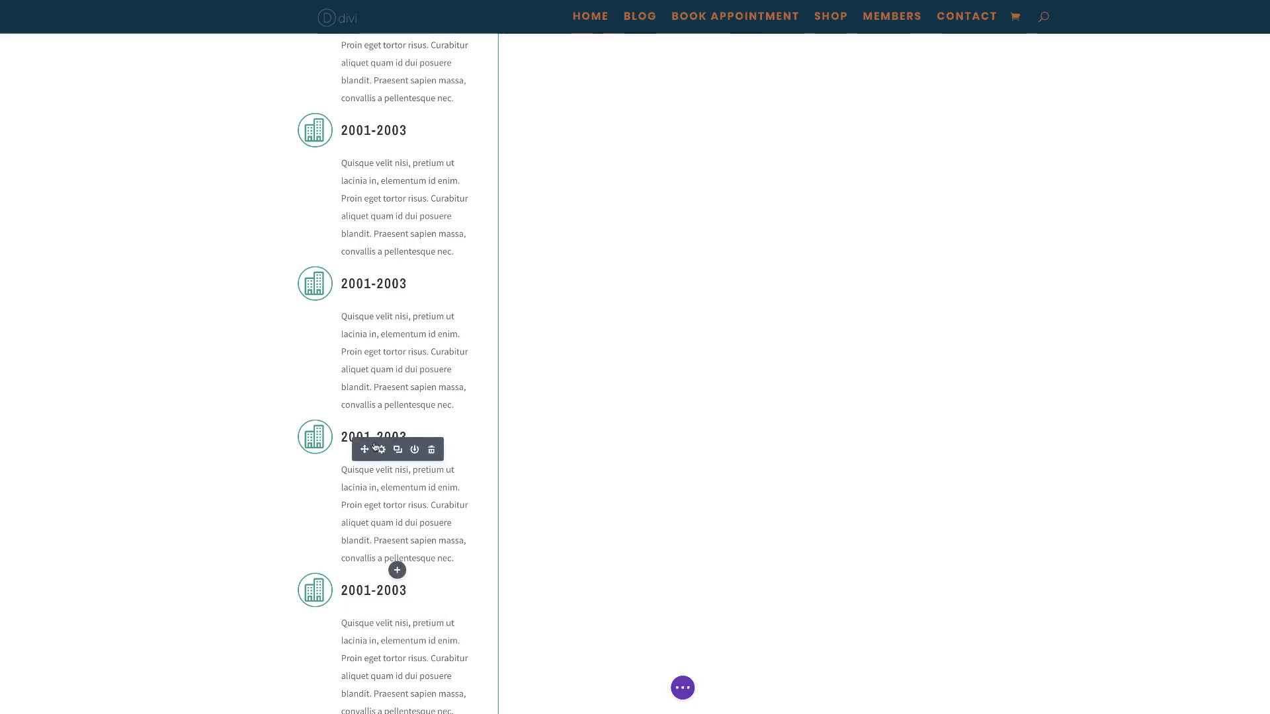
scroll(429, 565, "up", 2)
scroll(430, 565, "down", 1)
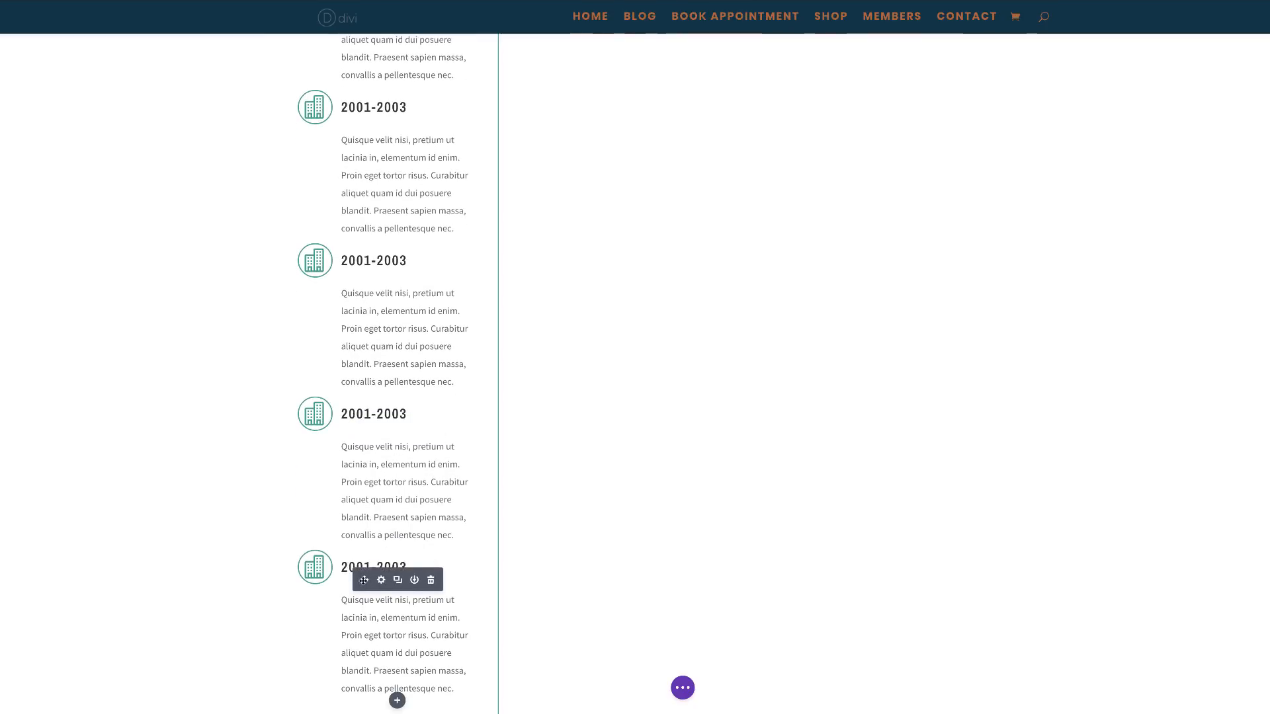
Move the last 2001-2003 blurb of the first column into the row's empty second column.
left_click_drag(364, 580, 565, 52)
scroll(615, 285, "up", 5)
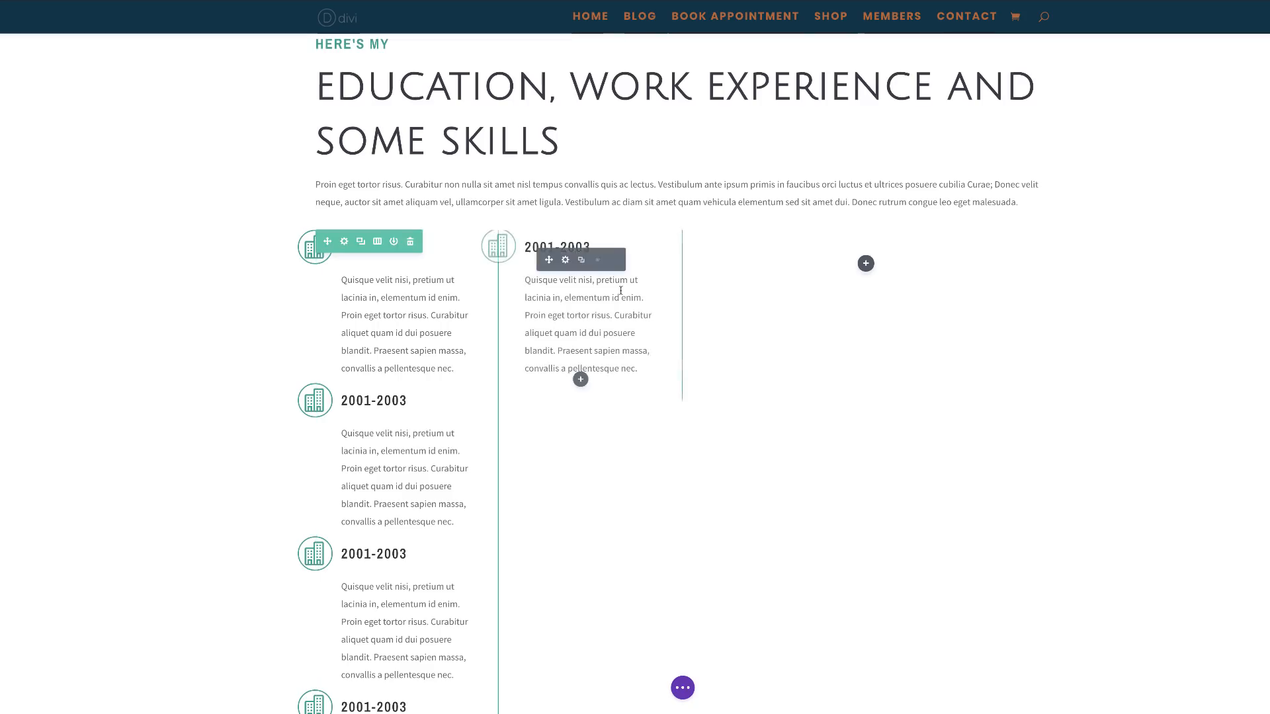
scroll(285, 178, "down", 2)
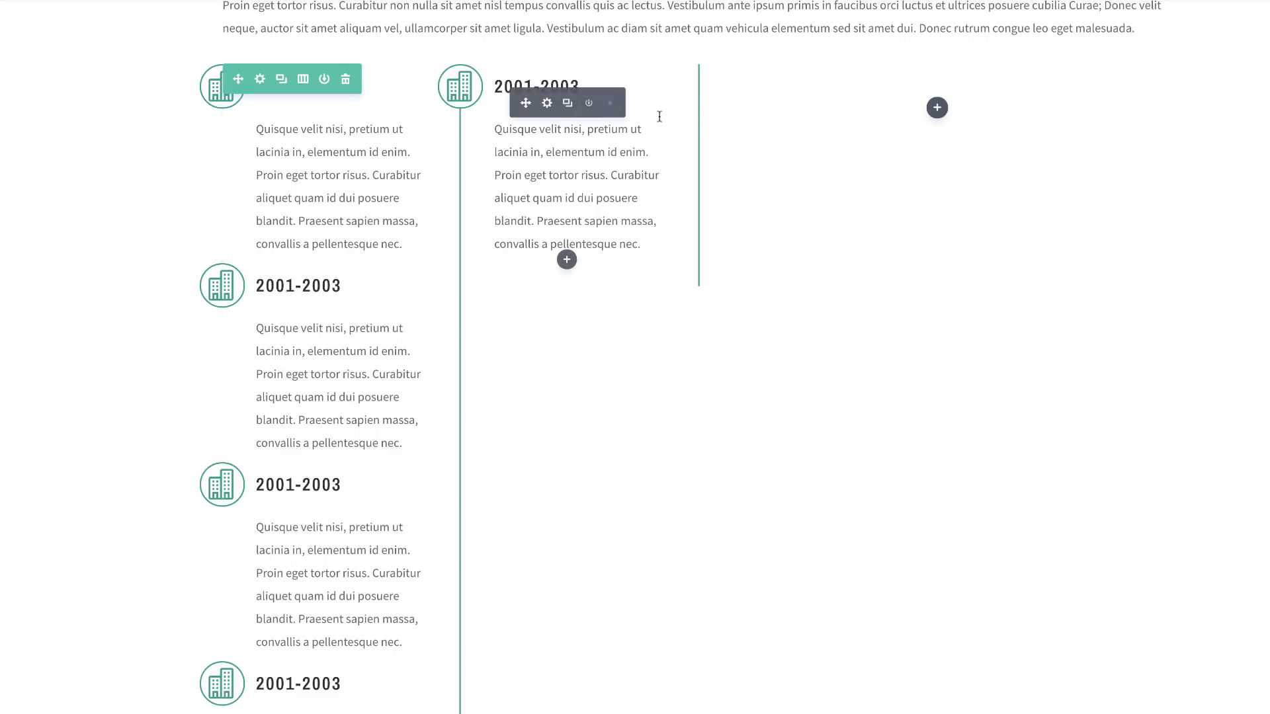
Set the second-column blurb's right border width to 0px and save the module settings.
left_click(548, 105)
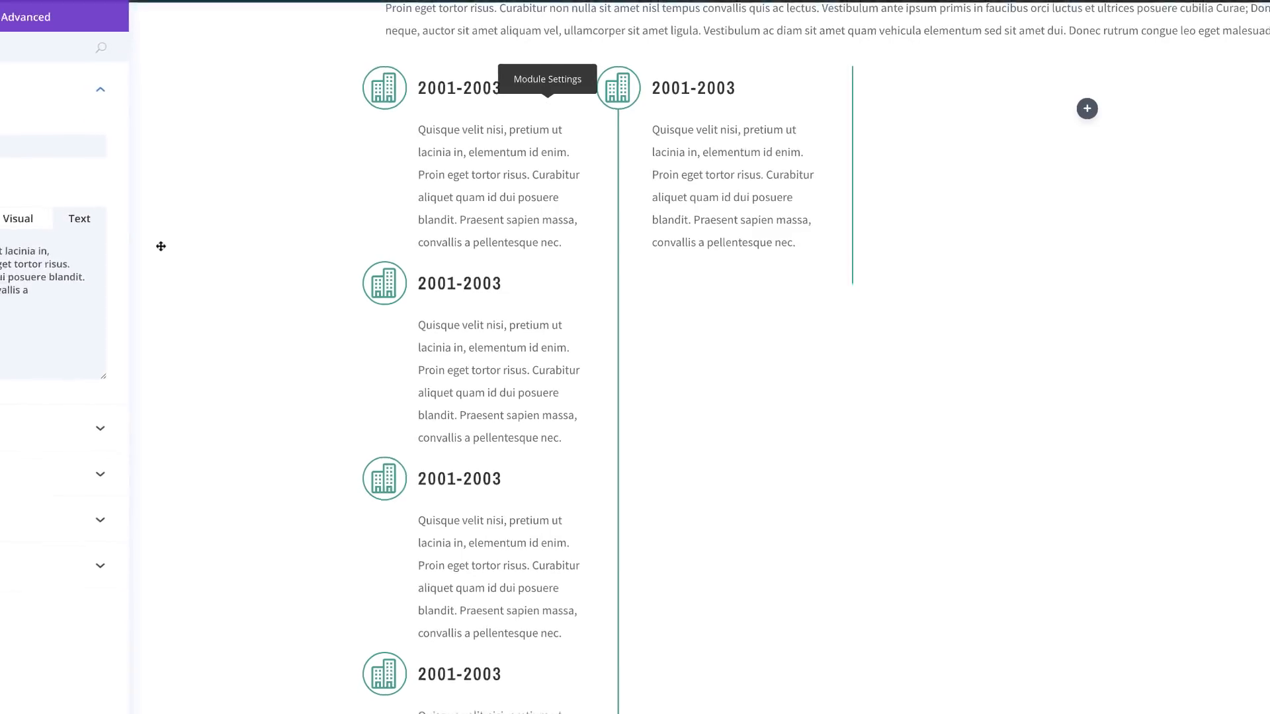
left_click(91, 45)
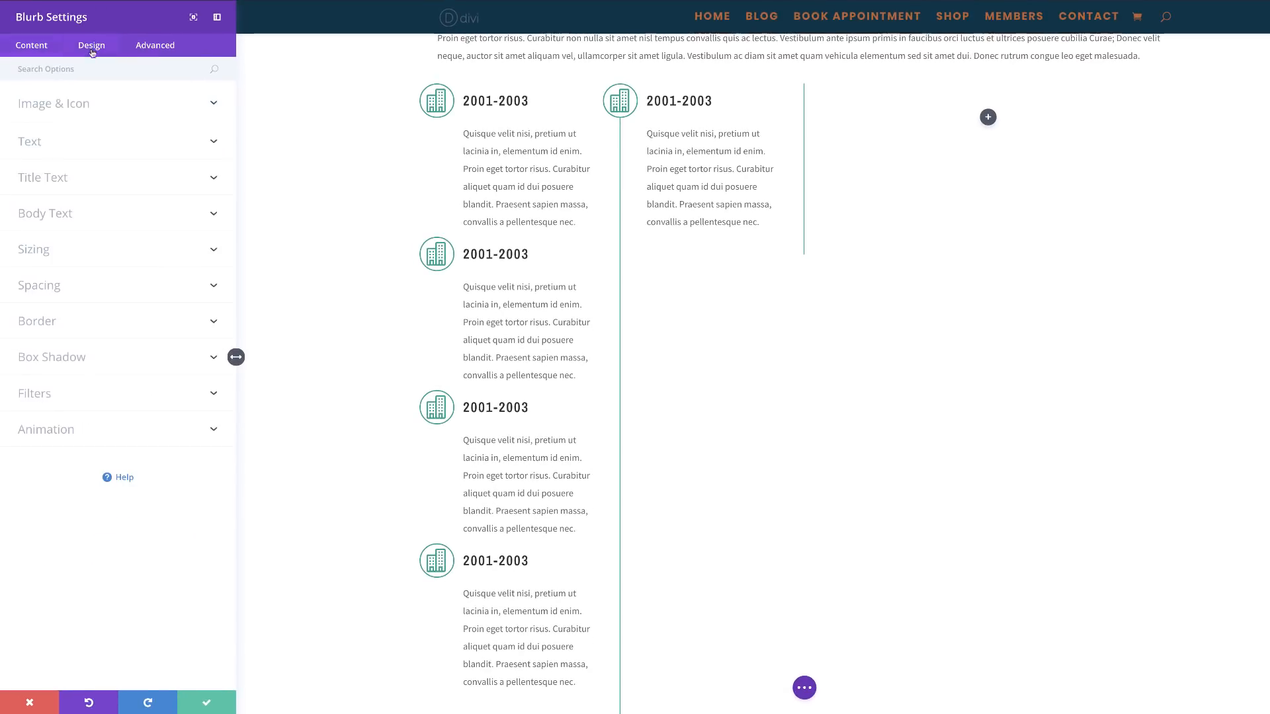
left_click(58, 321)
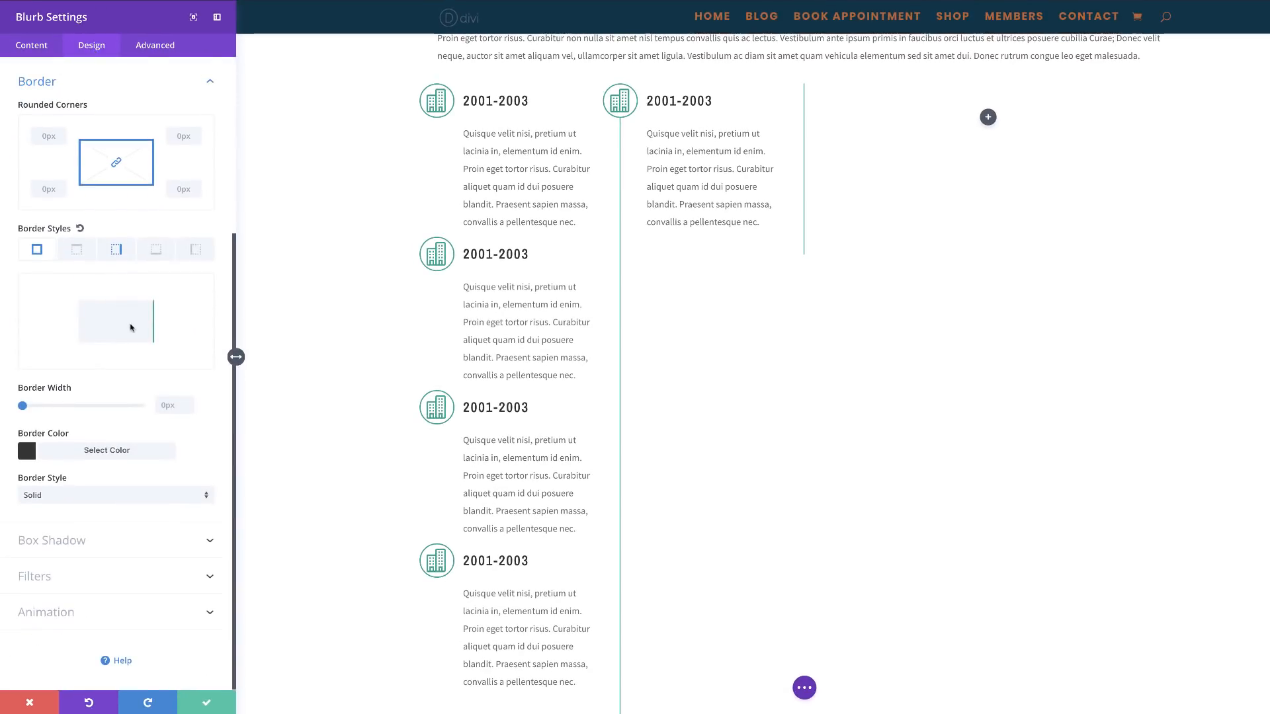
left_click(117, 249)
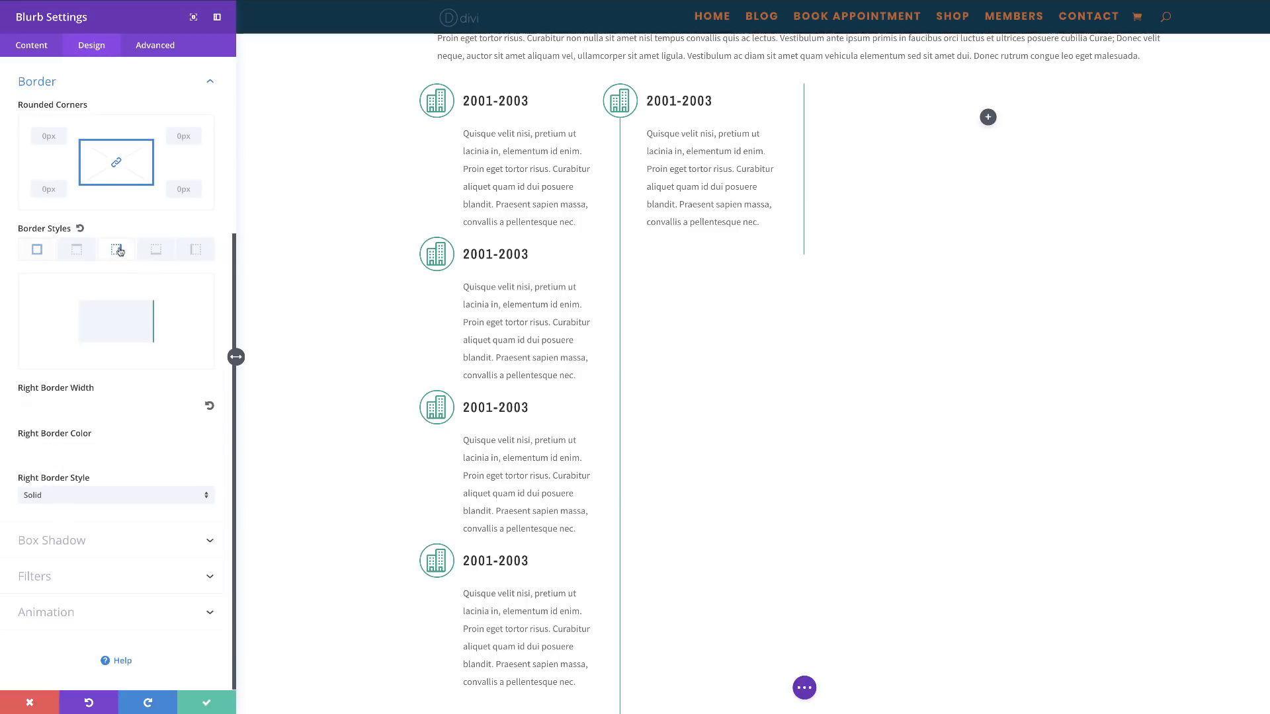
left_click_drag(28, 409, 6, 411)
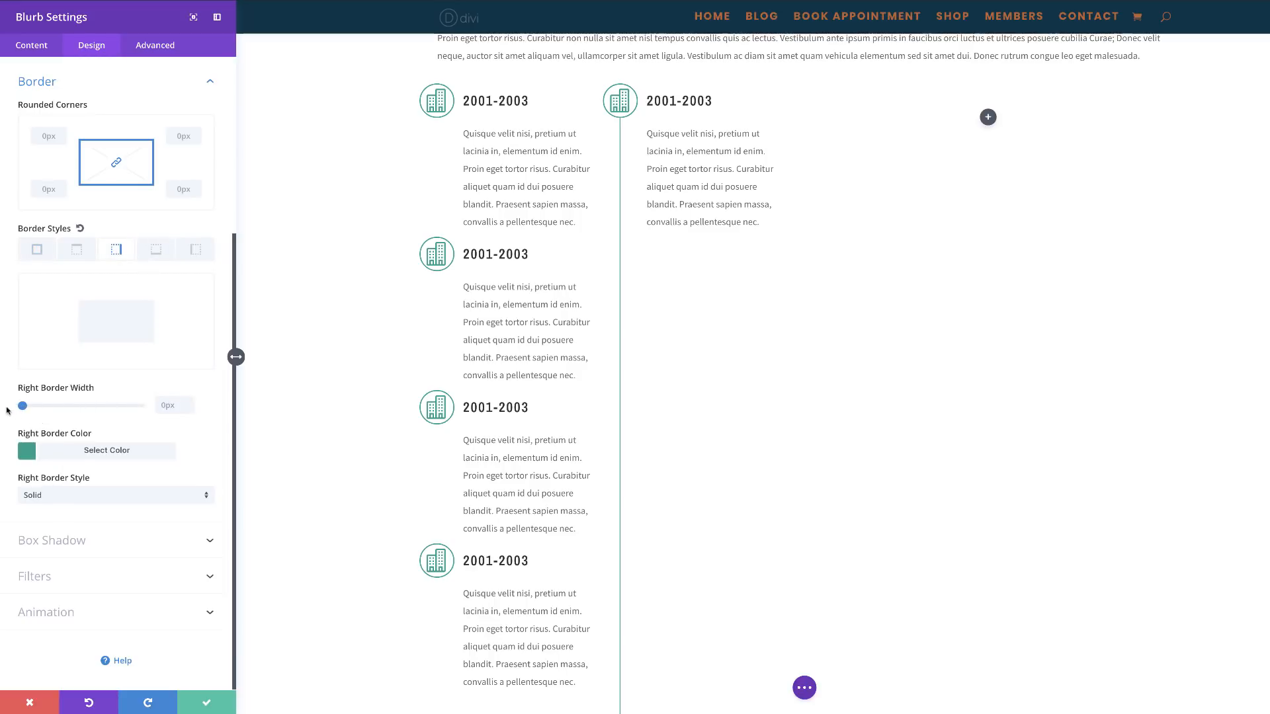
left_click(206, 702)
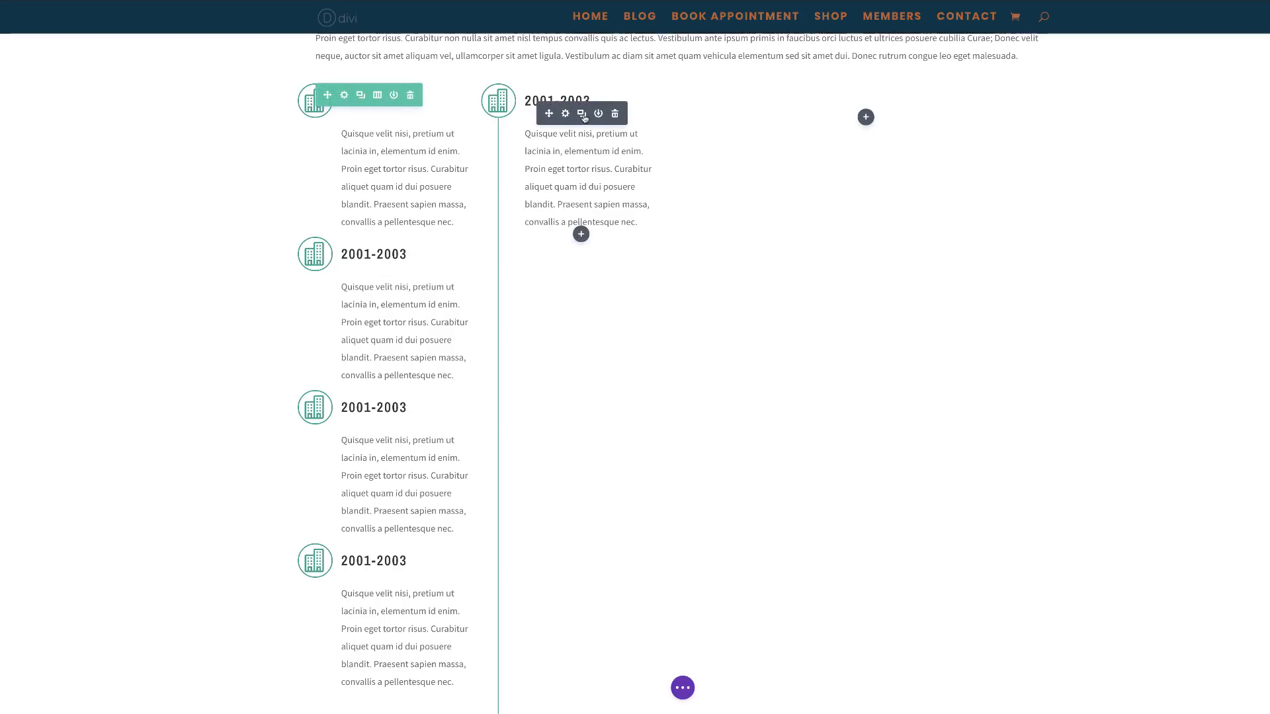
Duplicate the borderless blurb twice within the second column.
left_click(582, 114)
left_click(582, 114)
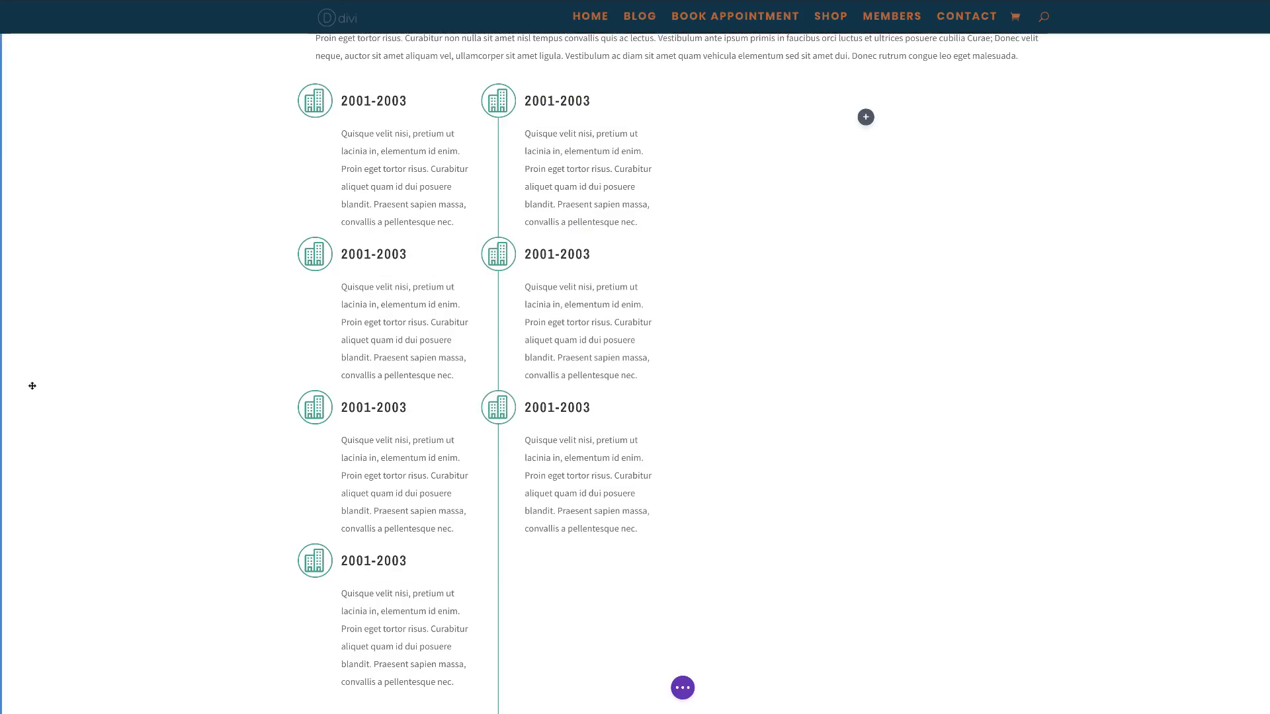
scroll(32, 385, "down", 1)
scroll(31, 385, "up", 2)
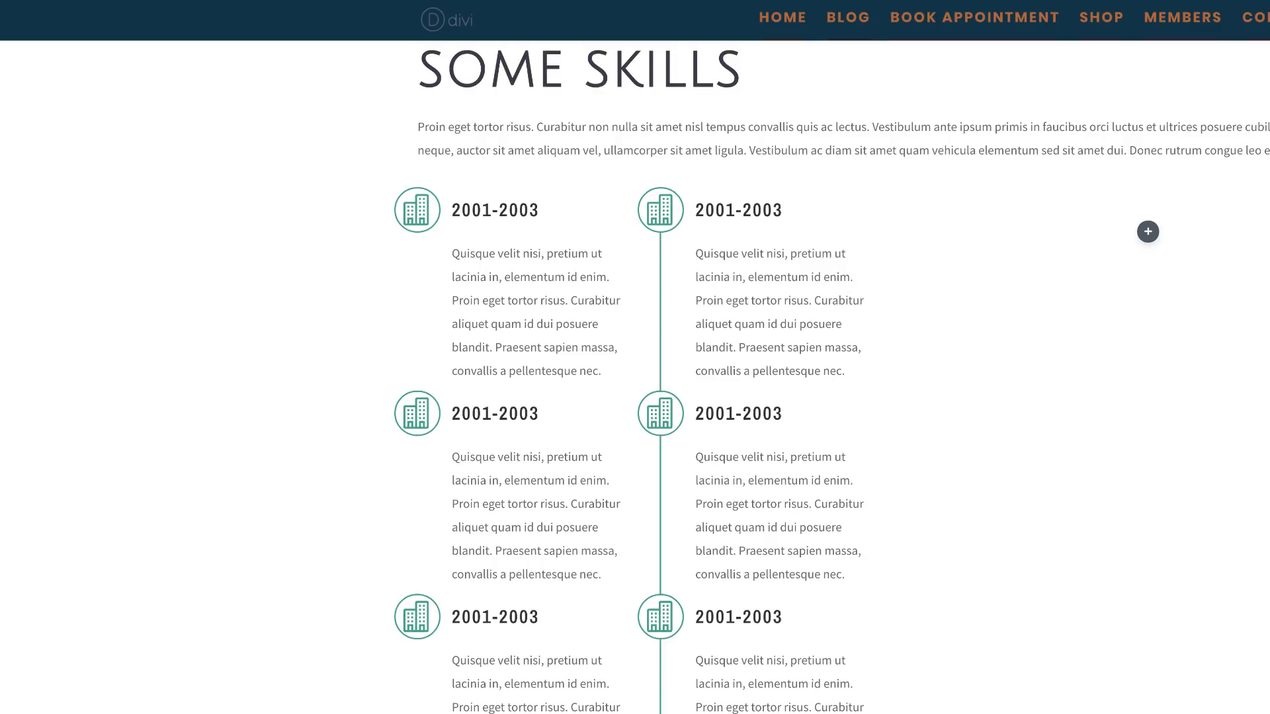
Give the three-column row a solid left border 2px wide.
mouse_move(615, 366)
scroll(629, 448, "up", 1)
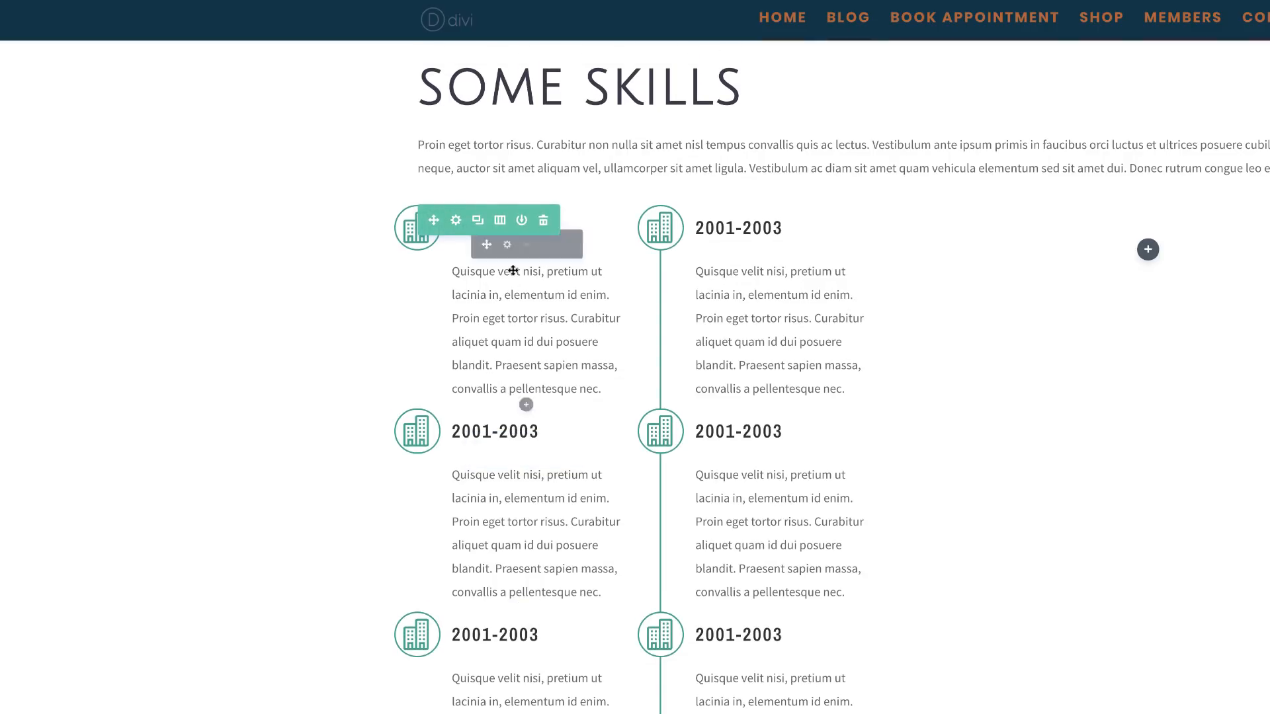
left_click(457, 222)
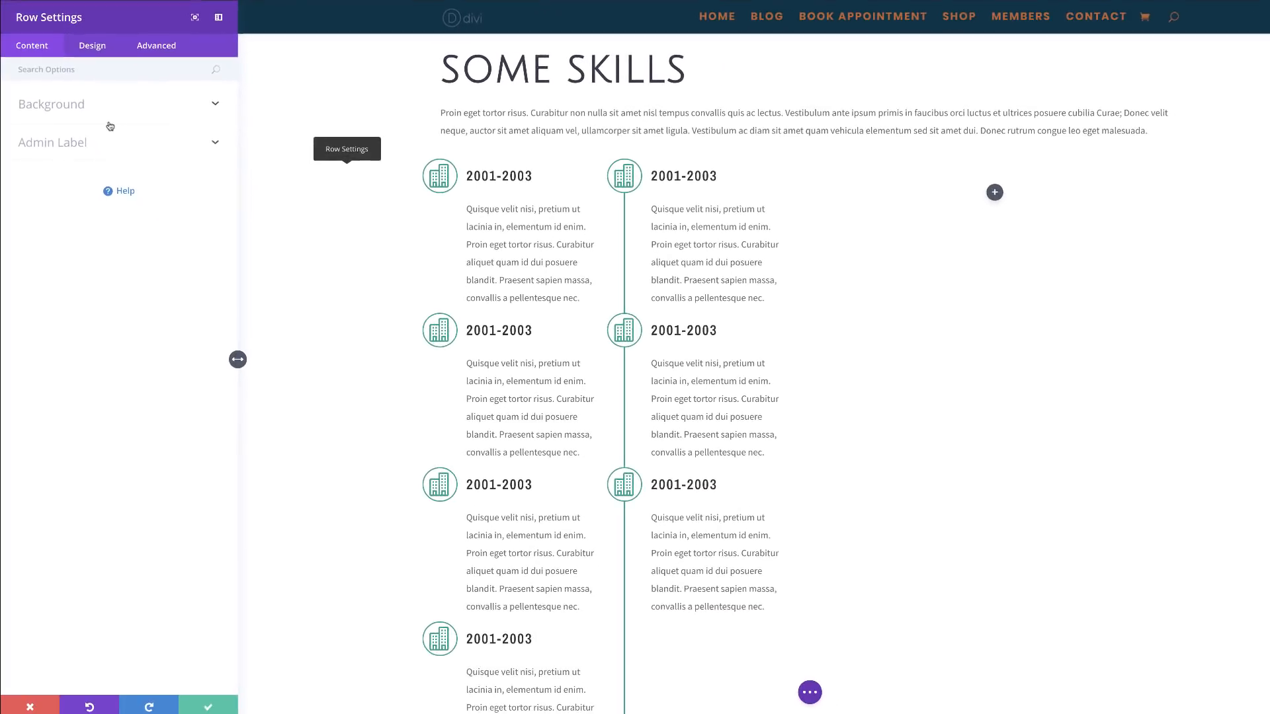
left_click(97, 48)
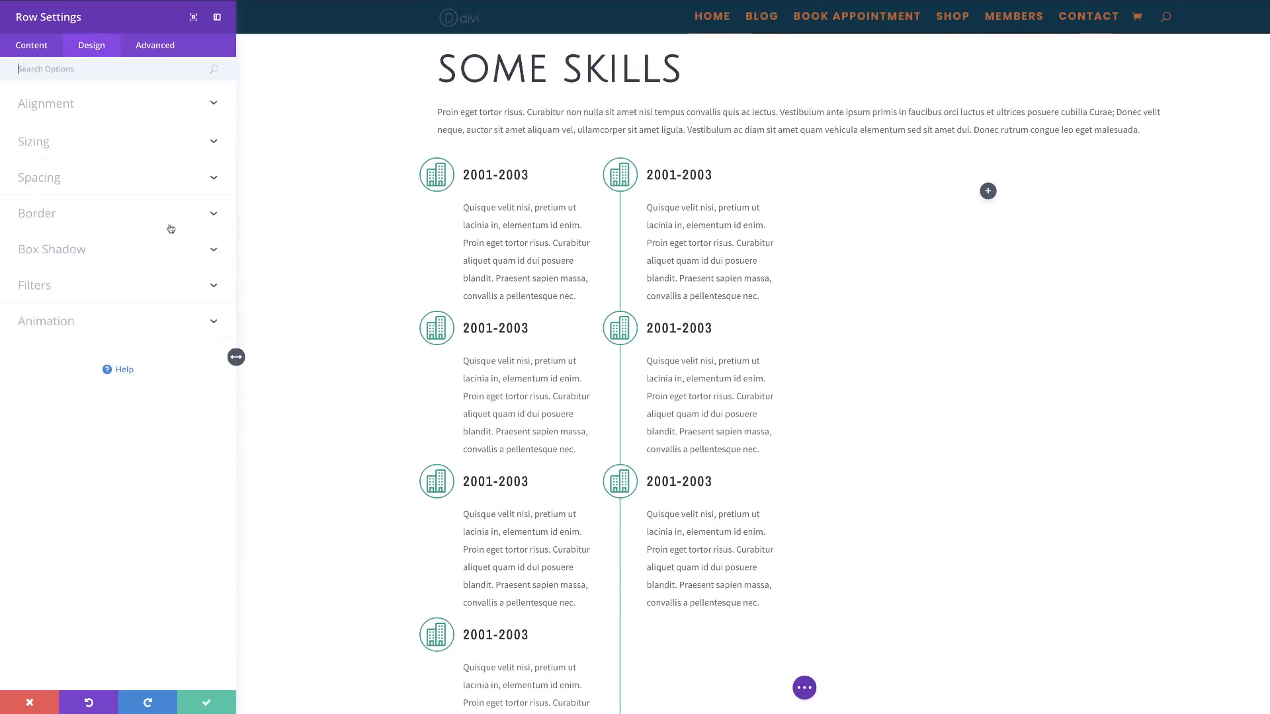
left_click(52, 215)
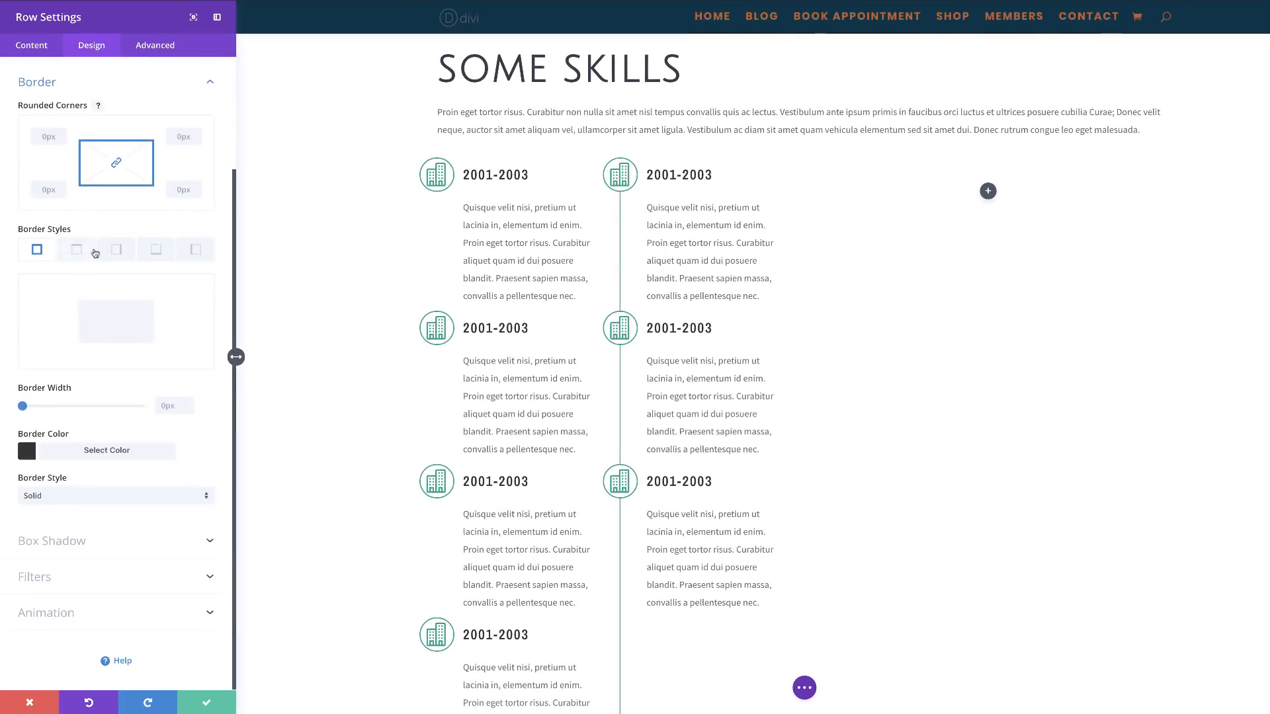
left_click(192, 251)
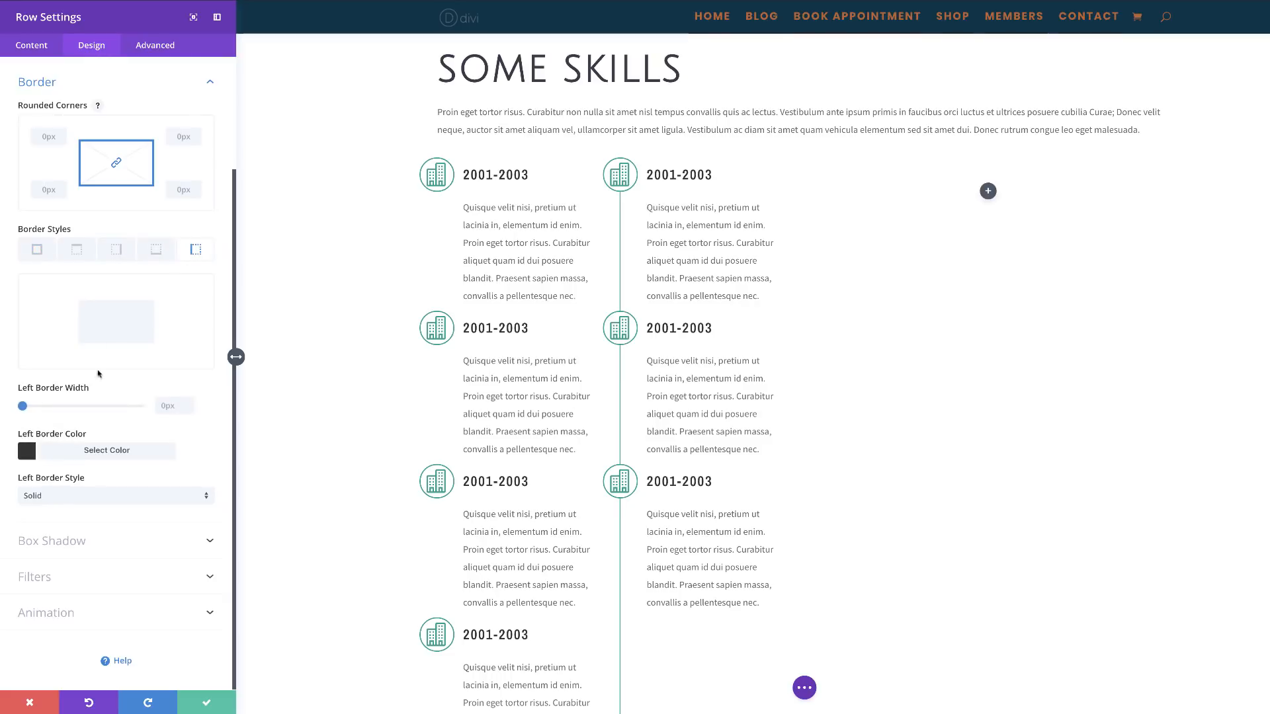
left_click_drag(23, 406, 28, 406)
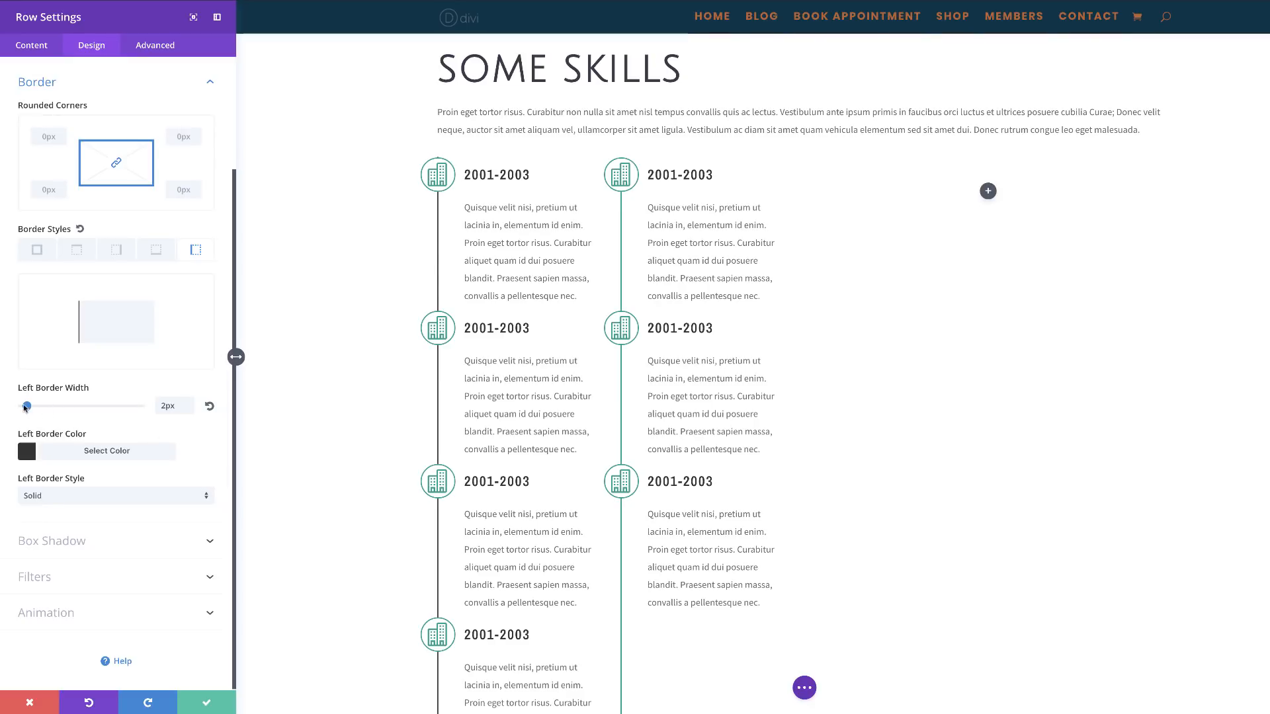
mouse_move(25, 406)
left_mouse_down()
mouse_move(4, 411)
mouse_move(29, 406)
left_mouse_up()
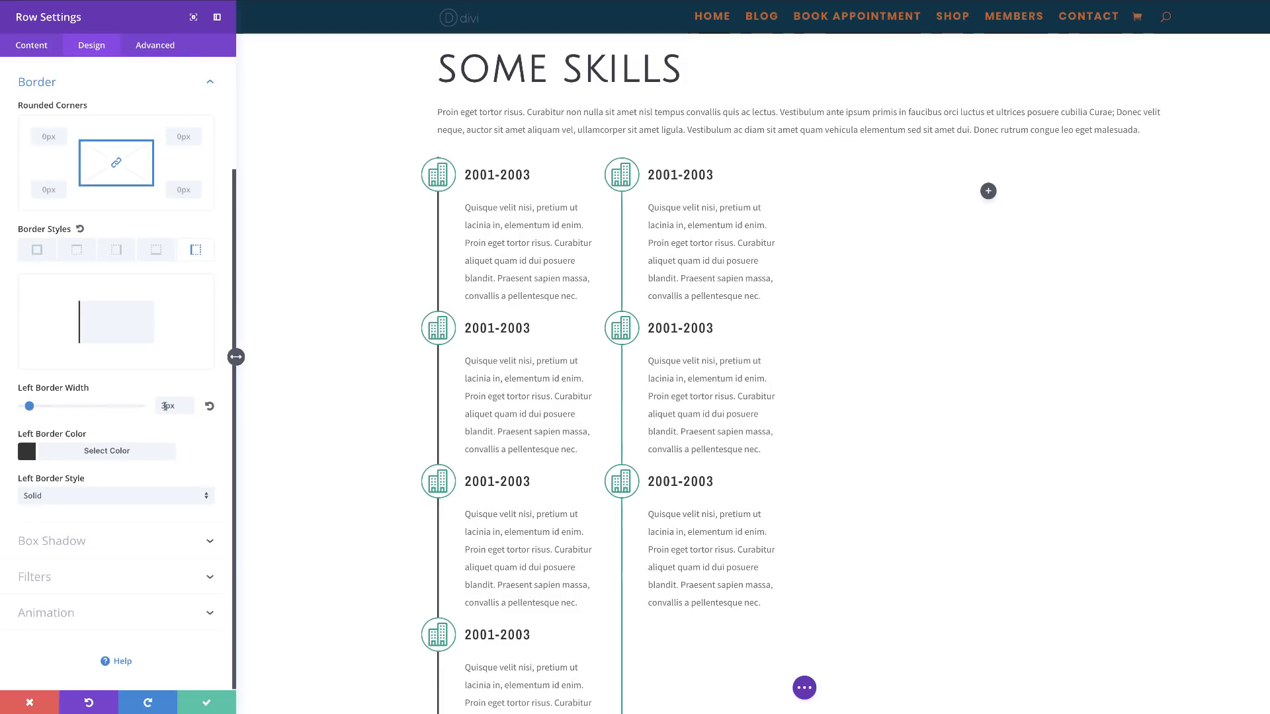
left_click_drag(165, 407, 148, 408)
type("2")
key("Return")
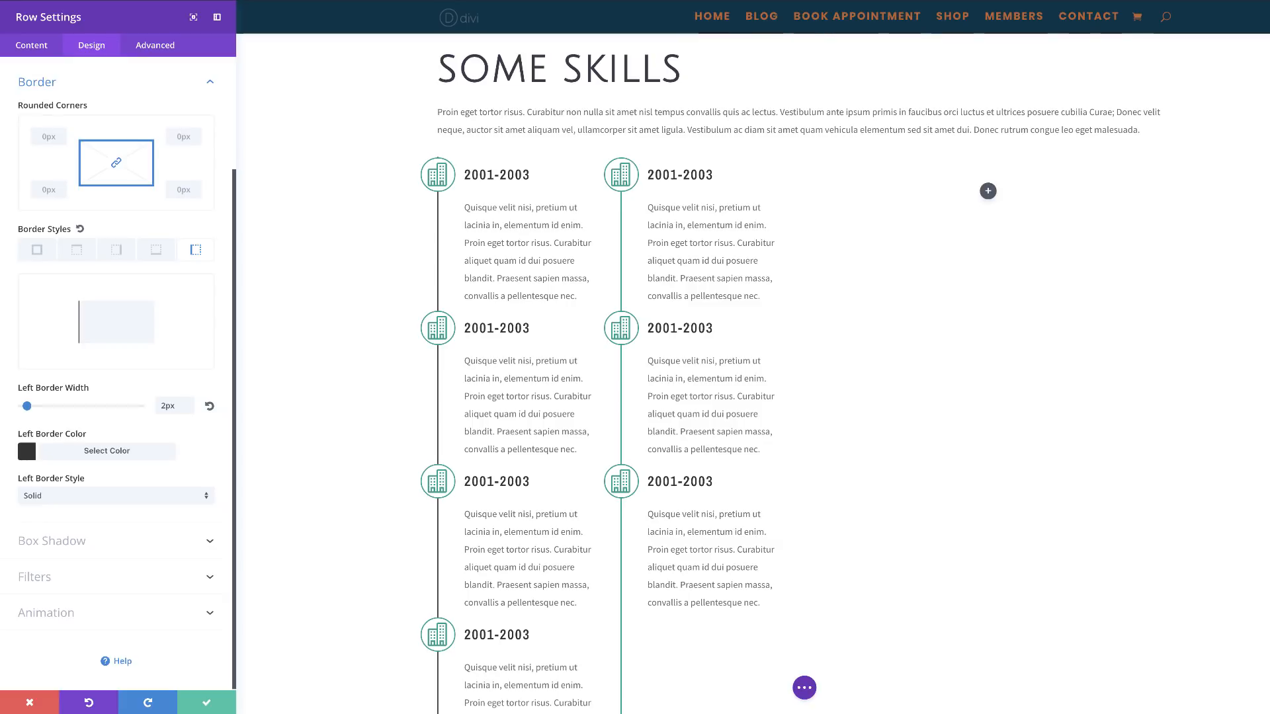
Set the row's left border color to #06a08c and check the line alongside the blurbs.
left_click(26, 454)
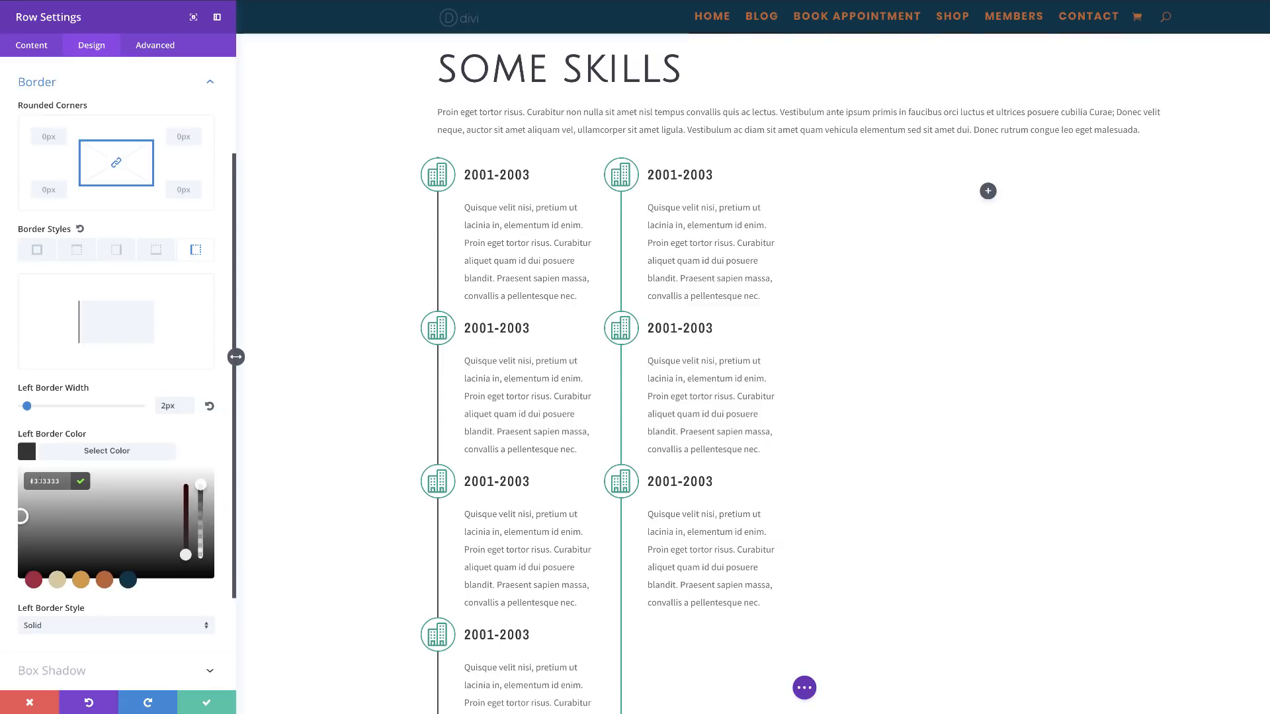
left_click_drag(32, 481, 70, 481)
type("#06a08c")
left_click(198, 443)
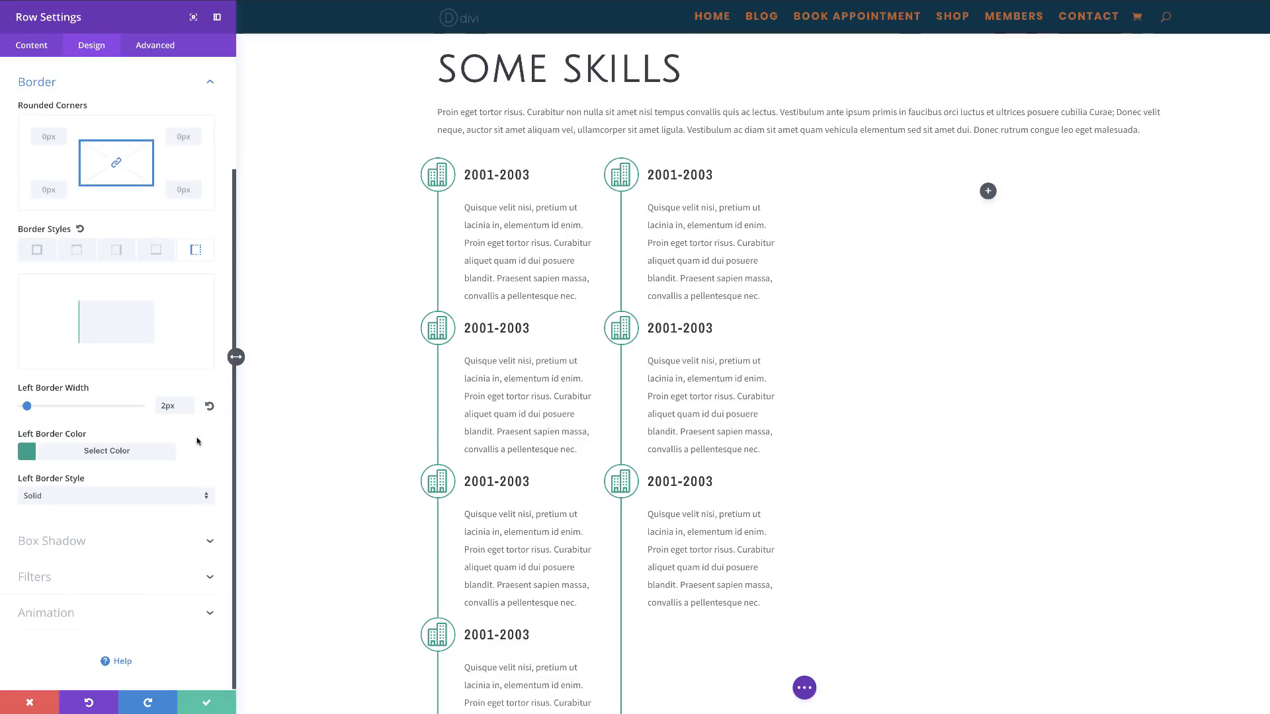
scroll(337, 348, "down", 1)
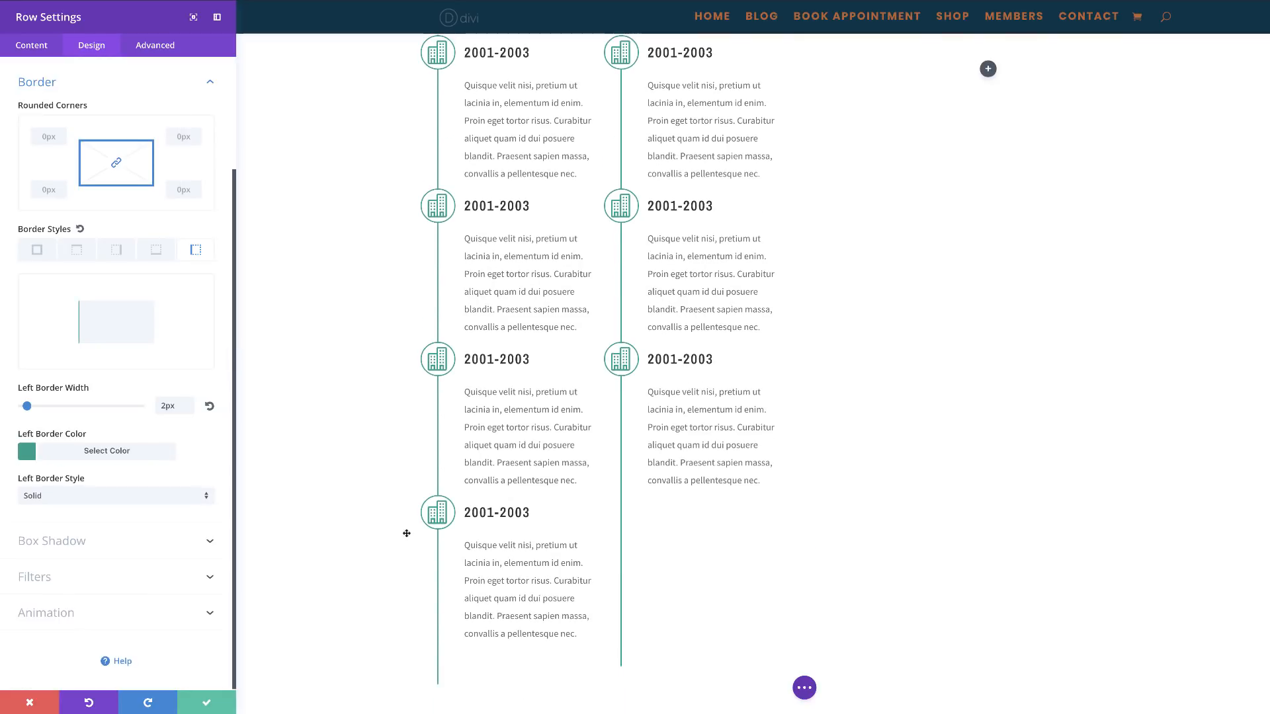
scroll(406, 572, "up", 3)
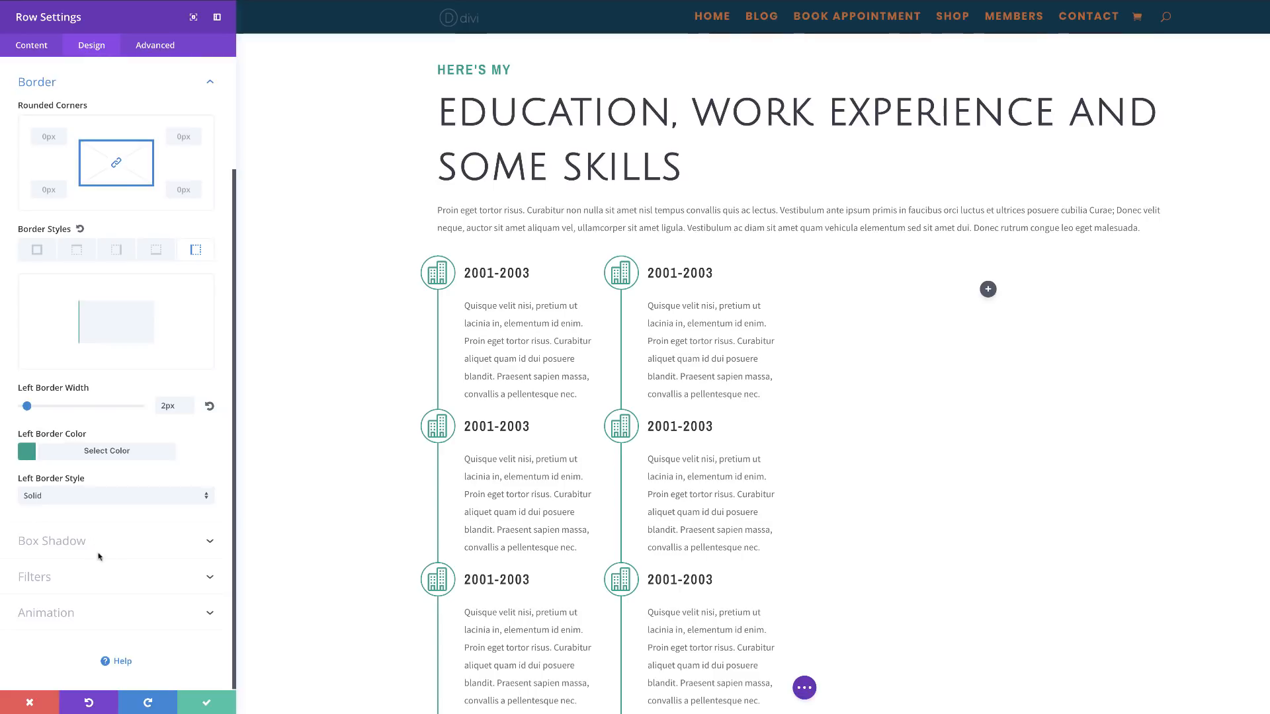
scroll(140, 465, "down", 3)
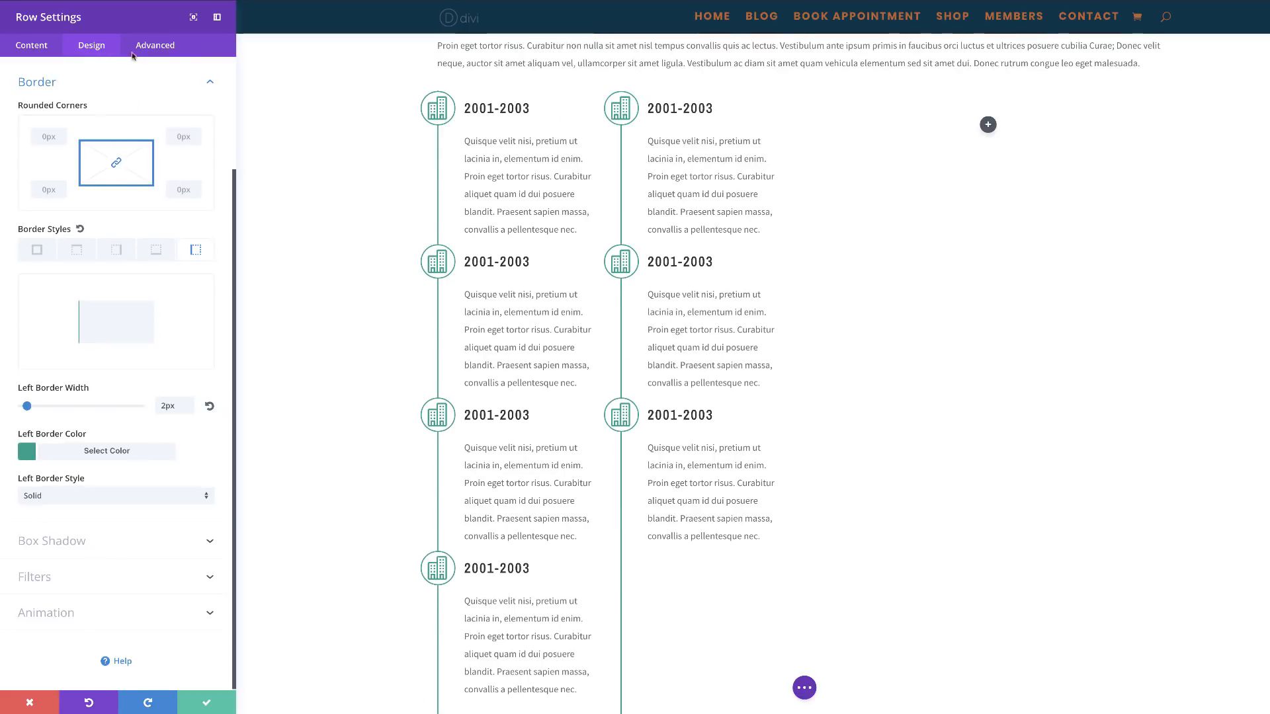
Set the row's custom top padding to 28px.
scroll(137, 209, "up", 2)
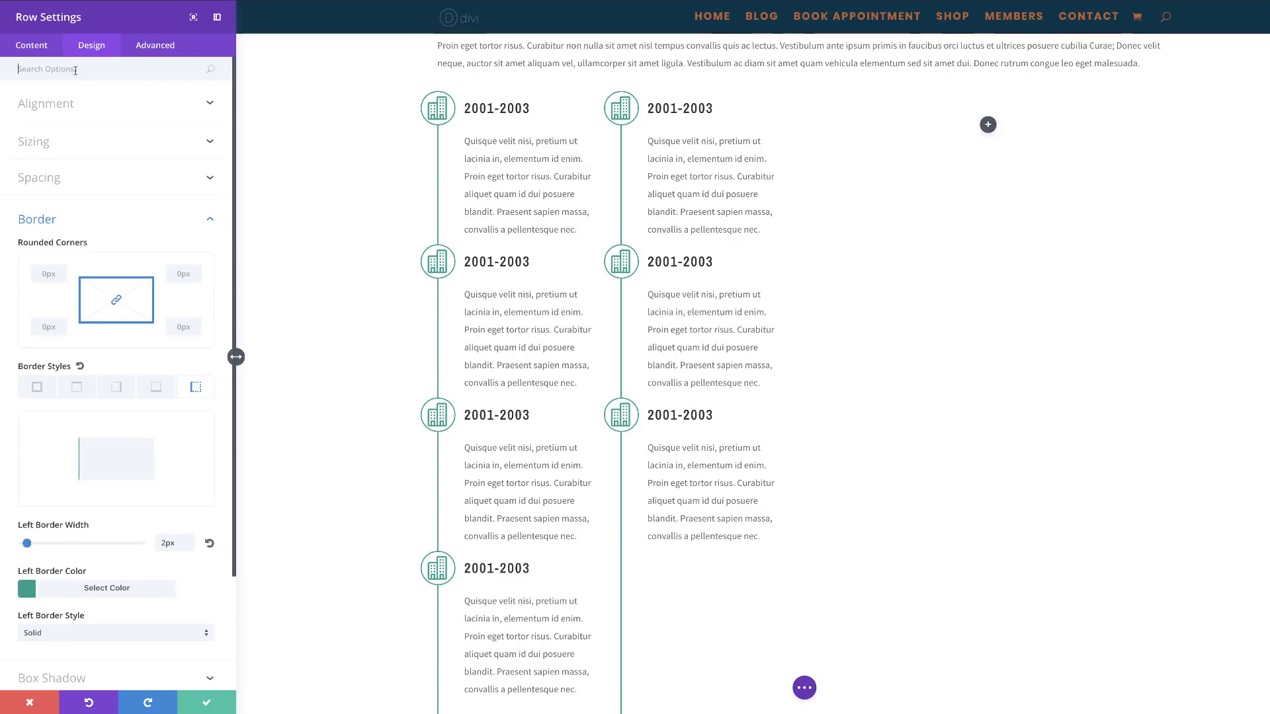
left_click(52, 178)
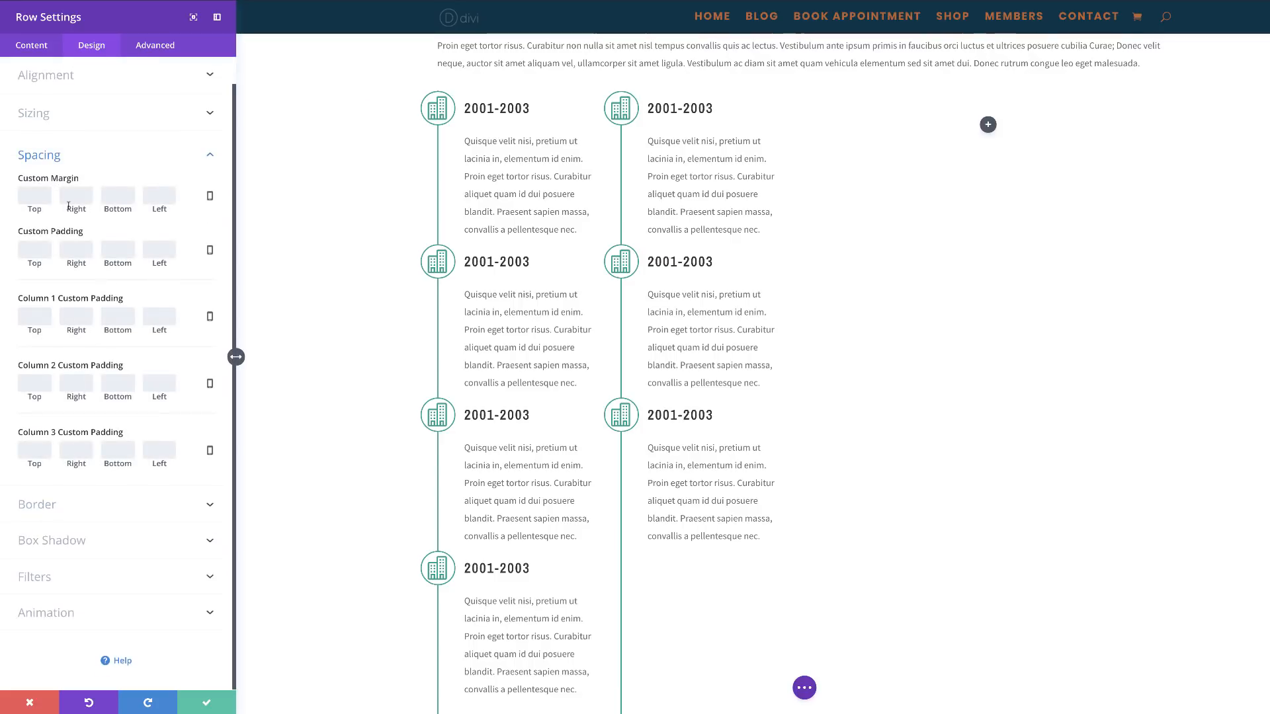
left_click(43, 255)
type("28")
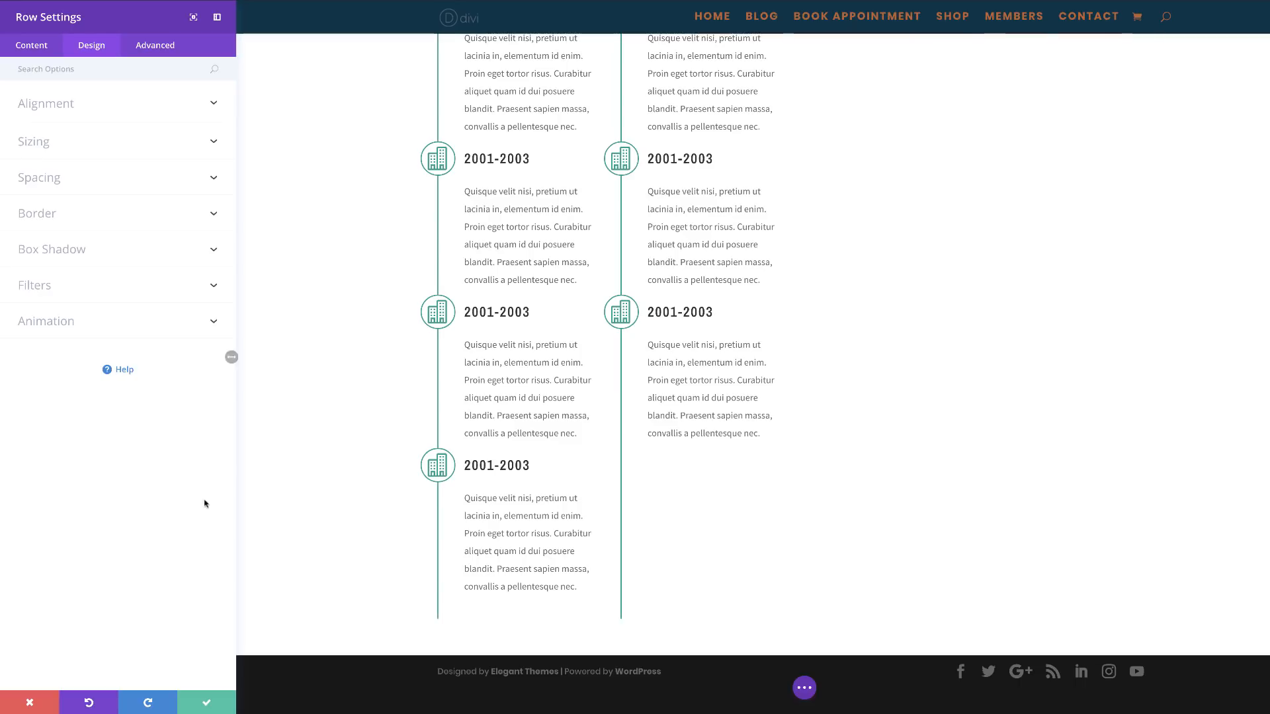
Add the custom CSS "overflow: visible;" to the row's main element and save the row settings.
left_click(155, 45)
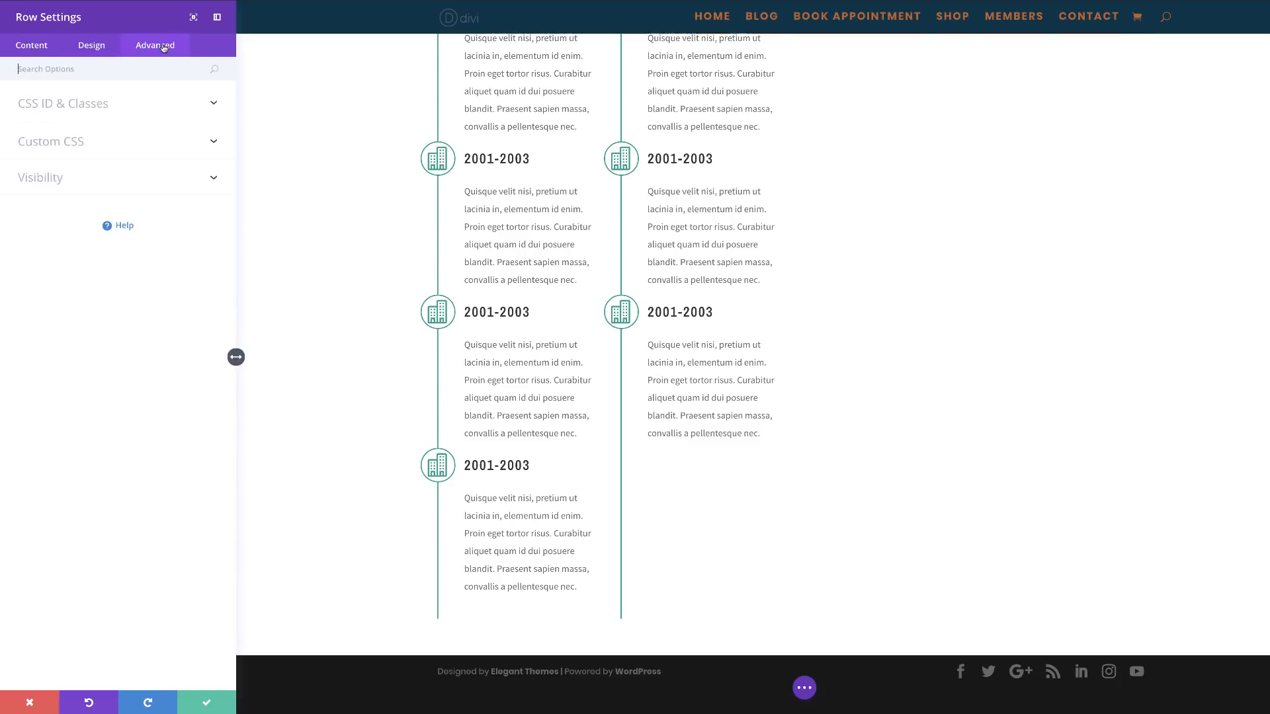
left_click(79, 139)
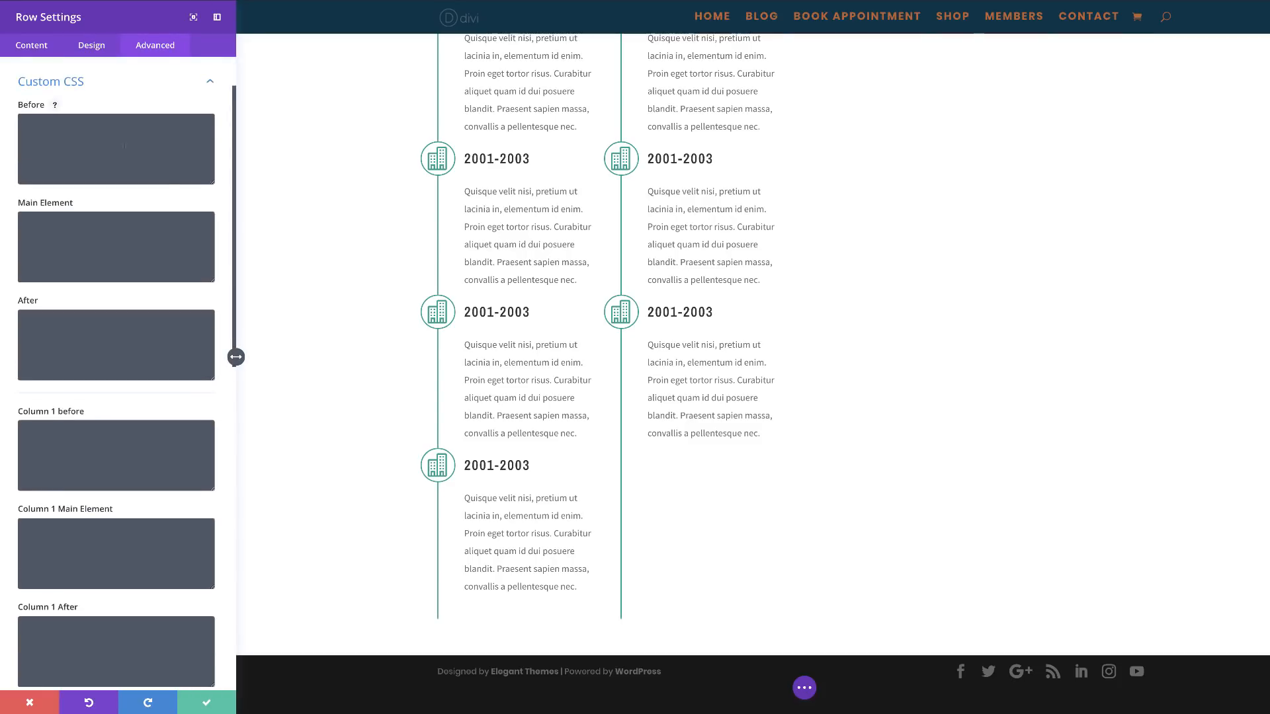
left_click(78, 228)
type("overflow: visible;")
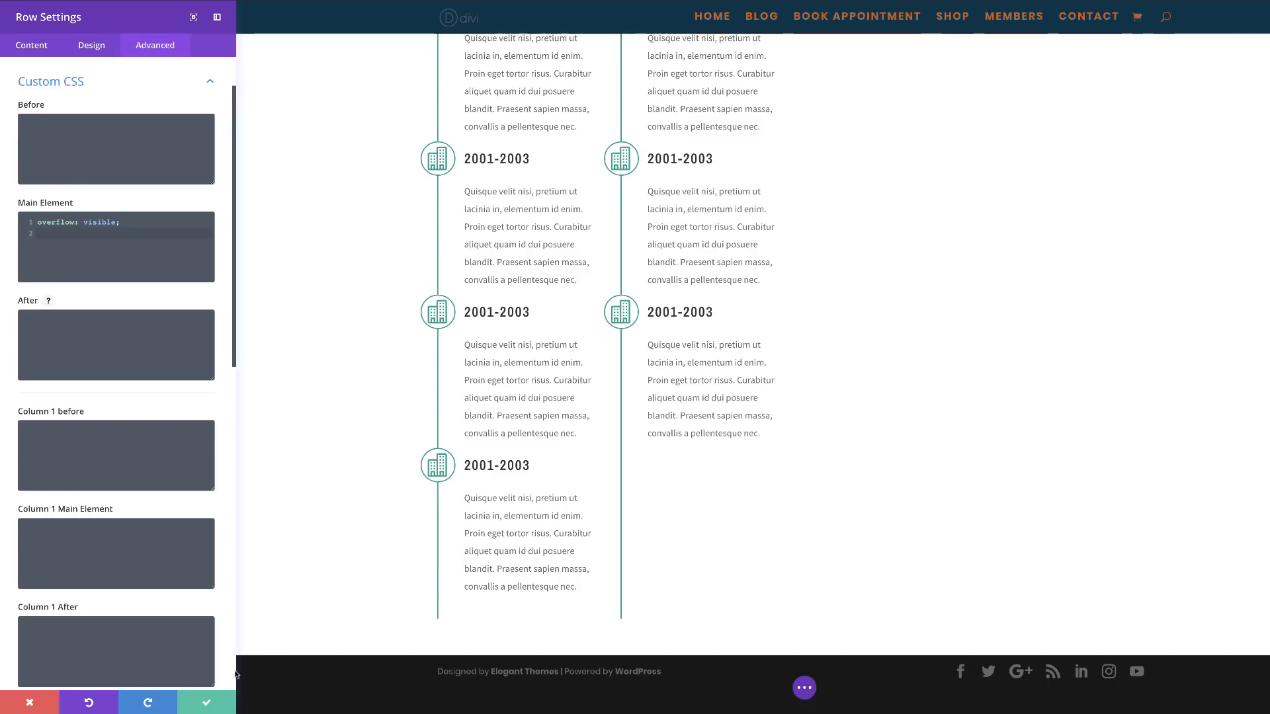
left_click(210, 702)
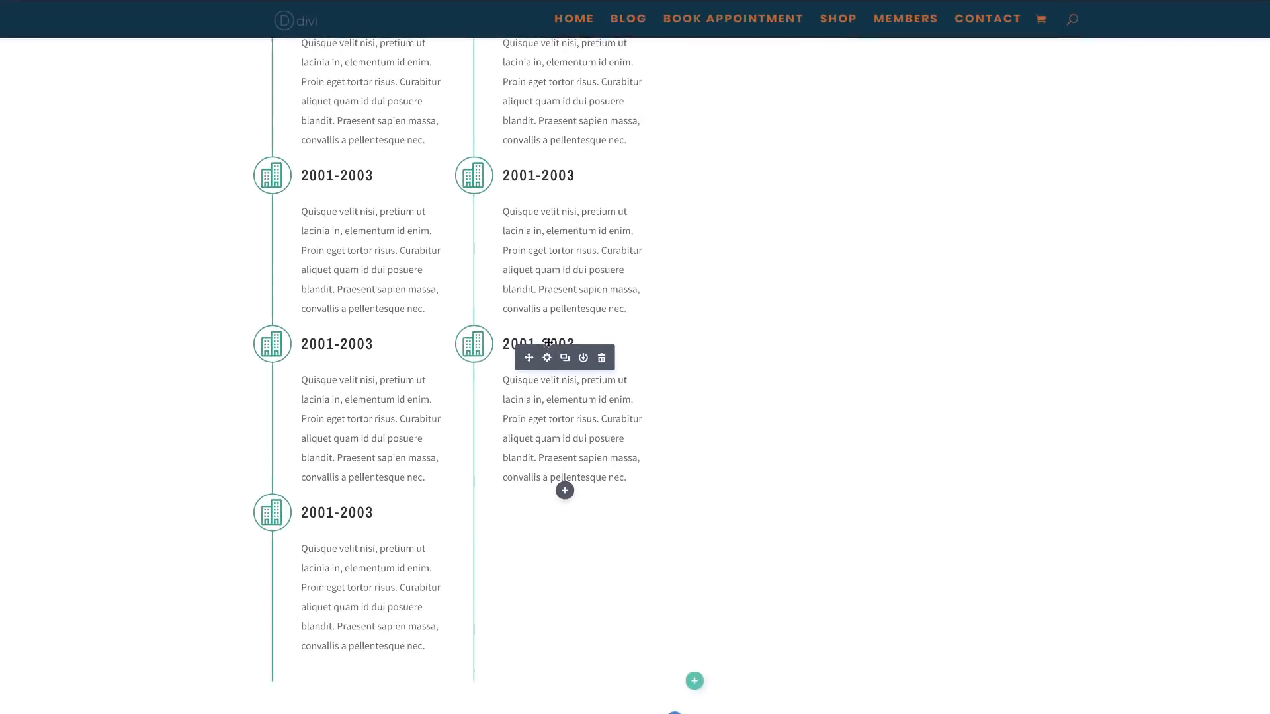
Give the last blurb in the second column a white background color to mask the line beside it.
left_click(528, 391)
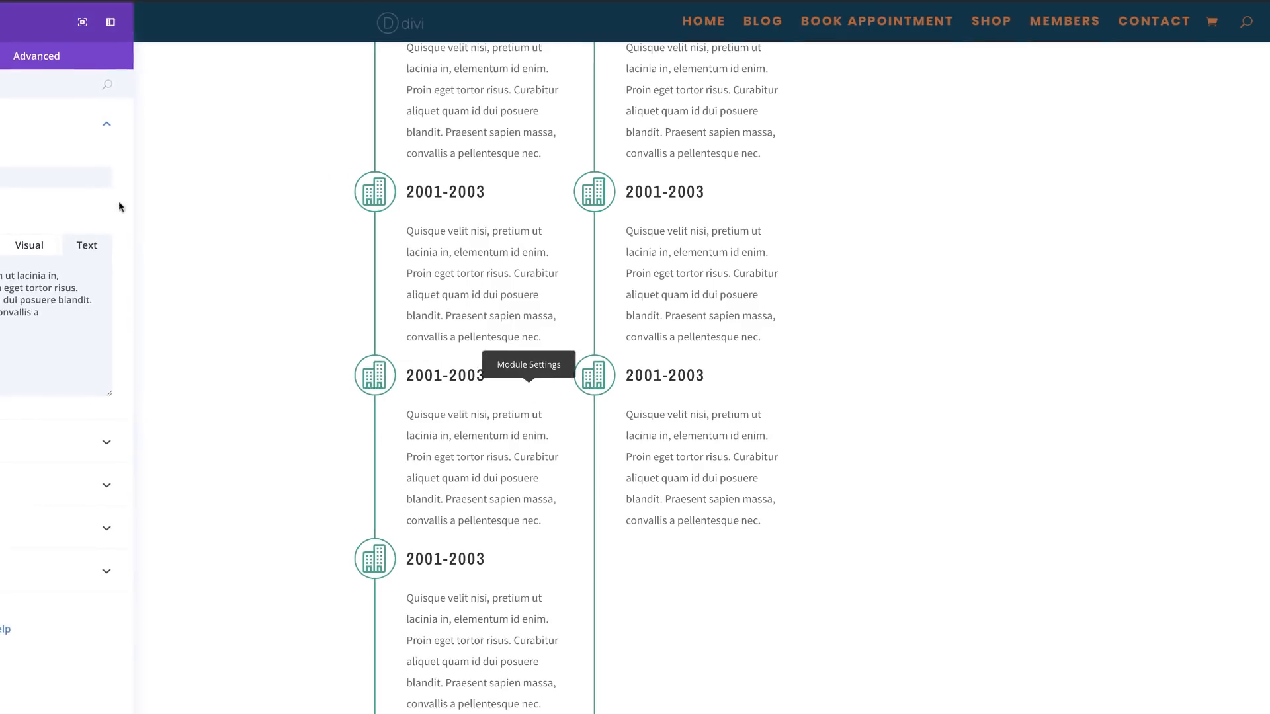
left_click(76, 440)
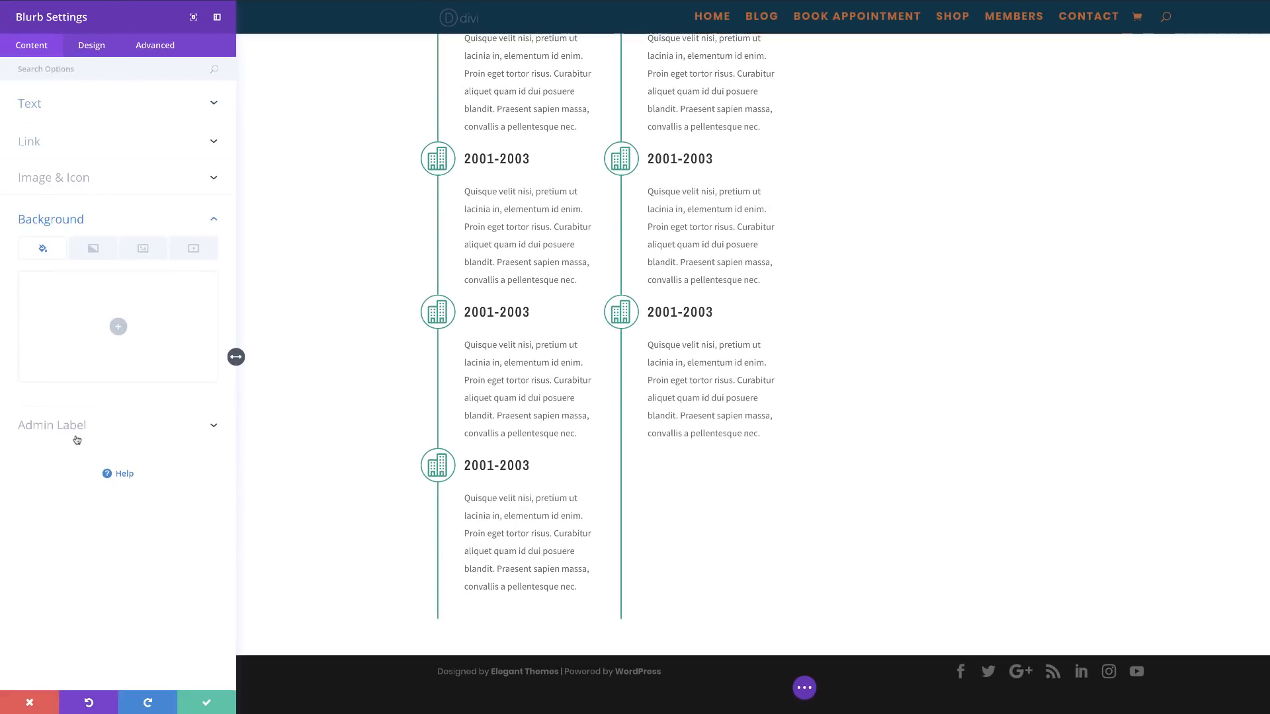
left_click(118, 327)
left_click_drag(53, 320, 5, 254)
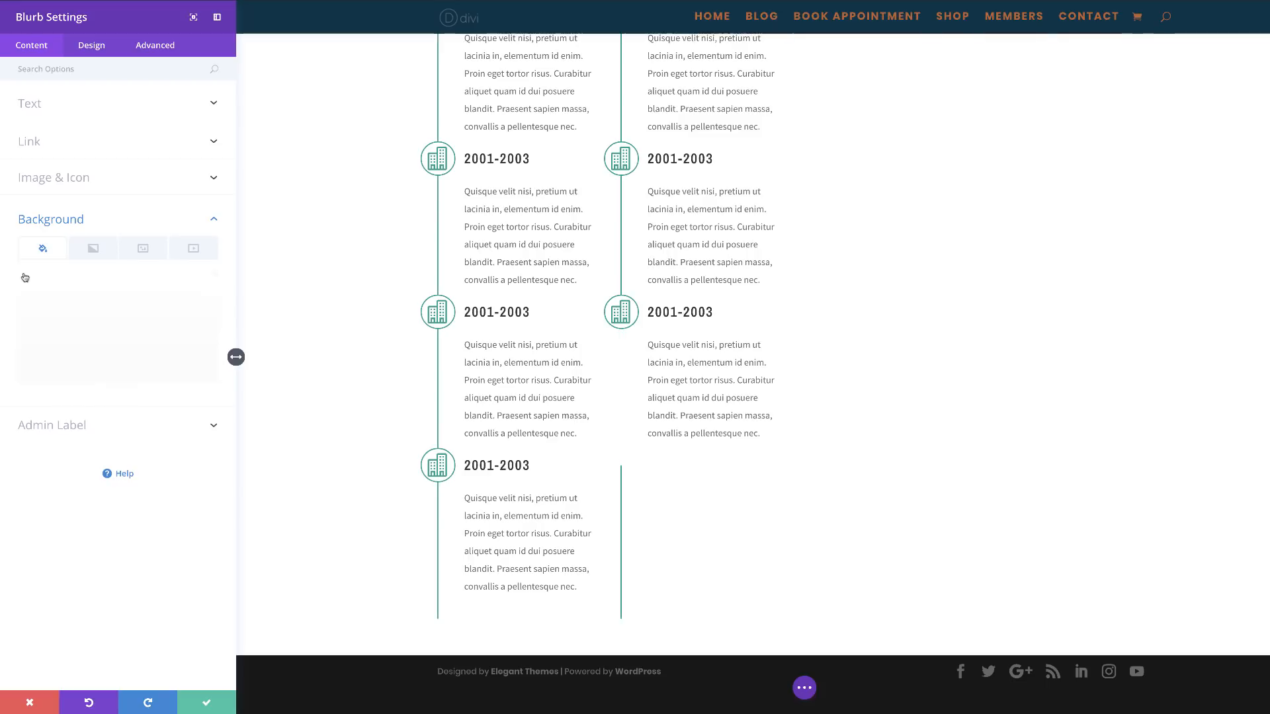
Remove the right border from the last blurb in the first column by setting its width to 0px, and save the blurb.
left_click(539, 485)
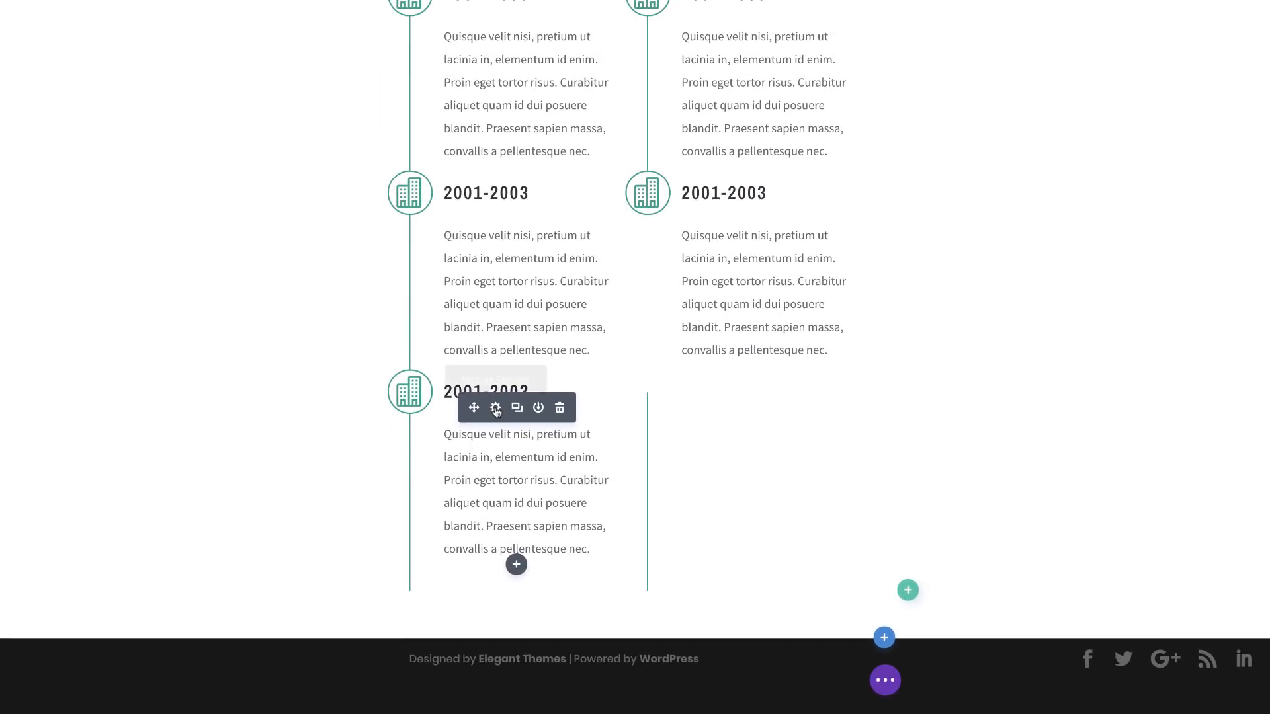
left_click(496, 408)
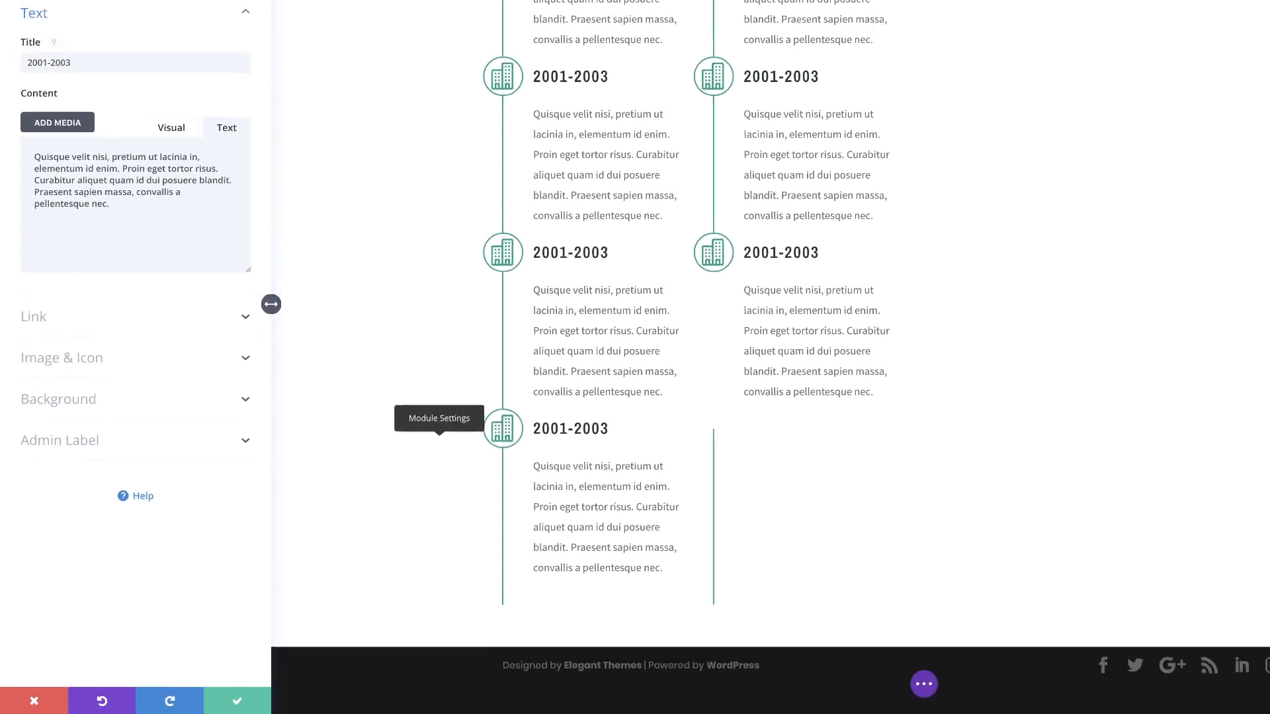
left_click(91, 45)
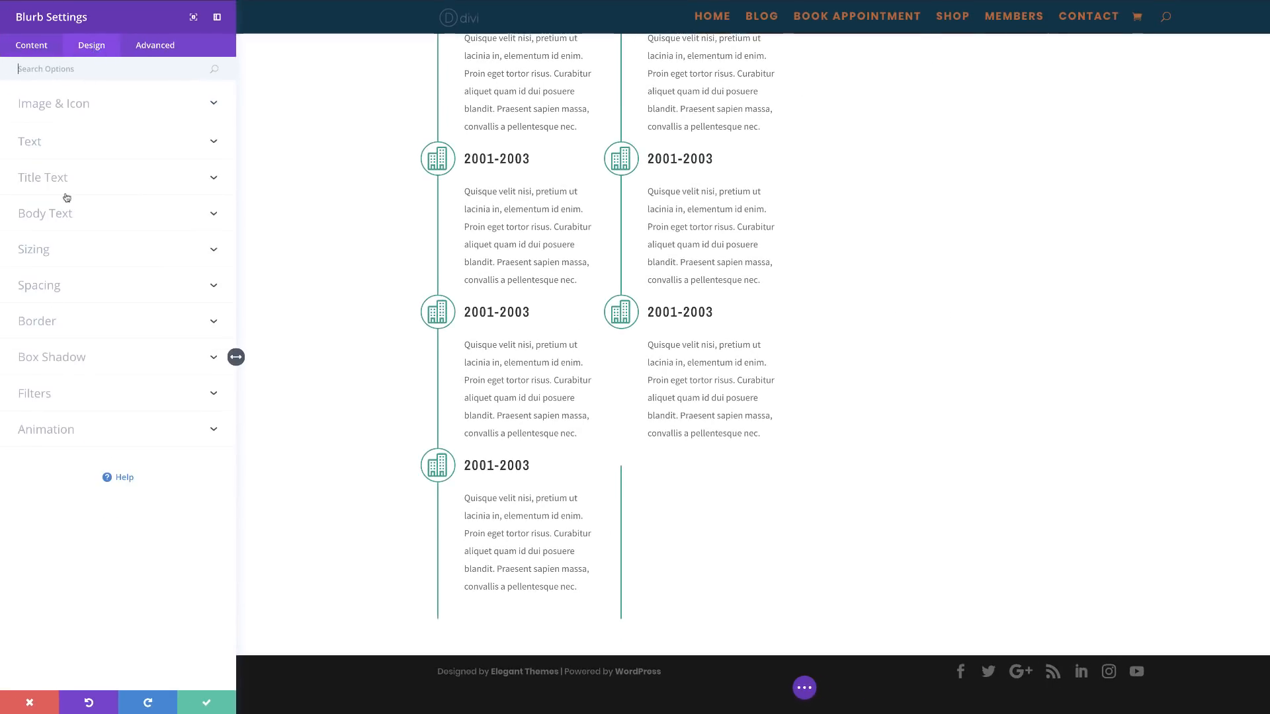
left_click(51, 325)
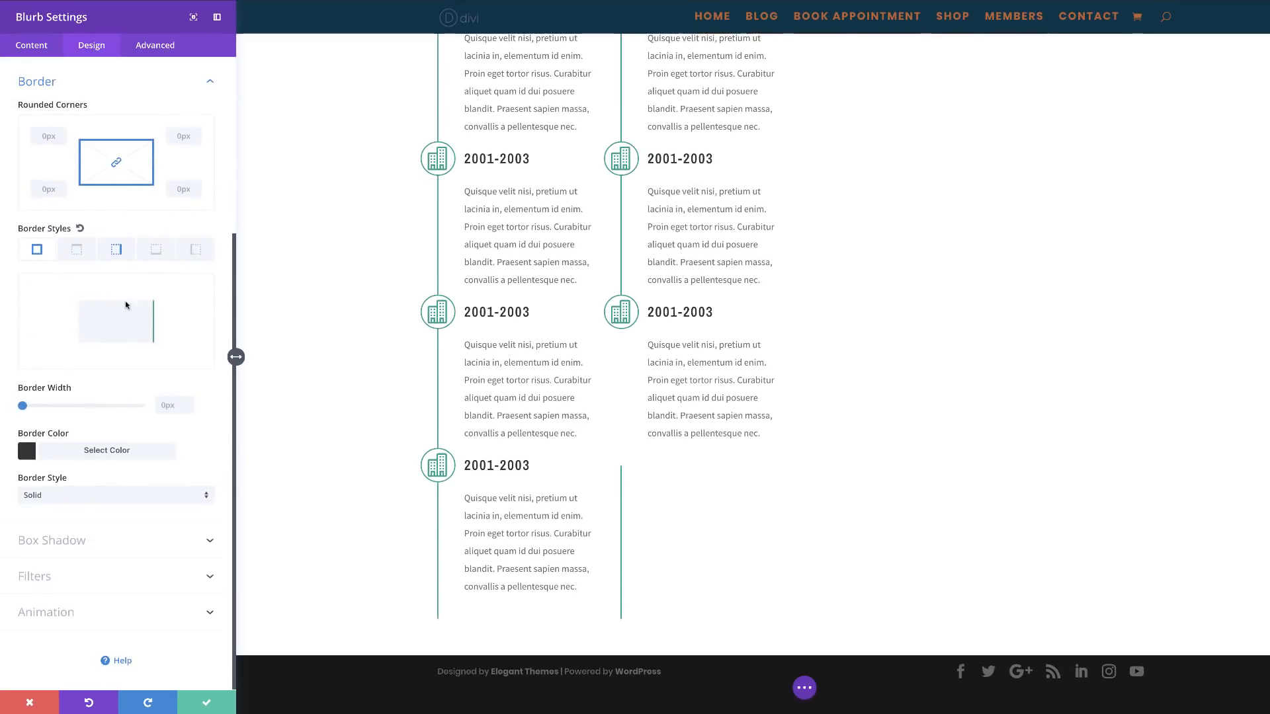
left_click(116, 249)
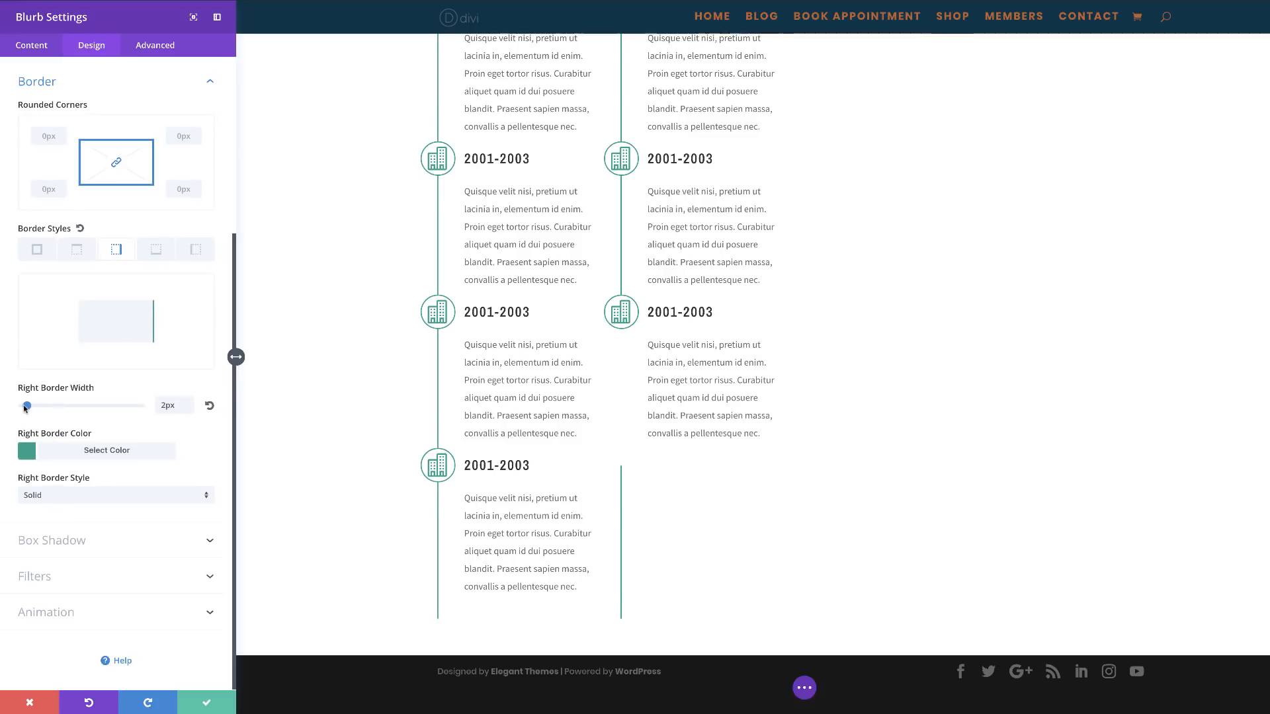
left_click_drag(25, 408, 20, 408)
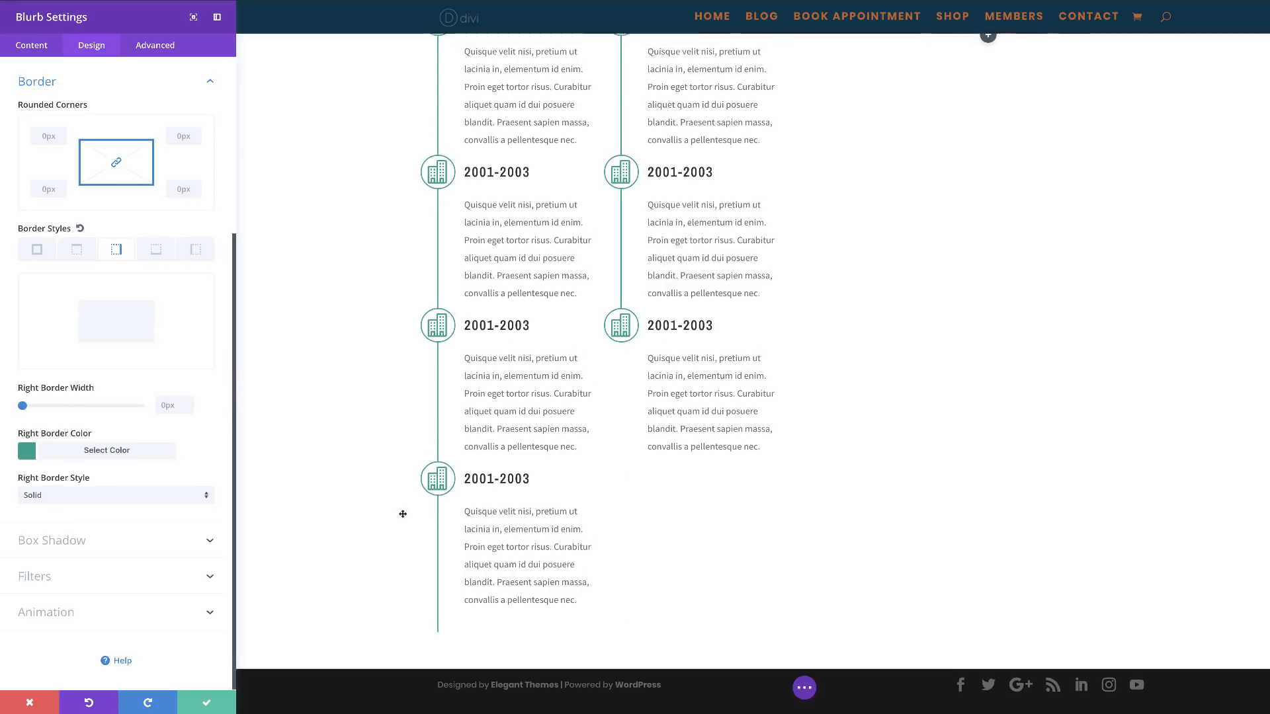
scroll(403, 514, "up", 2)
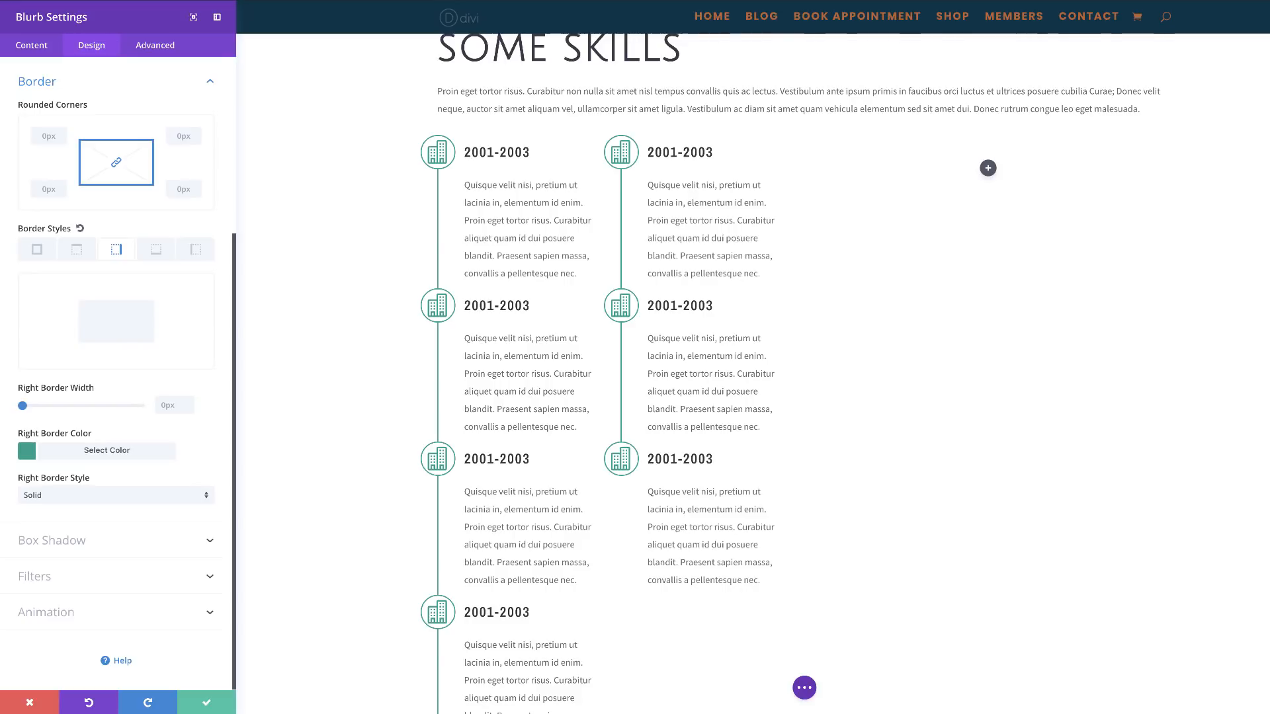
left_click(206, 703)
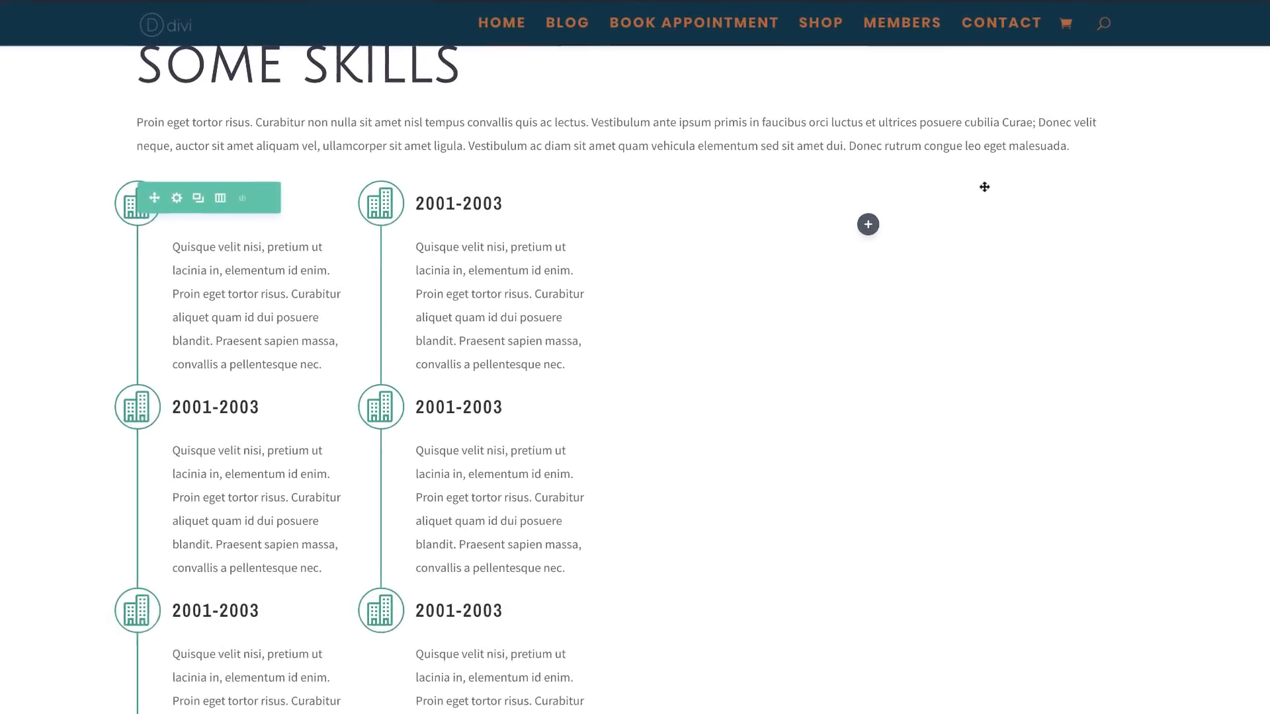
Insert a Circle Counter module in the third column with the number 60 and its percent sign turned off.
left_click(868, 225)
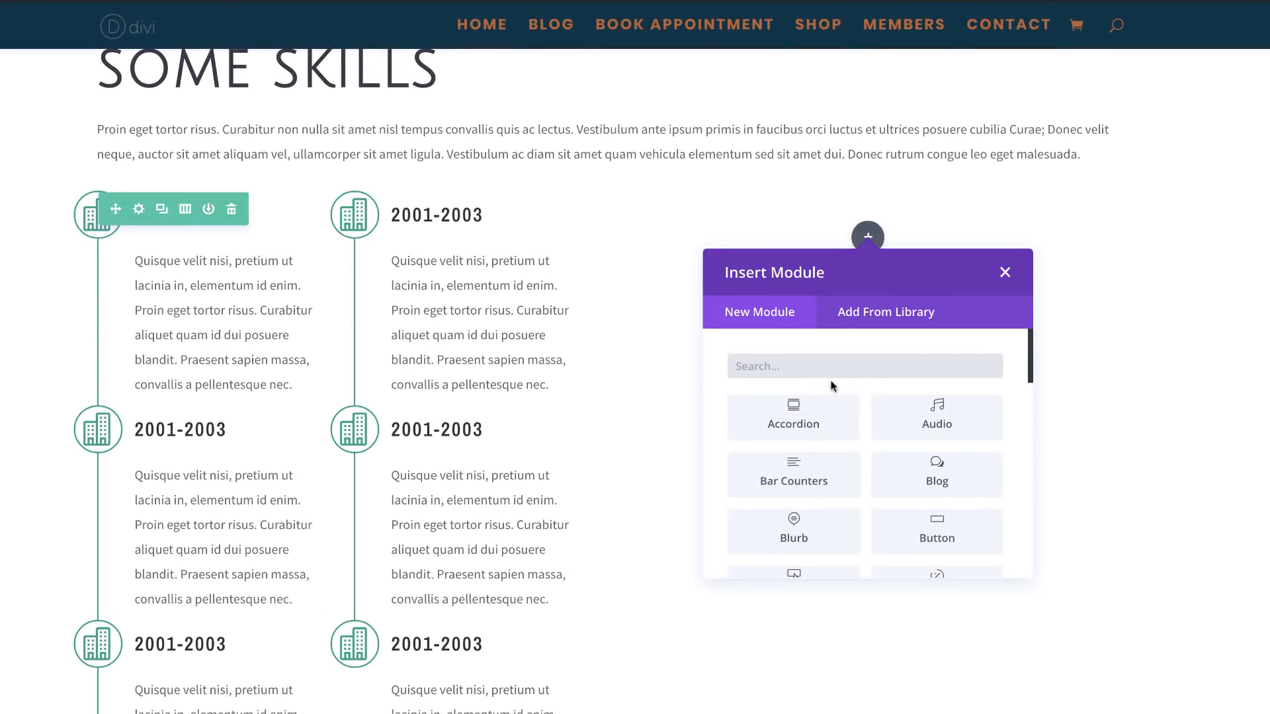
type("circ")
left_click(813, 421)
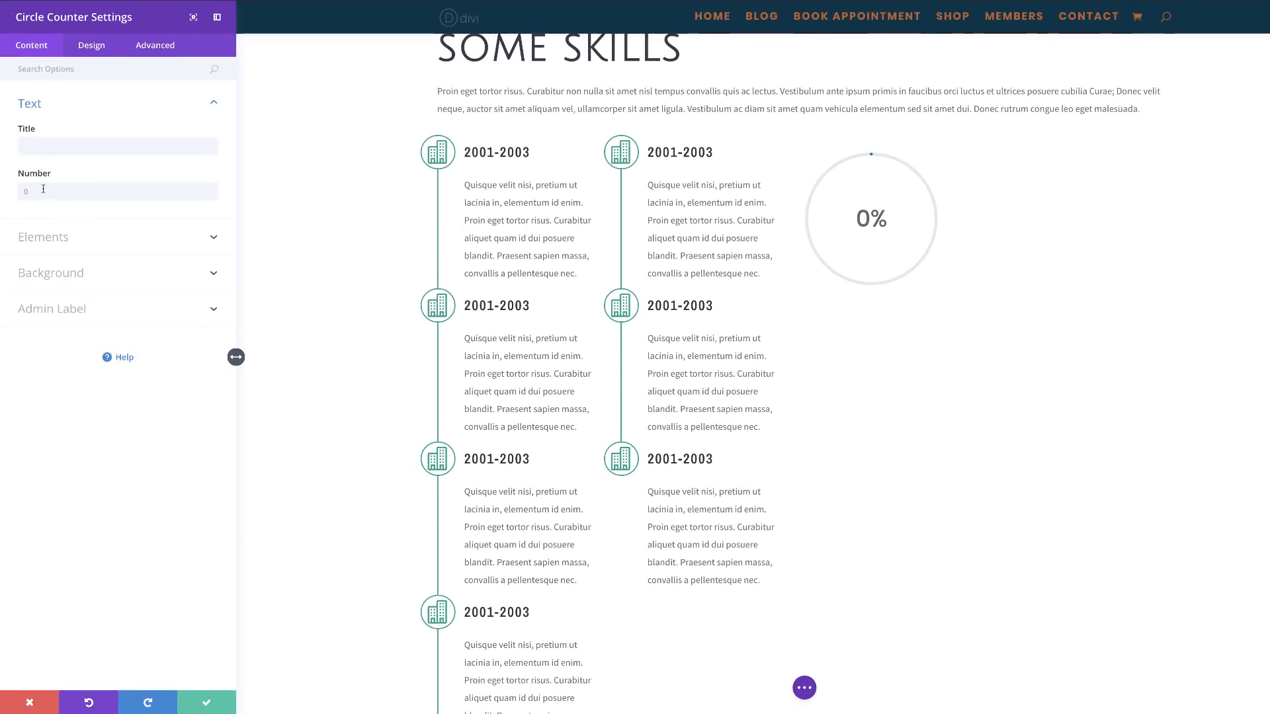
left_click(42, 190)
type("60")
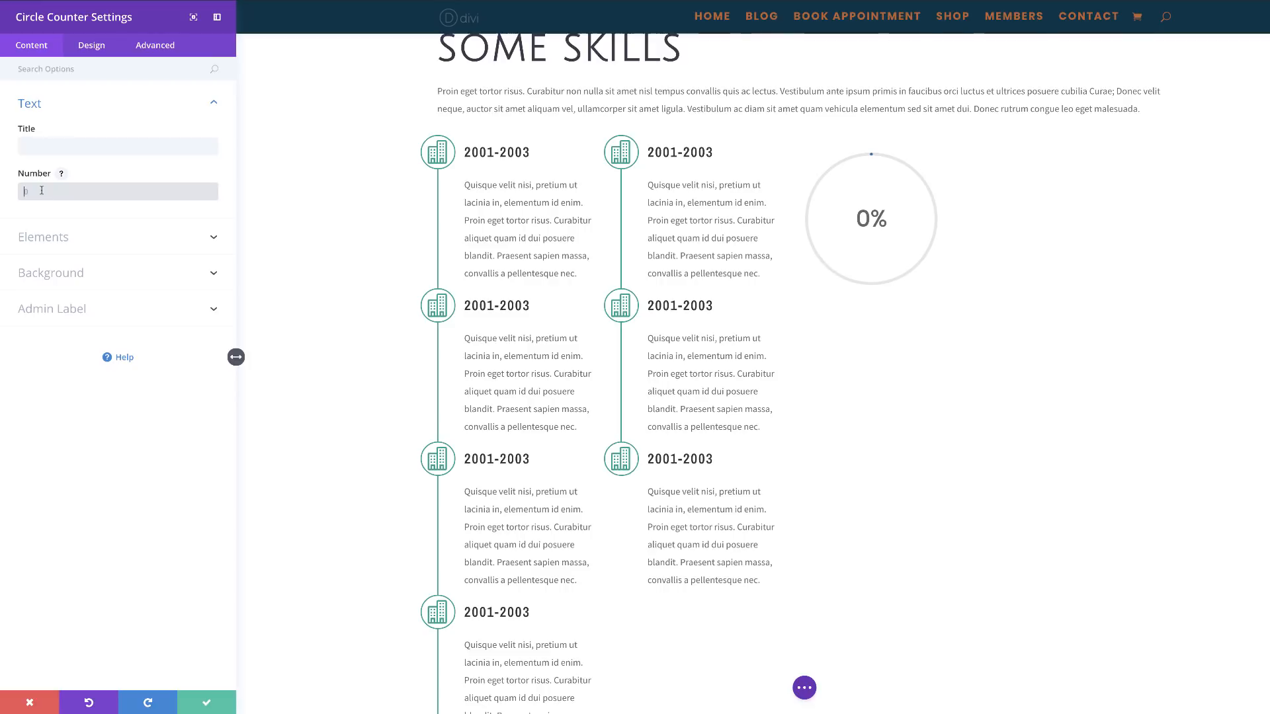
left_click(74, 238)
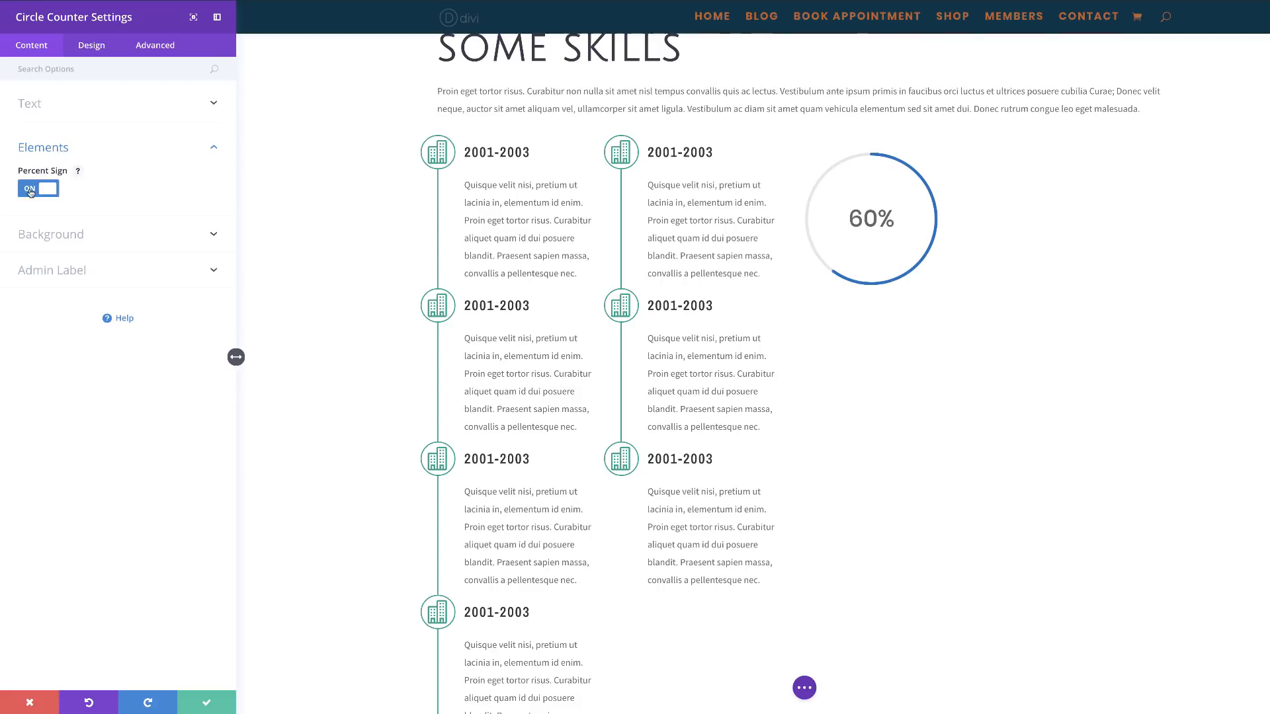
left_click(30, 192)
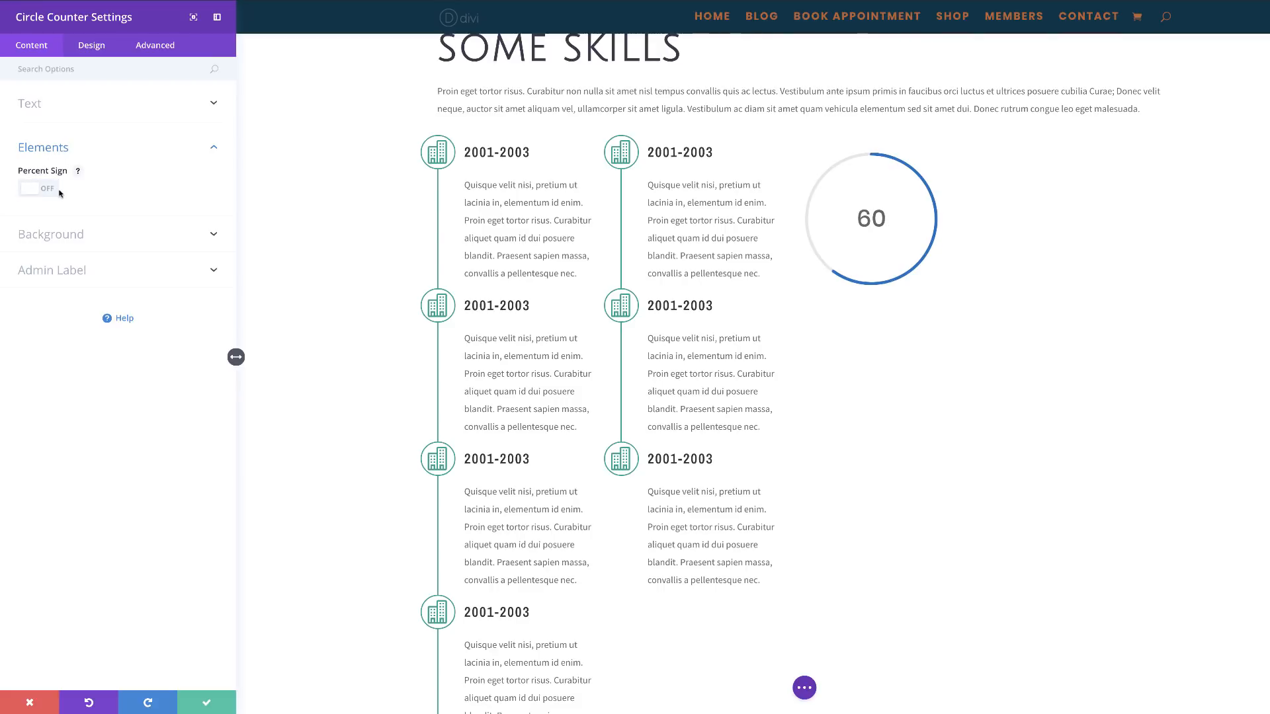
Set the circle counter's bar background color to #06a08c.
left_click(92, 47)
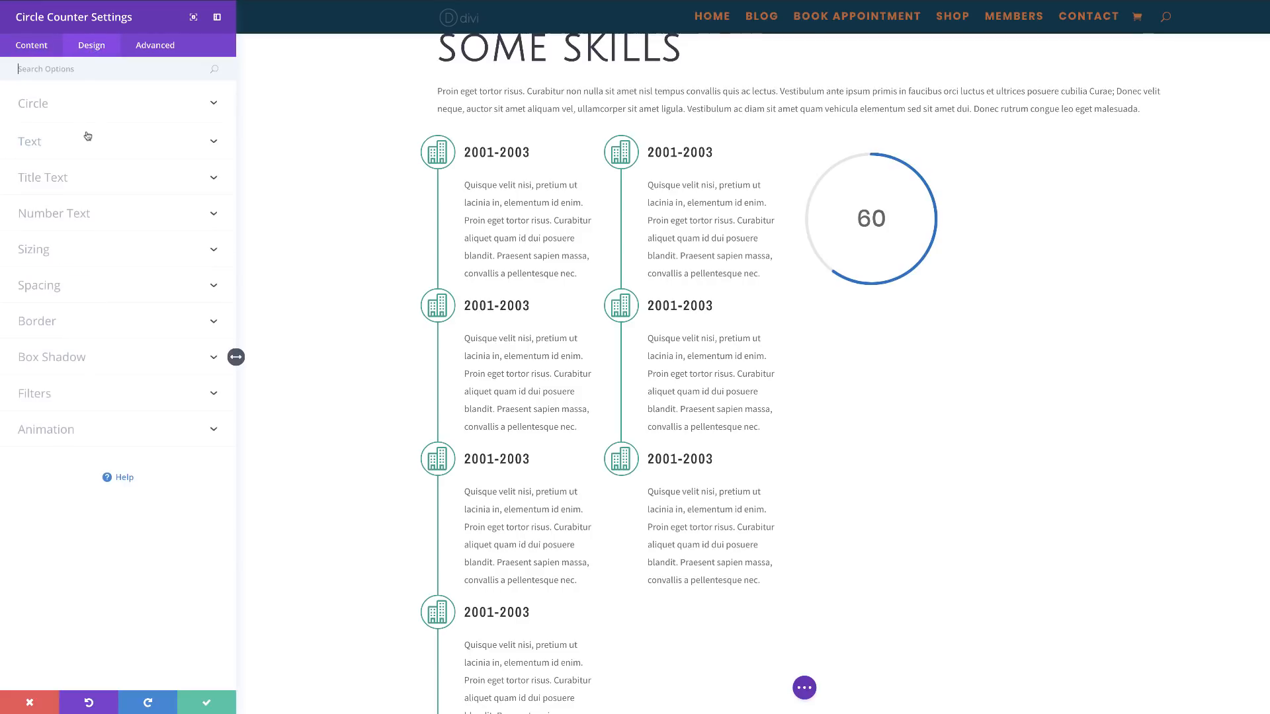
left_click(48, 104)
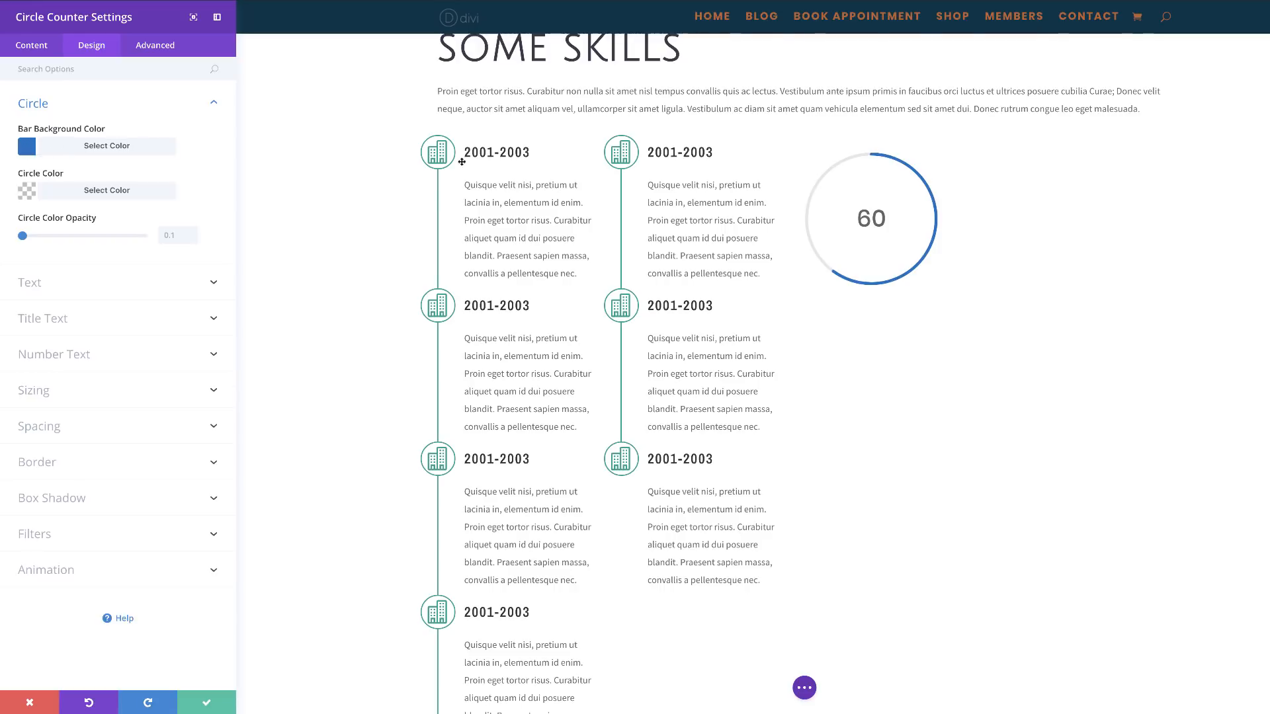
left_click(27, 146)
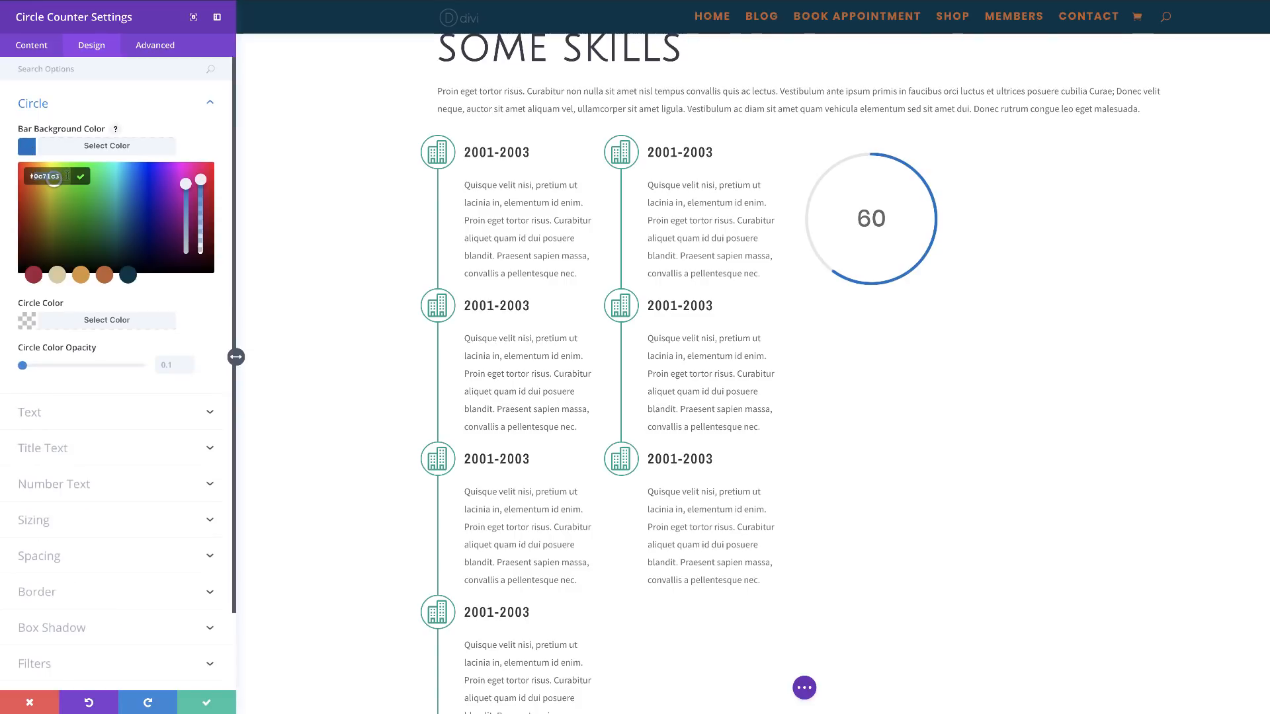
type("#06a08c")
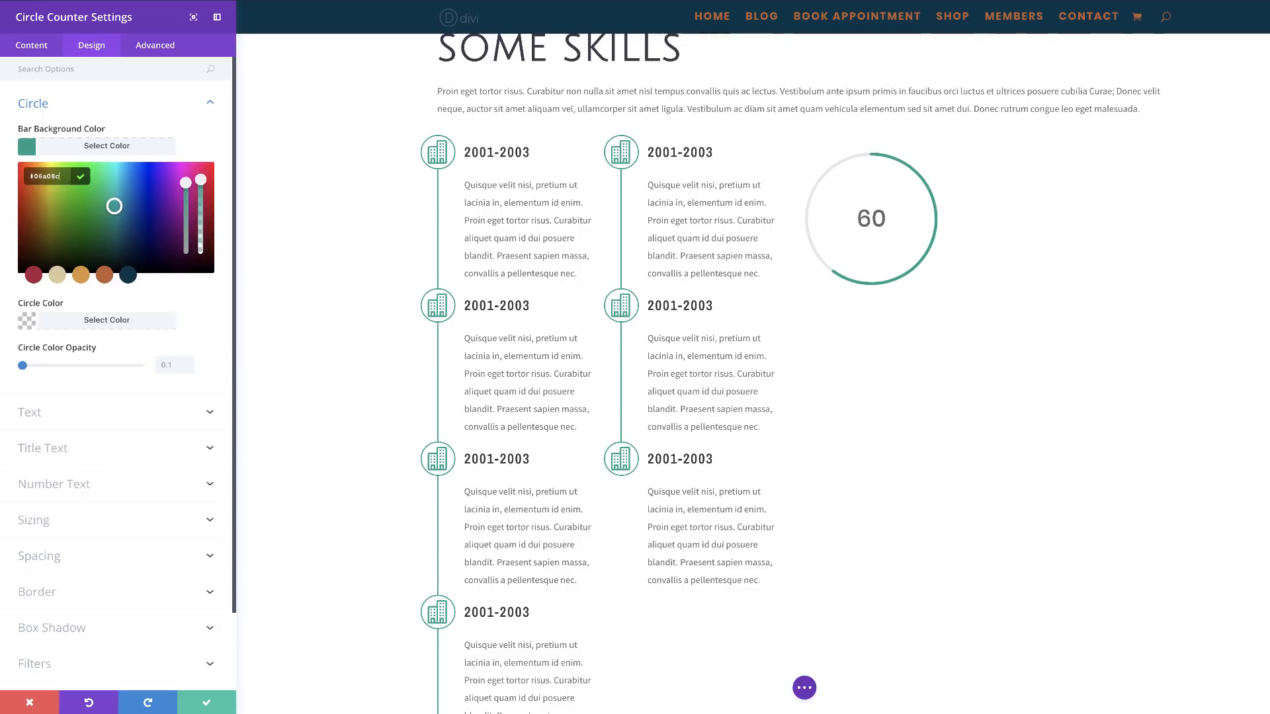
Set the circle counter's text color to Light to hide the number against the white page.
left_click(100, 286)
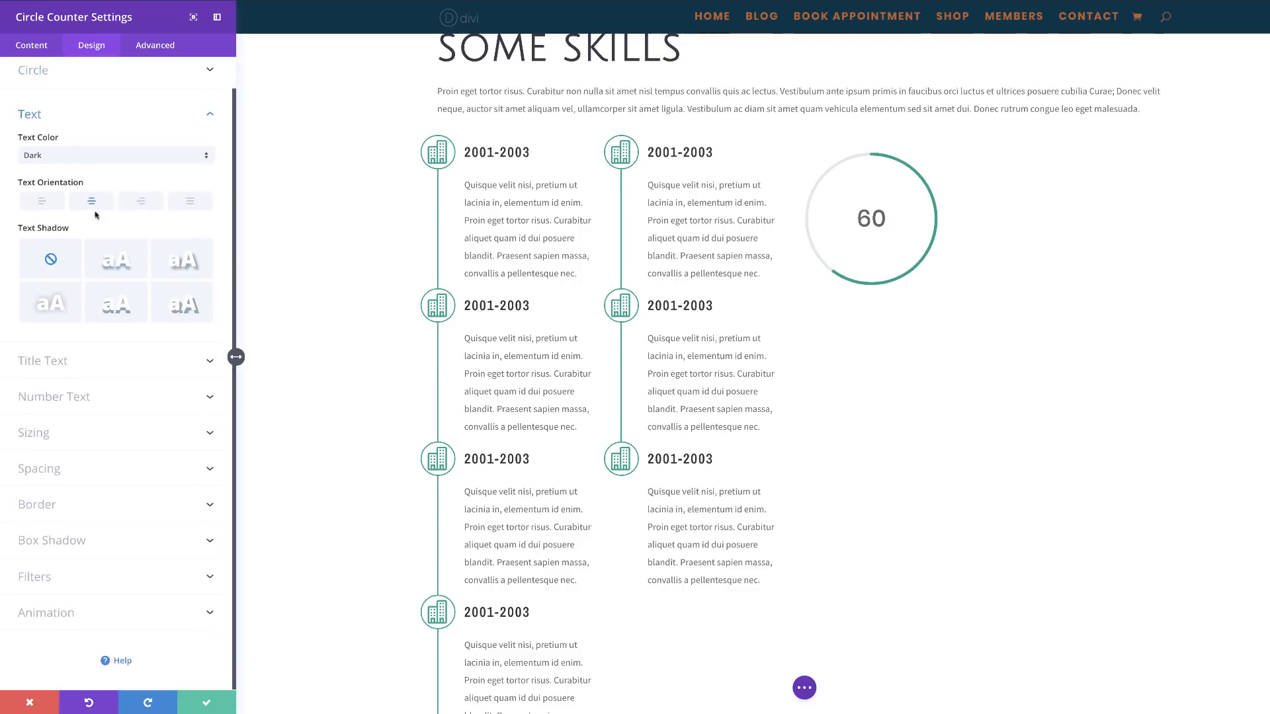
left_click(57, 156)
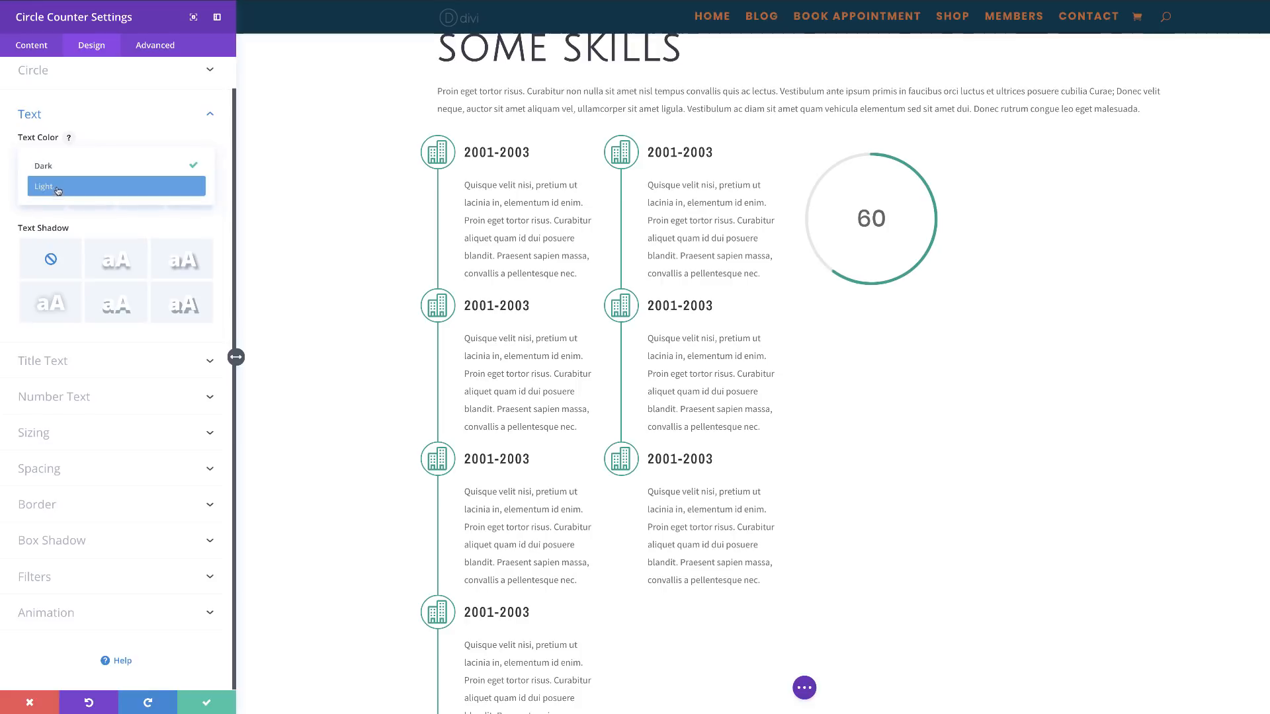
left_click(57, 188)
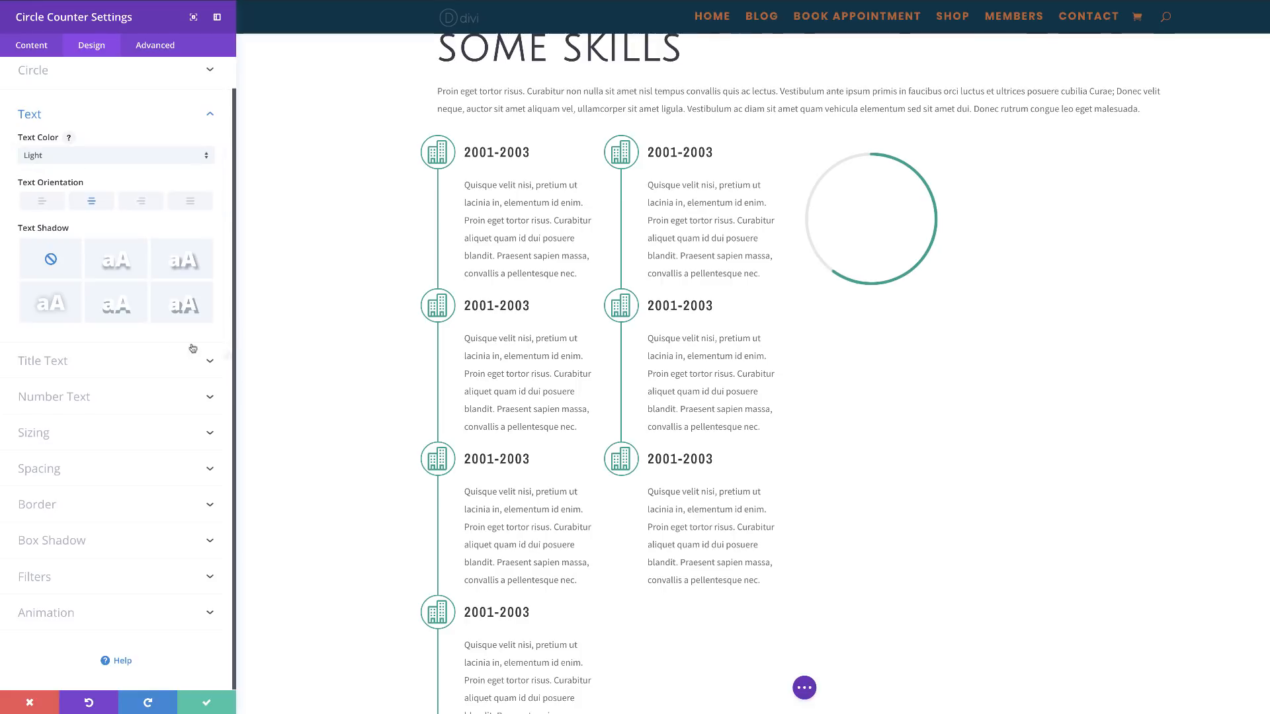
Set the circle counter's width to 350px and align the module to the center of its column.
left_click(41, 434)
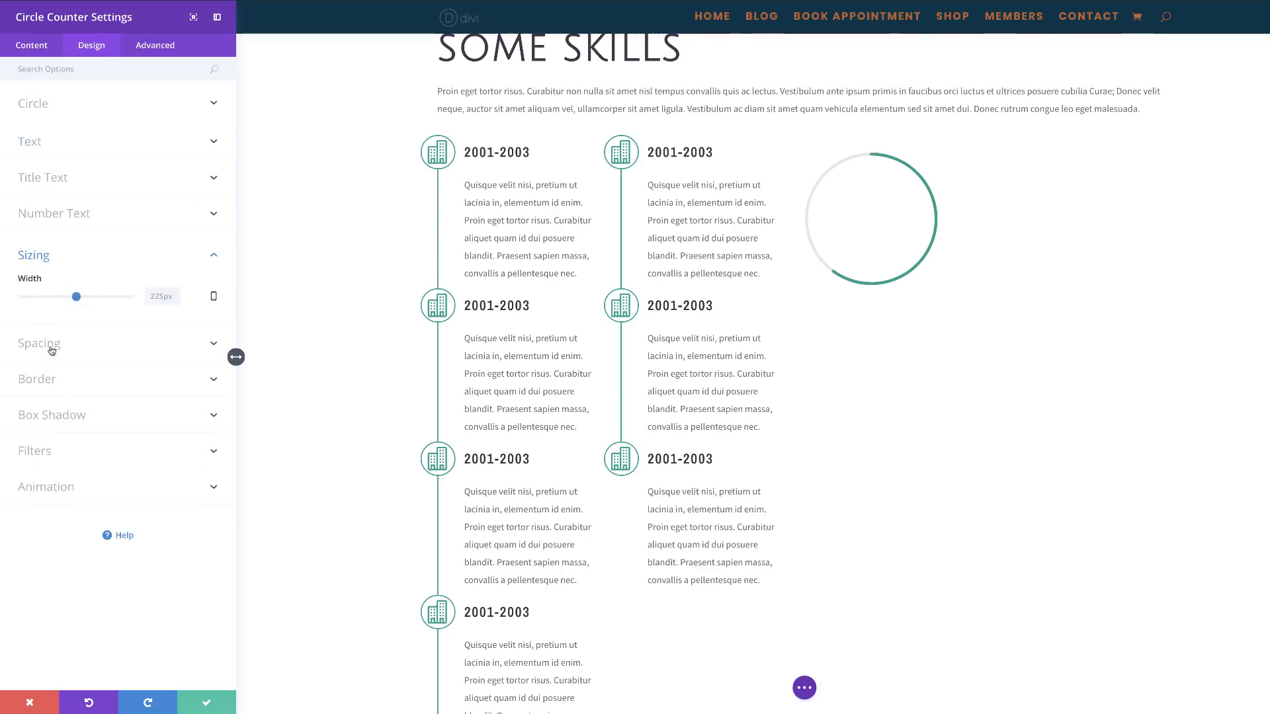
left_click(150, 297)
type("350")
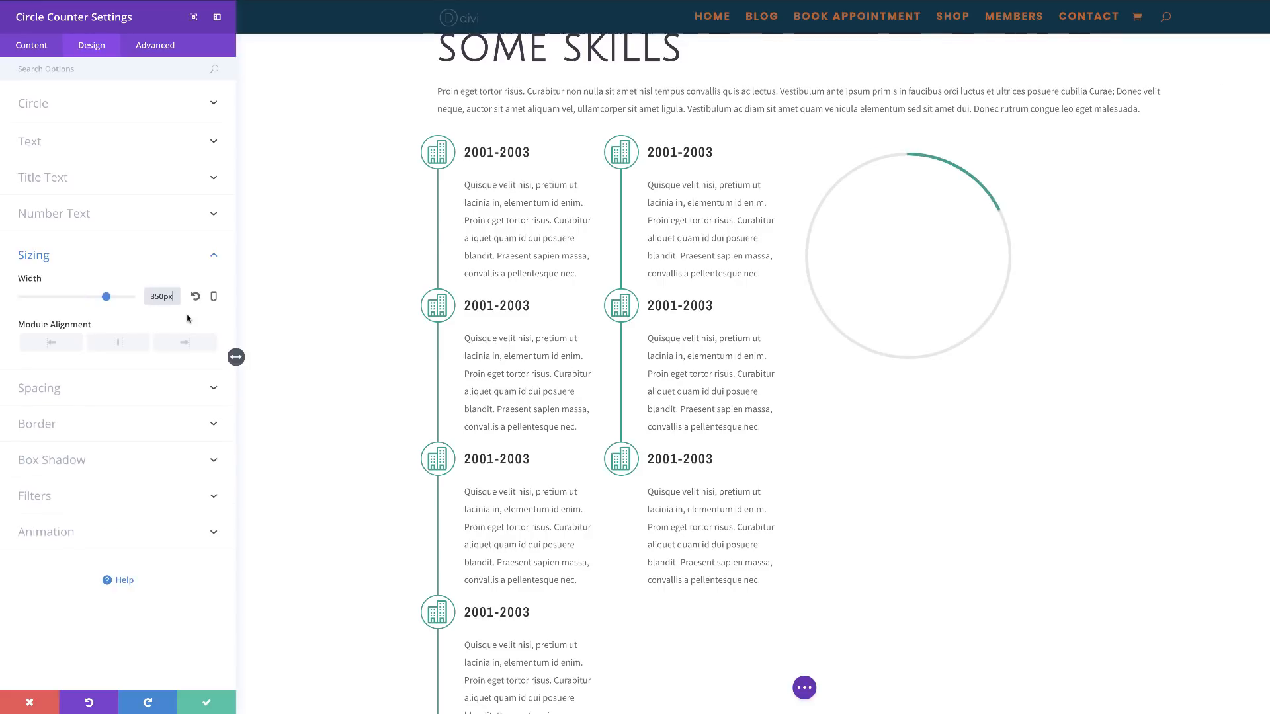
left_click(118, 343)
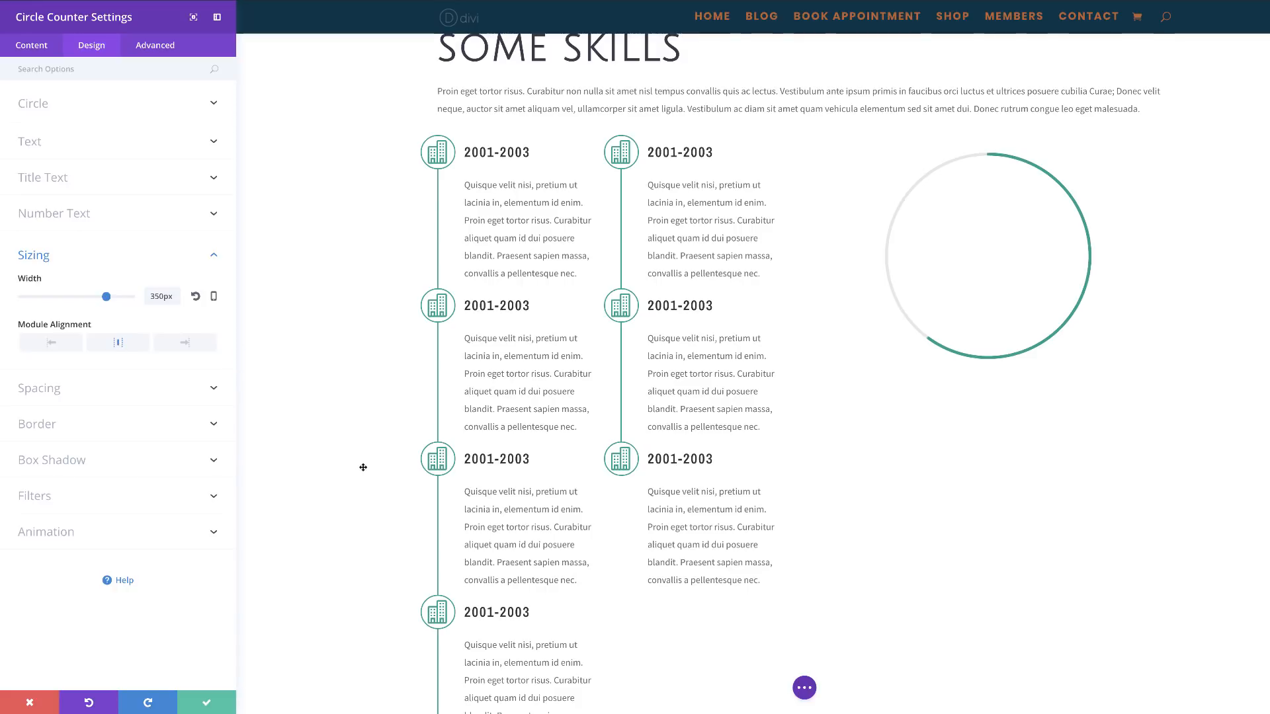
Give the circle counter a custom left margin of -2px and save the module settings.
left_click(57, 394)
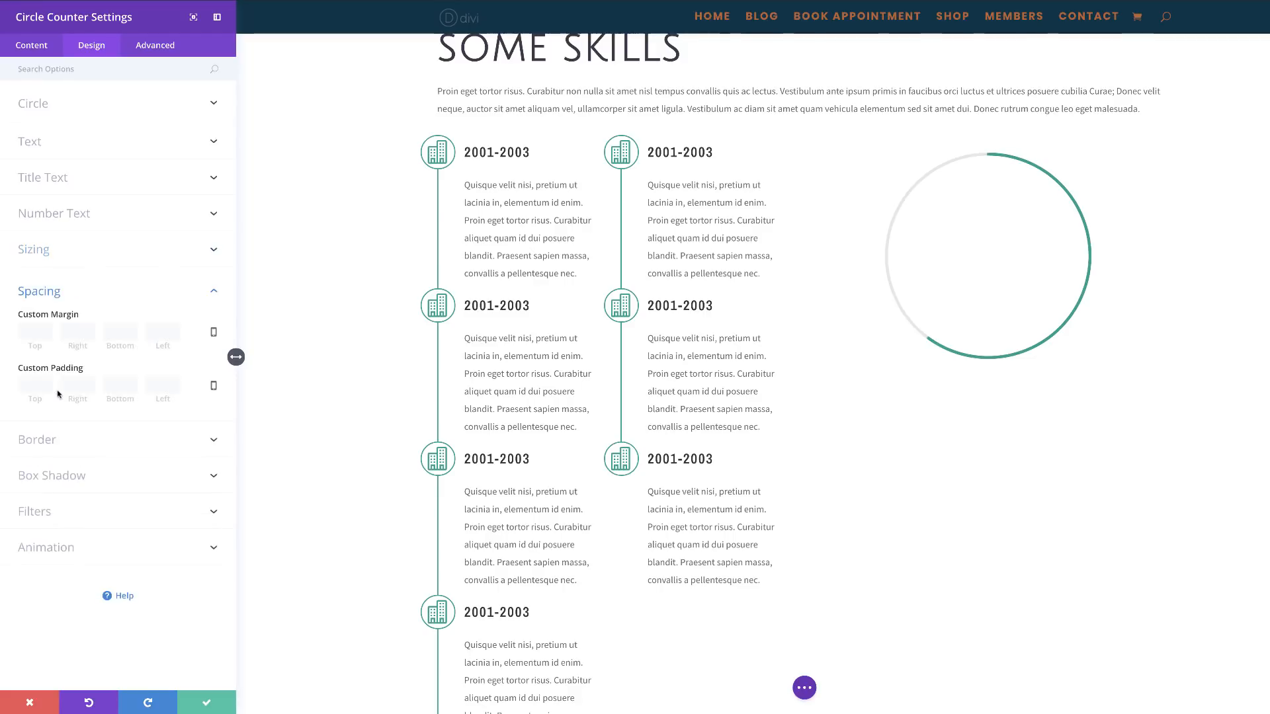
left_click(167, 335)
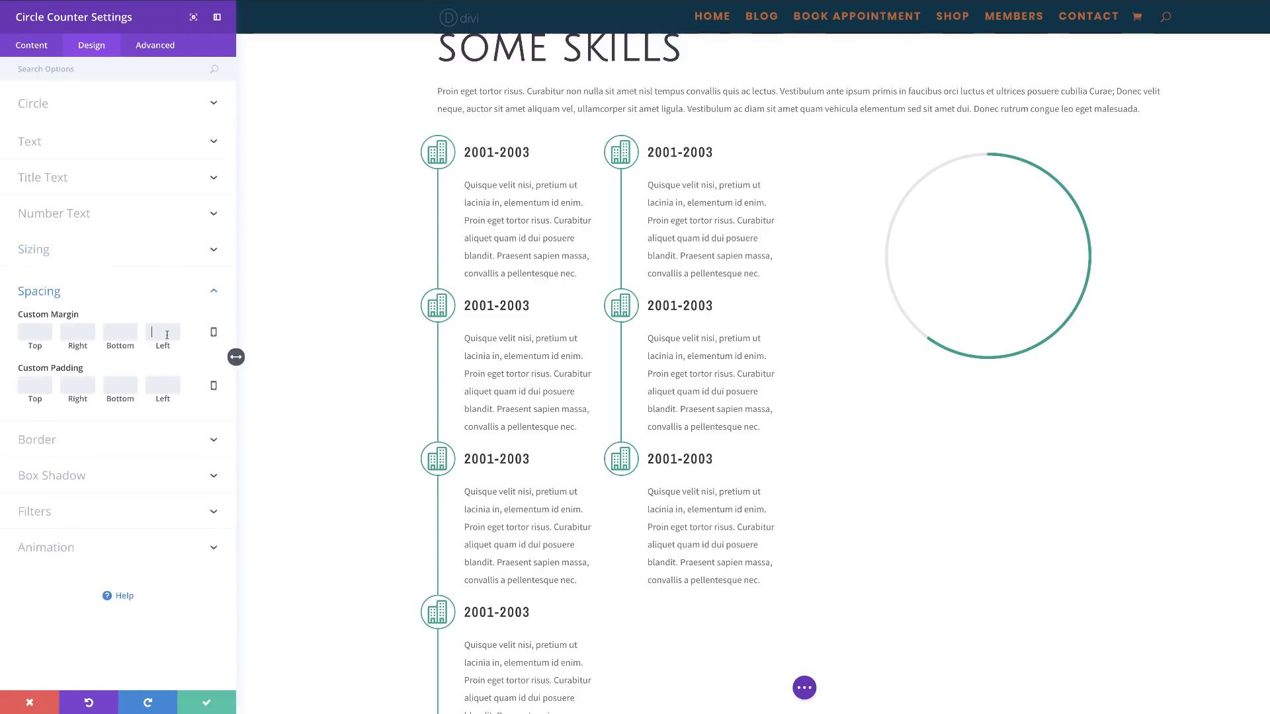
type("-2")
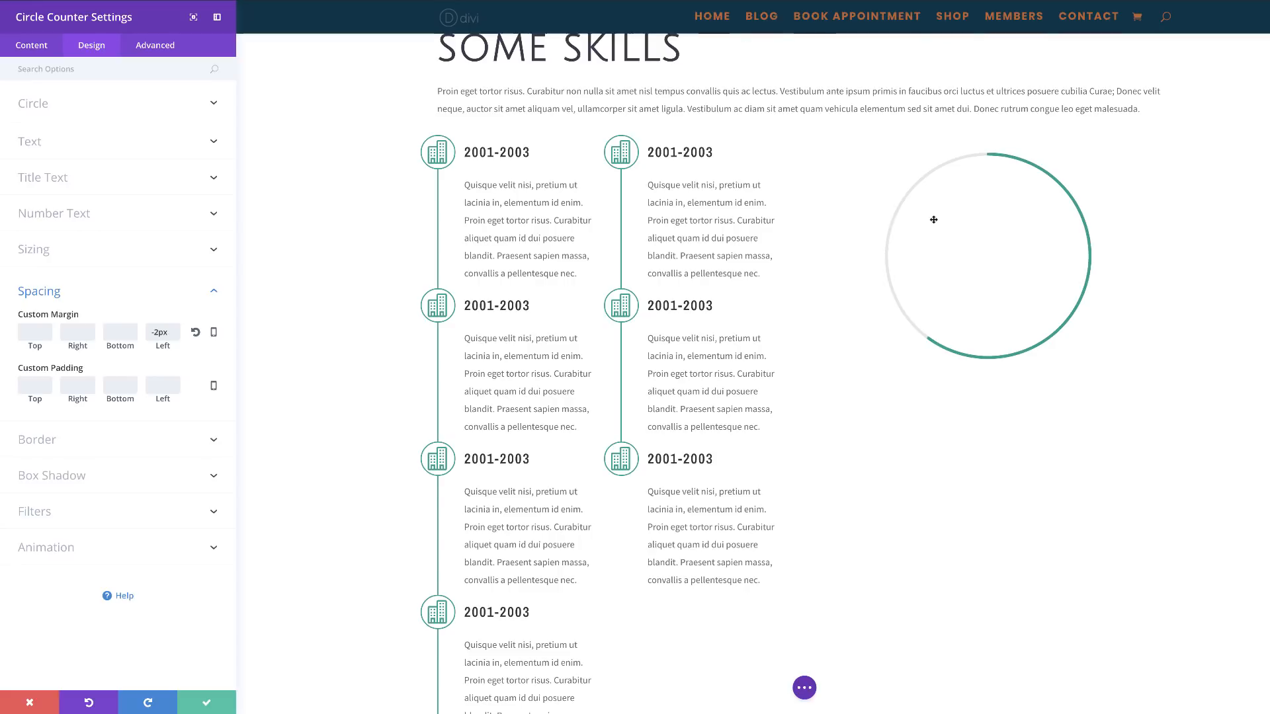
left_click(206, 704)
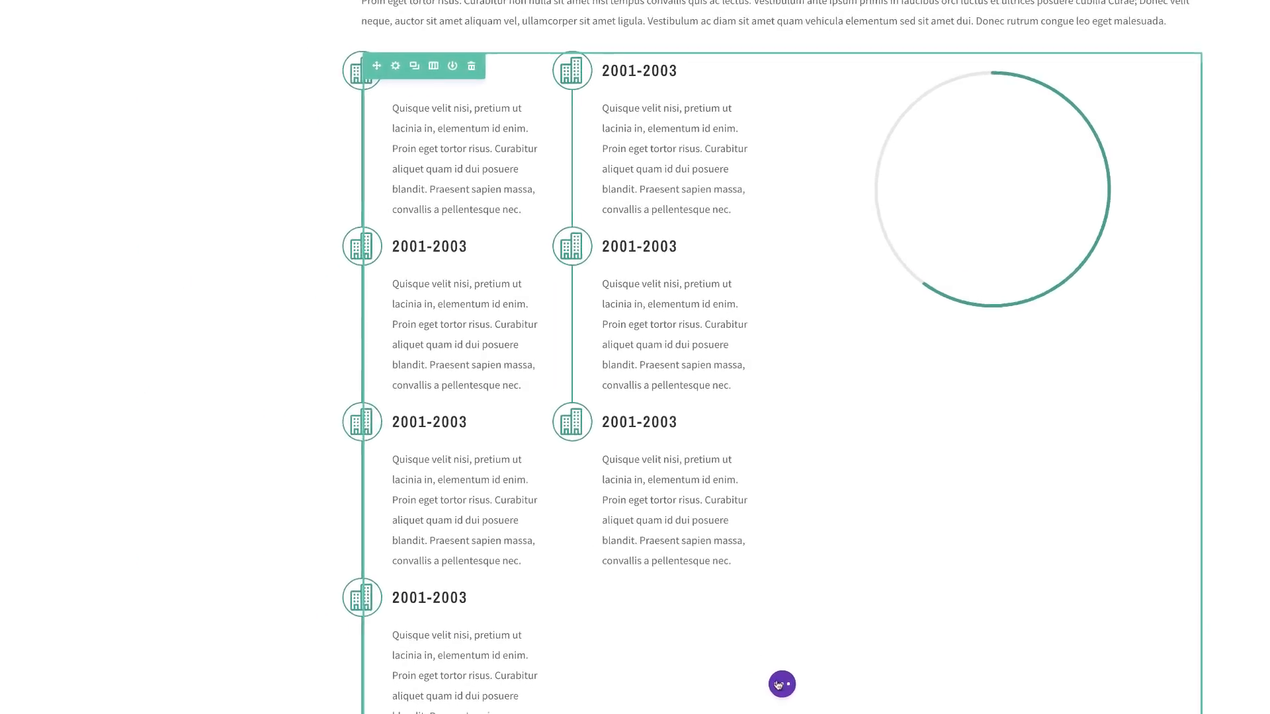
Switch the page builder to wireframe view and duplicate the circle counter three times.
left_click(684, 688)
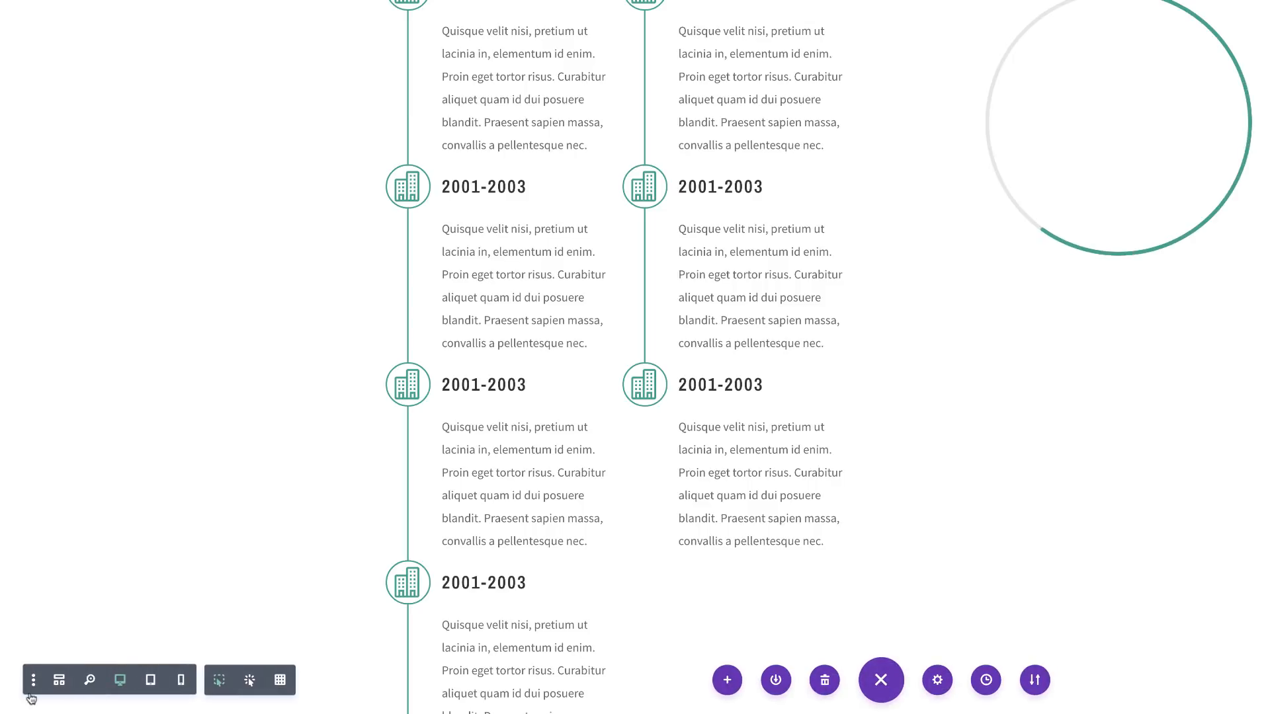
left_click(59, 680)
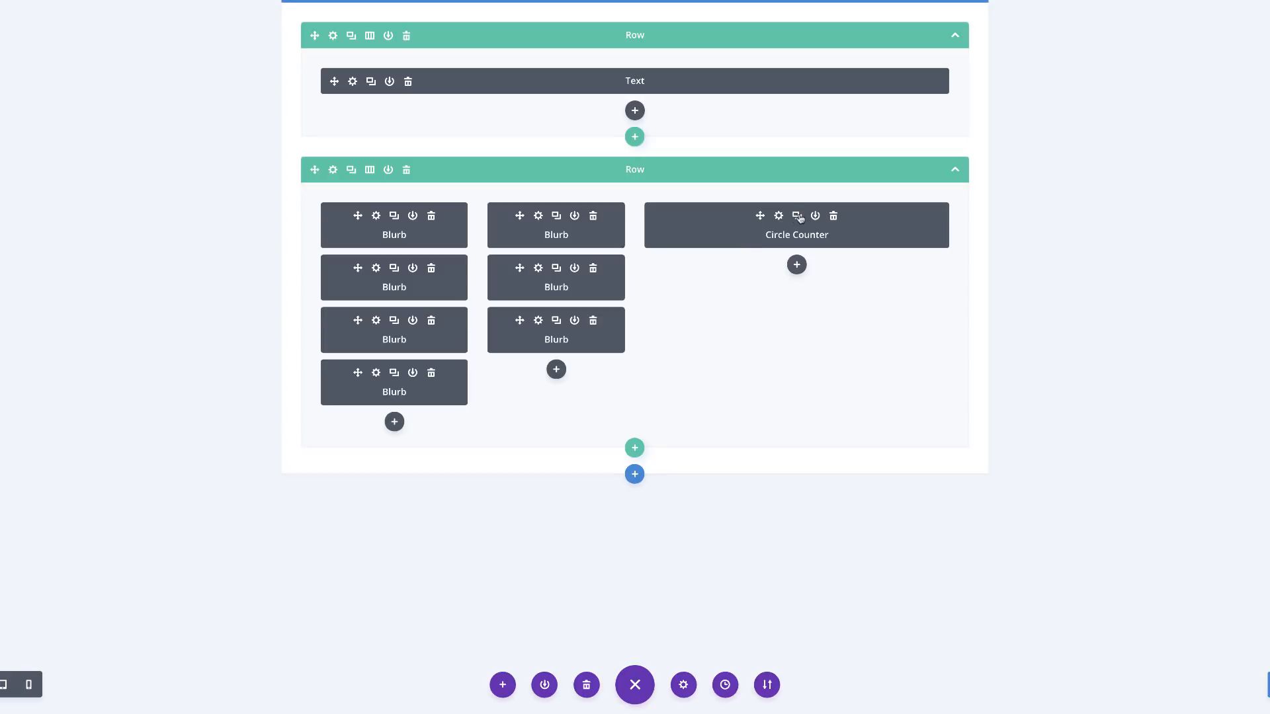
left_click(798, 217)
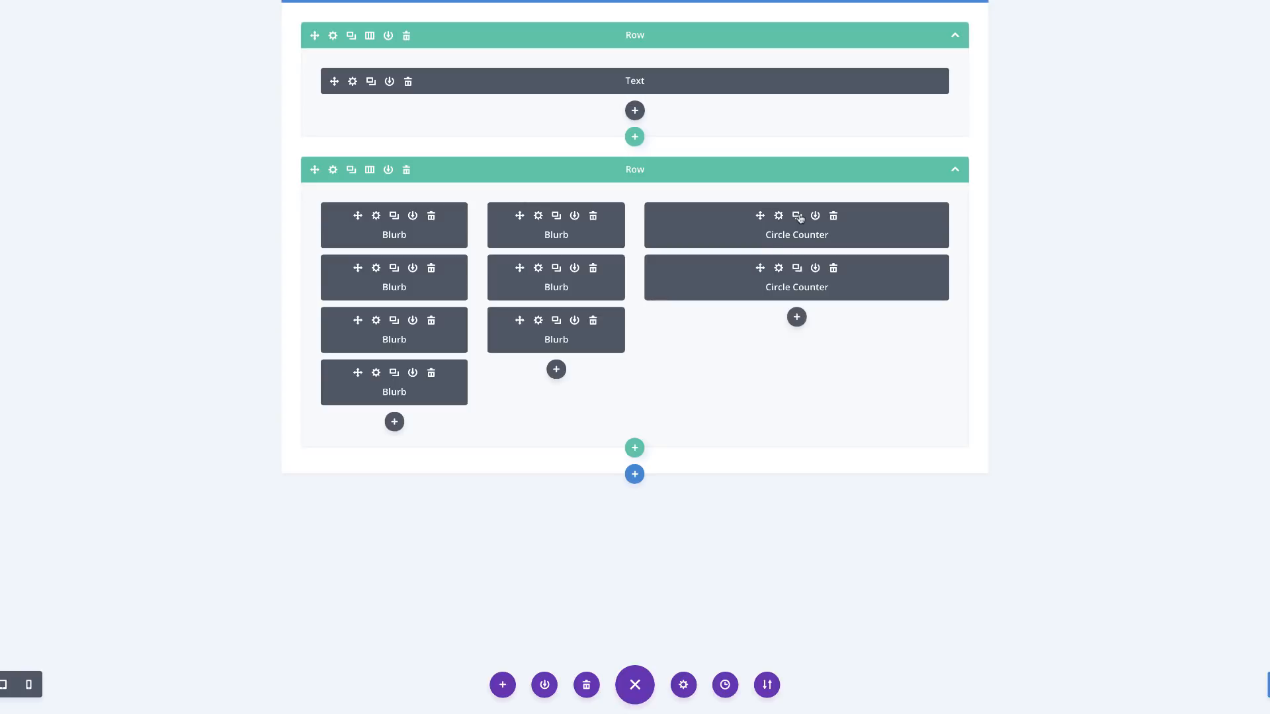
left_click(797, 218)
left_click(797, 218)
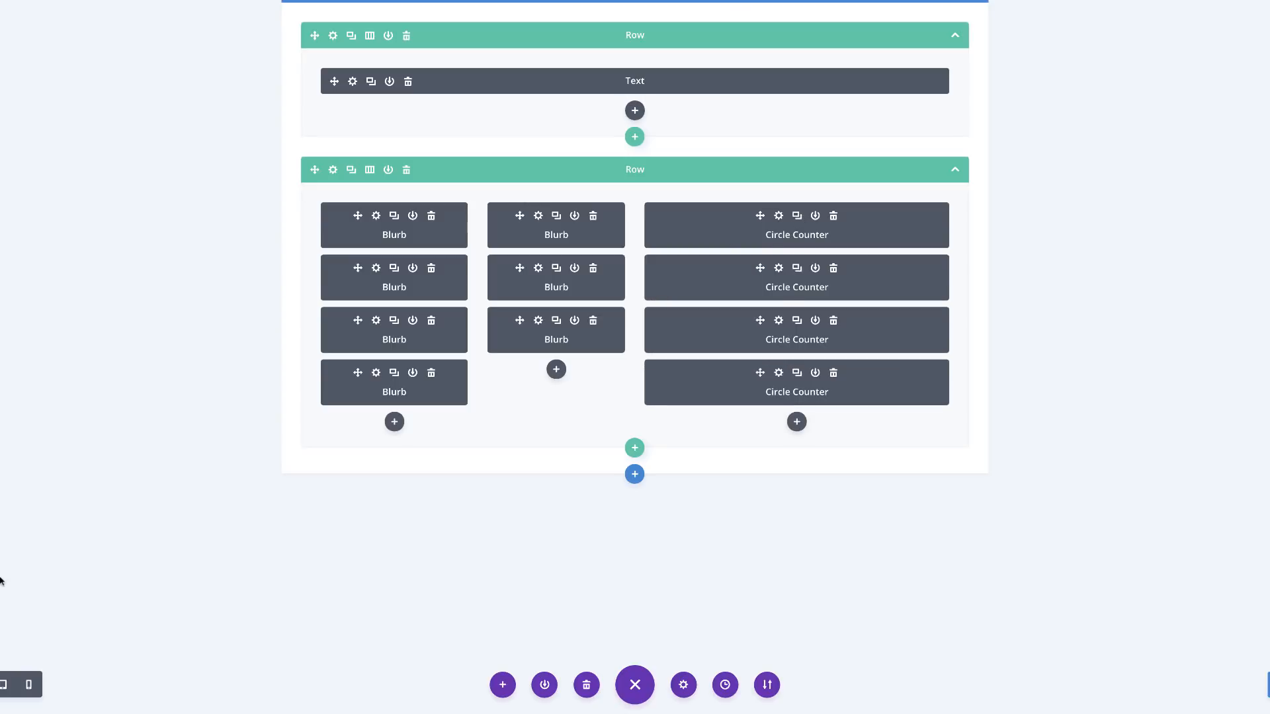
Change the second circle counter's number and set its bar background color to #187d6f.
left_click(779, 268)
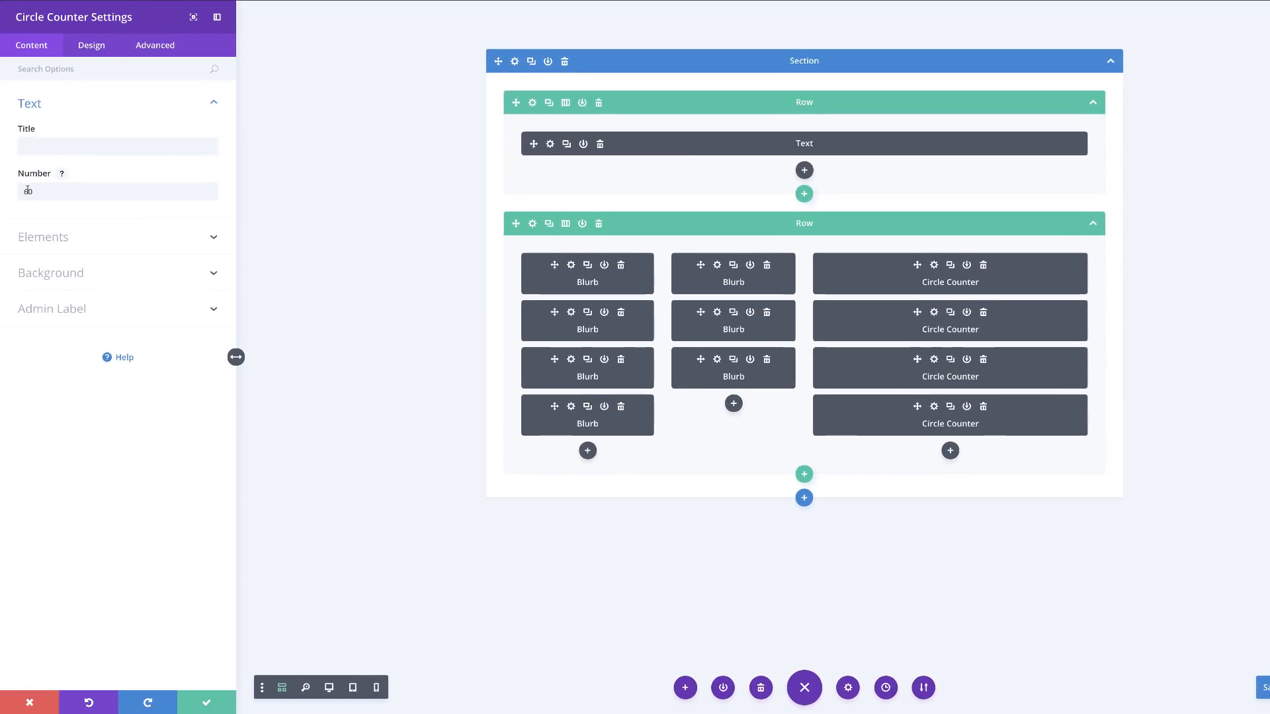
left_click_drag(28, 192, 15, 194)
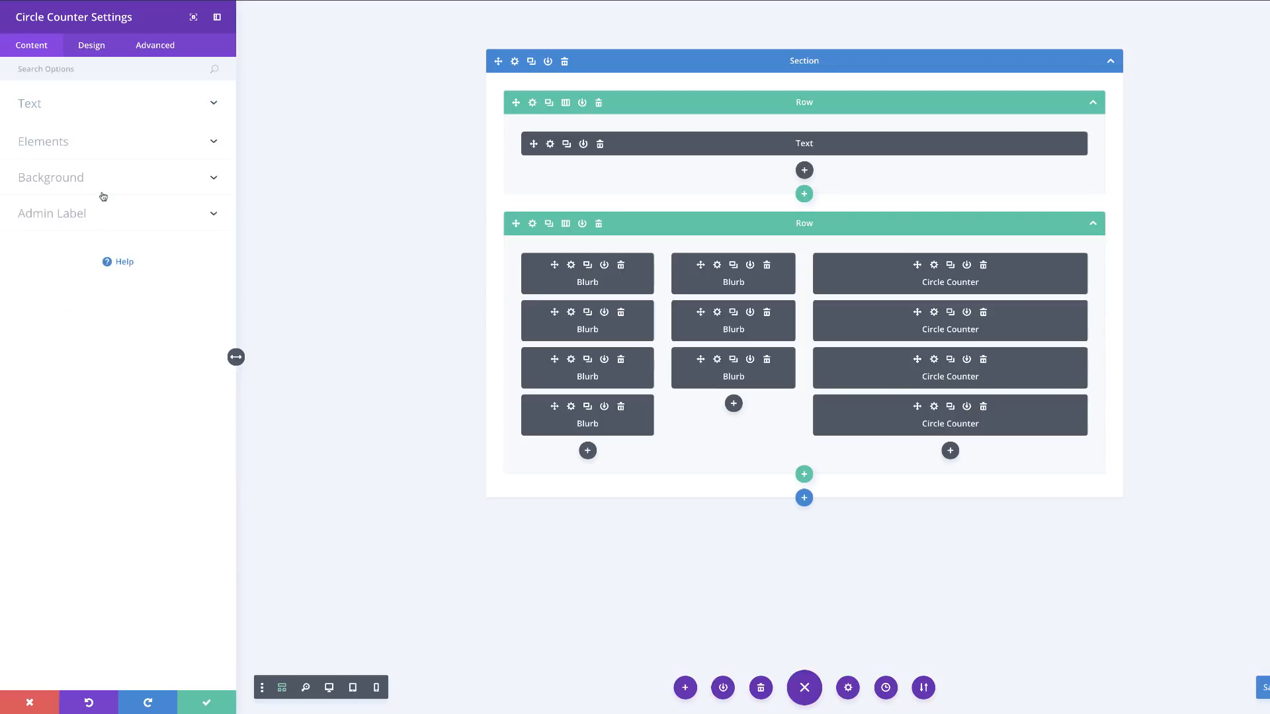
left_click(92, 46)
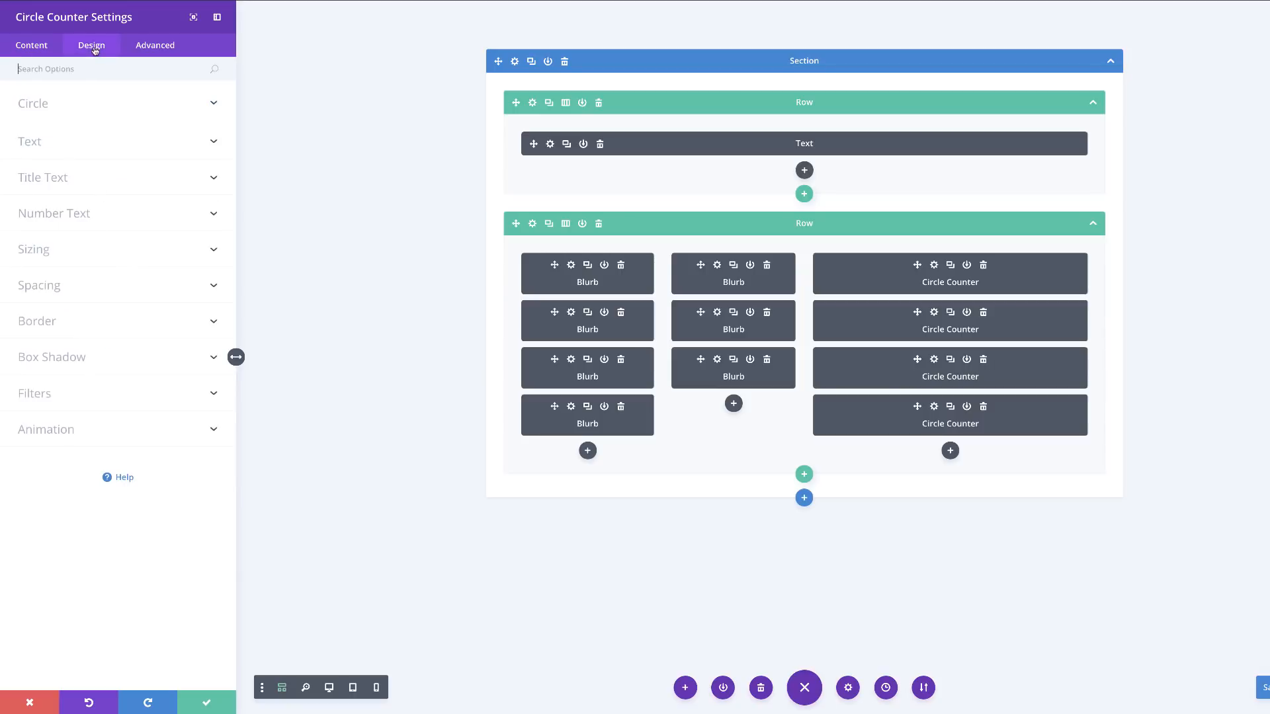
left_click(46, 106)
left_click(29, 146)
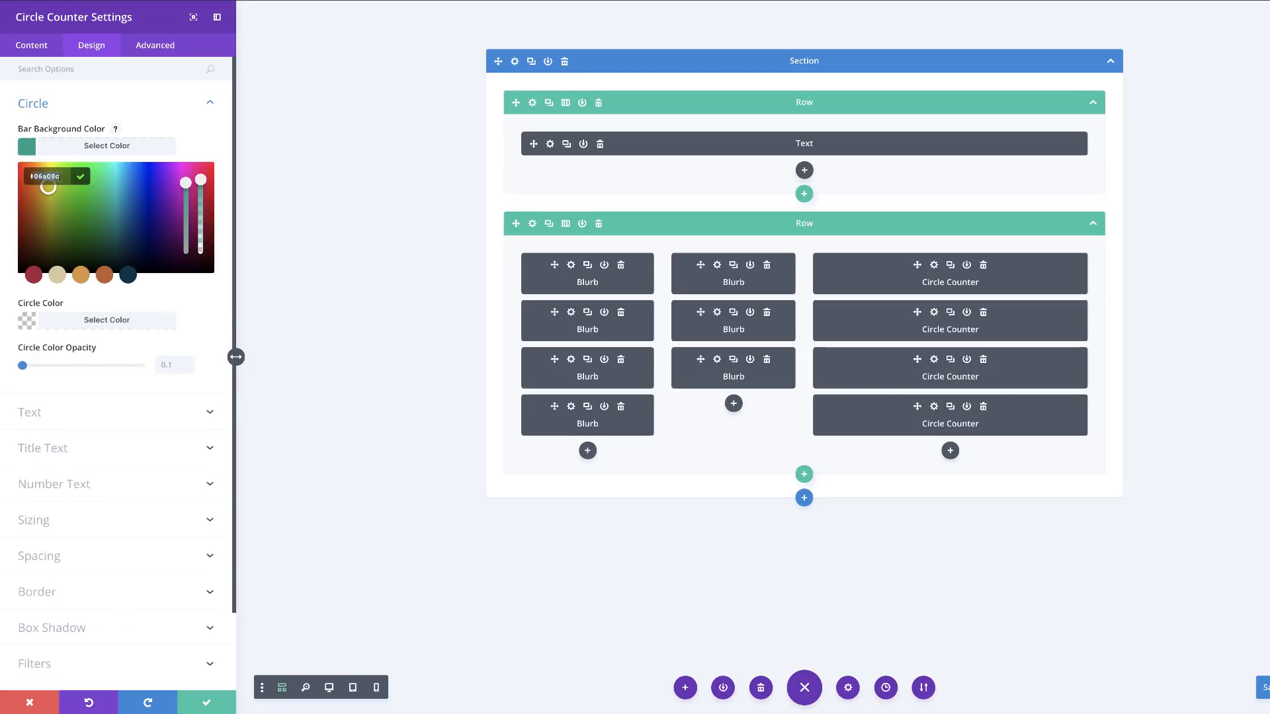
type("187d6f")
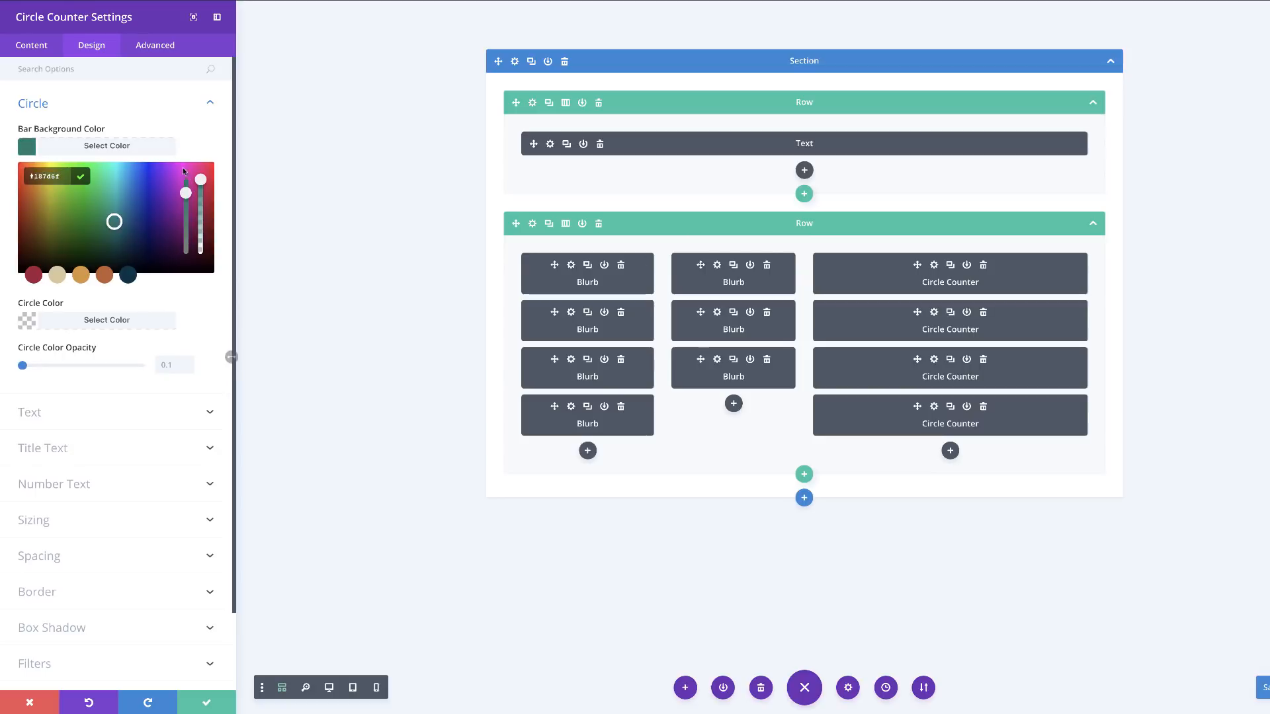
Preview the four stacked circle counters in desktop view, then return to wireframe view.
left_click(329, 690)
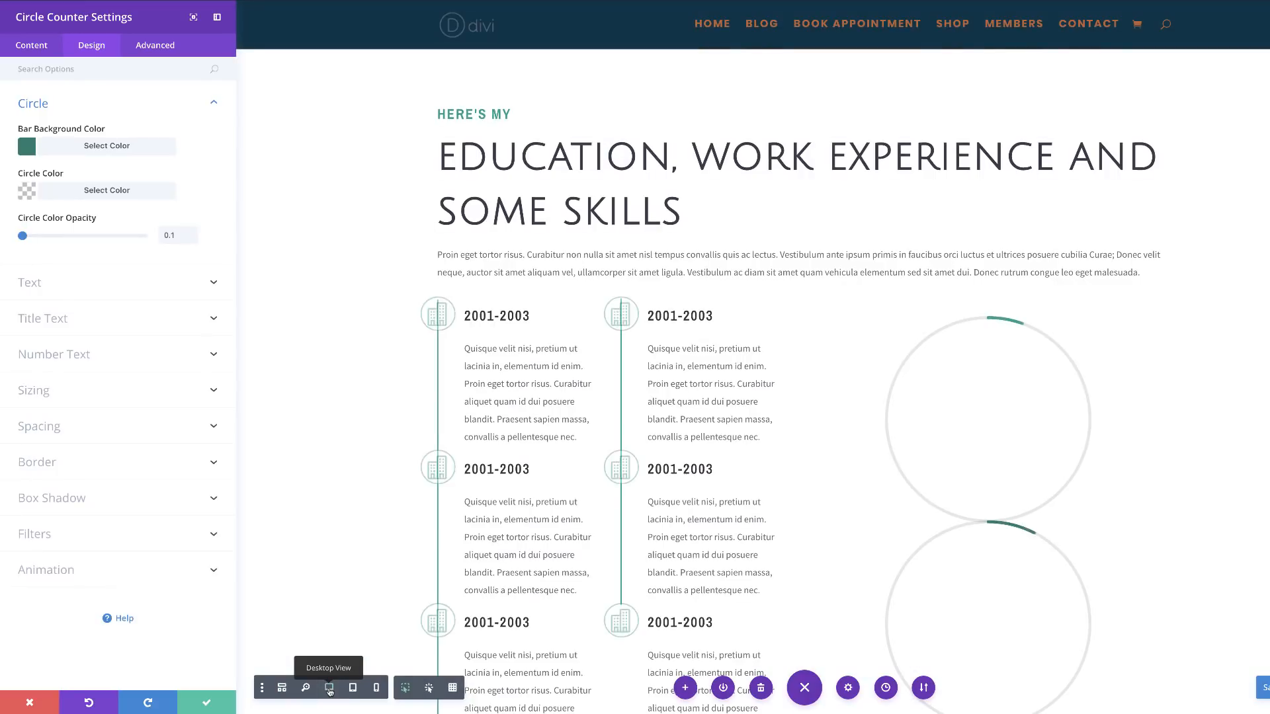
scroll(862, 434, "down", 3)
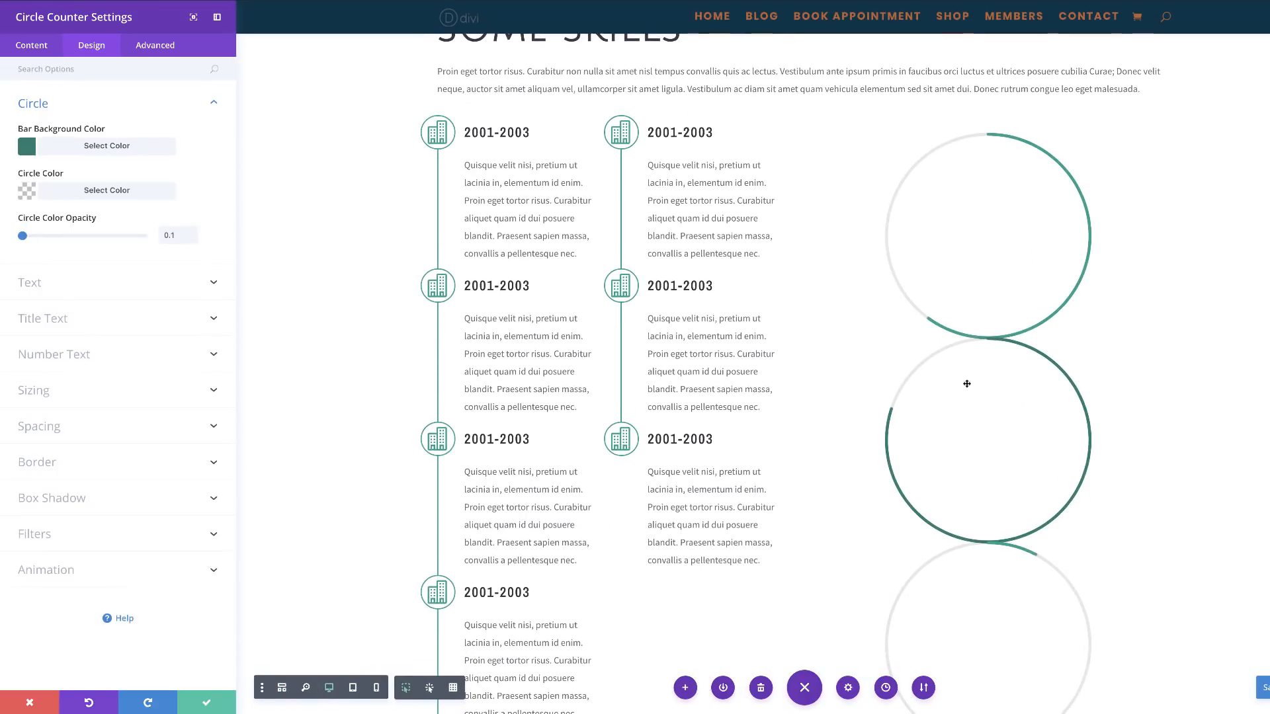
scroll(826, 449, "down", 3)
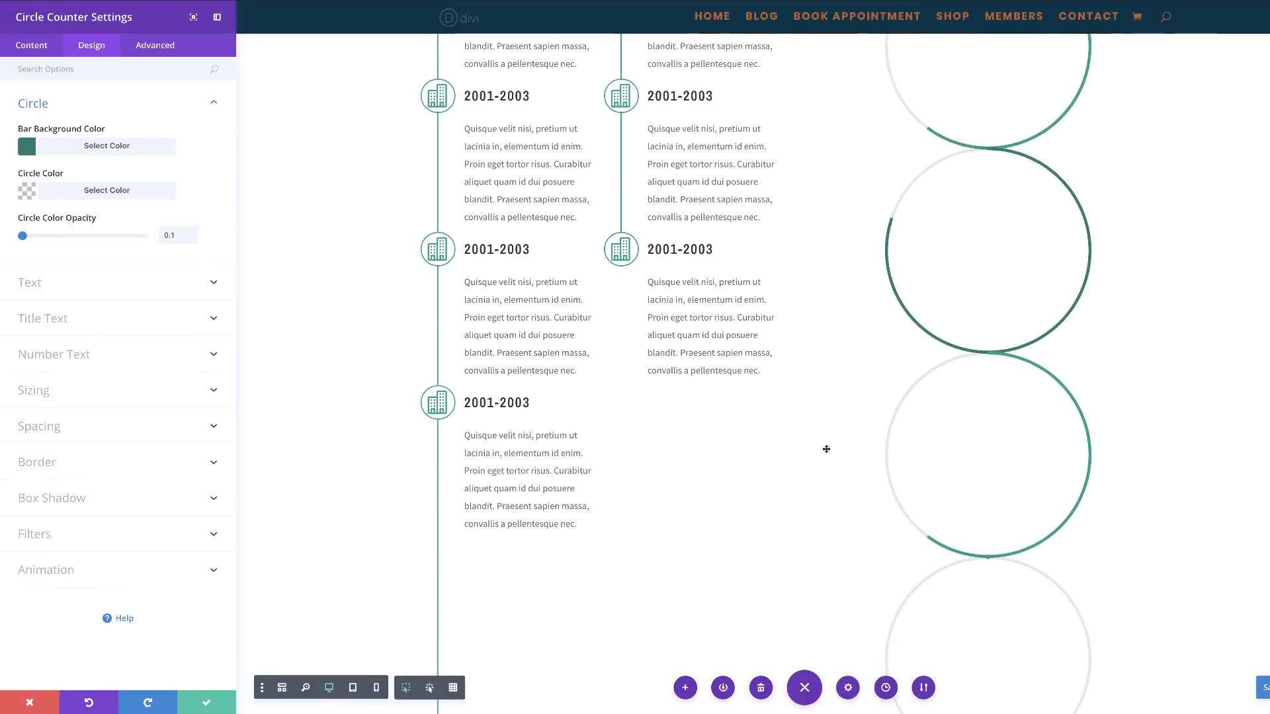
scroll(826, 450, "down", 3)
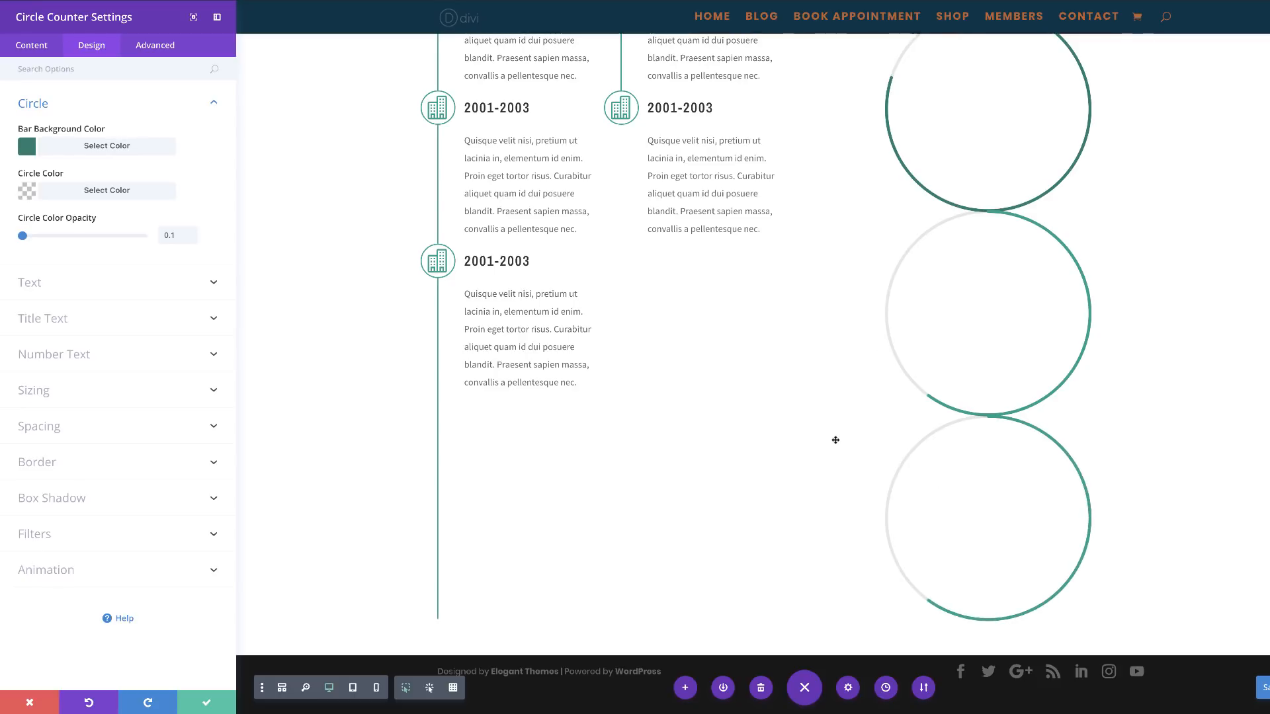
scroll(835, 441, "up", 3)
scroll(836, 441, "up", 5)
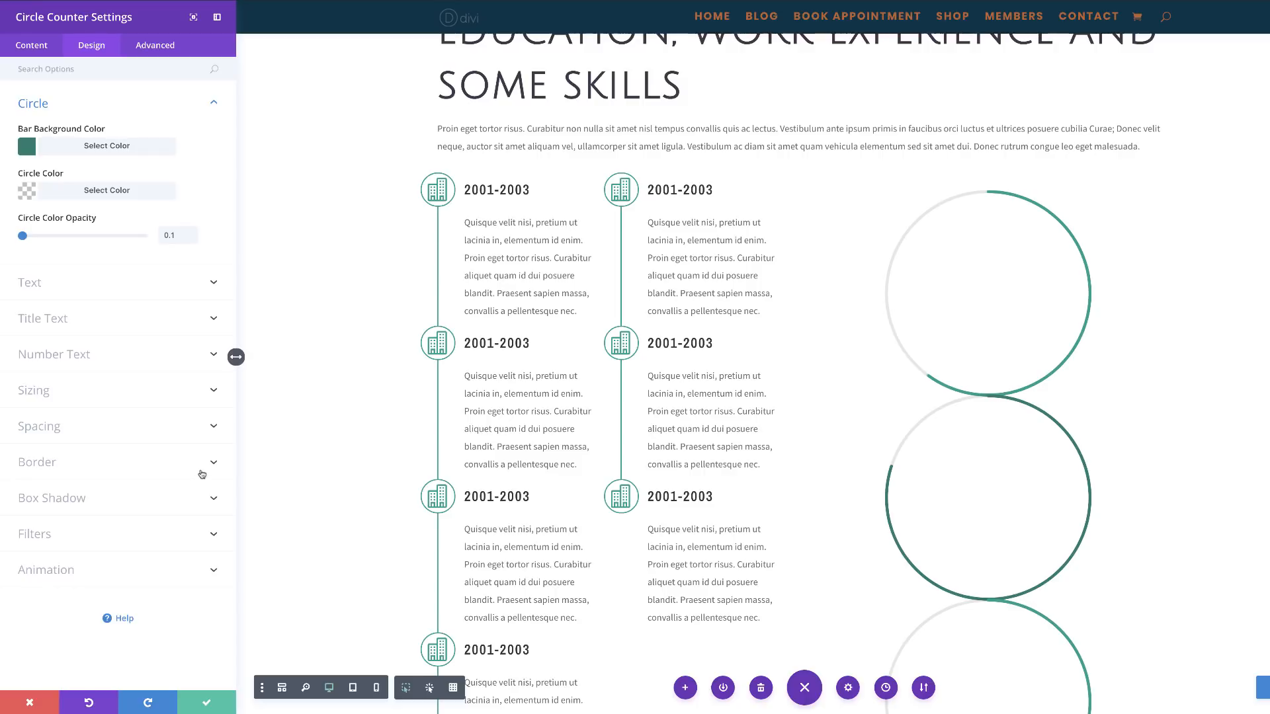
left_click(283, 689)
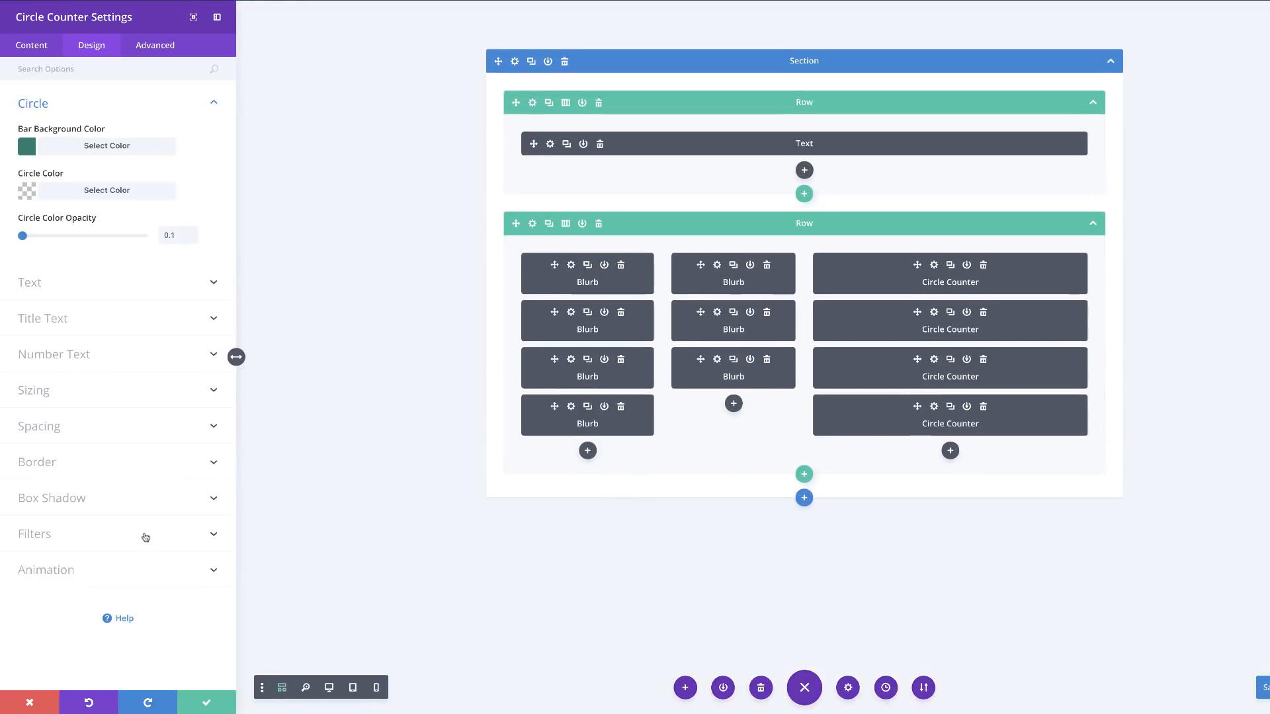
Reduce the second circle counter's width and set its custom top margin to -338px.
left_click(46, 395)
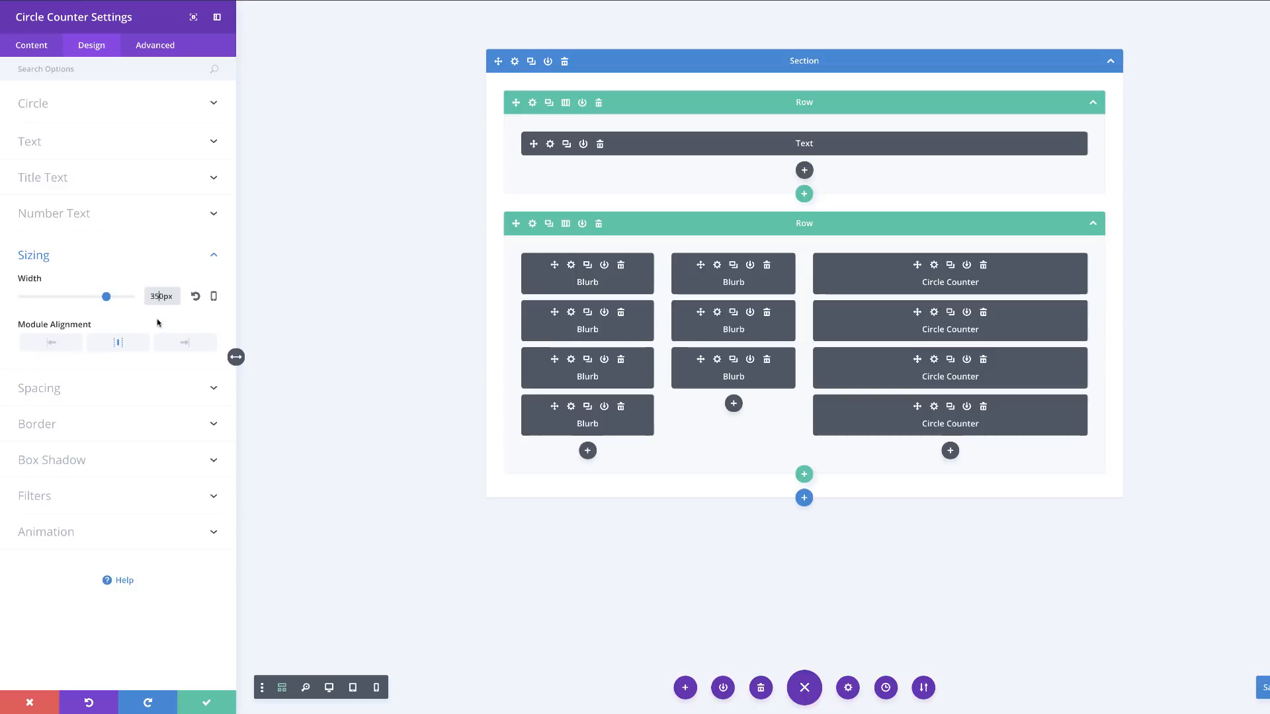
left_click(122, 255)
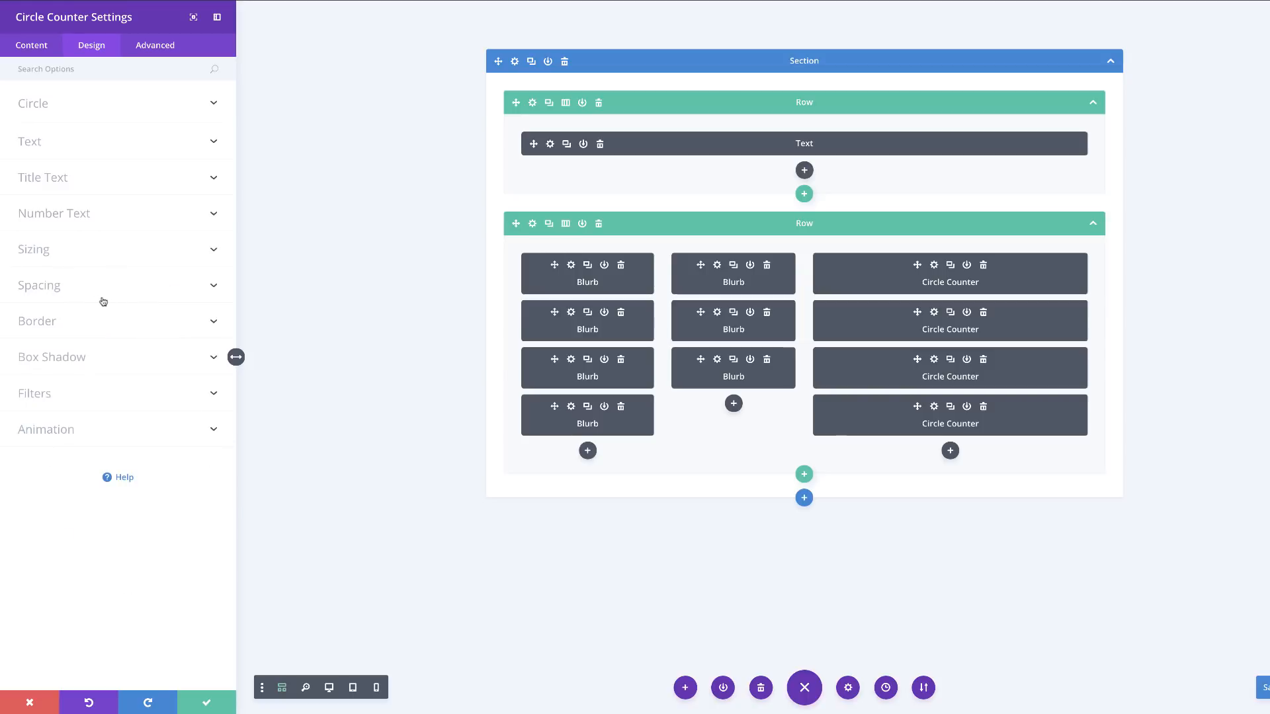
left_click(49, 287)
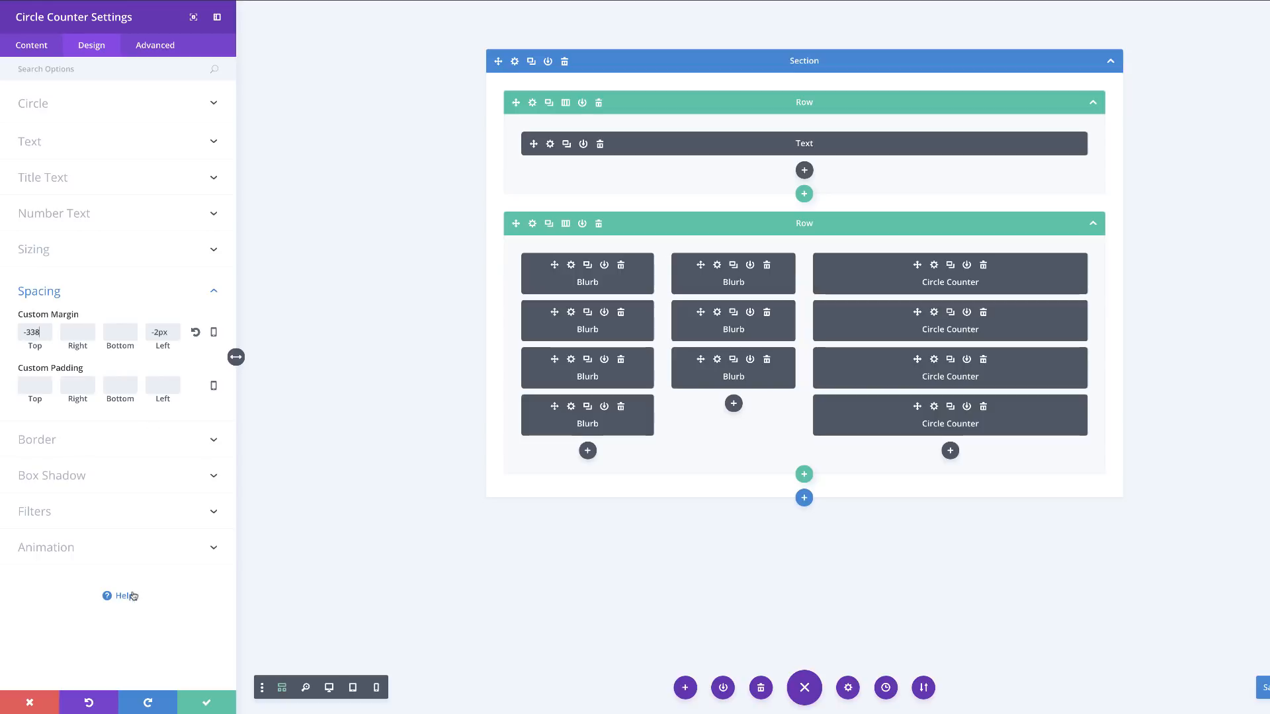
left_click(183, 622)
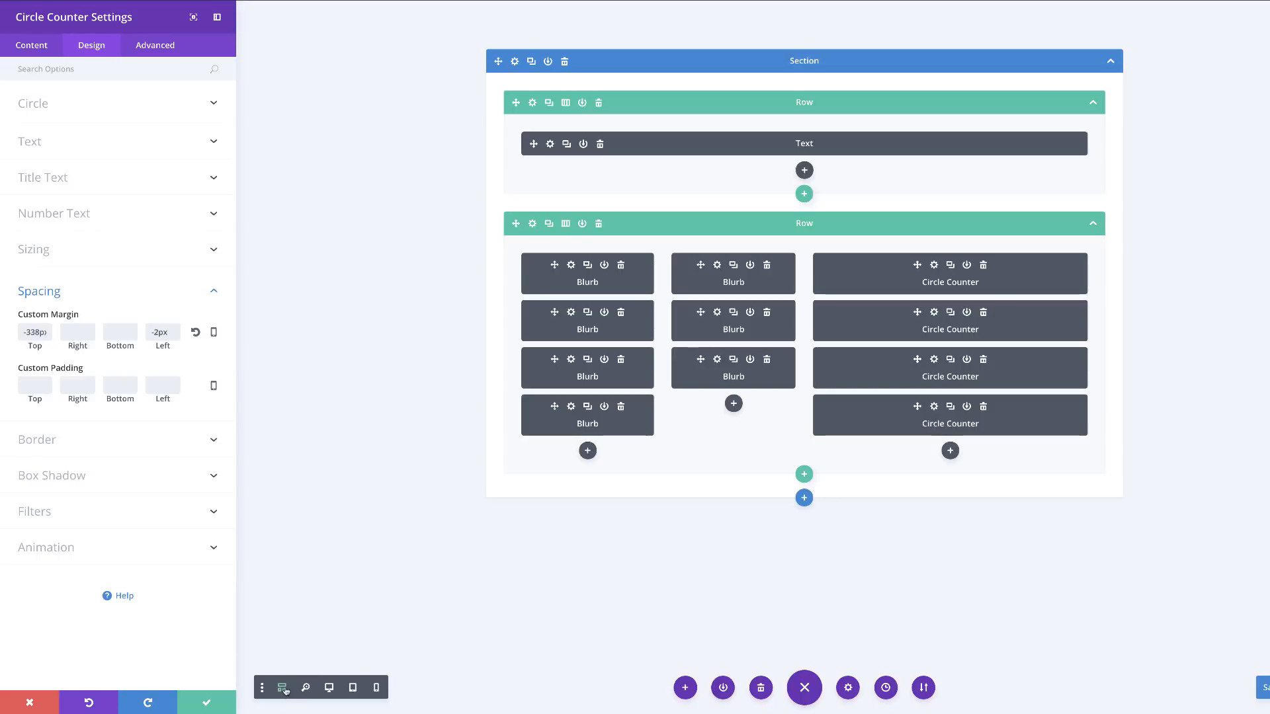
Check the first two circle counters' overlap in desktop view, and save the second counter's settings from wireframe view.
left_click(329, 688)
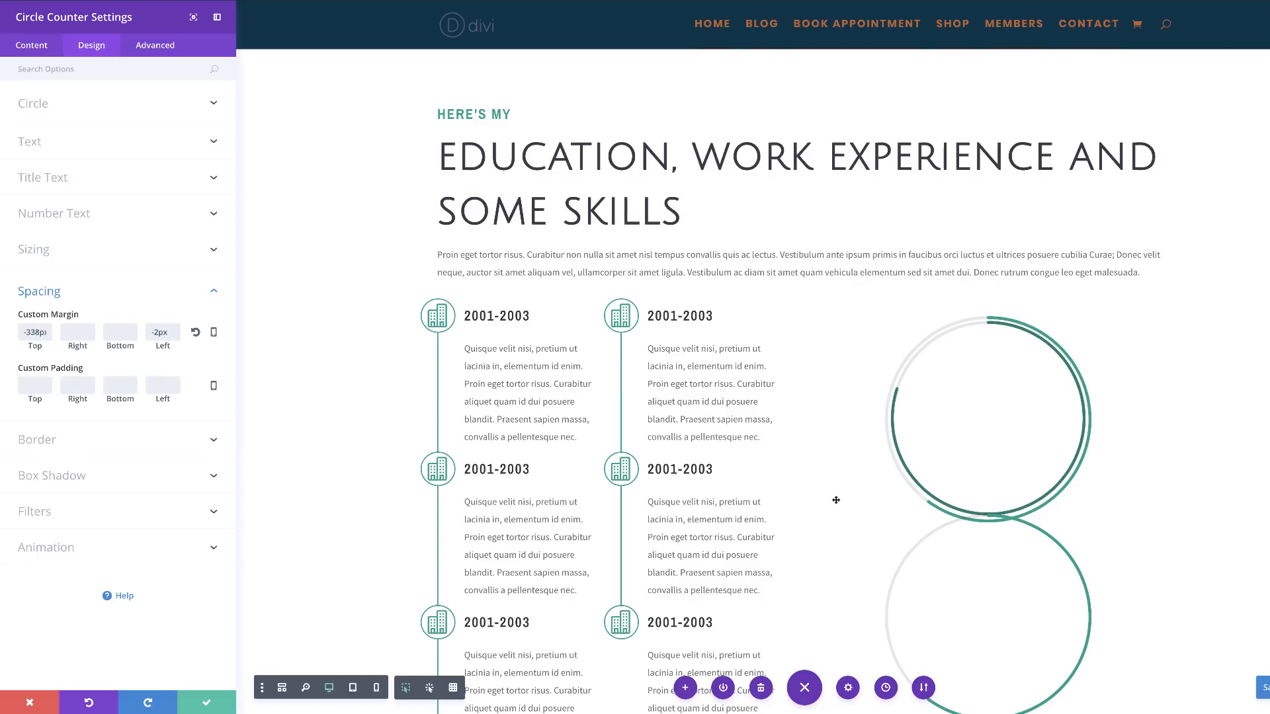
scroll(838, 501, "down", 2)
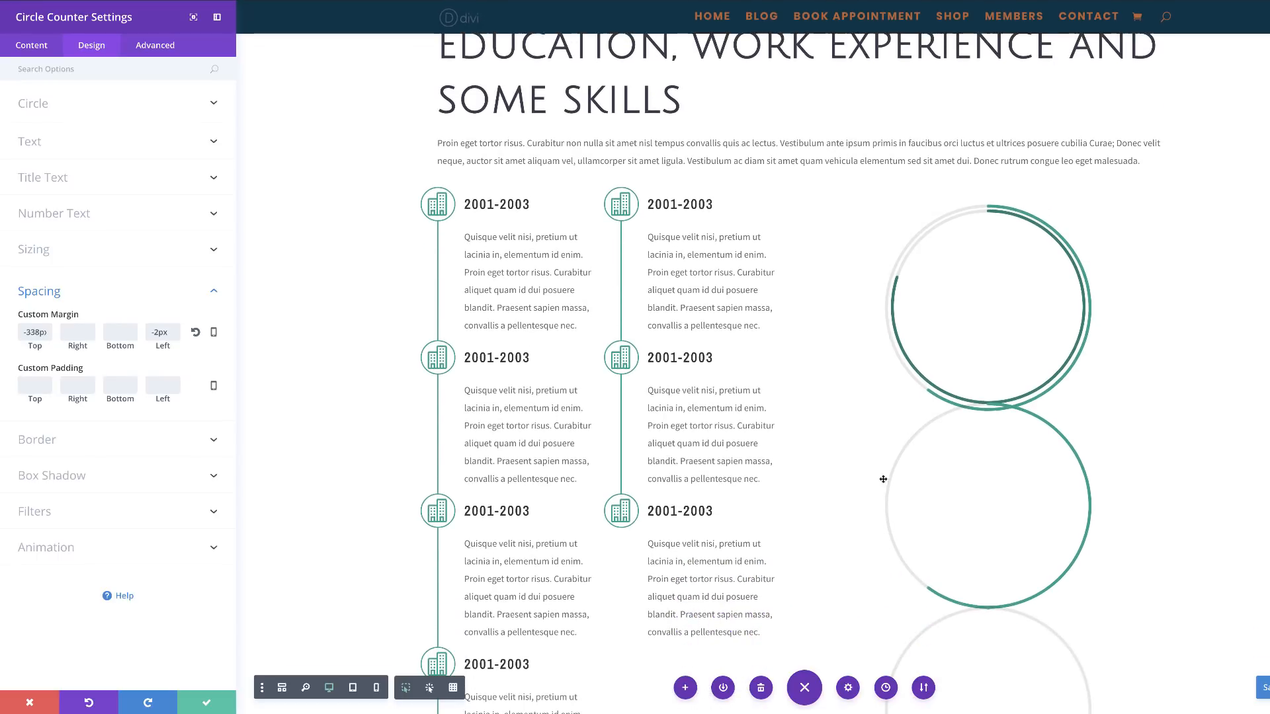
scroll(905, 547, "down", 2)
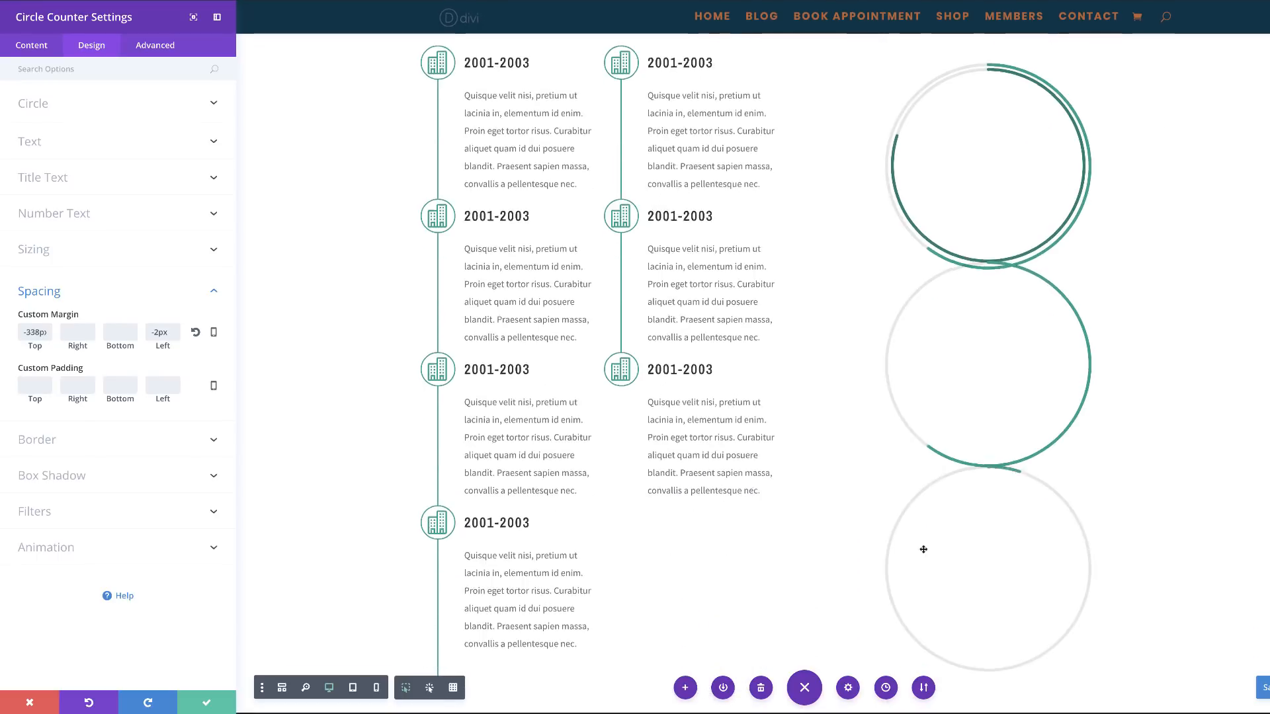
scroll(924, 549, "up", 4)
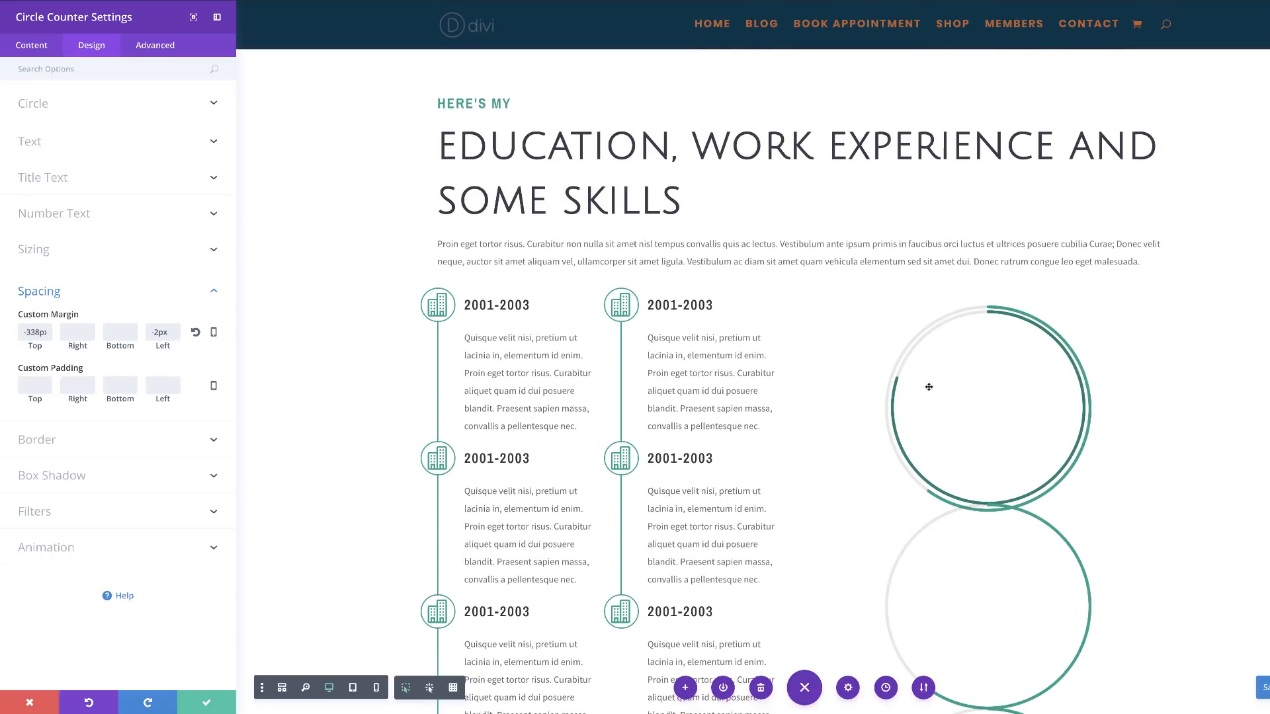
left_click(282, 690)
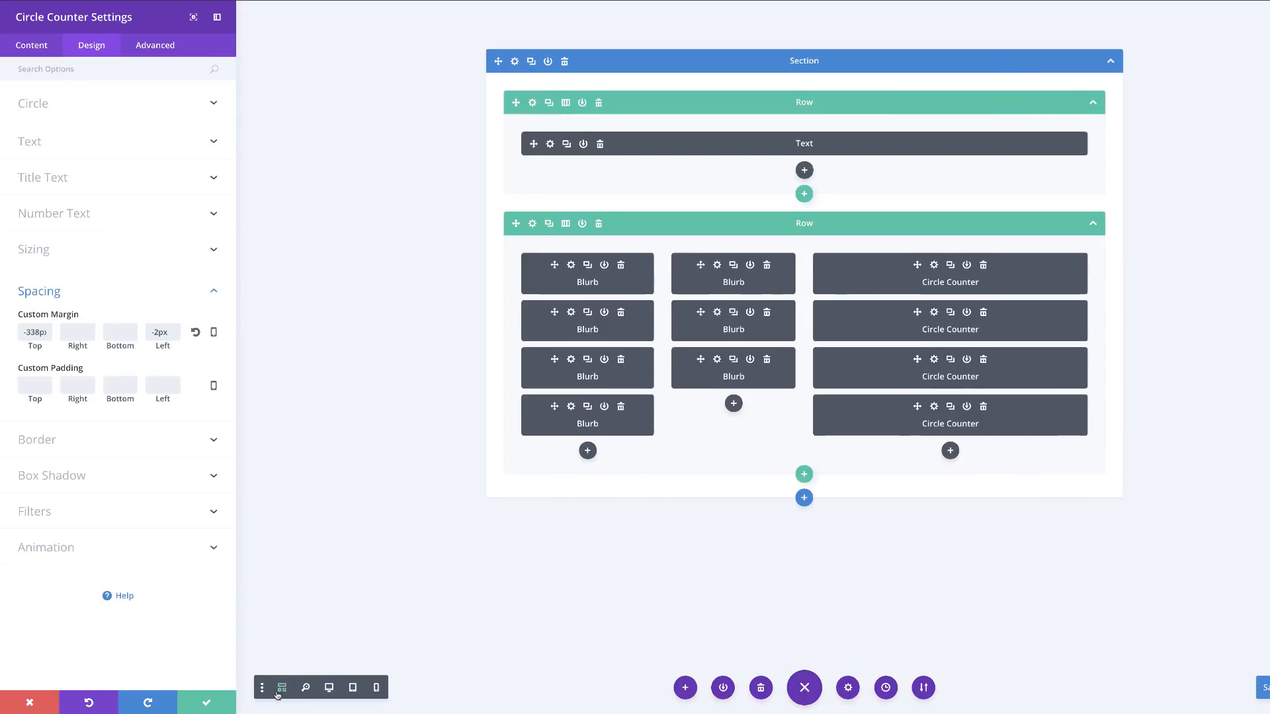
left_click(206, 704)
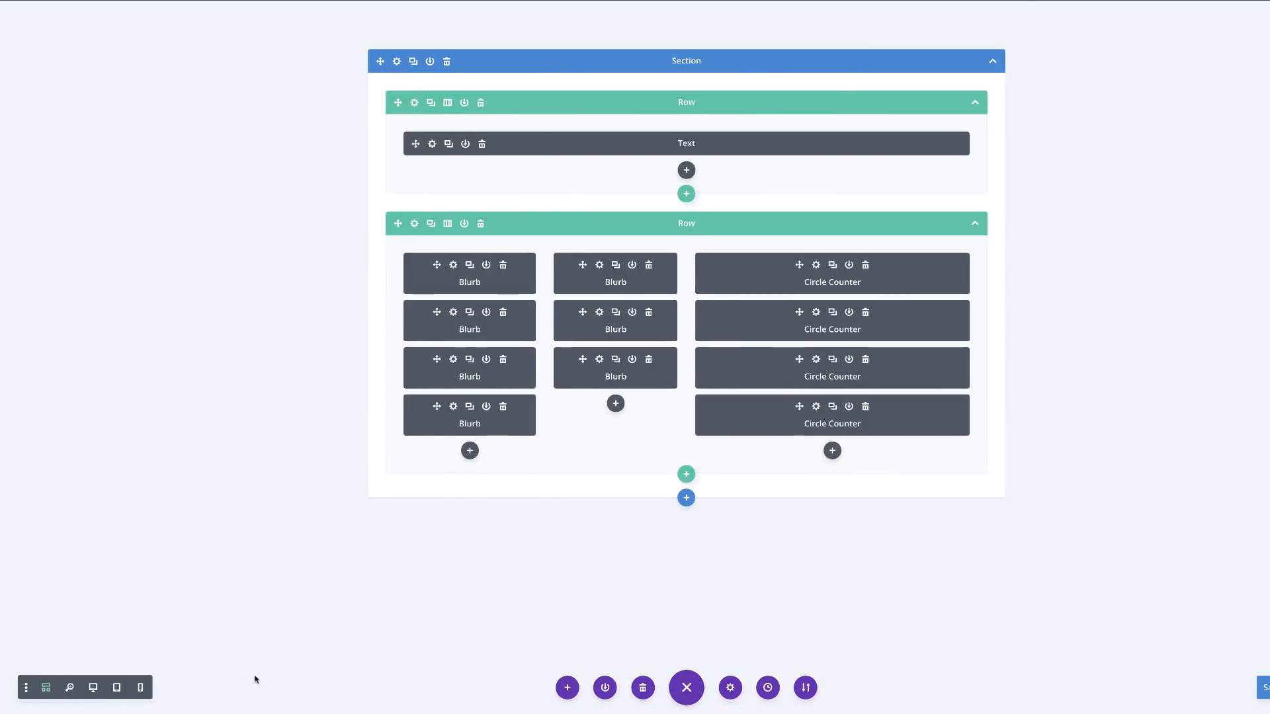
Change the third circle counter's number and set its bar background color to #eec42d.
left_click(816, 360)
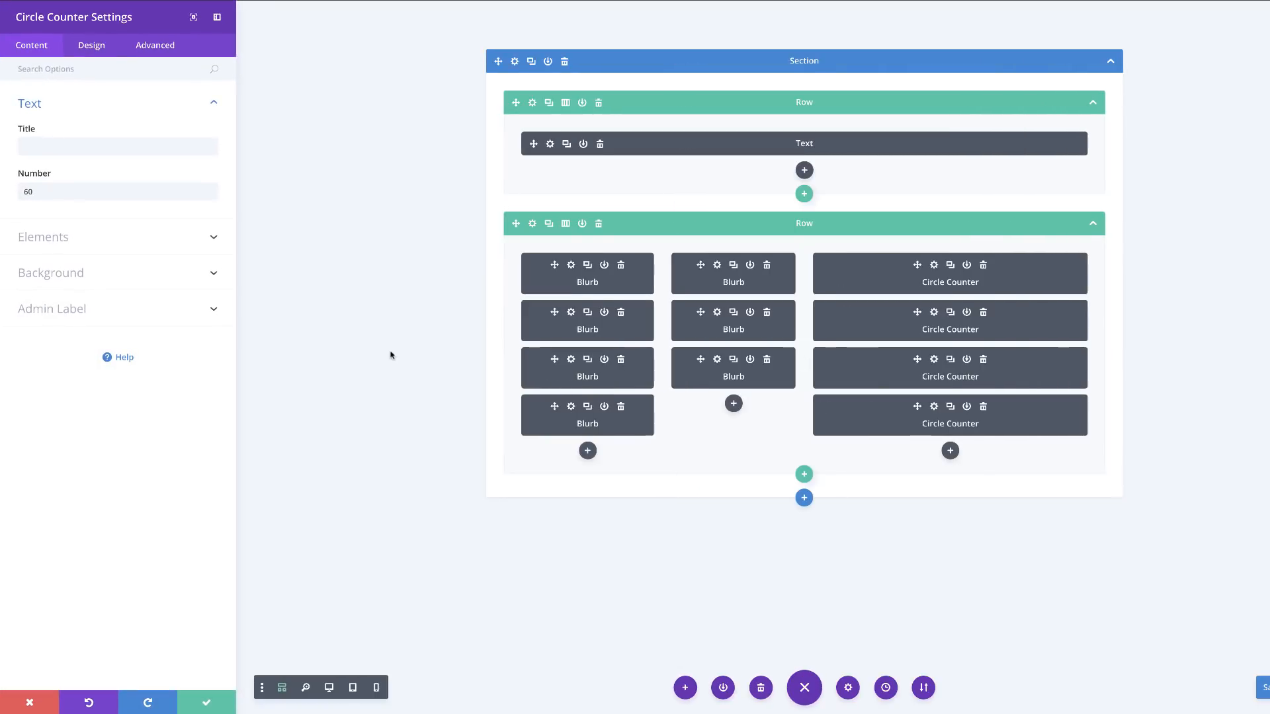
left_click(26, 192)
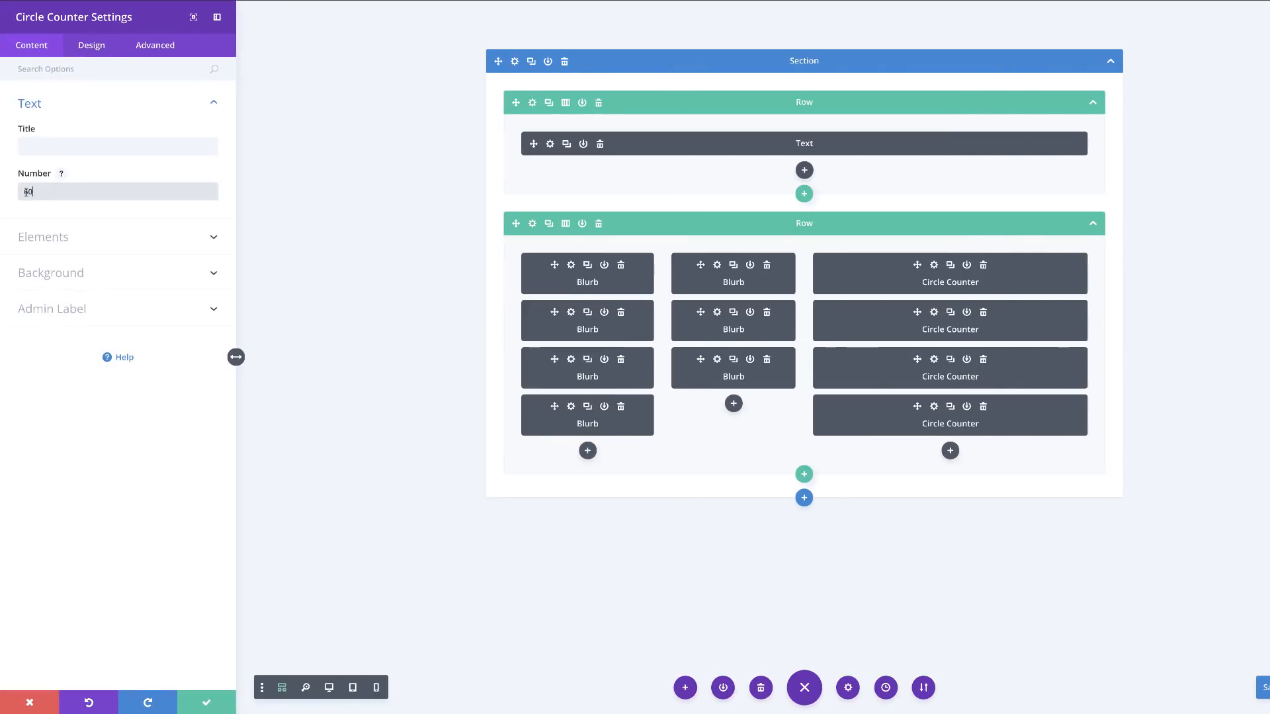
left_click(91, 45)
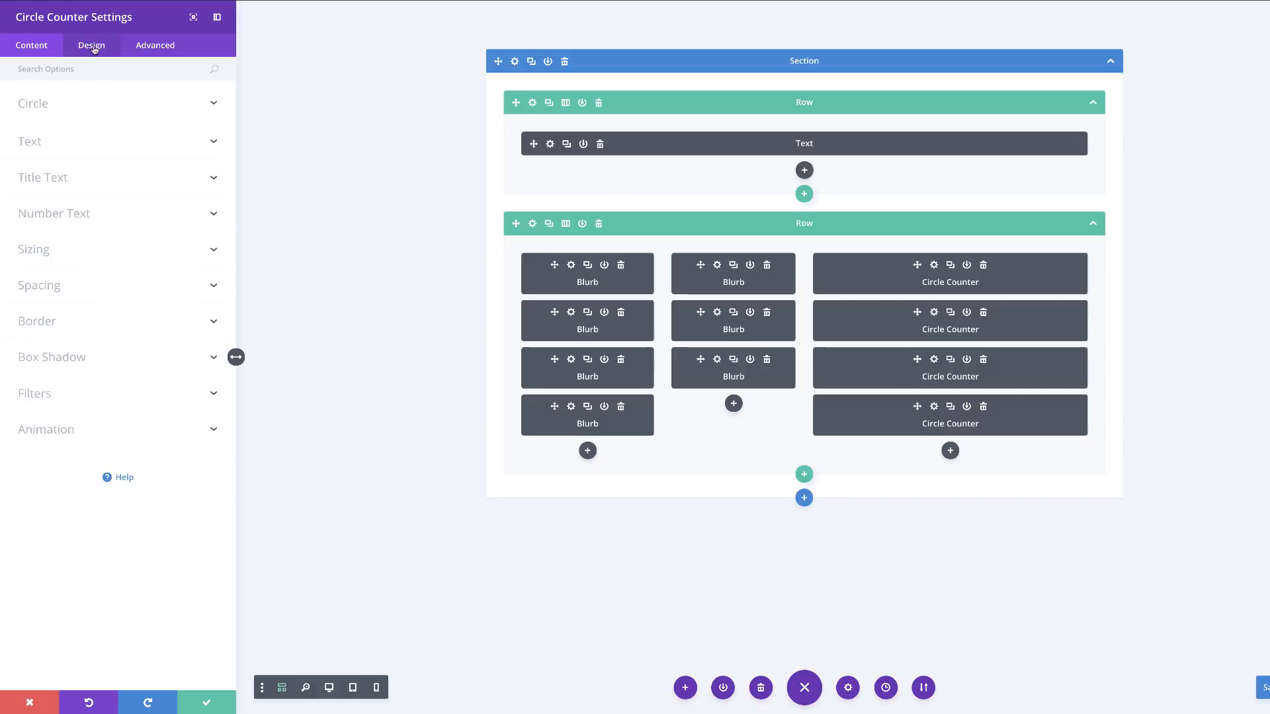
left_click(47, 106)
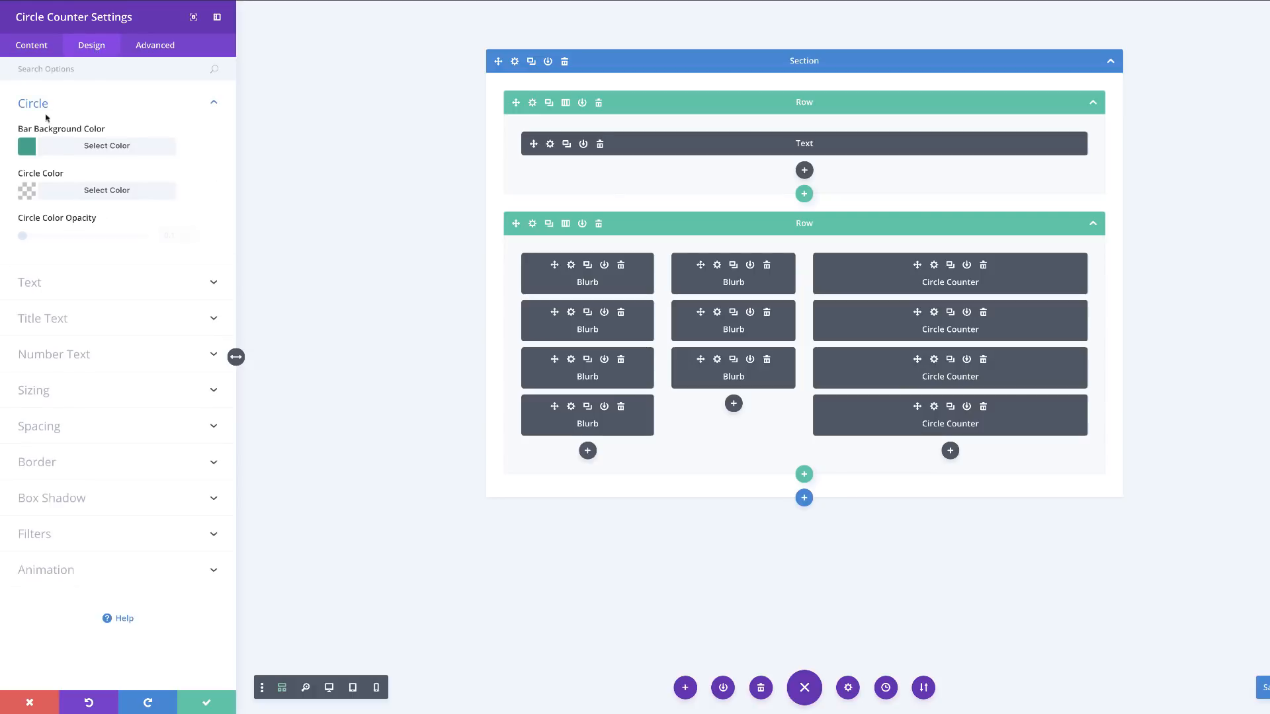
left_click(27, 148)
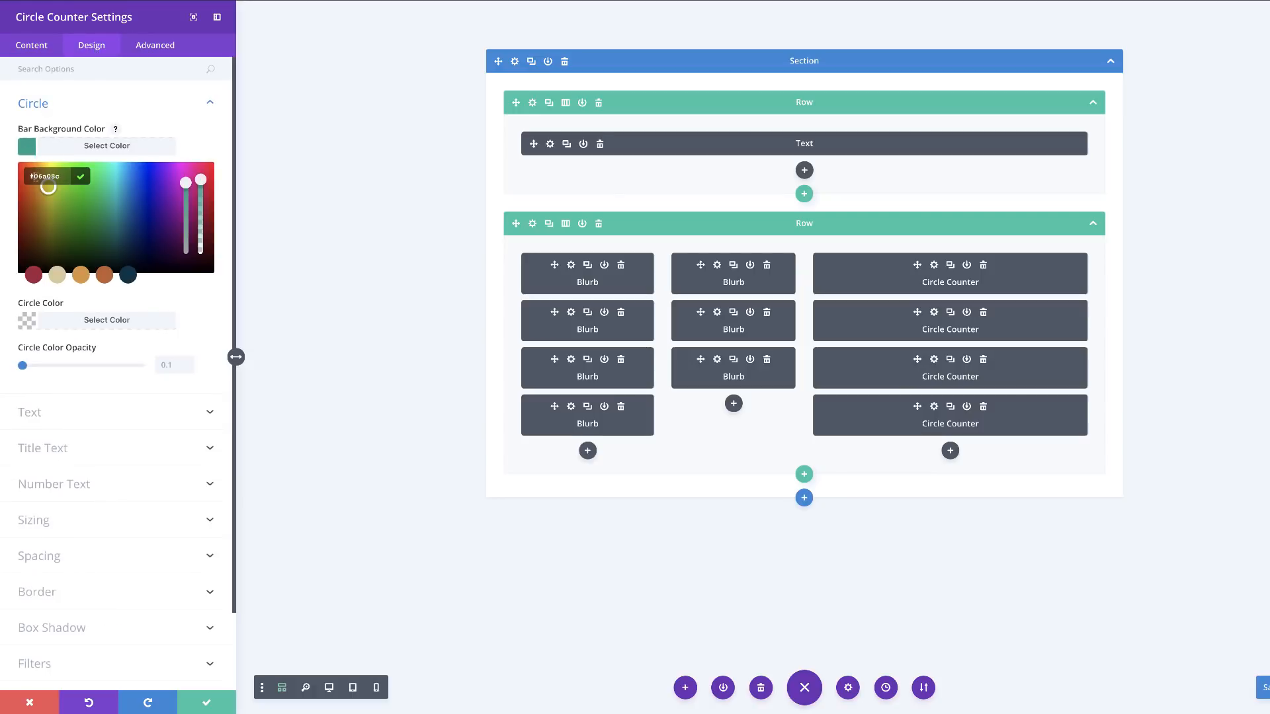
type("#eec42d")
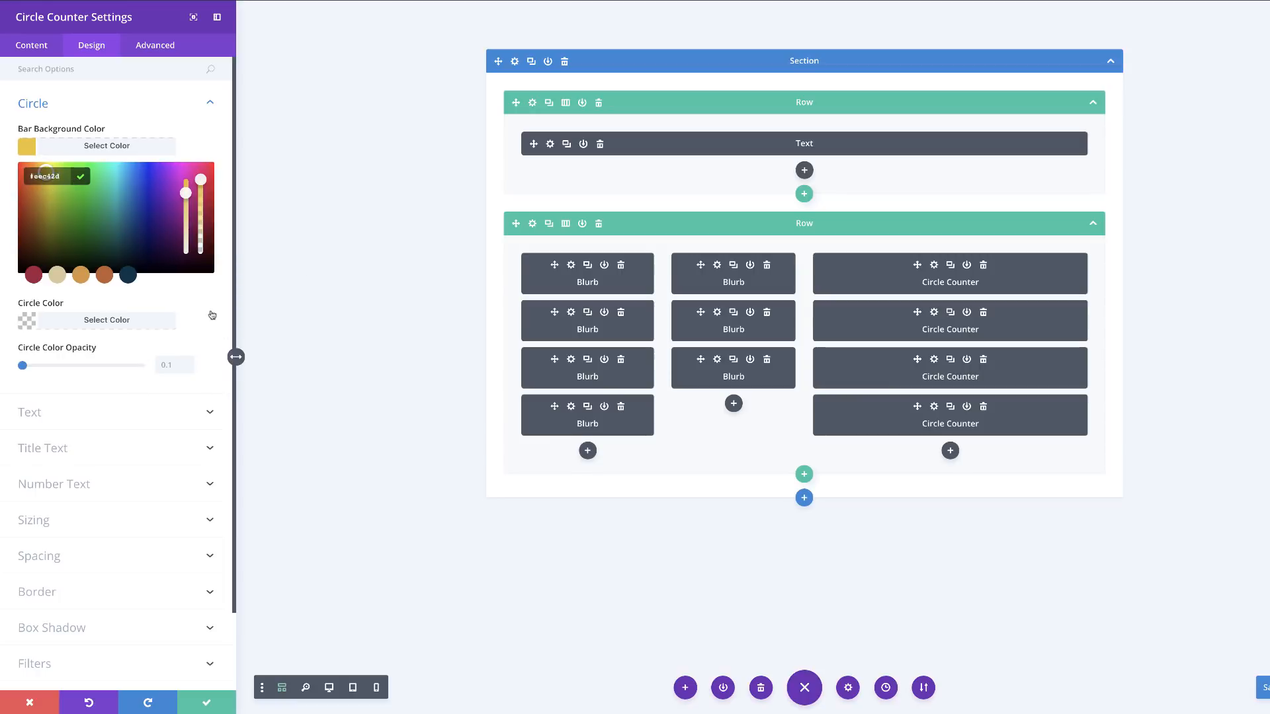
left_click(211, 315)
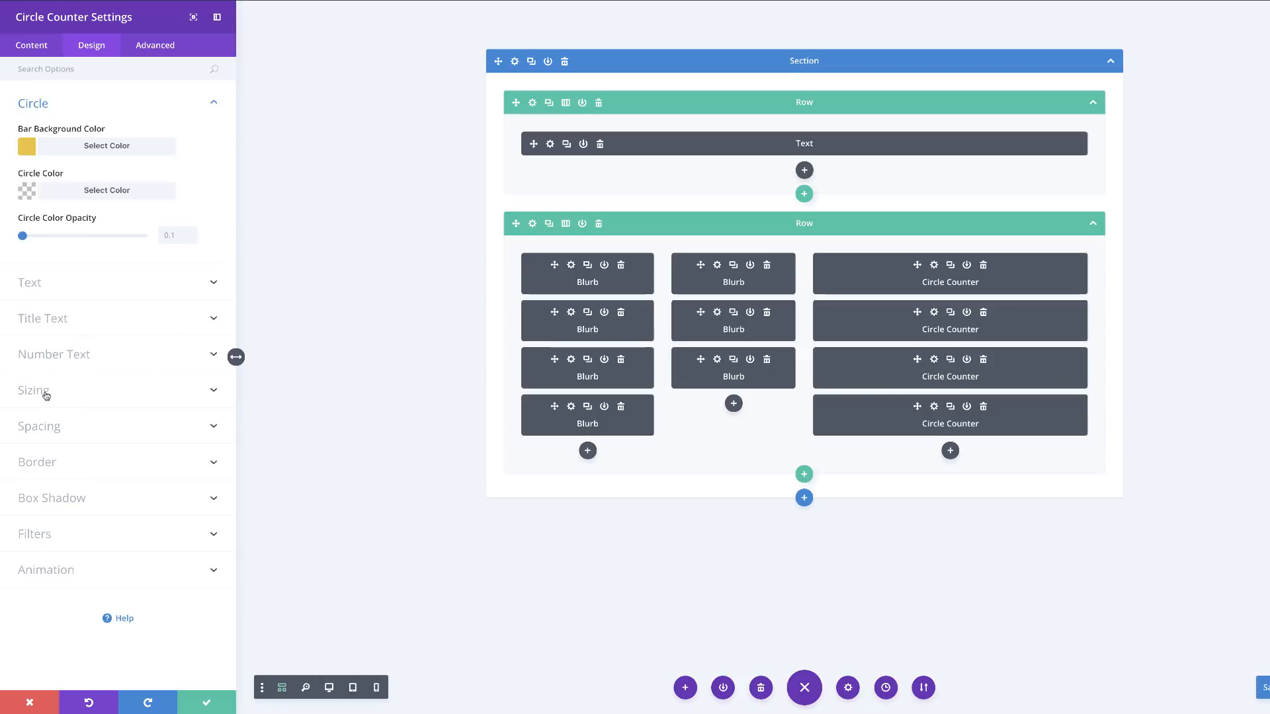
Set the third circle counter's width to 310px.
left_click(46, 395)
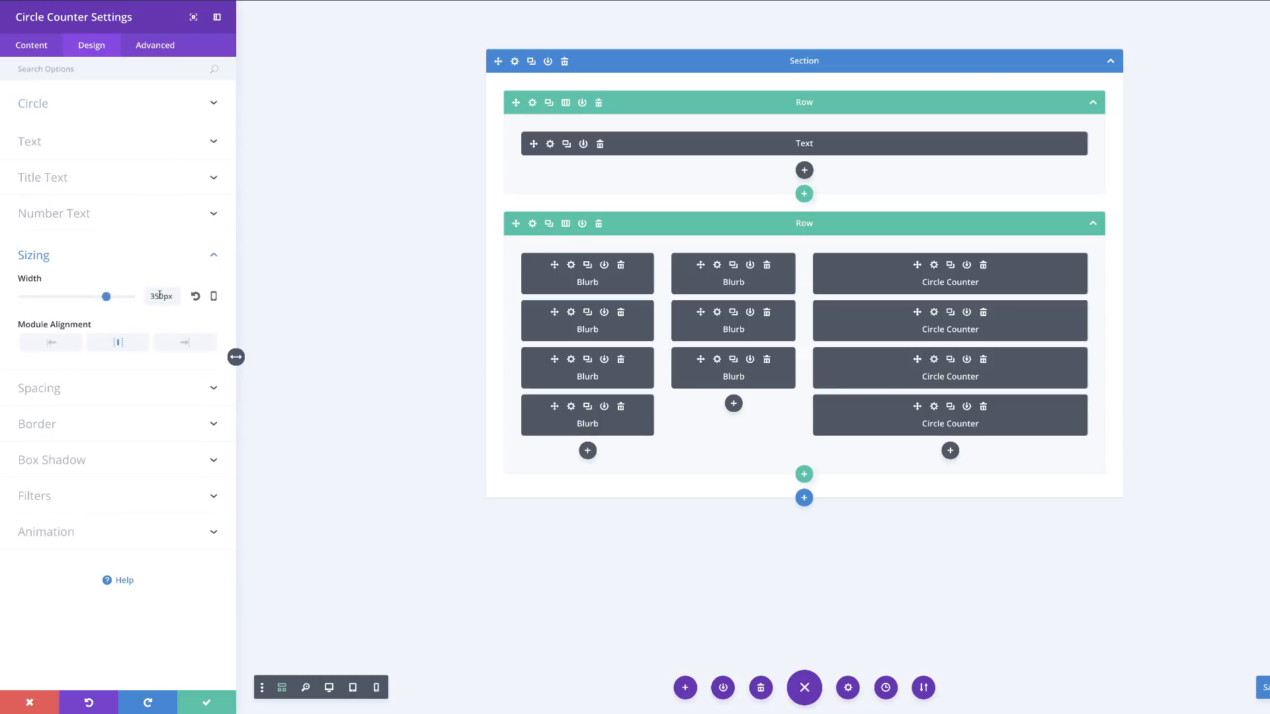
left_click(159, 296)
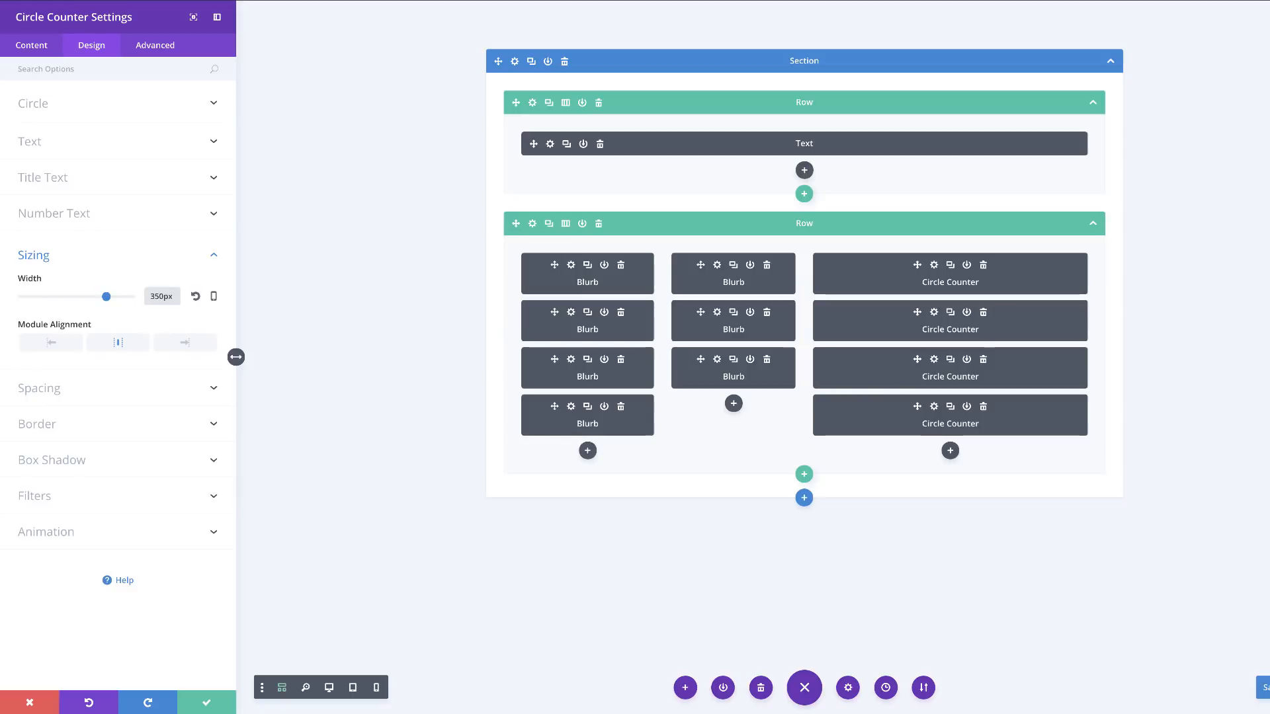
key("BackSpace")
type("1")
key("Return")
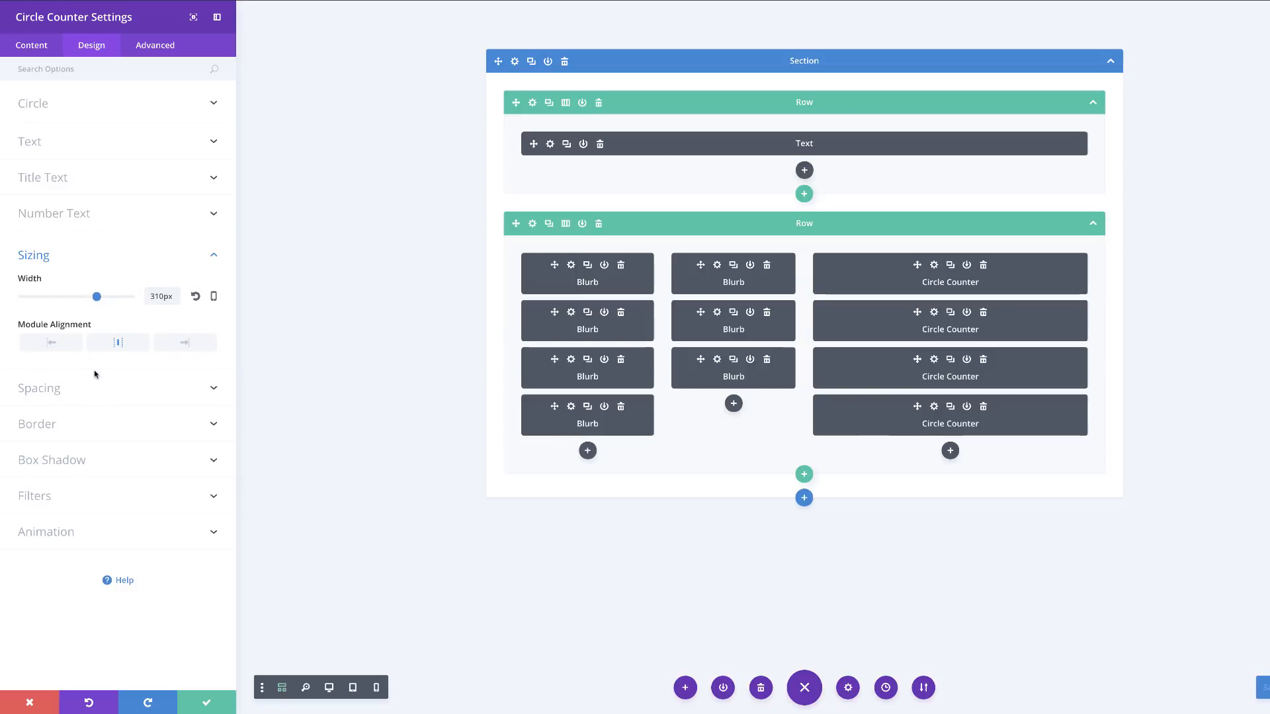
Set the third circle counter's custom top margin to -318px and preview the nested circles in desktop view.
left_click(59, 392)
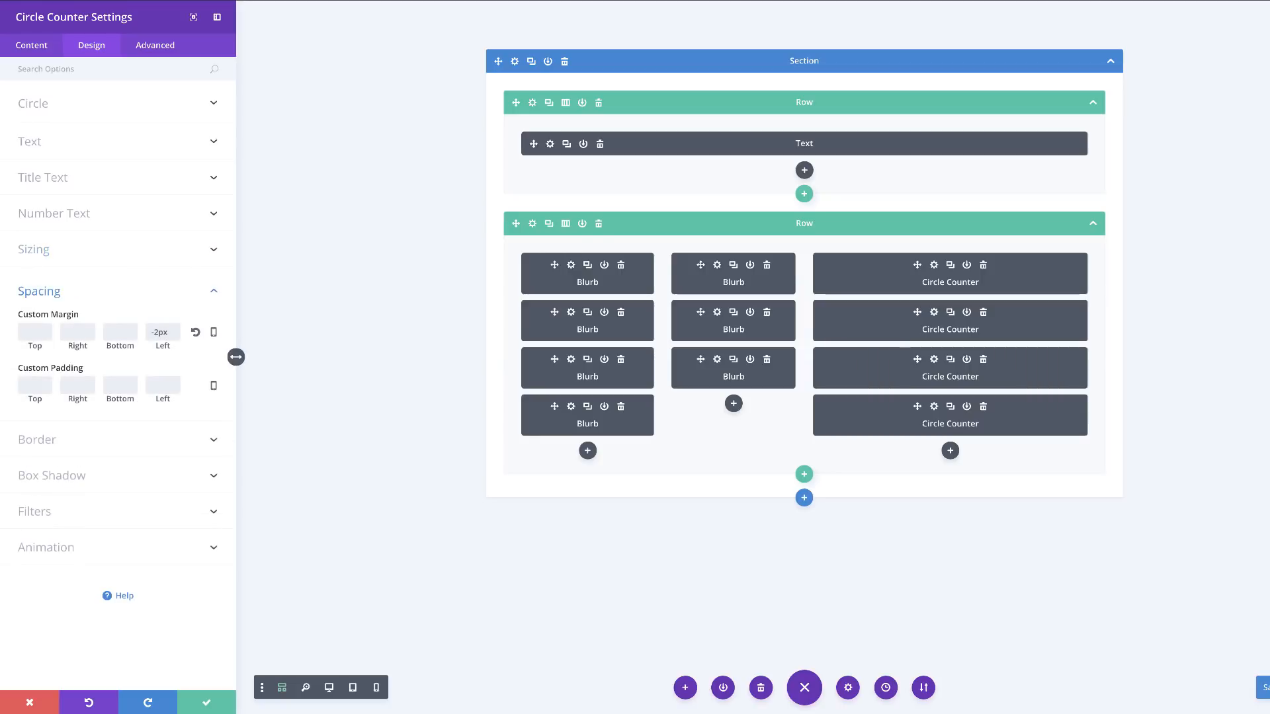
type("-318px")
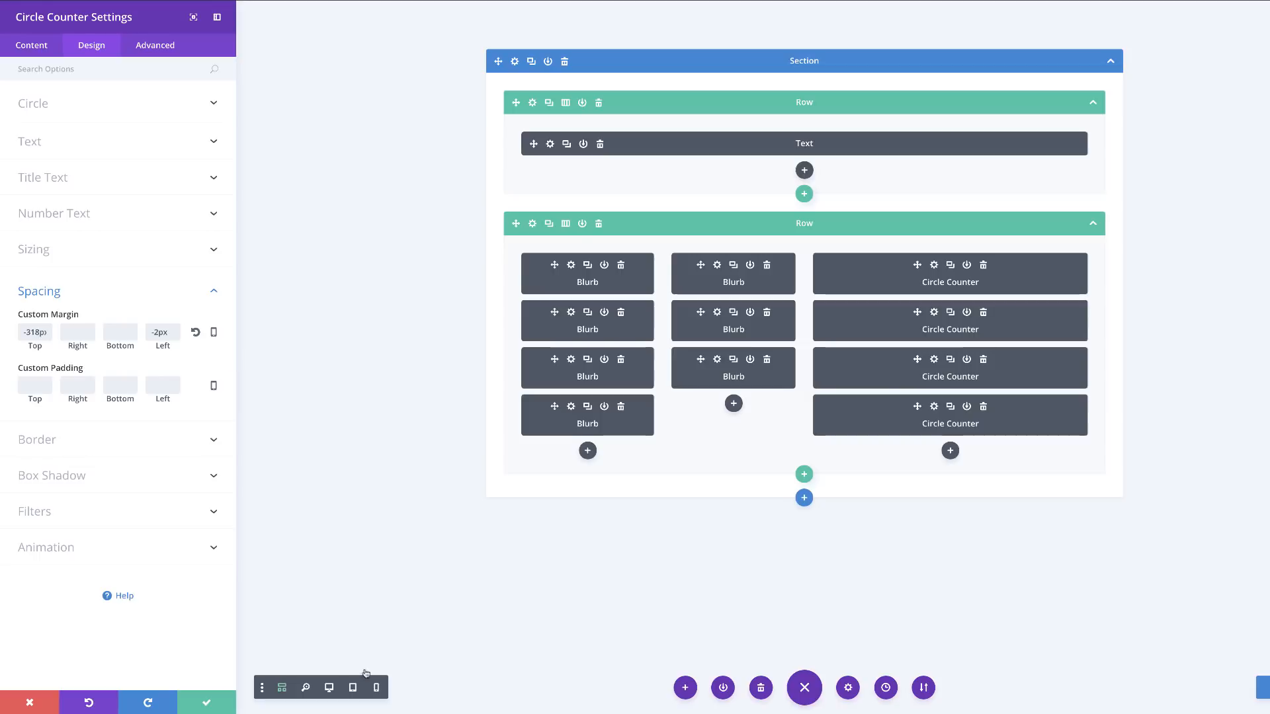
left_click(330, 689)
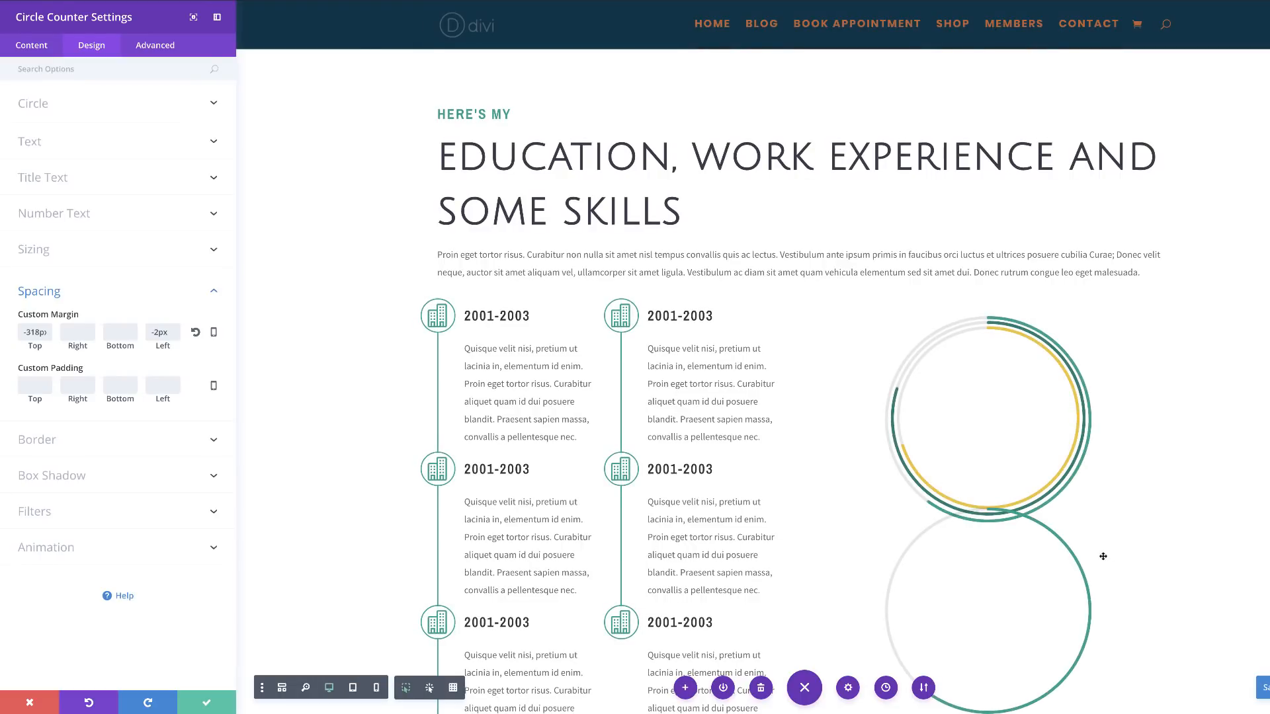
scroll(1103, 557, "down", 3)
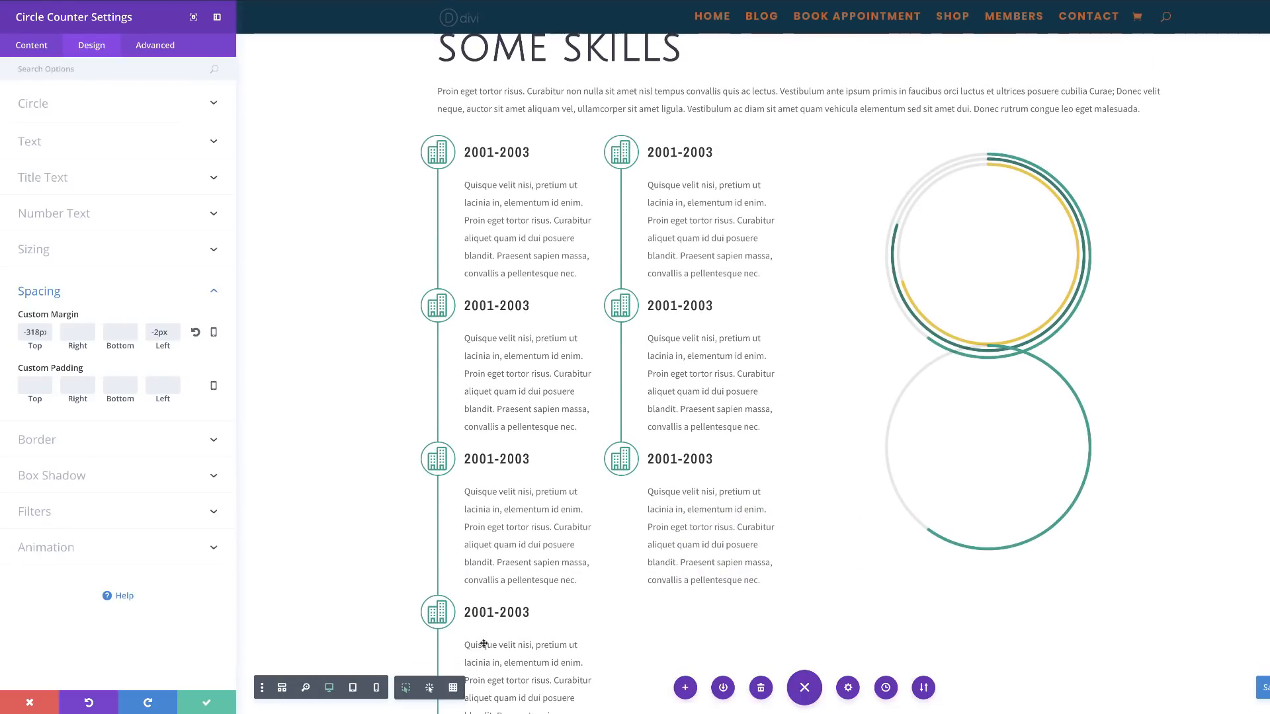
Save the third circle counter's settings and set the fourth circle counter's number to 90.
left_click(281, 689)
left_click(205, 704)
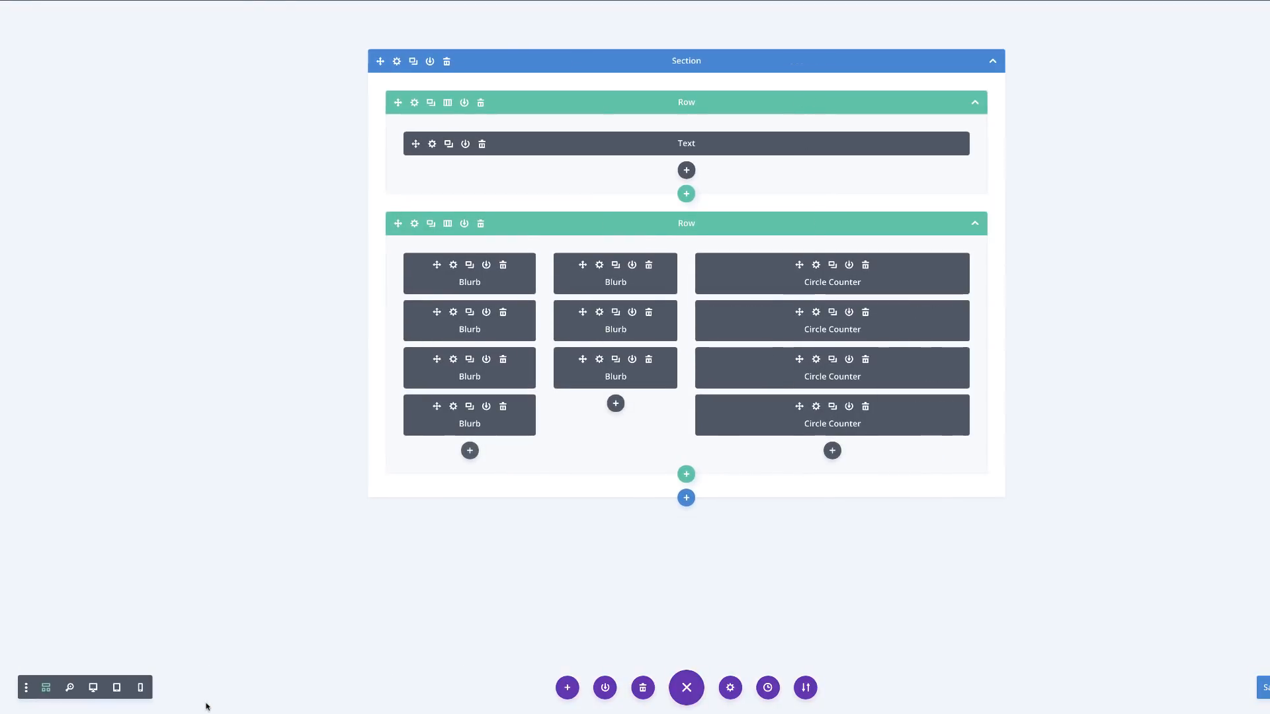
left_click(816, 406)
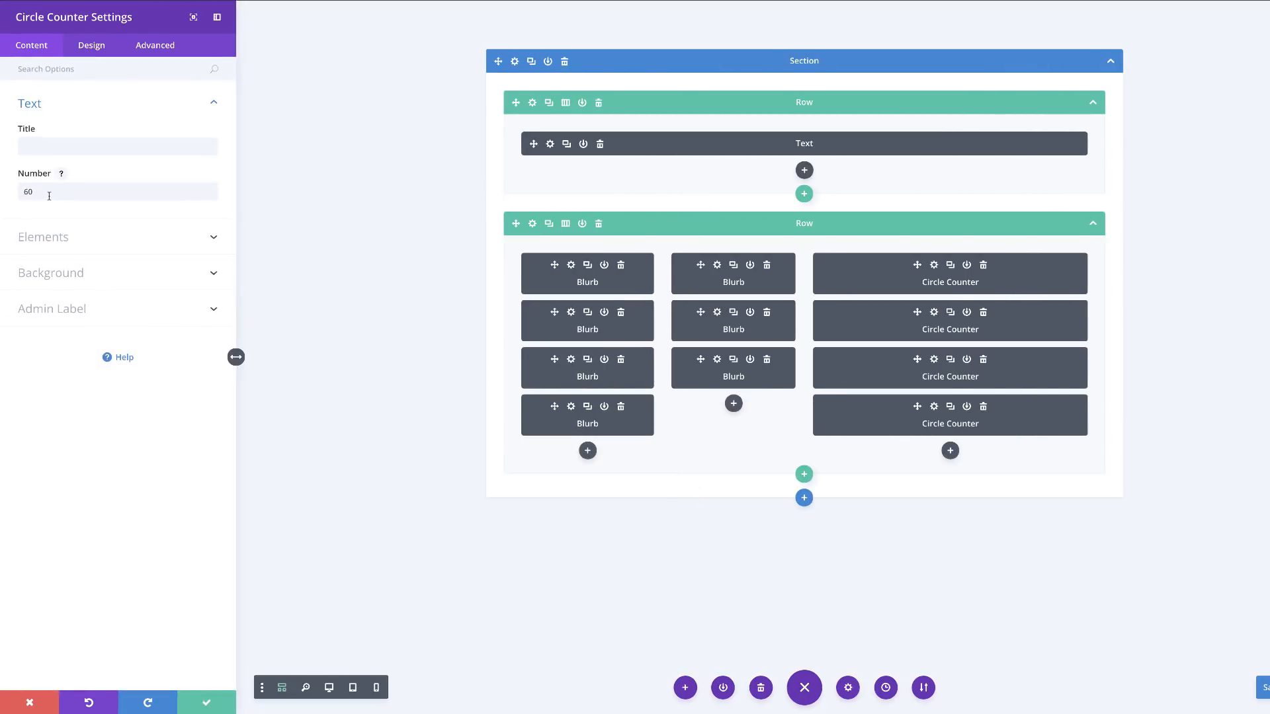
left_click(29, 191)
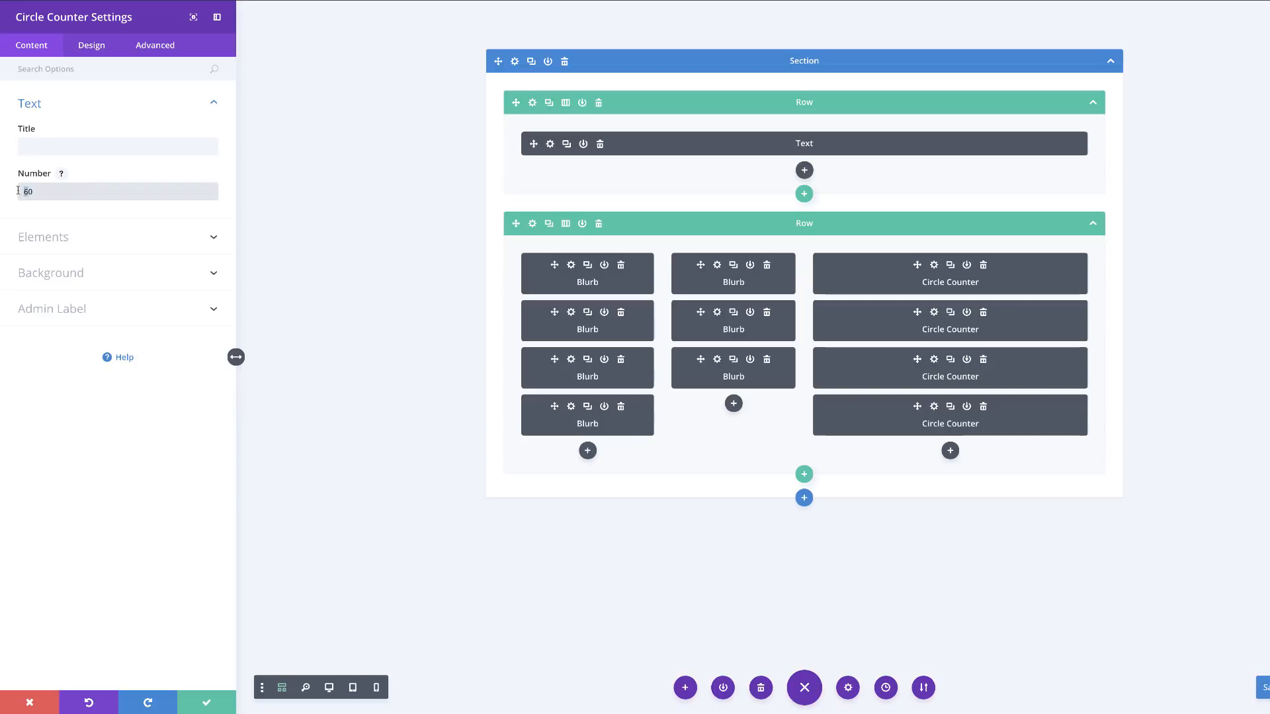
Set the fourth circle counter's bar background color to #3d394b.
left_click(90, 47)
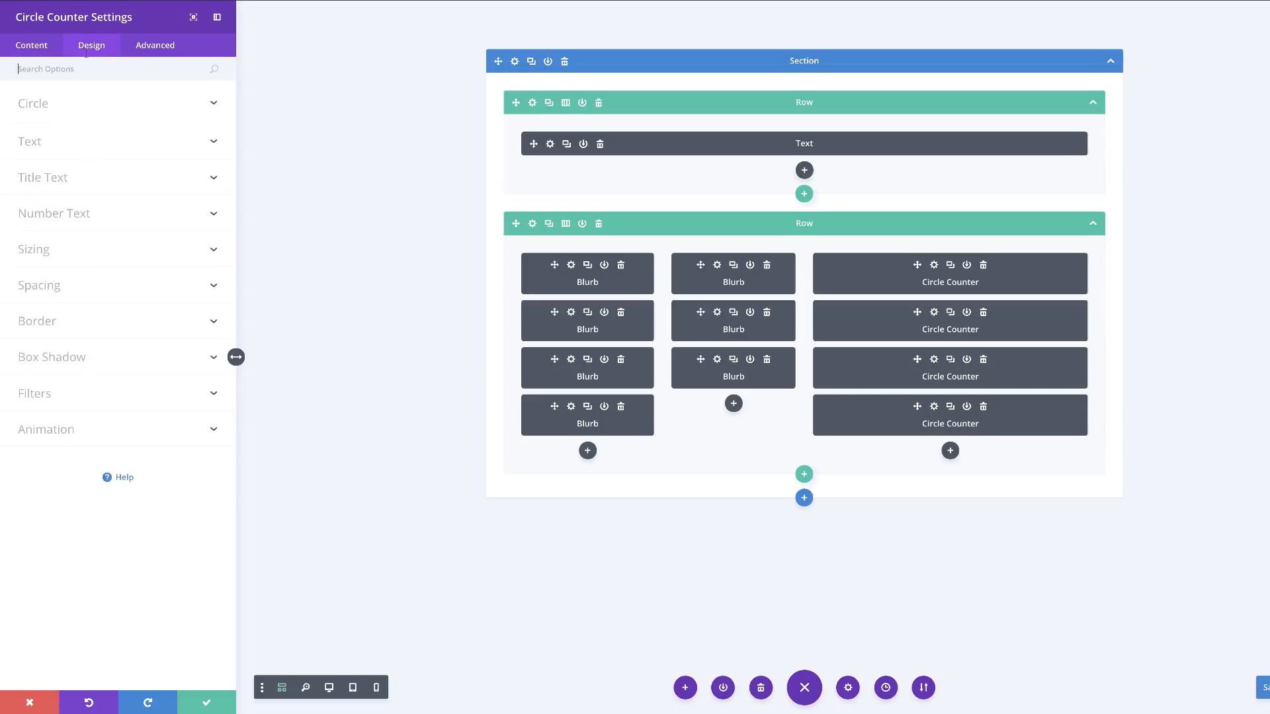
left_click(46, 104)
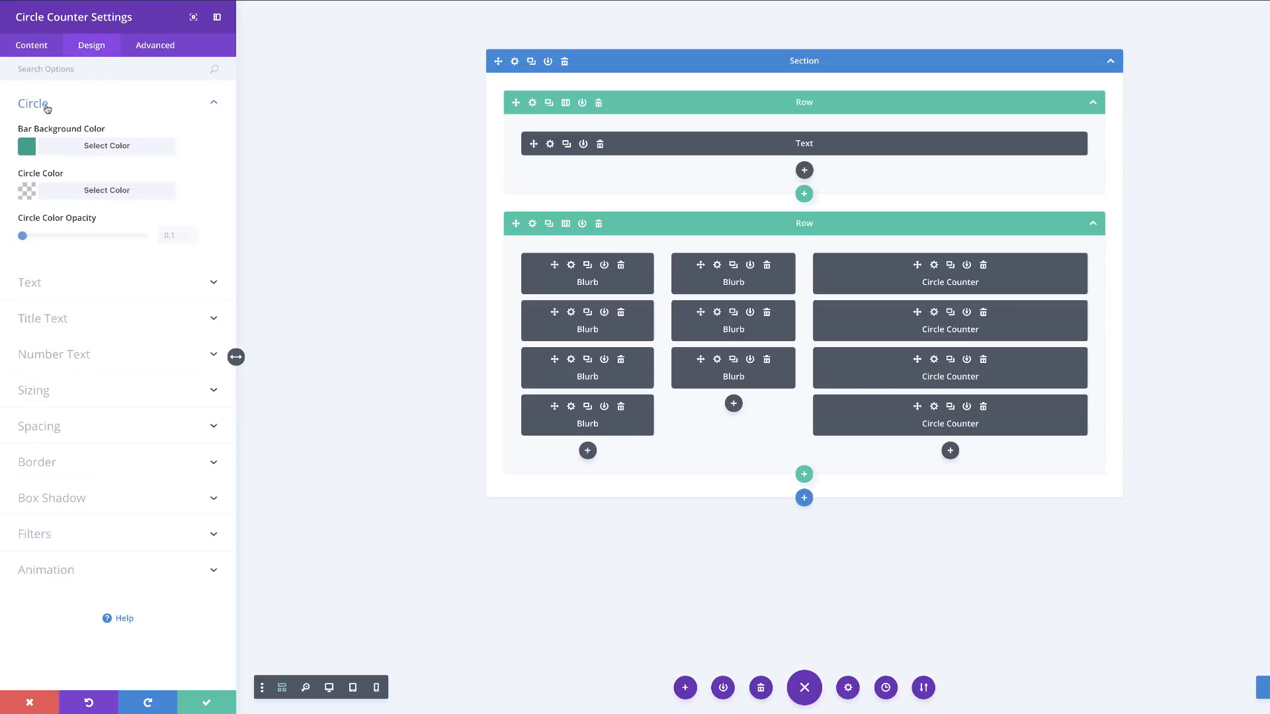
left_click(27, 150)
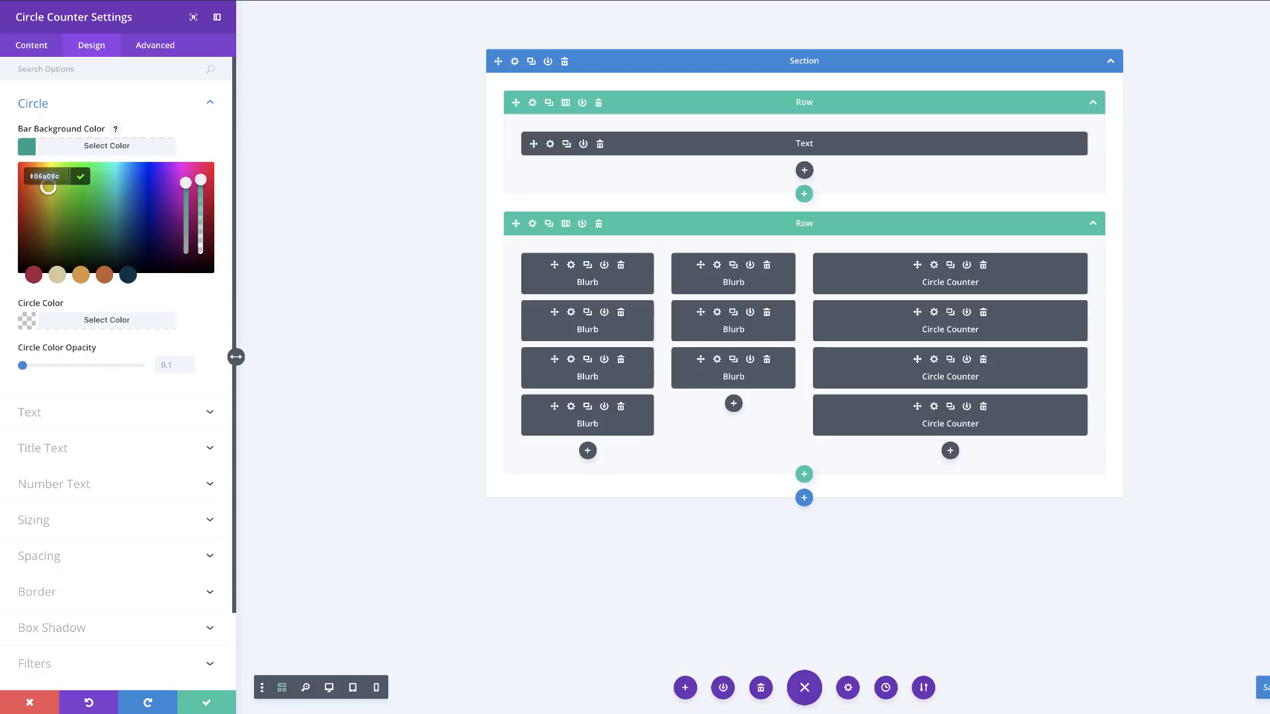
type("#3d394b")
left_click(197, 129)
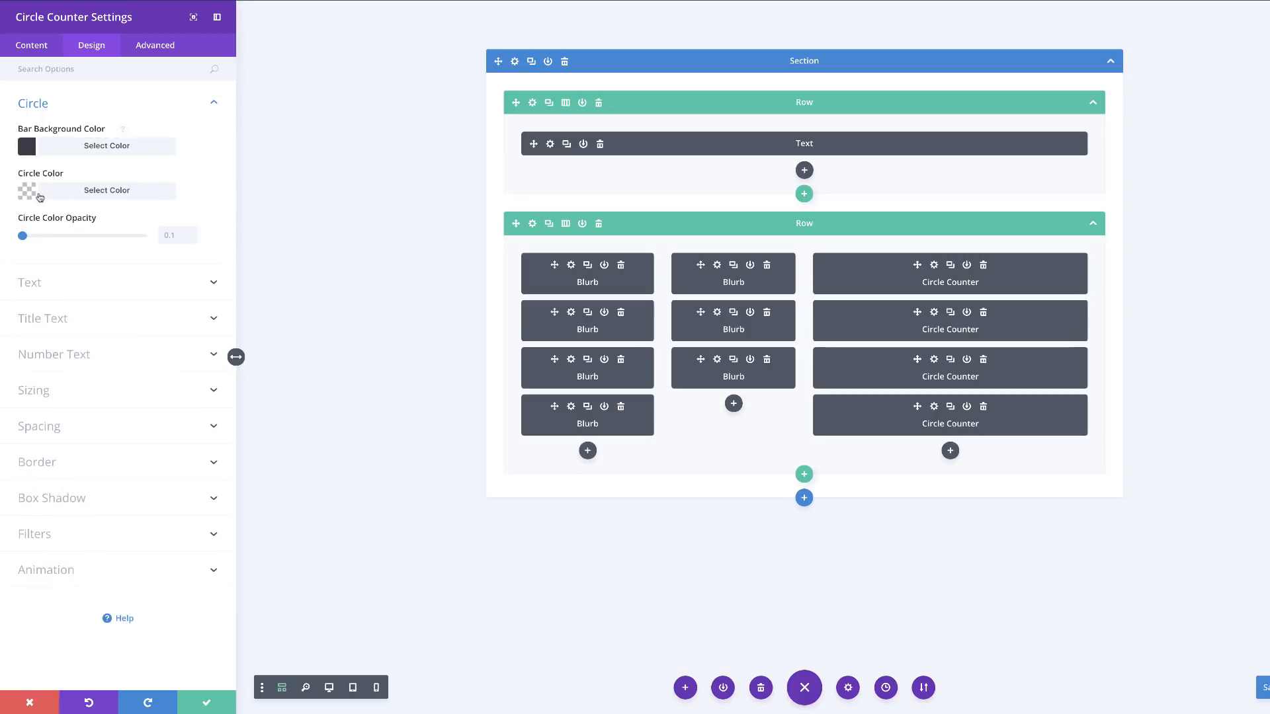
Set the fourth circle counter's text color to Dark and its width to 290px.
left_click(53, 283)
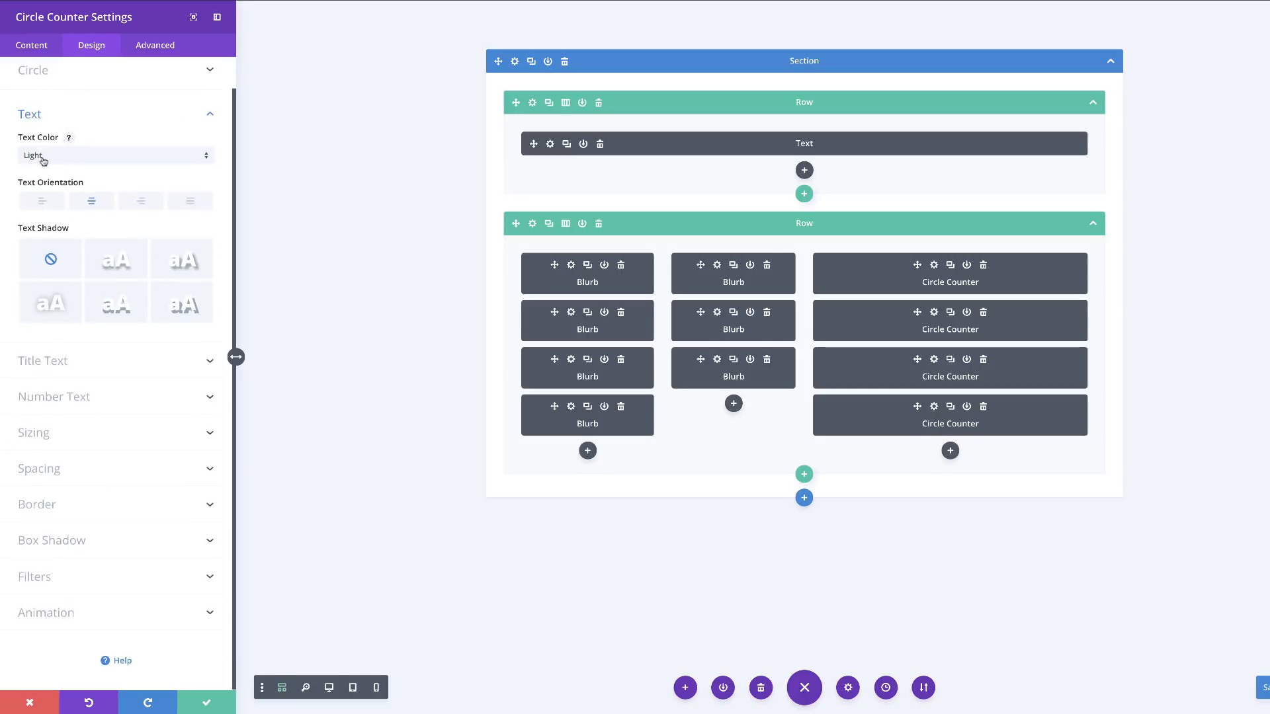
left_click(49, 159)
left_click(57, 169)
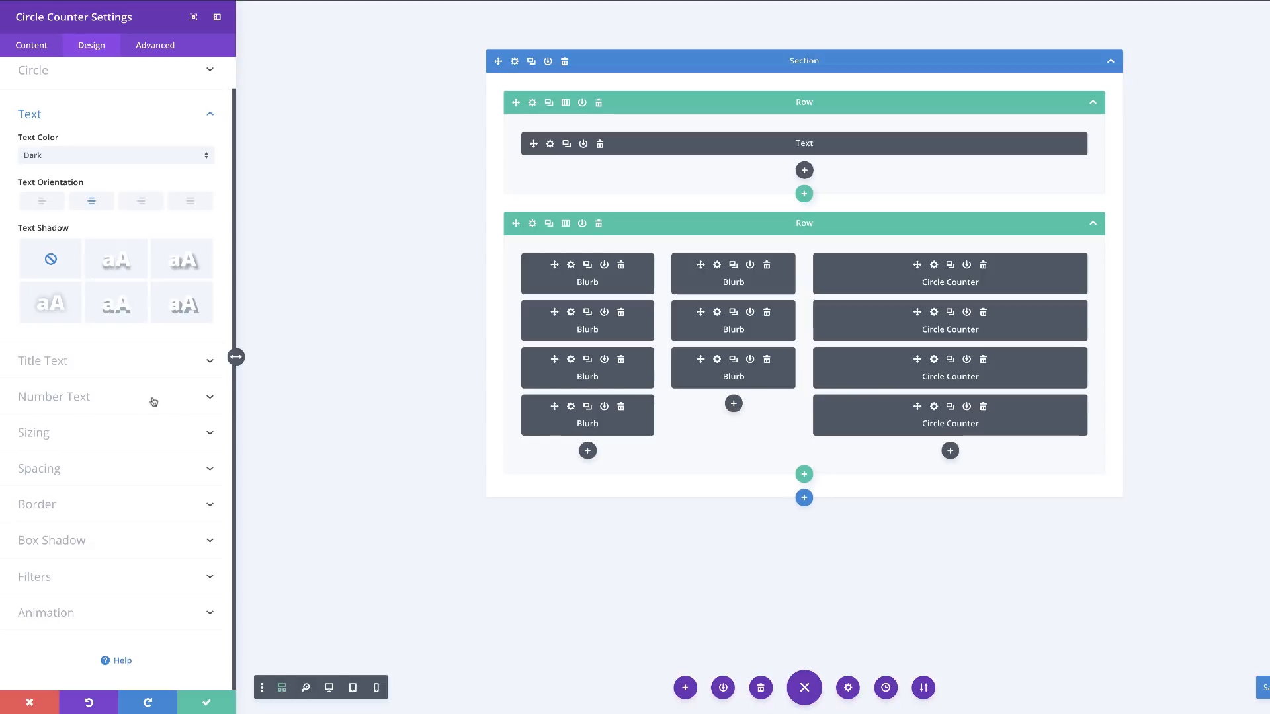
left_click(61, 439)
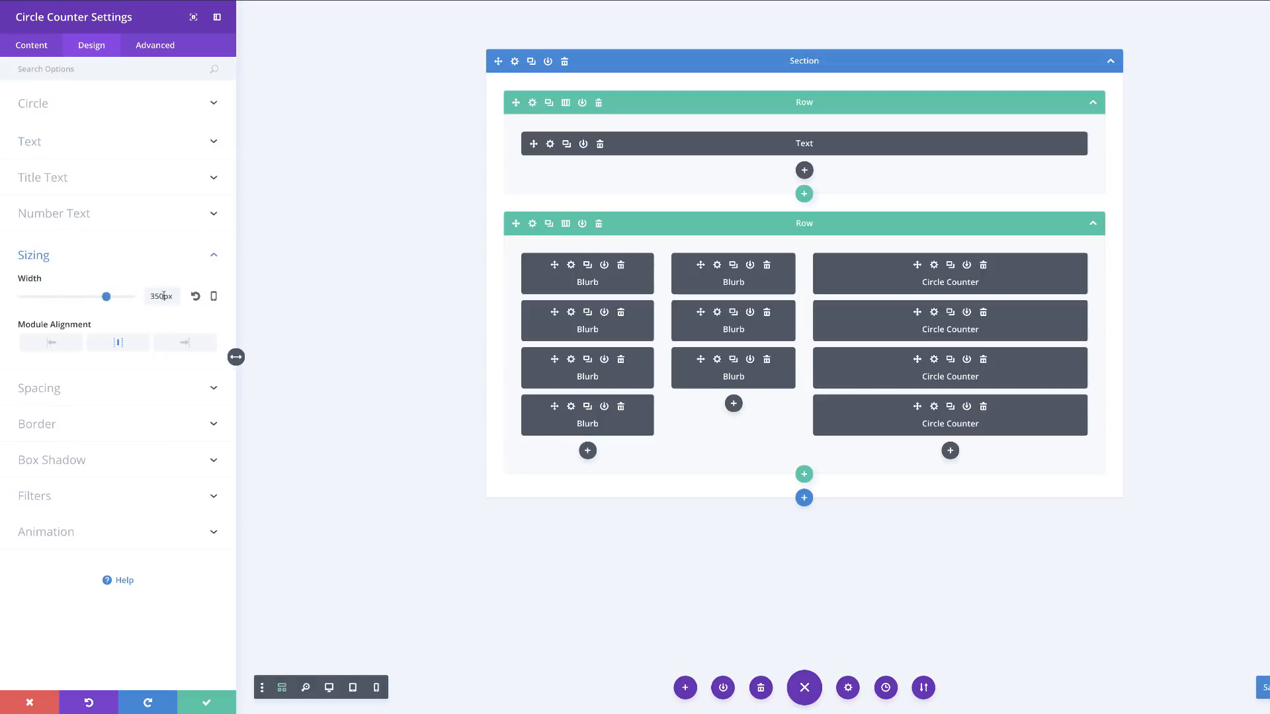
left_click_drag(163, 297, 142, 298)
type("290")
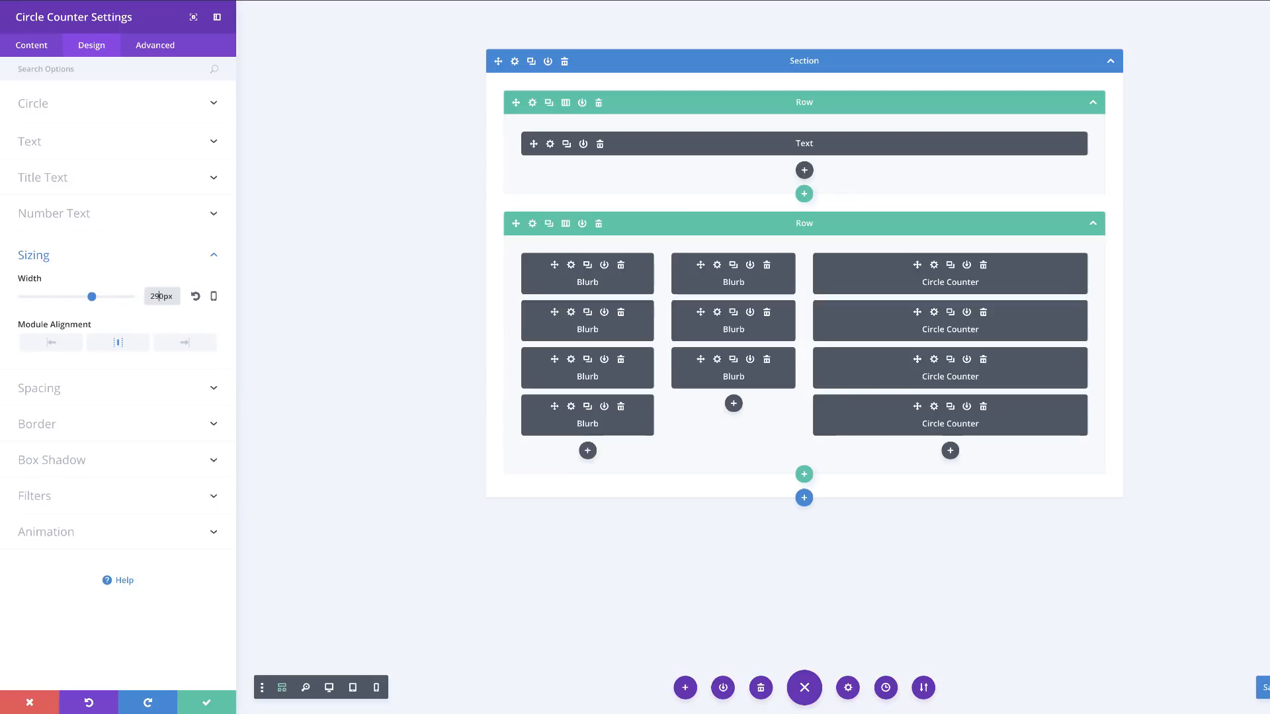
Set the fourth circle counter's custom margin to -298px top and 80px bottom, and preview the nested circles in desktop view.
left_click(58, 394)
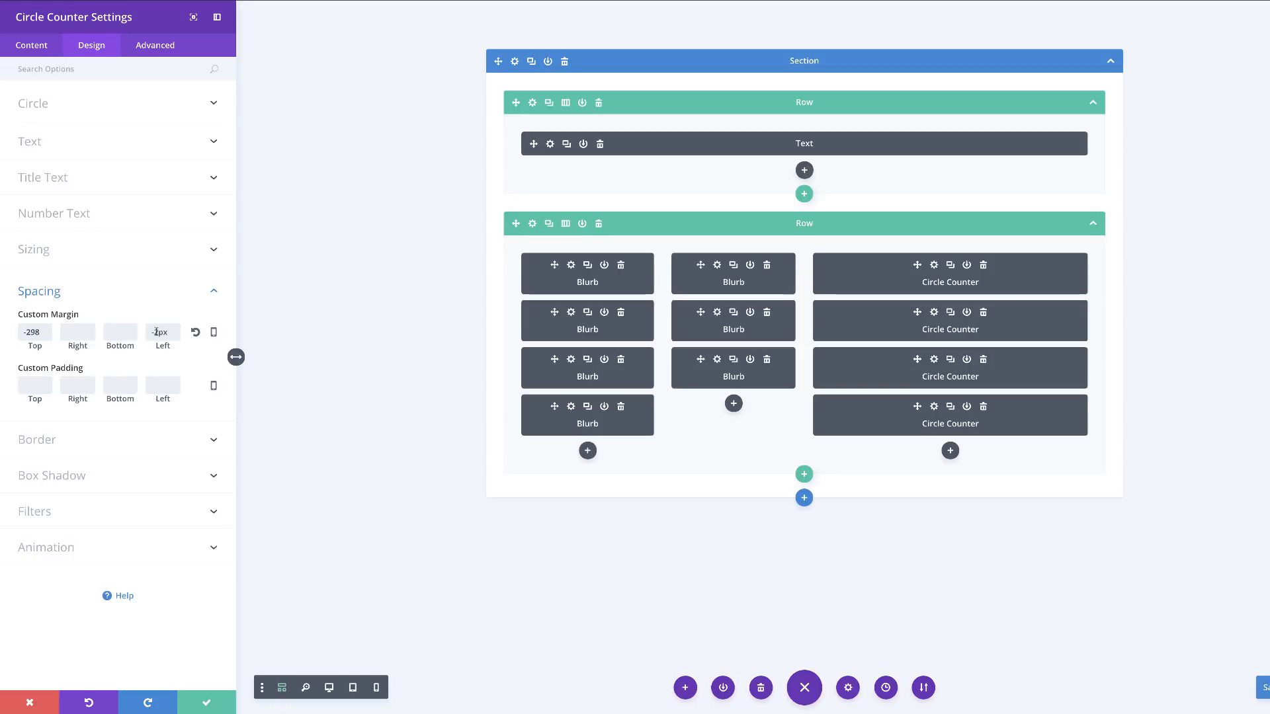
left_click(120, 332)
type("80")
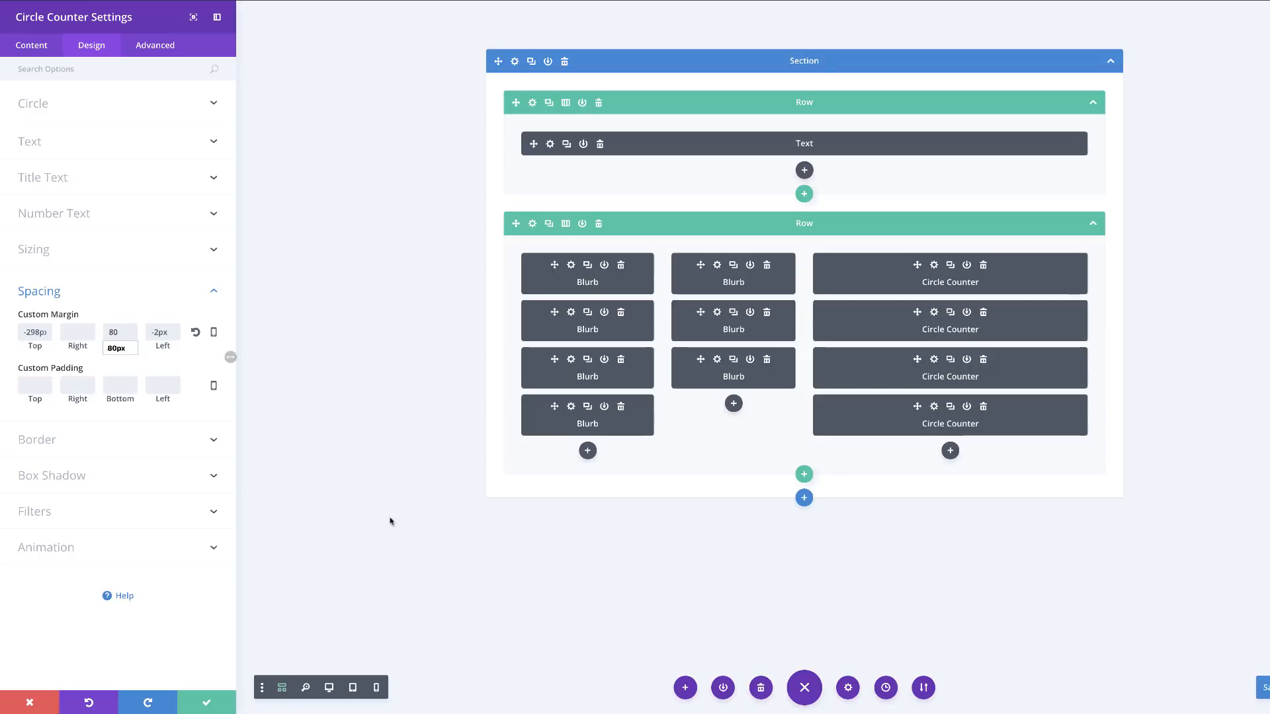
left_click(328, 688)
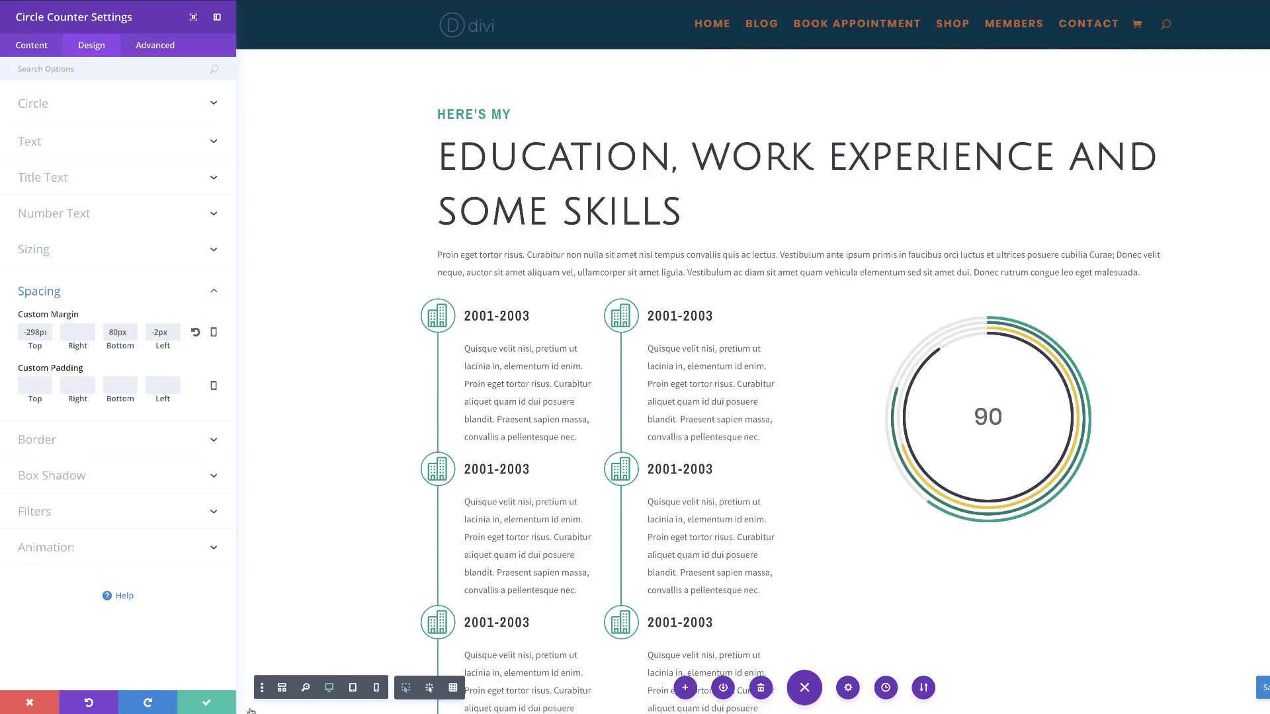
Add a Blurb module below the fourth circle counter in wireframe view and title it "Javascript".
left_click(282, 688)
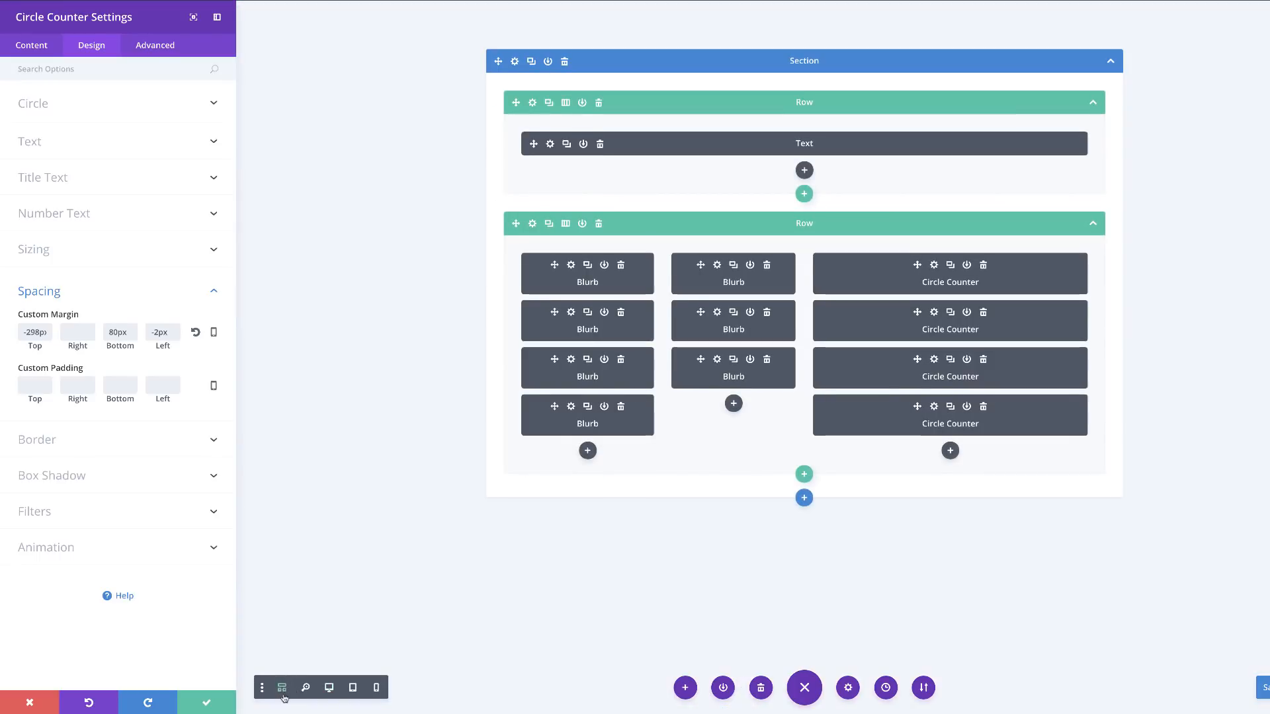
left_click(950, 451)
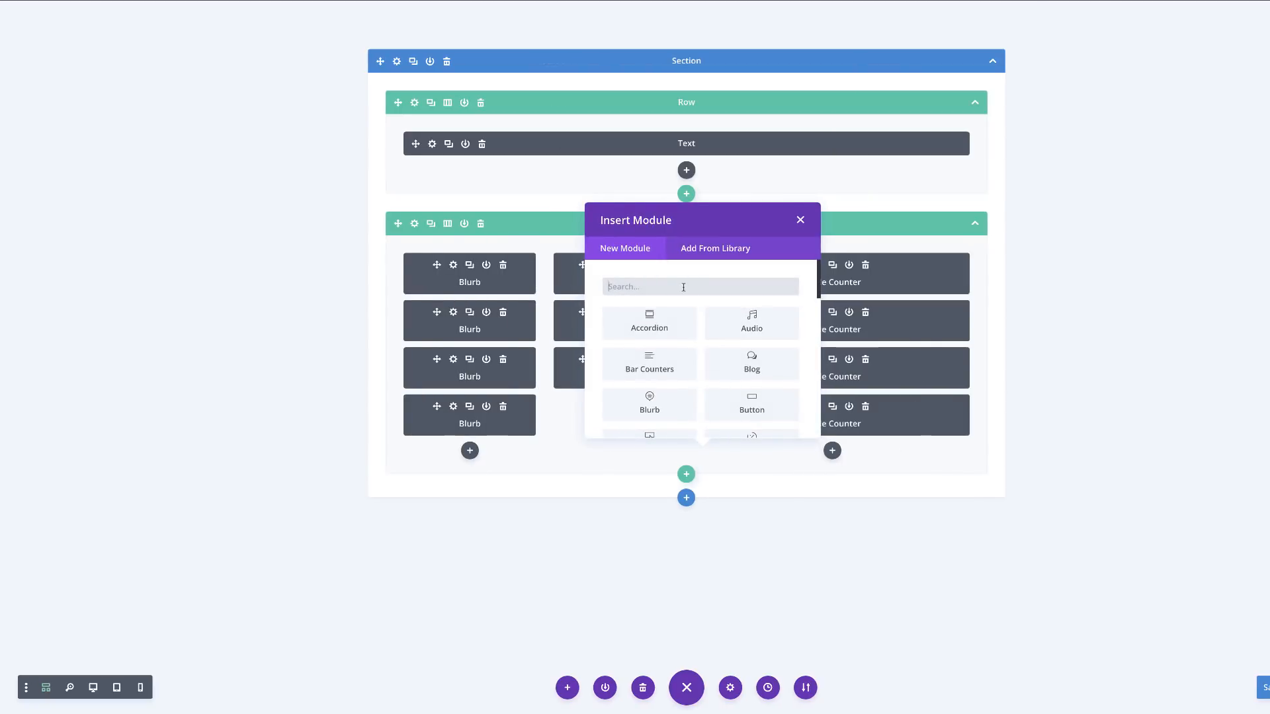
left_click(649, 404)
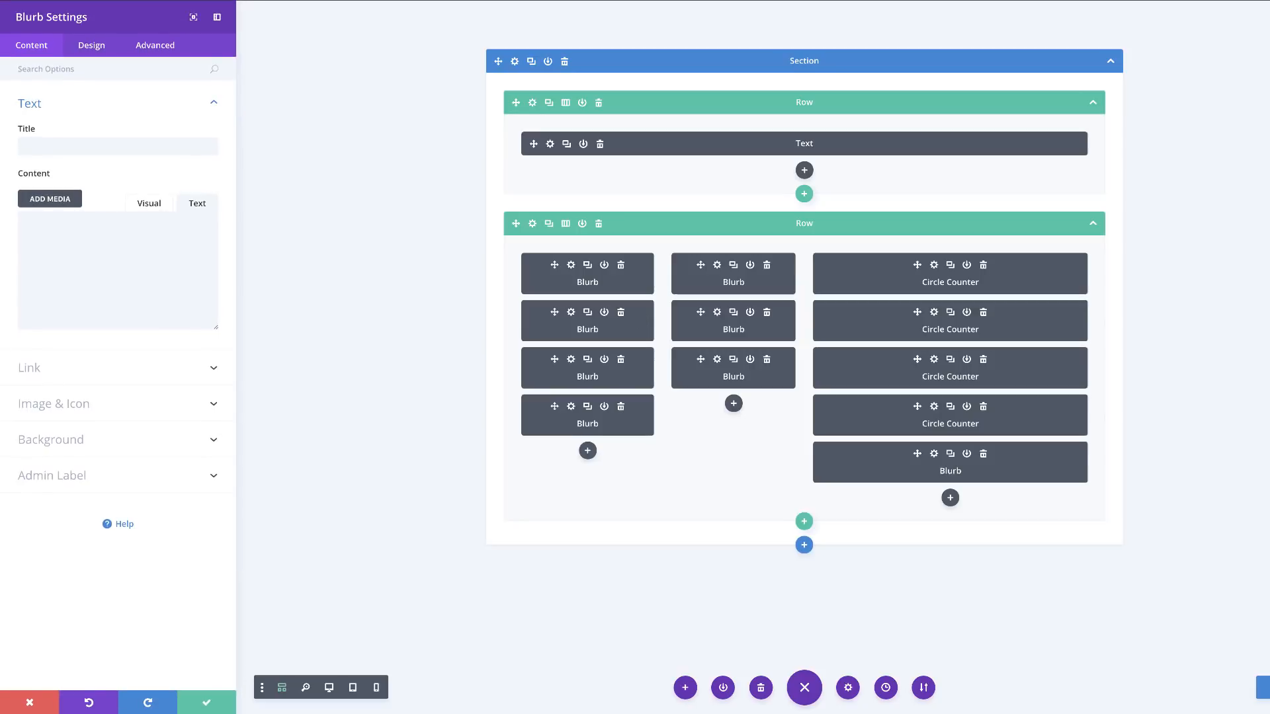
left_click(116, 147)
type("Javascript")
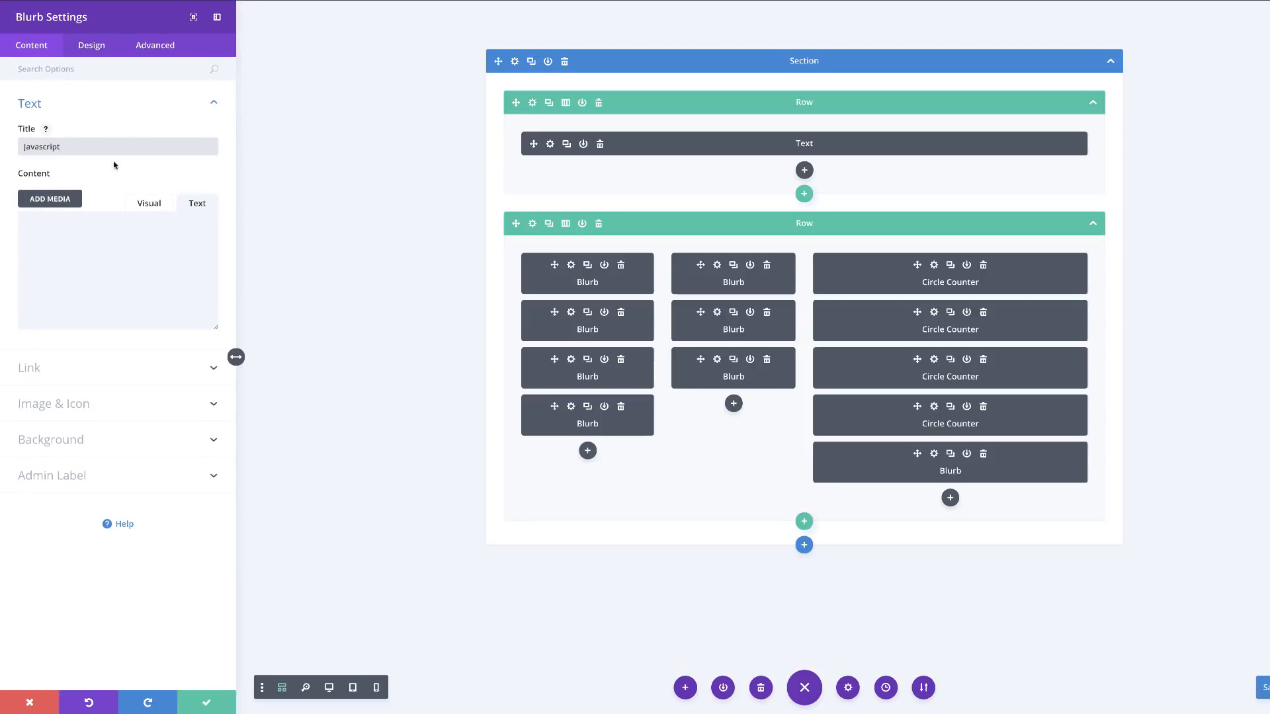
Enable the Javascript blurb's icon, choose the square with a filled center, and preview it in desktop view.
left_click(78, 405)
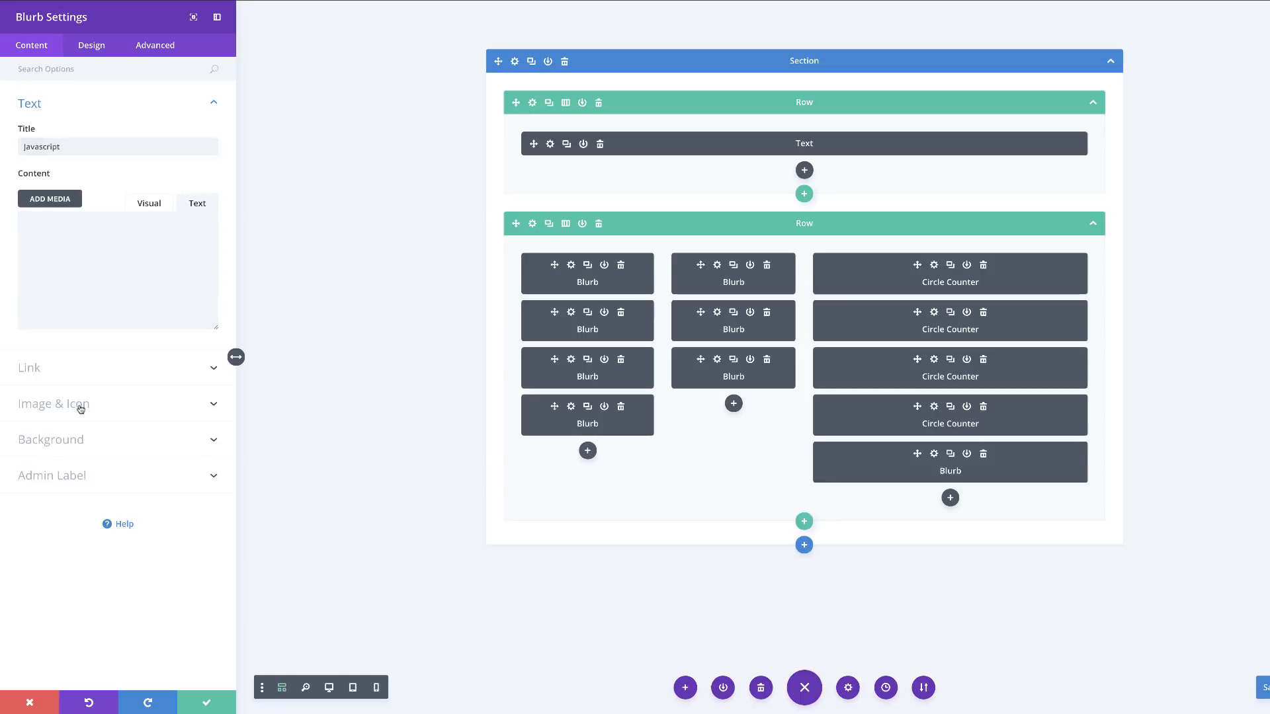
left_click(49, 225)
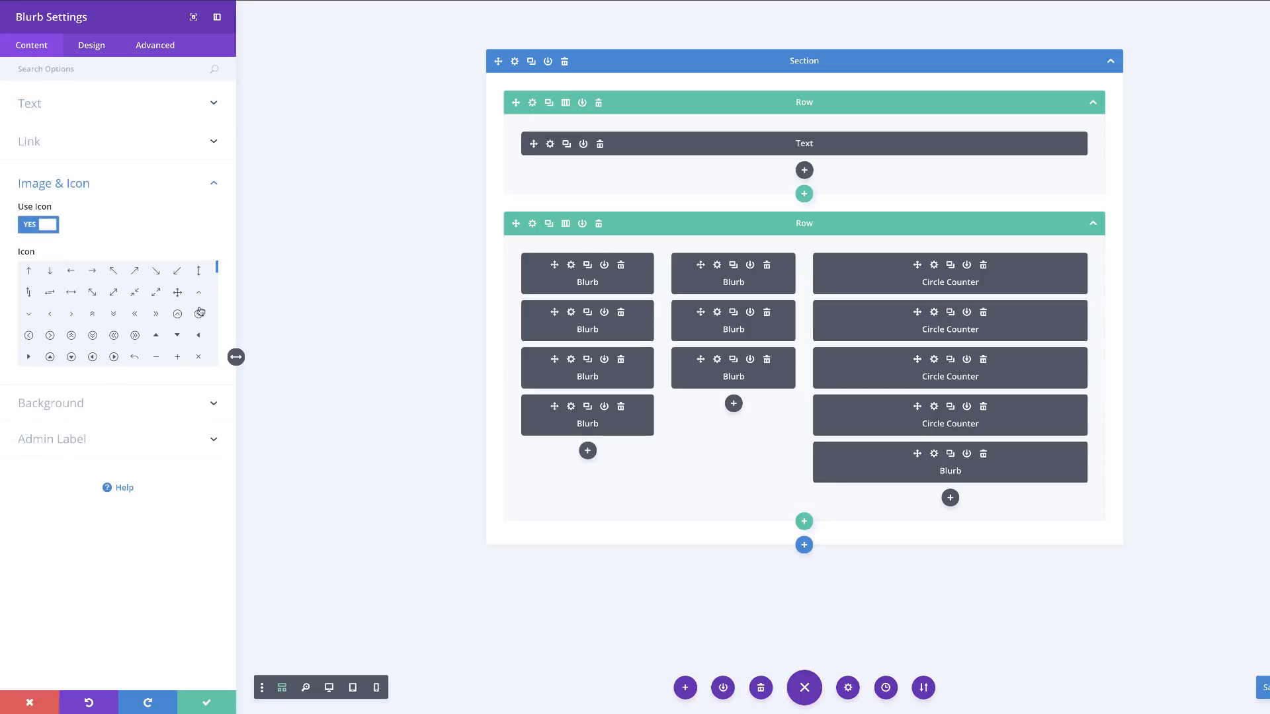
scroll(219, 275, "down", 2)
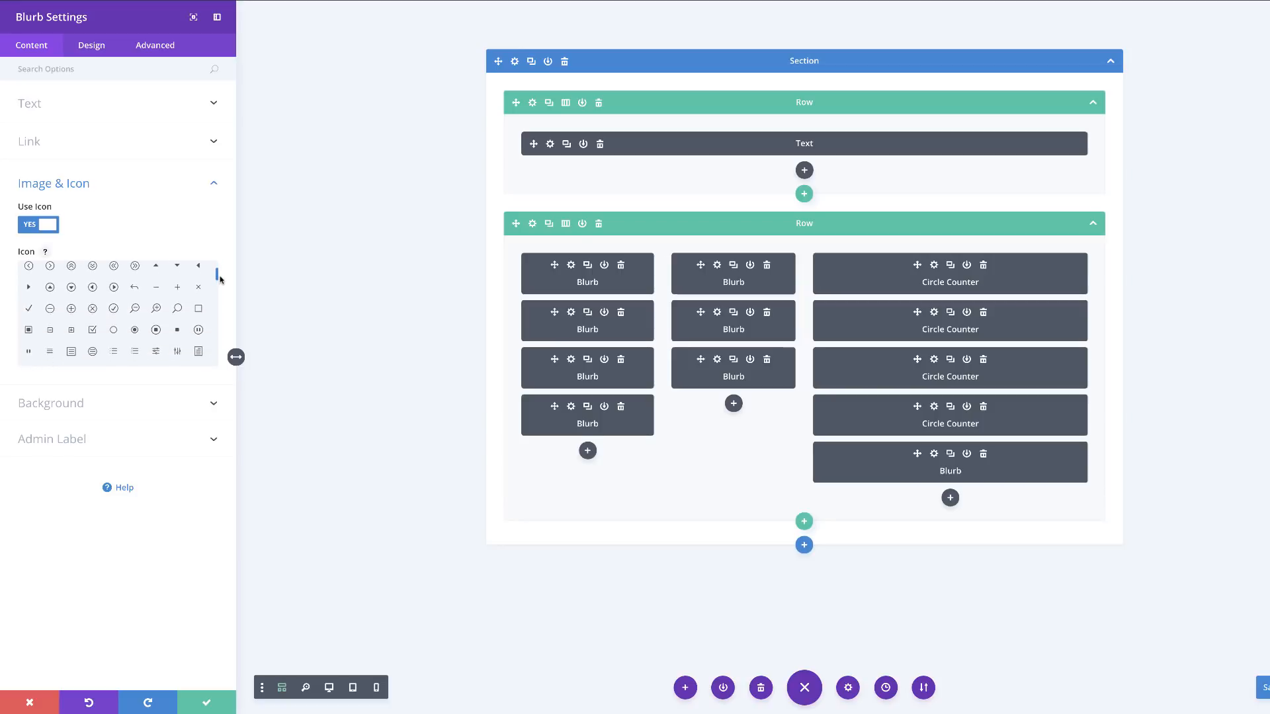
left_click(29, 332)
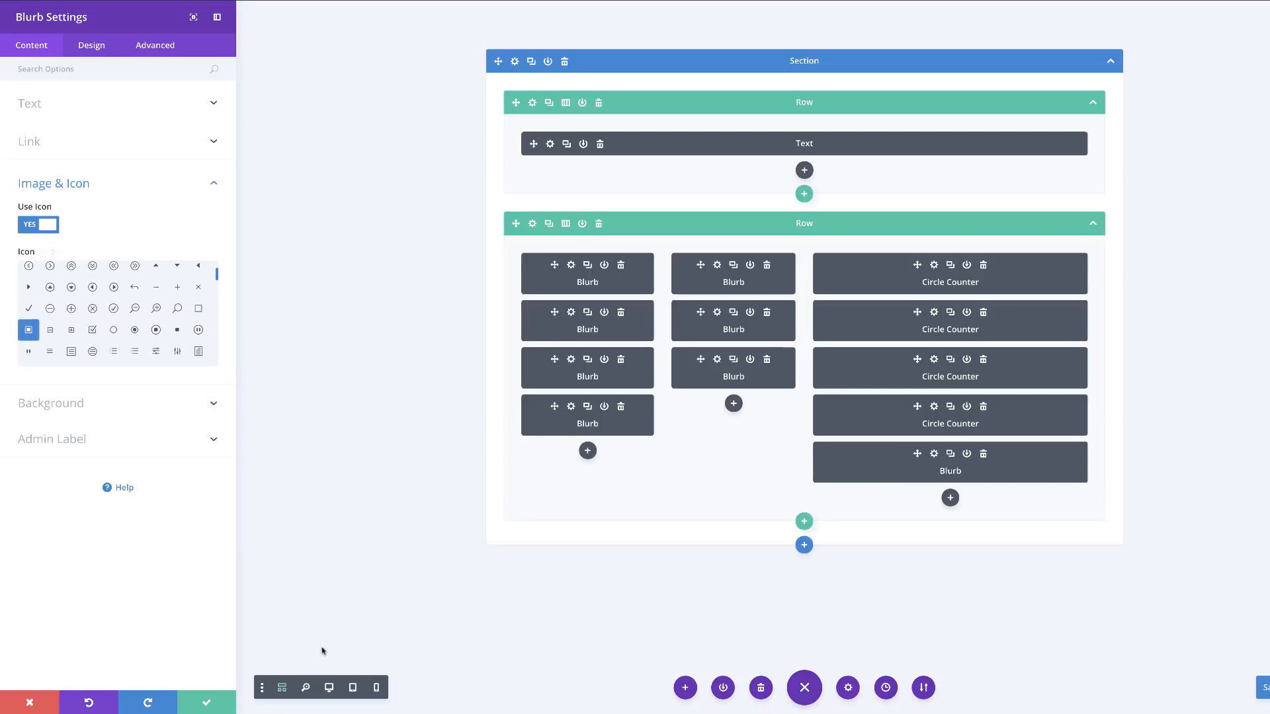
left_click(330, 688)
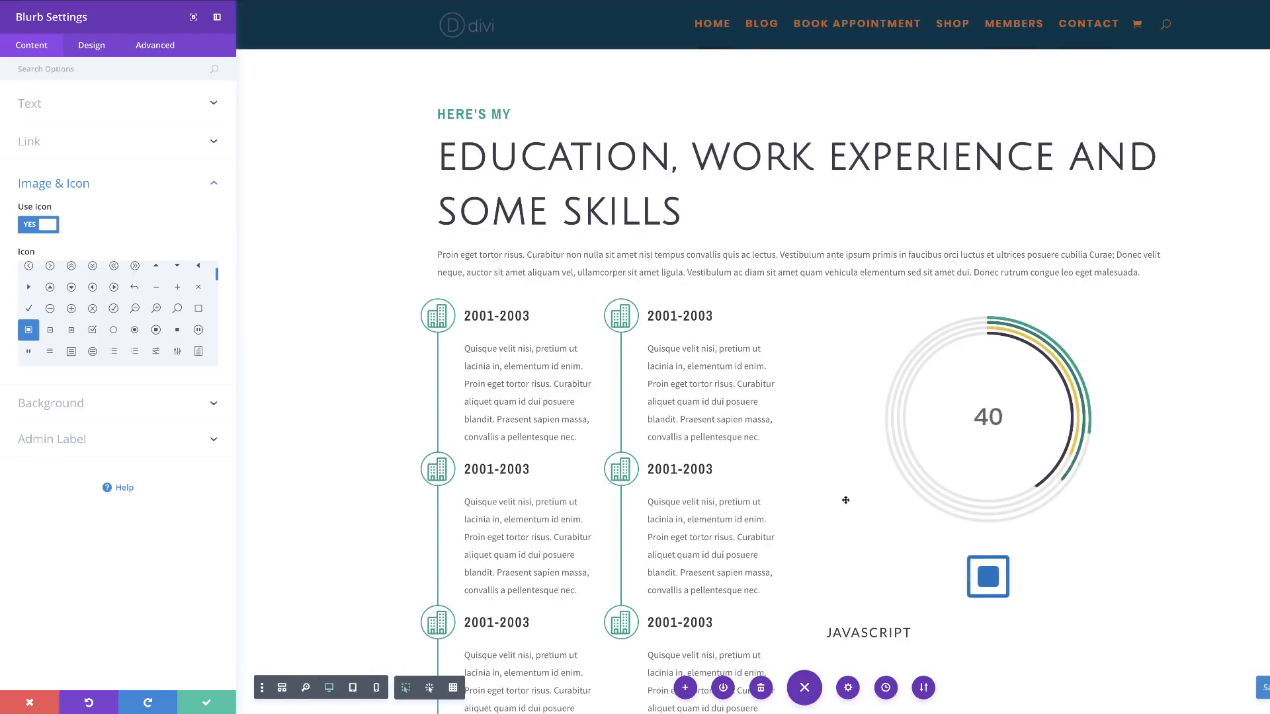
scroll(845, 500, "down", 3)
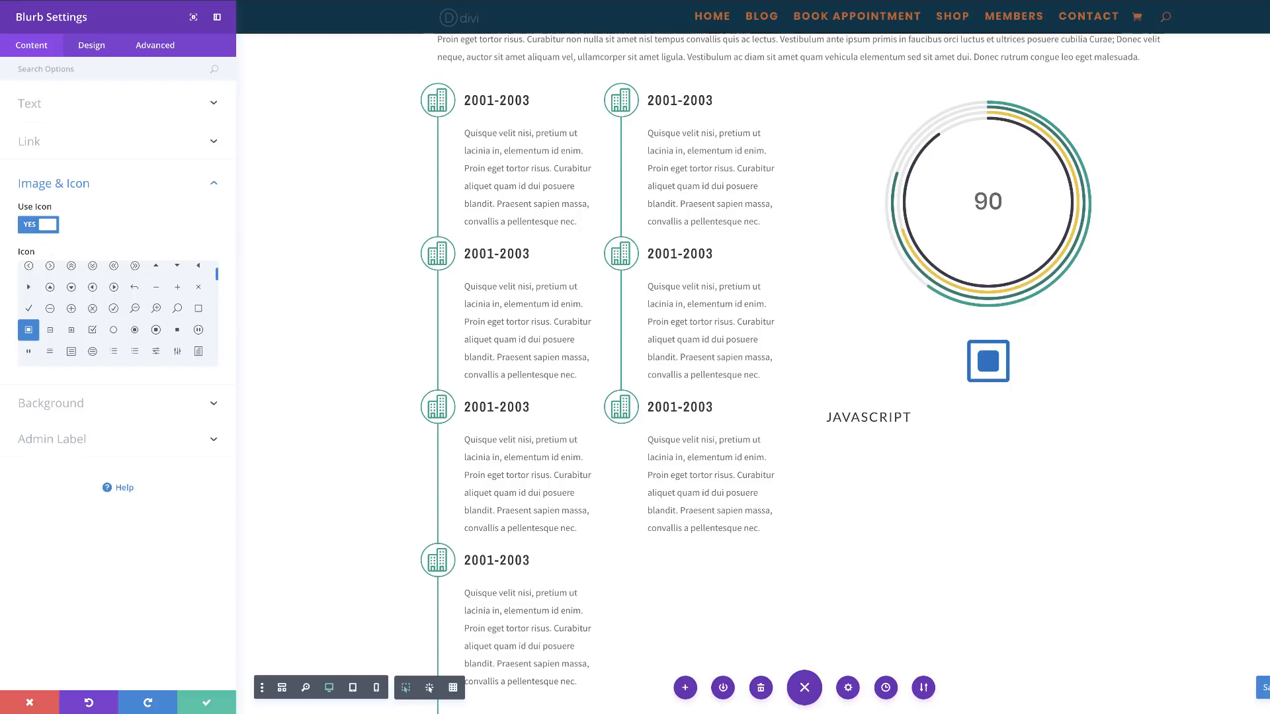
Set the Javascript blurb's icon color to #187d6f and its icon placement to Left.
left_click(96, 47)
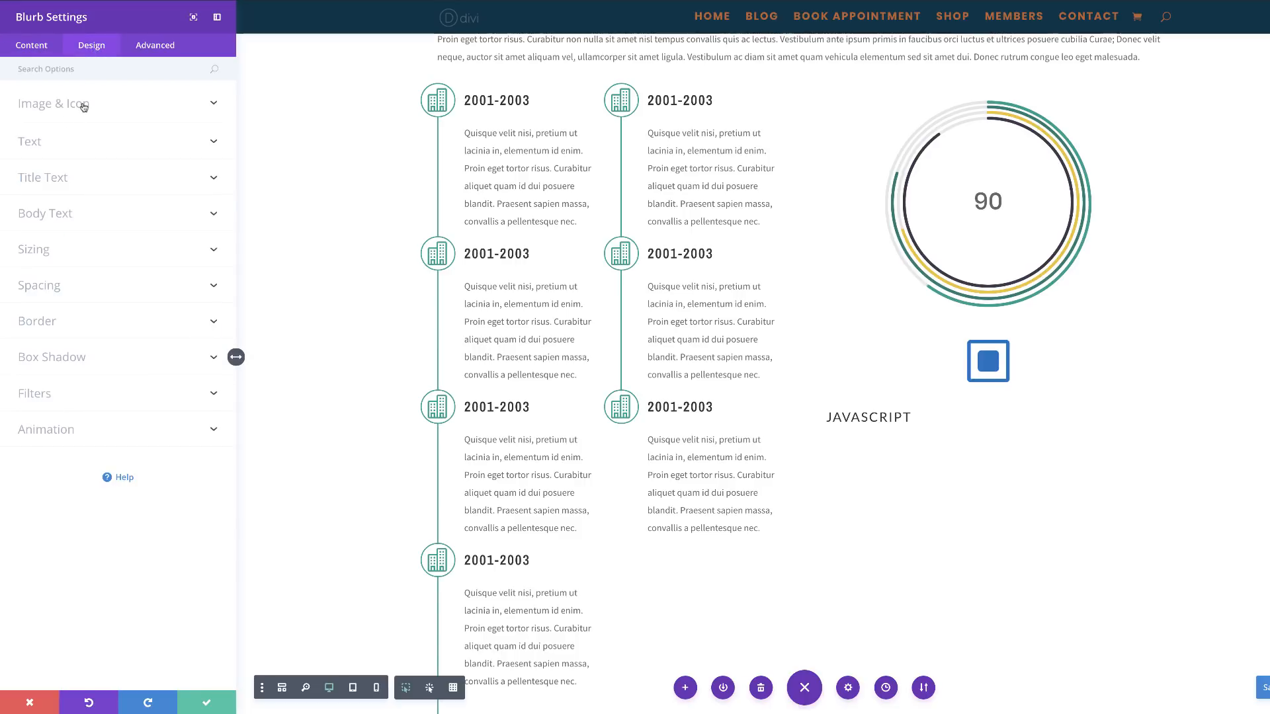
left_click(84, 108)
left_click(32, 150)
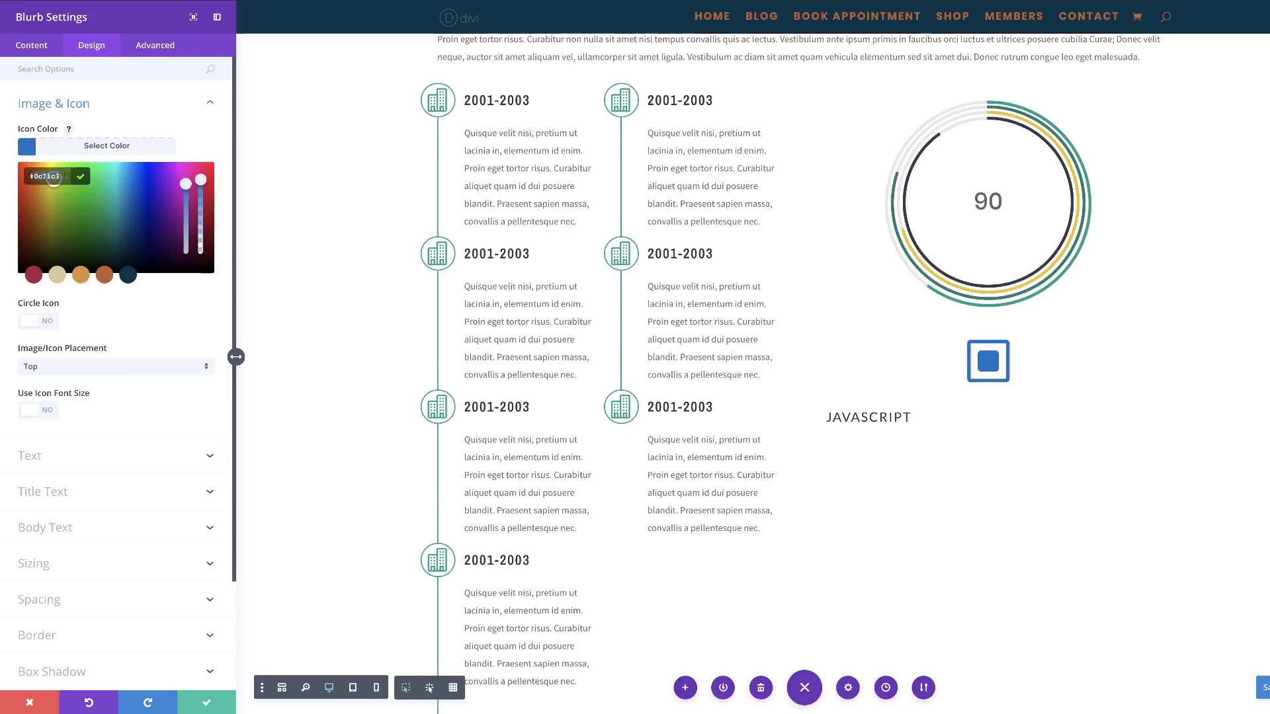
type("#187d6f")
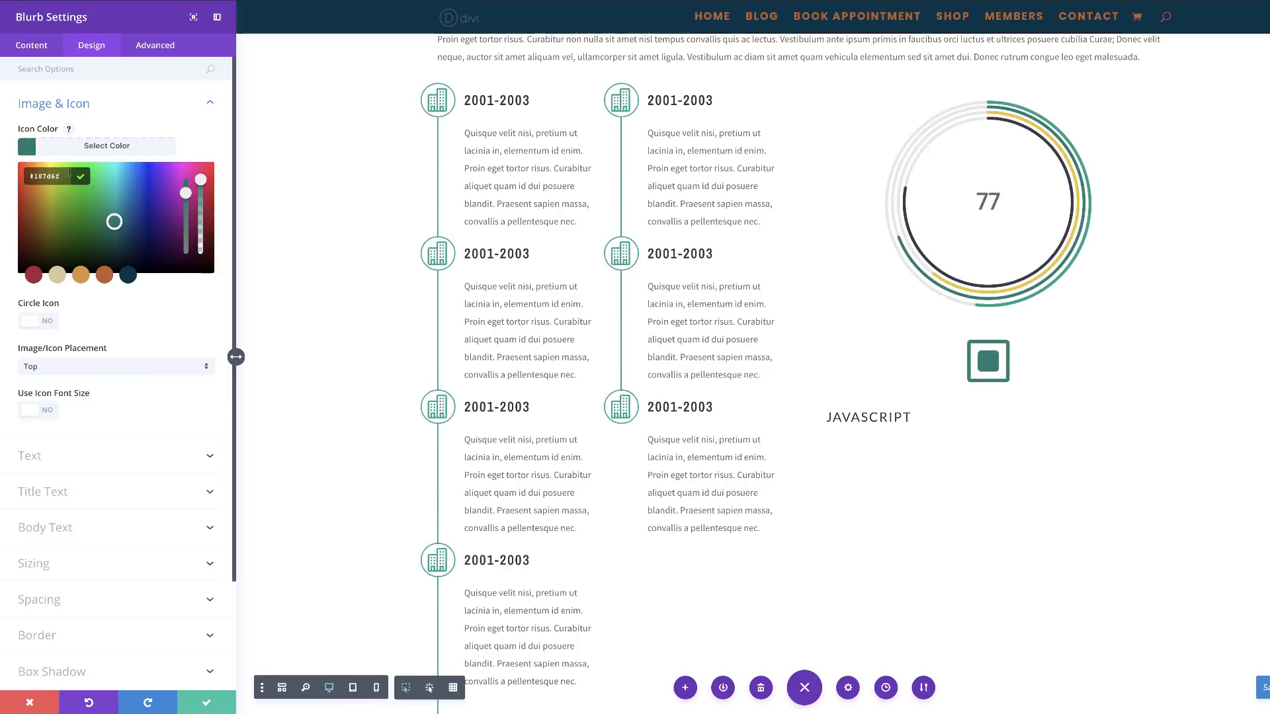
left_click(90, 365)
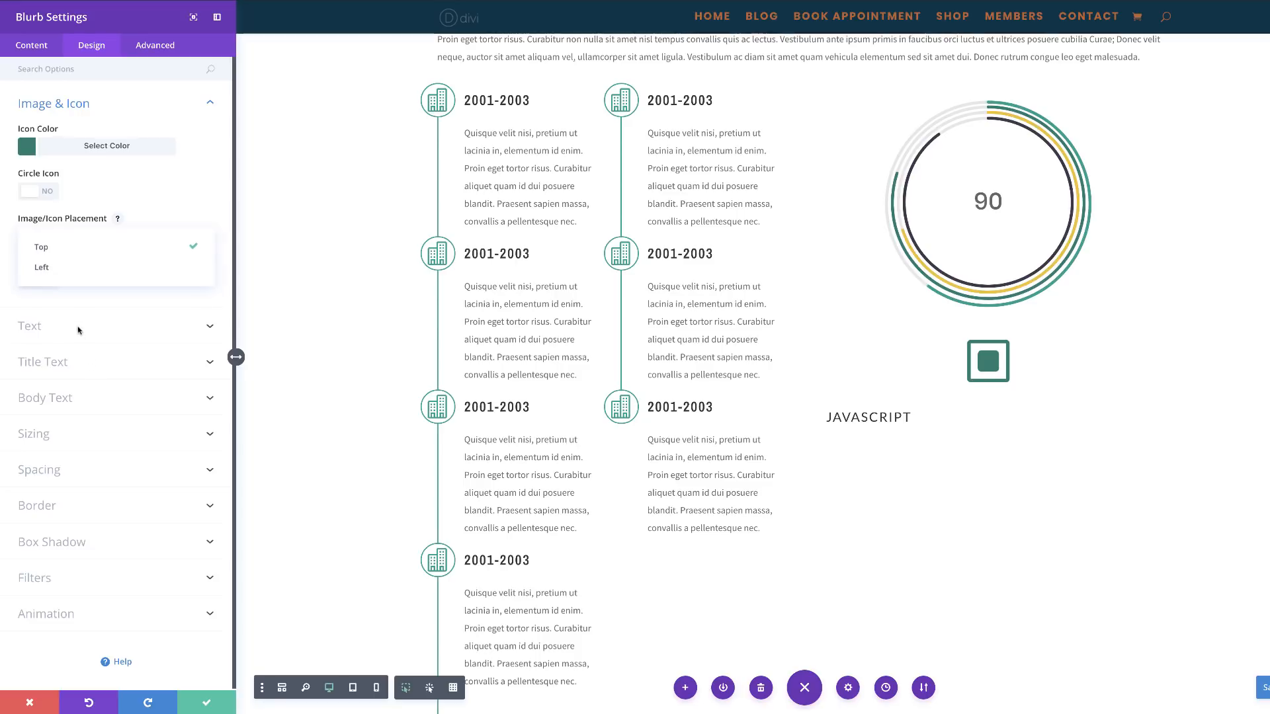
left_click(51, 267)
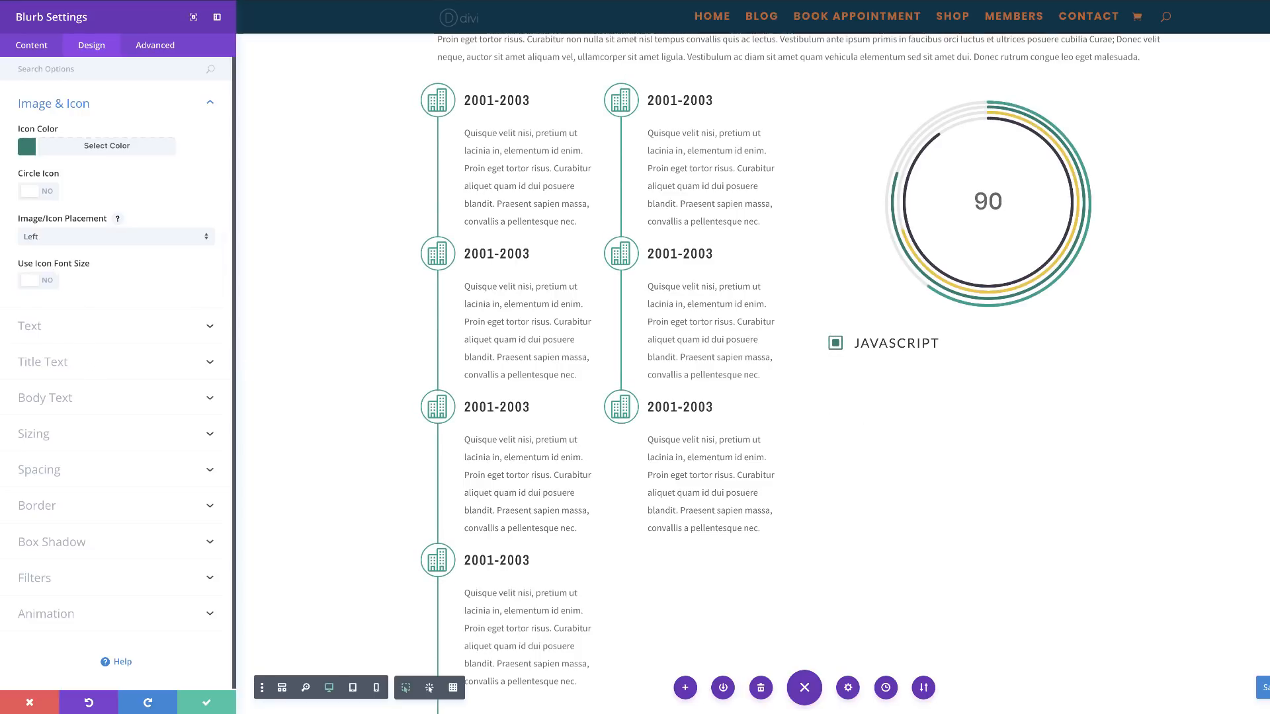
Style the Javascript blurb's title in Archivo Narrow Bold at 24px with text color #187d6f.
left_click(74, 365)
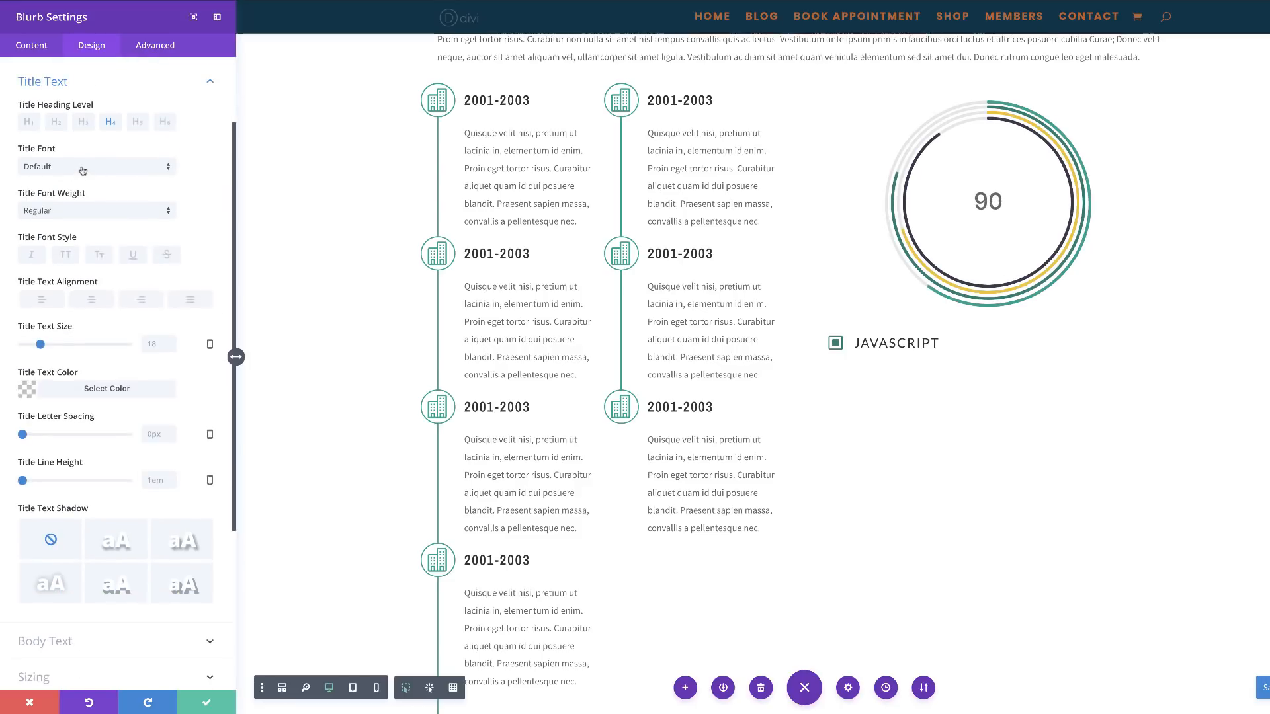
left_click(83, 169)
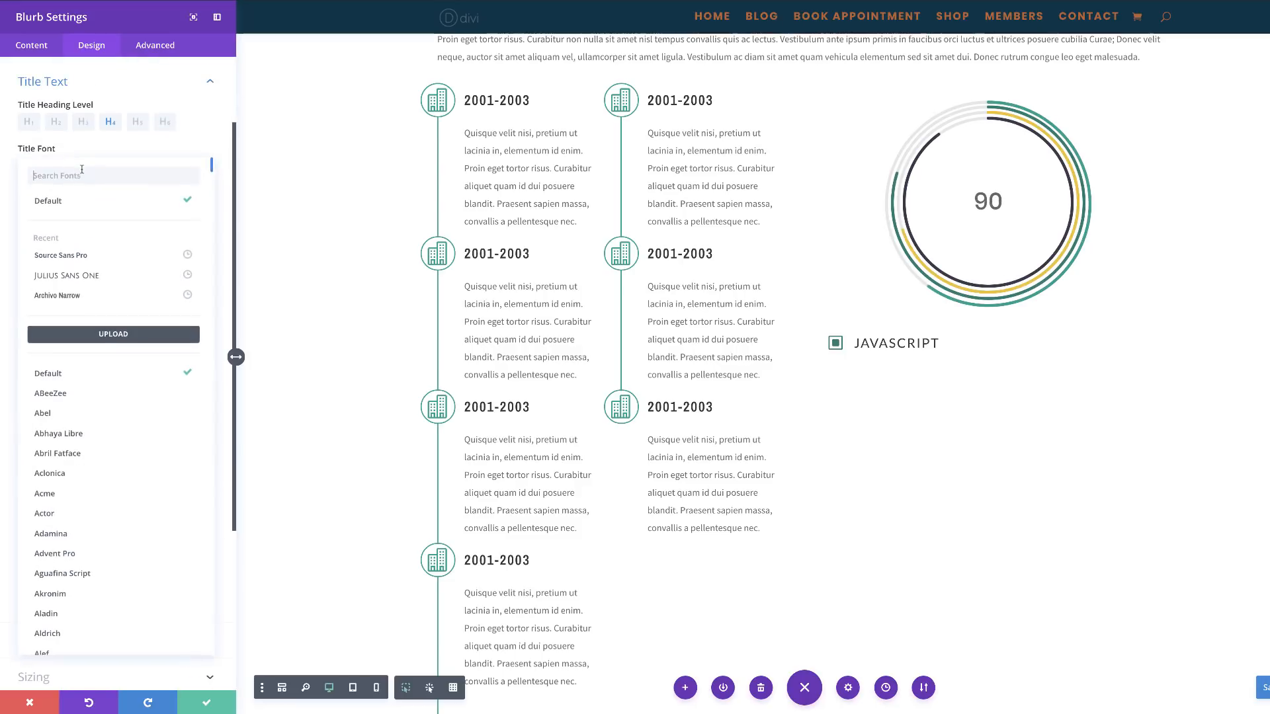
left_click(76, 299)
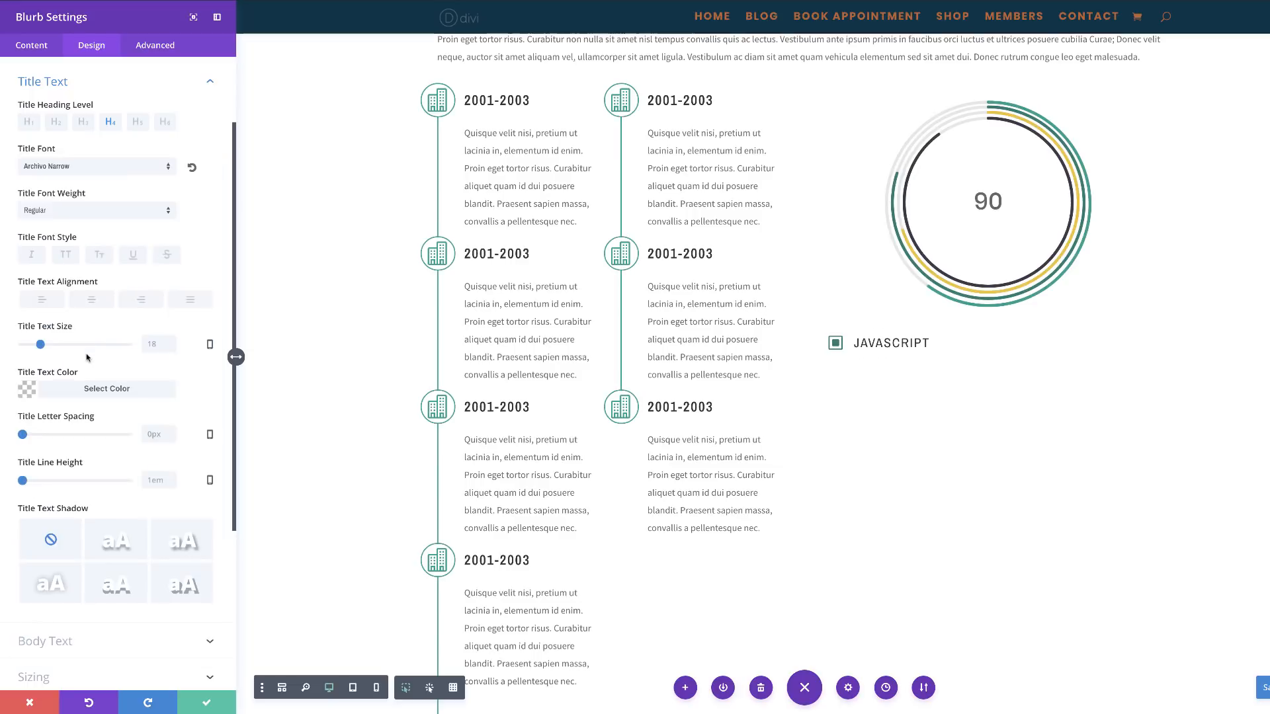
left_click(92, 210)
left_click(53, 291)
left_click_drag(41, 345, 47, 345)
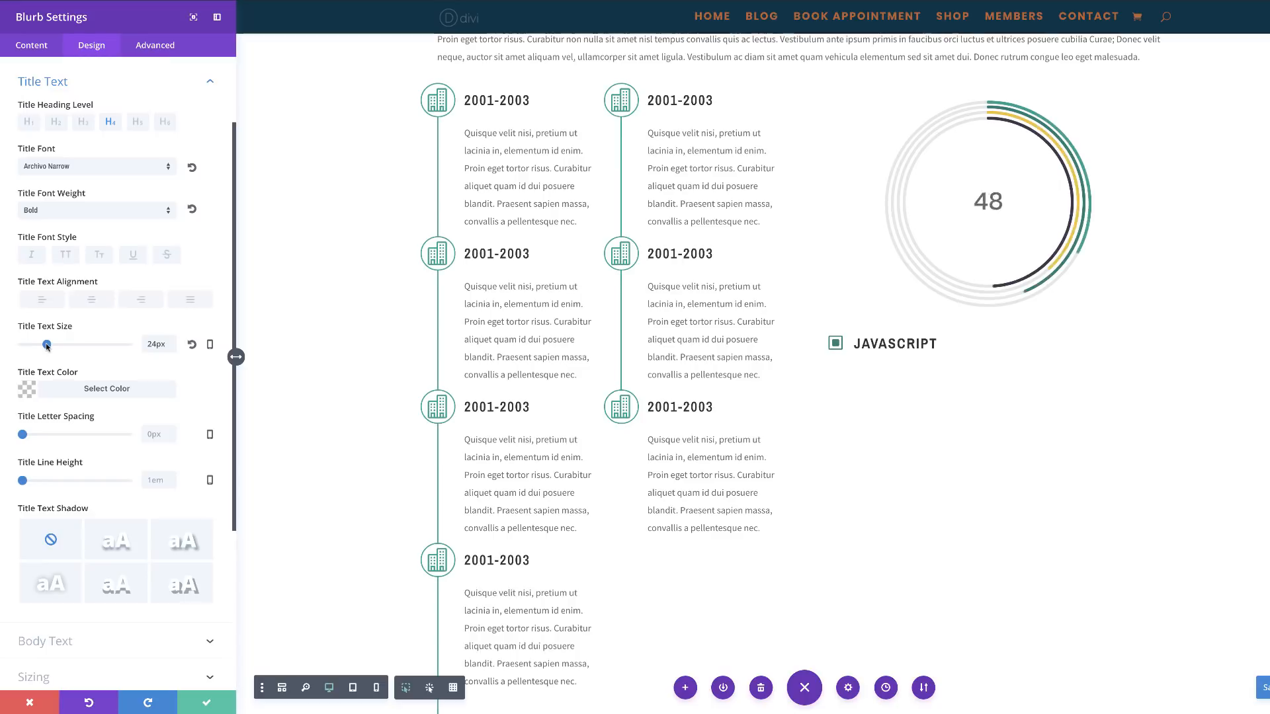
left_click(27, 387)
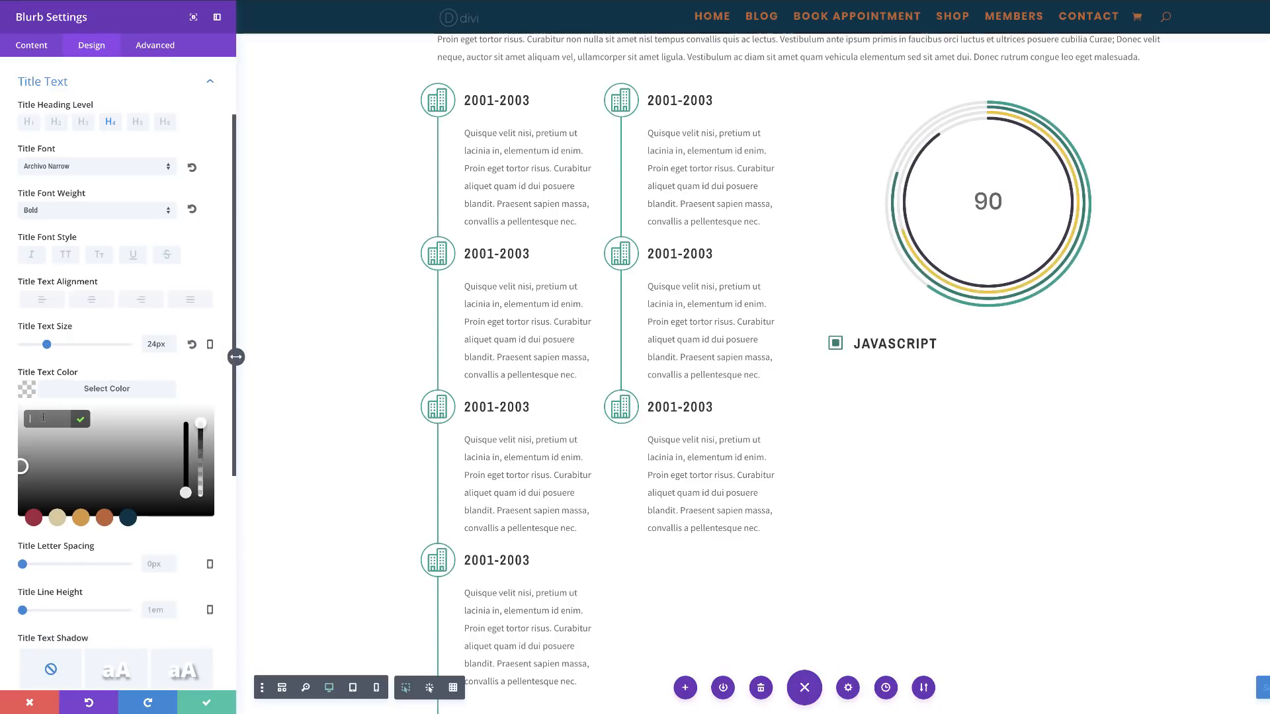
type("#187d6f")
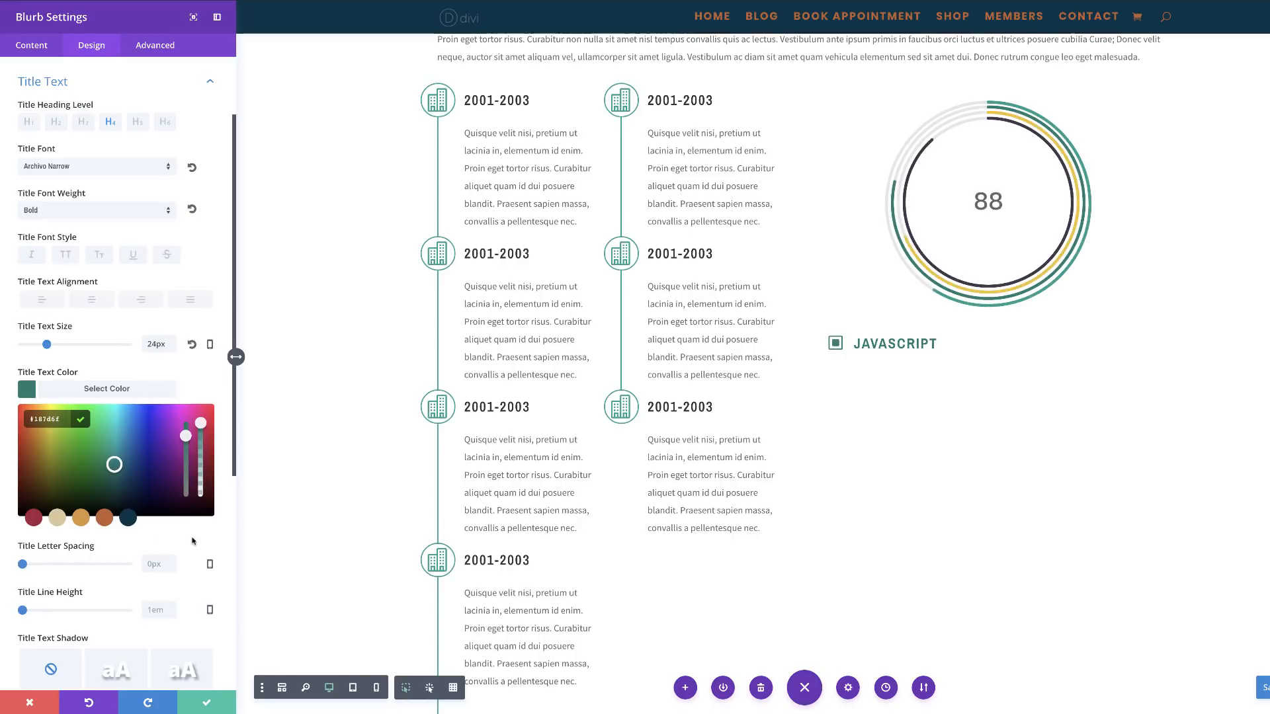
Set the Javascript blurb's title line height to 1.4em and its left custom margin to 37%.
left_click(193, 541)
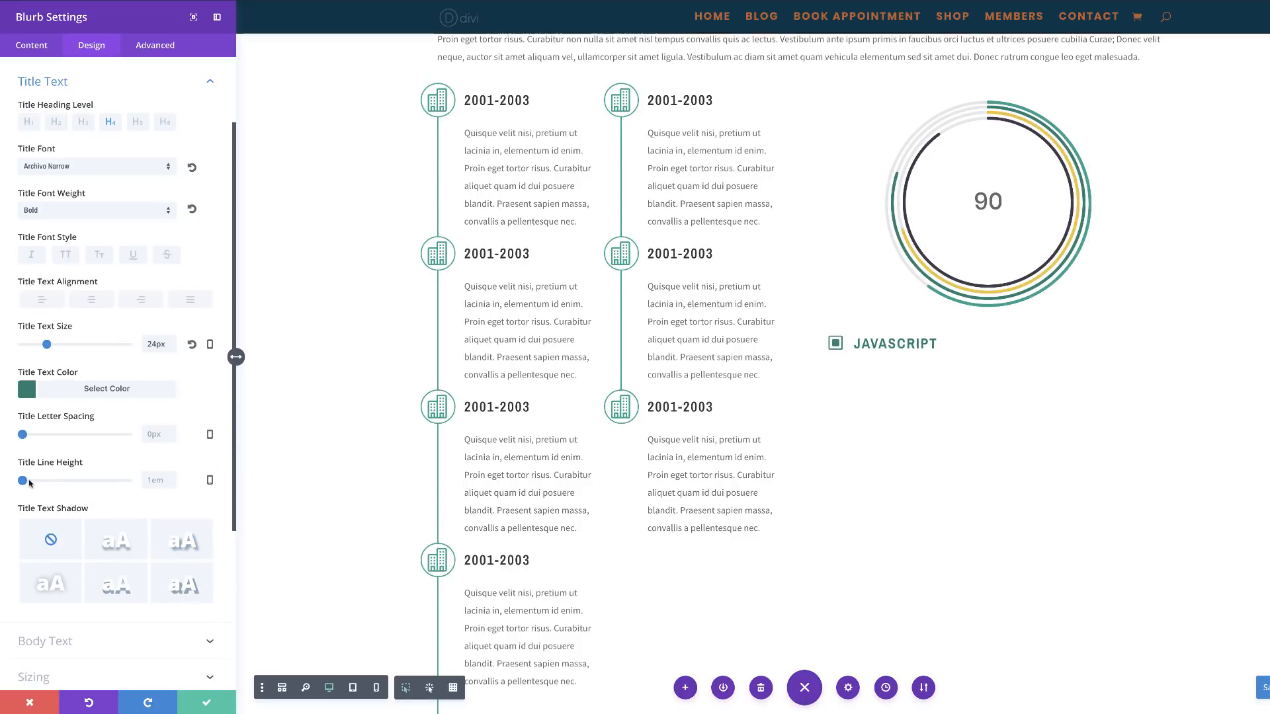
left_click_drag(29, 483, 44, 483)
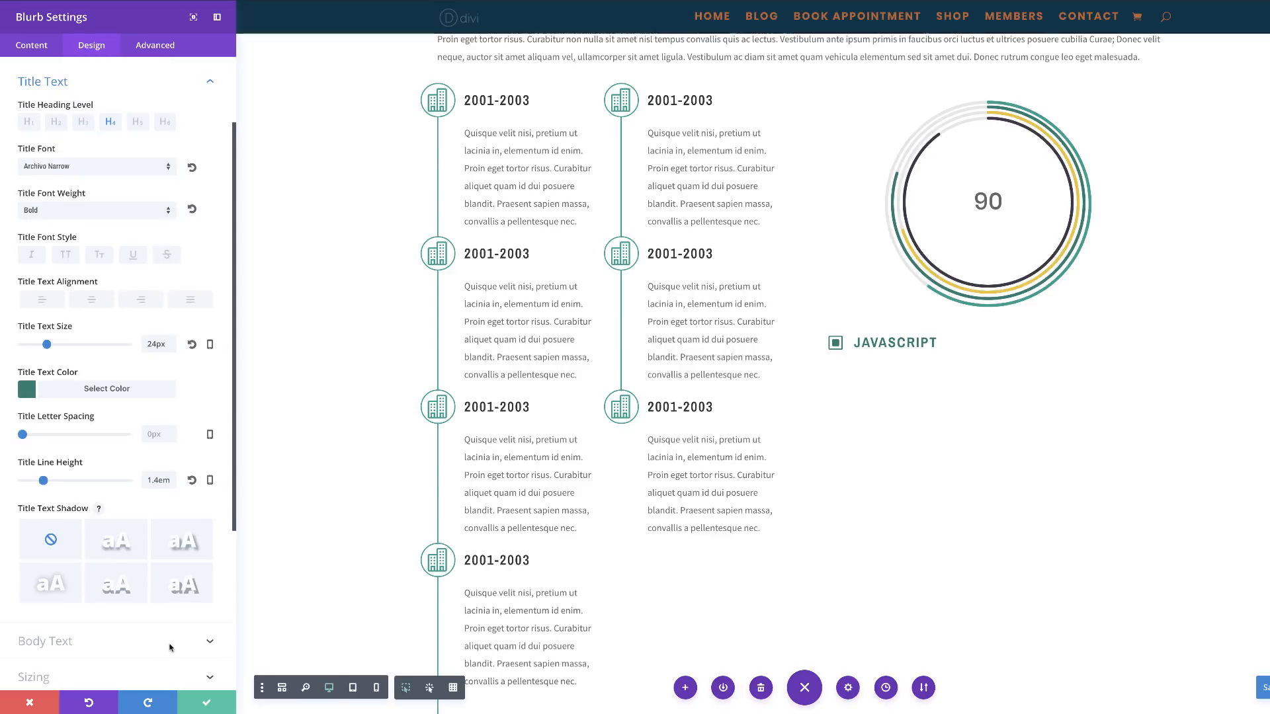
scroll(170, 647, "down", 3)
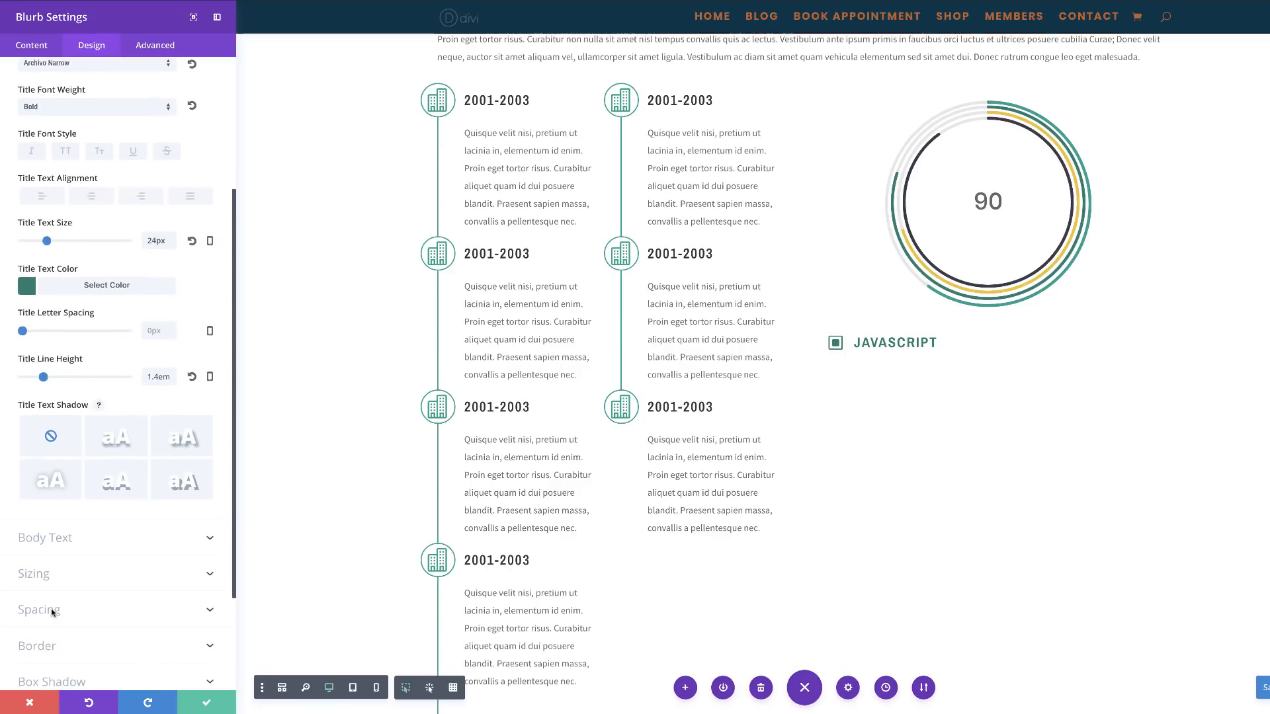
left_click(40, 610)
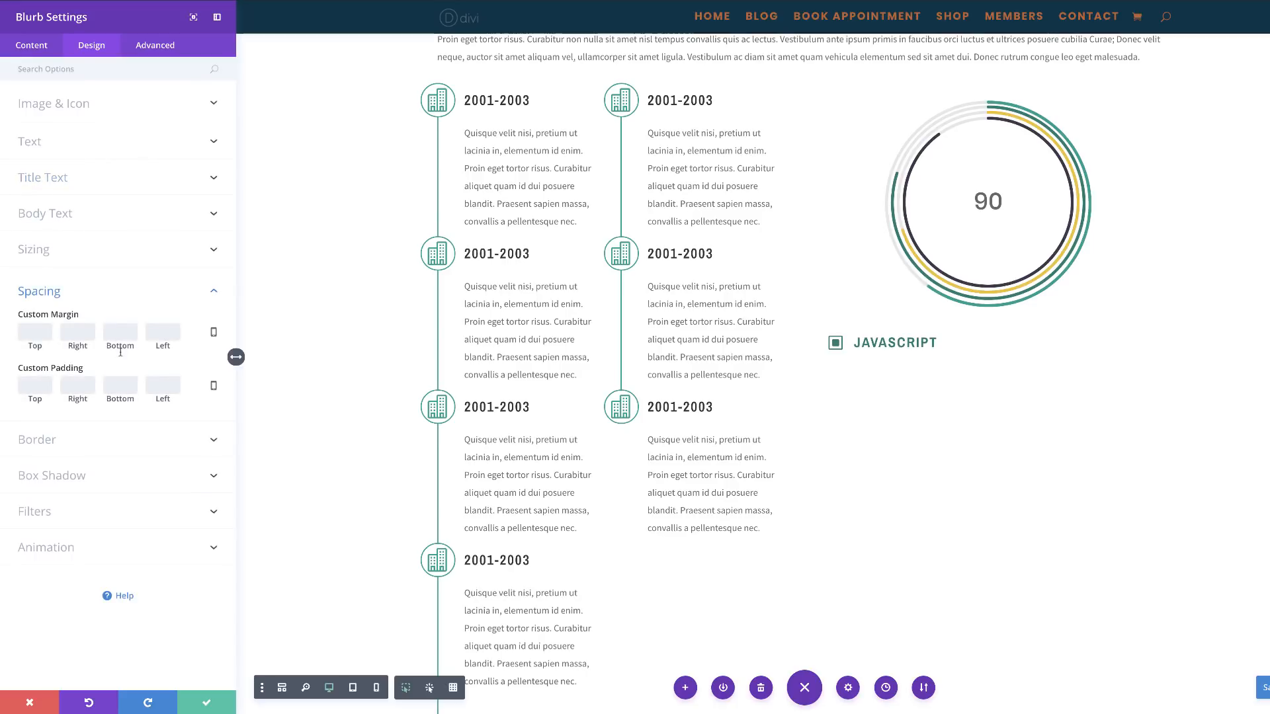
left_click(169, 334)
type("37%")
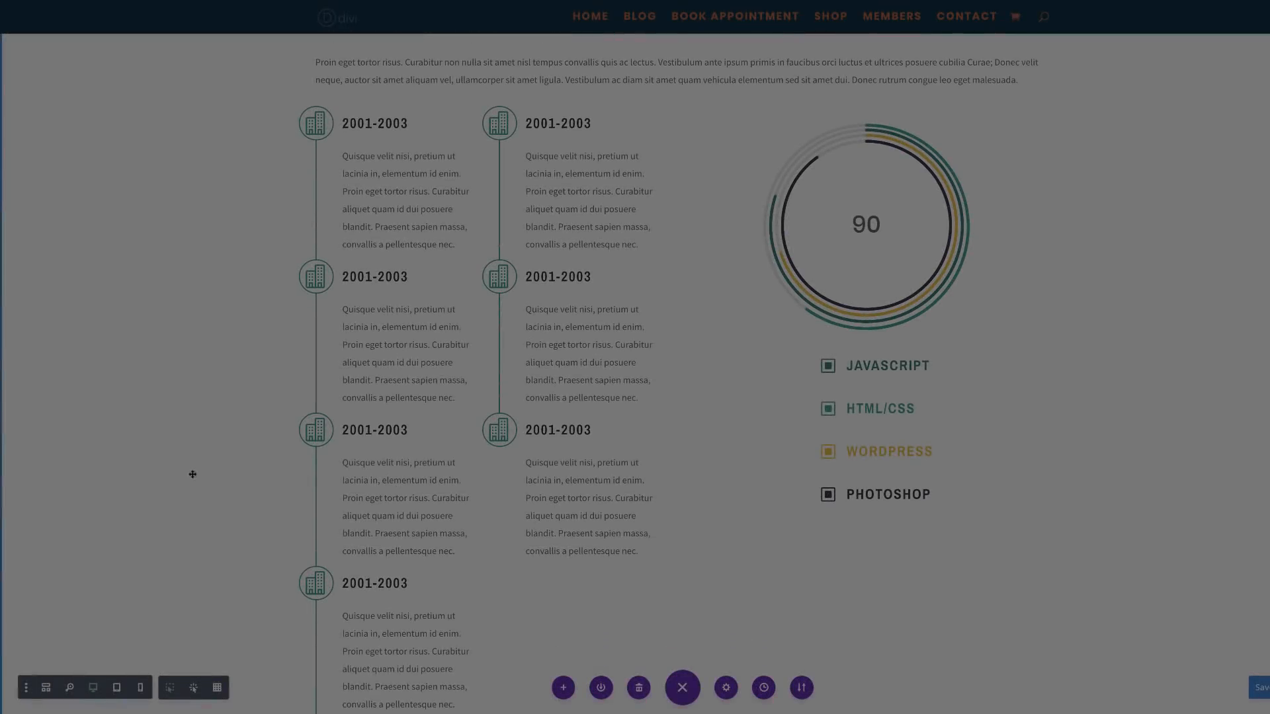
Add a top divider to the section containing the heading and skills, using the layered jagged style that rises toward the right.
scroll(884, 457, "up", 1)
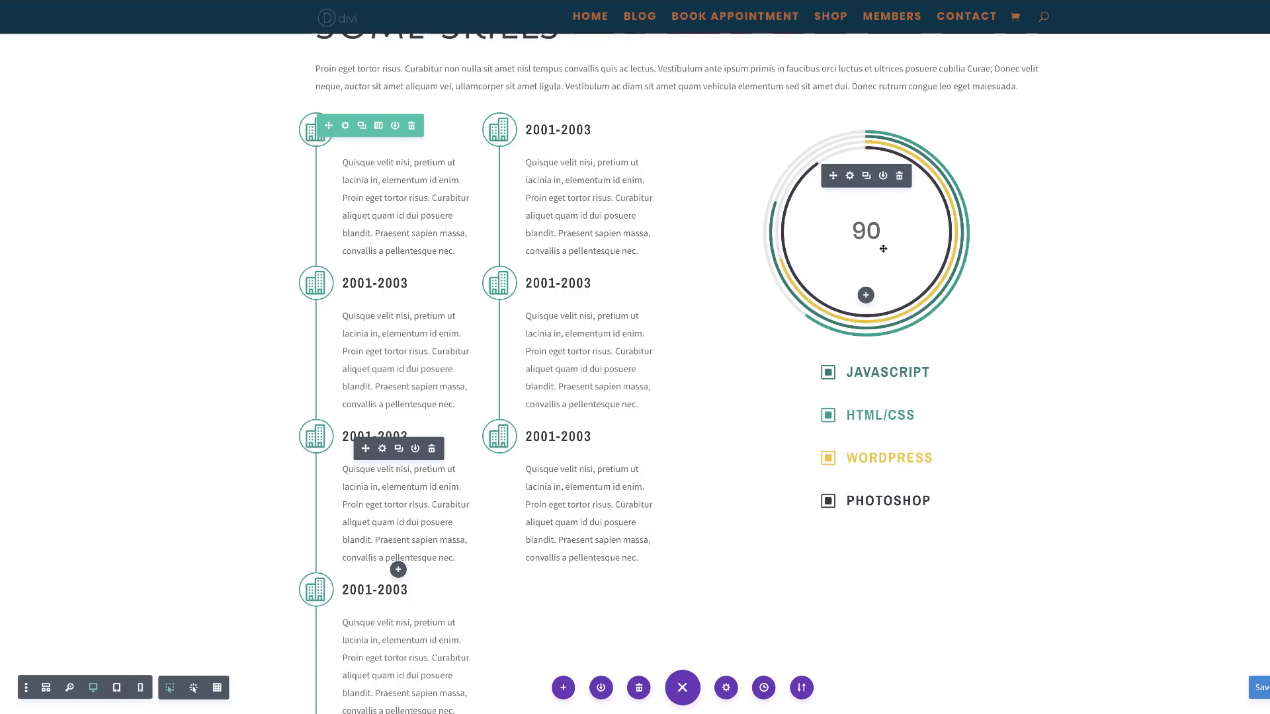
scroll(741, 467, "down", 2)
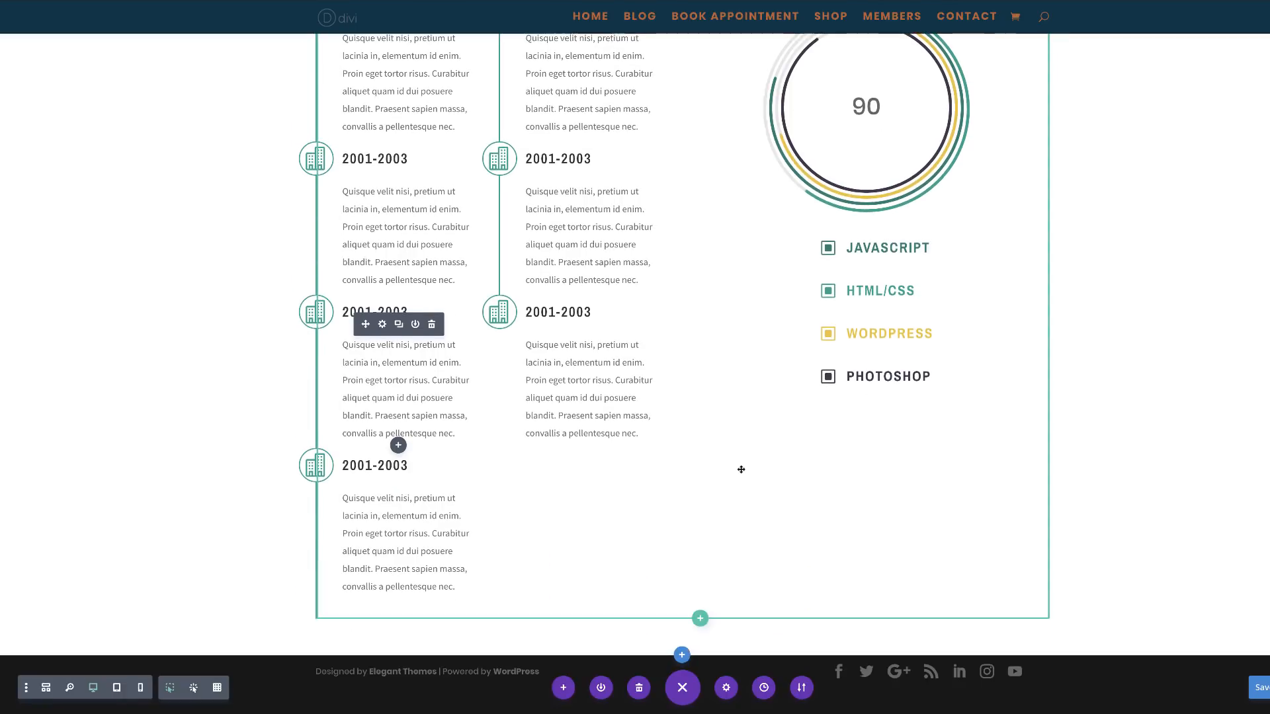
scroll(741, 470, "up", 3)
scroll(741, 469, "up", 2)
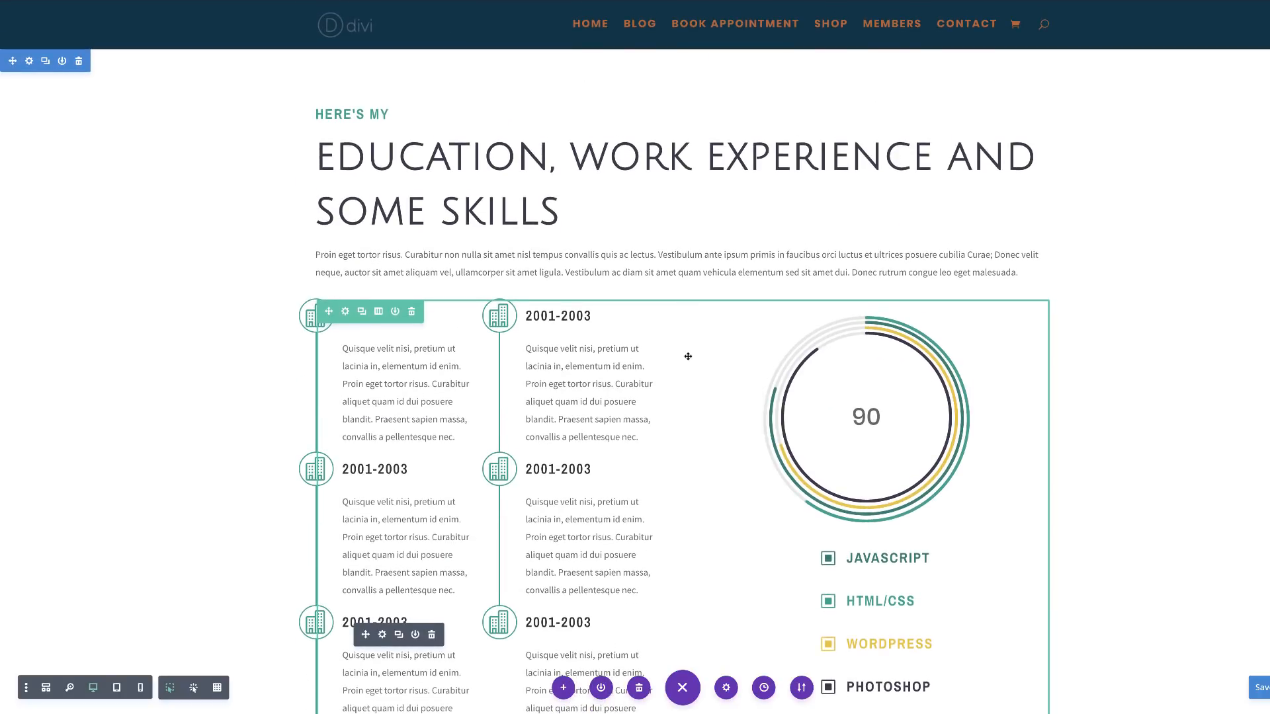
left_click(30, 65)
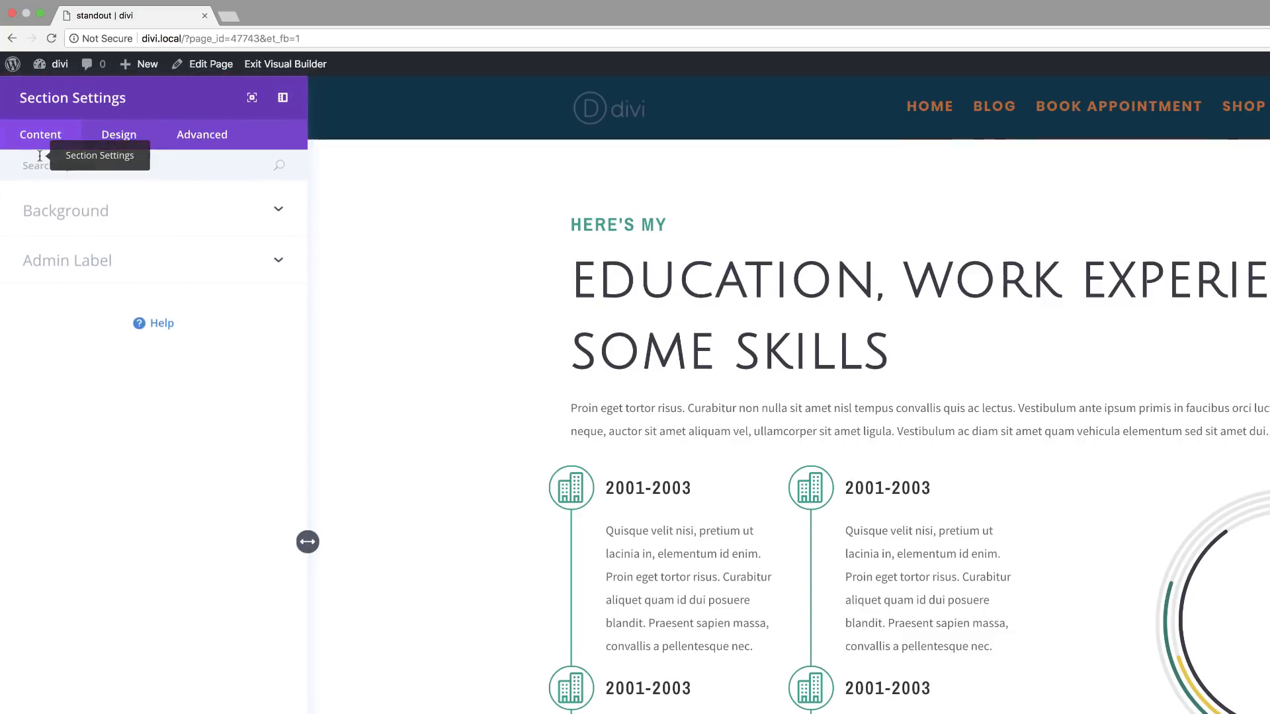
left_click(119, 135)
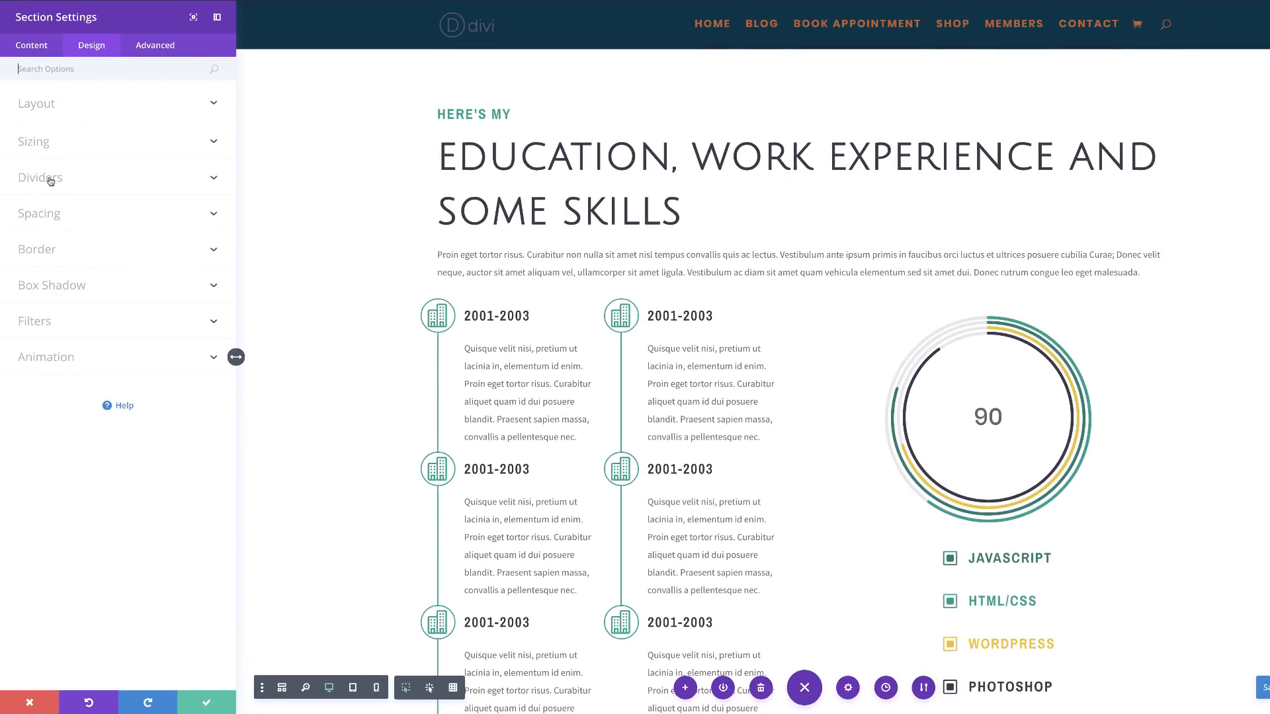
left_click(57, 179)
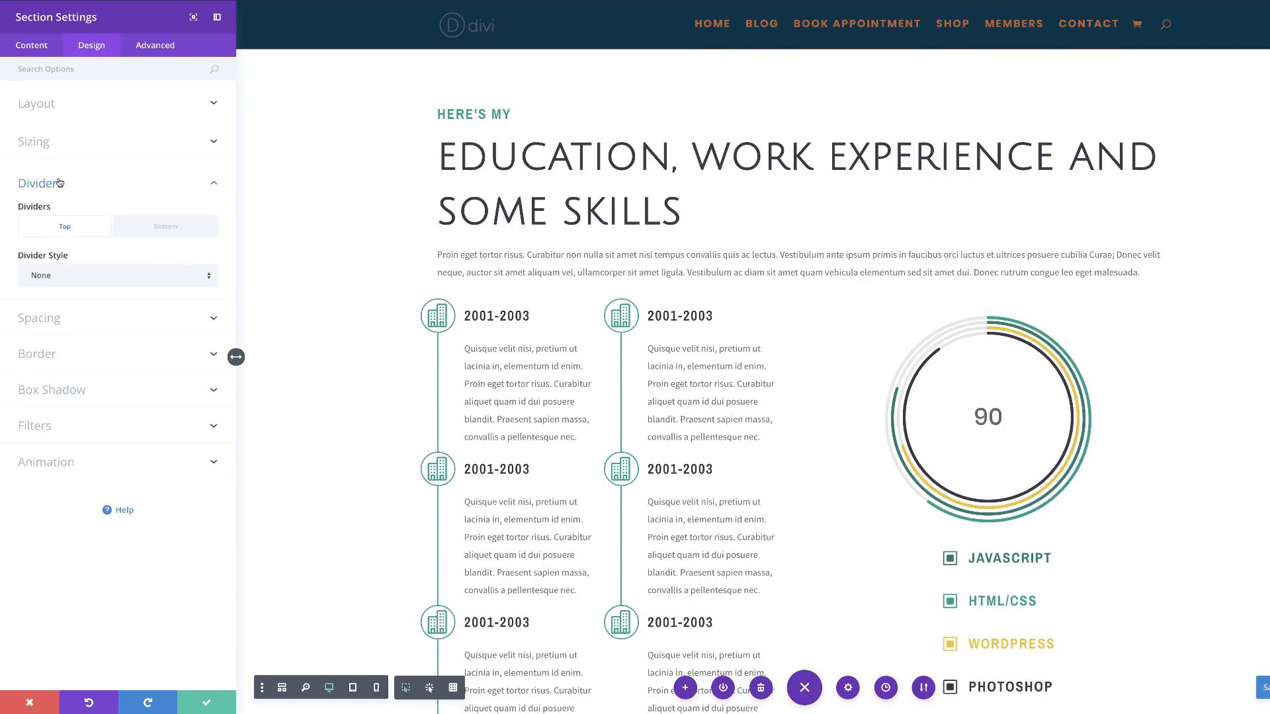
left_click(131, 280)
scroll(144, 508, "down", 5)
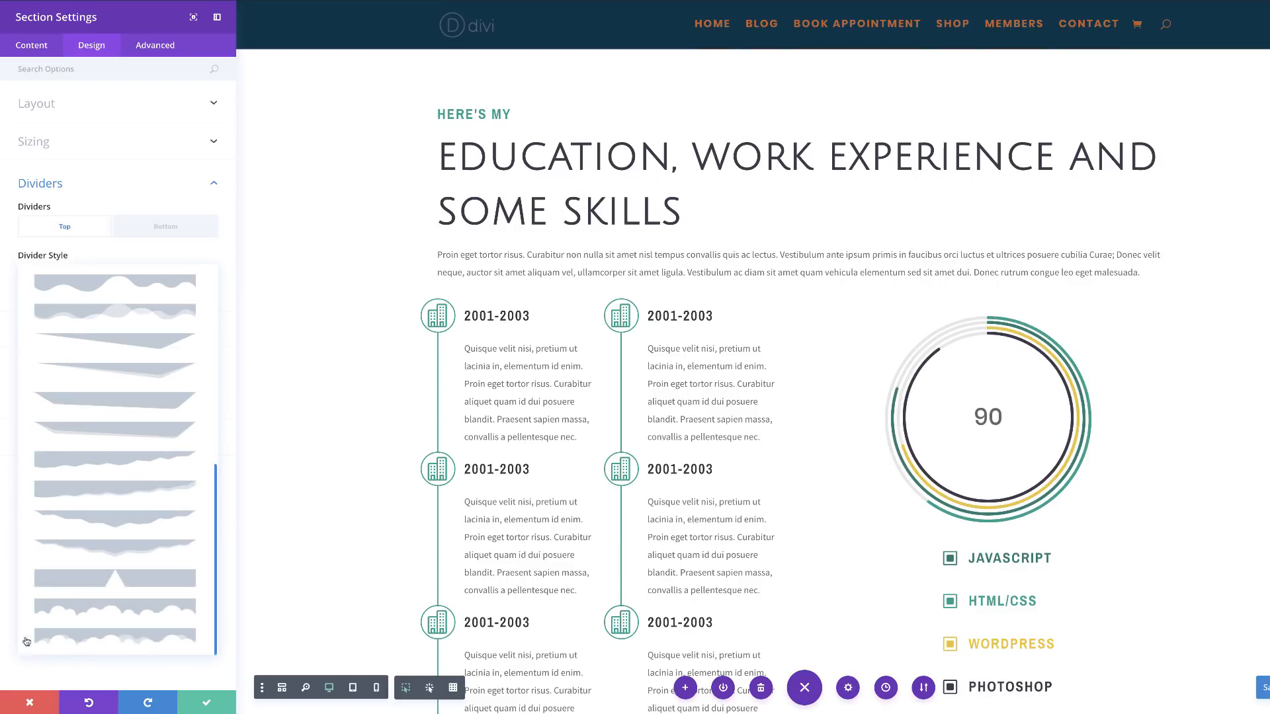
left_click(147, 491)
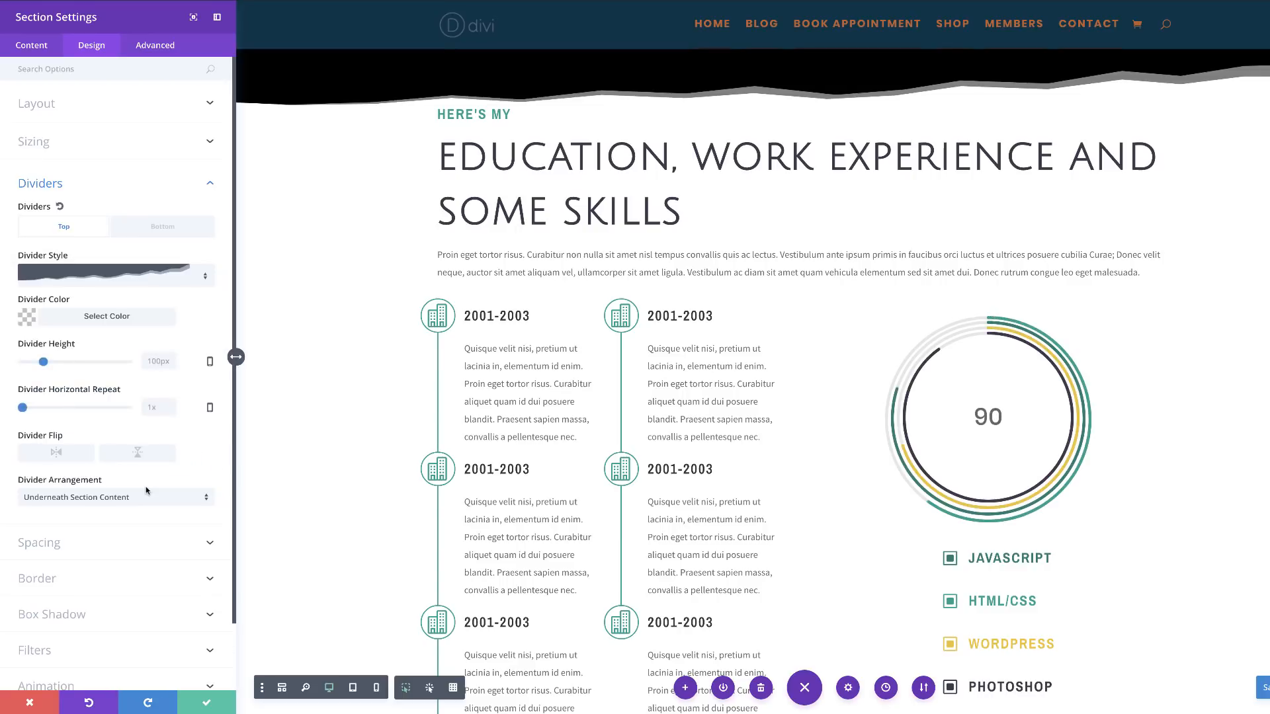
Set the section's top divider color to rgba(6,160,140,0.08).
left_click(27, 318)
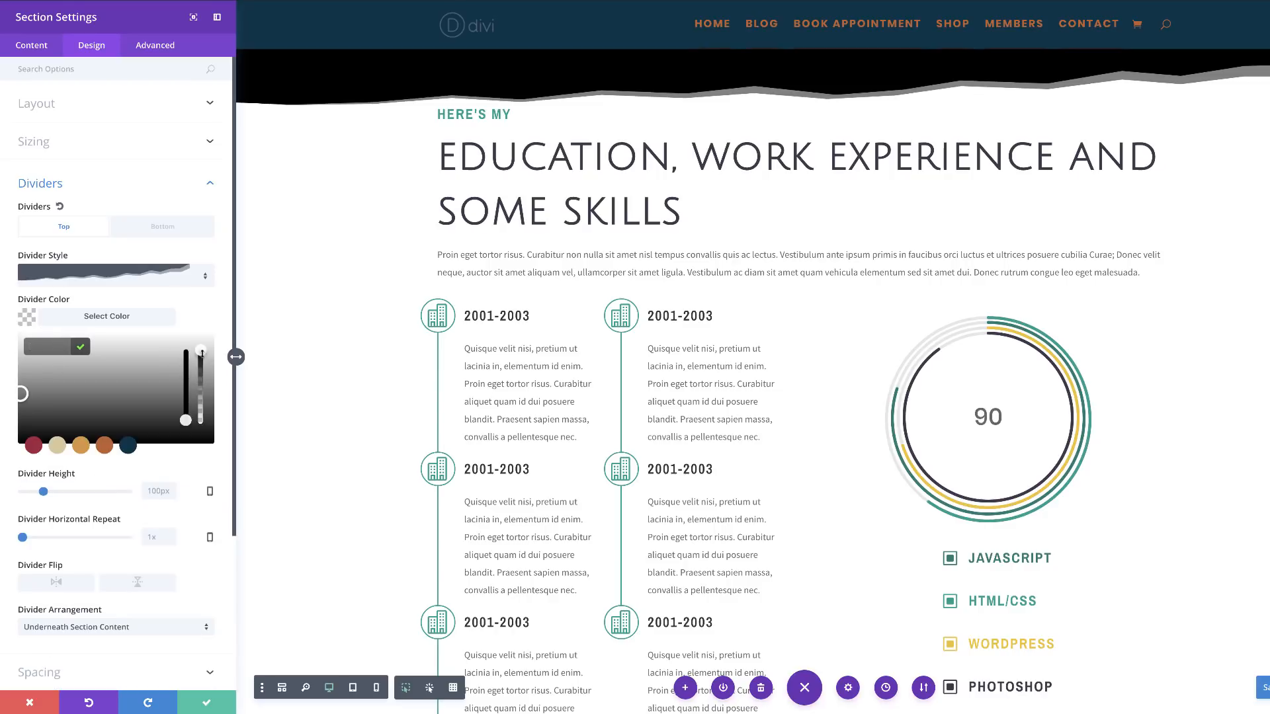
left_click(201, 357)
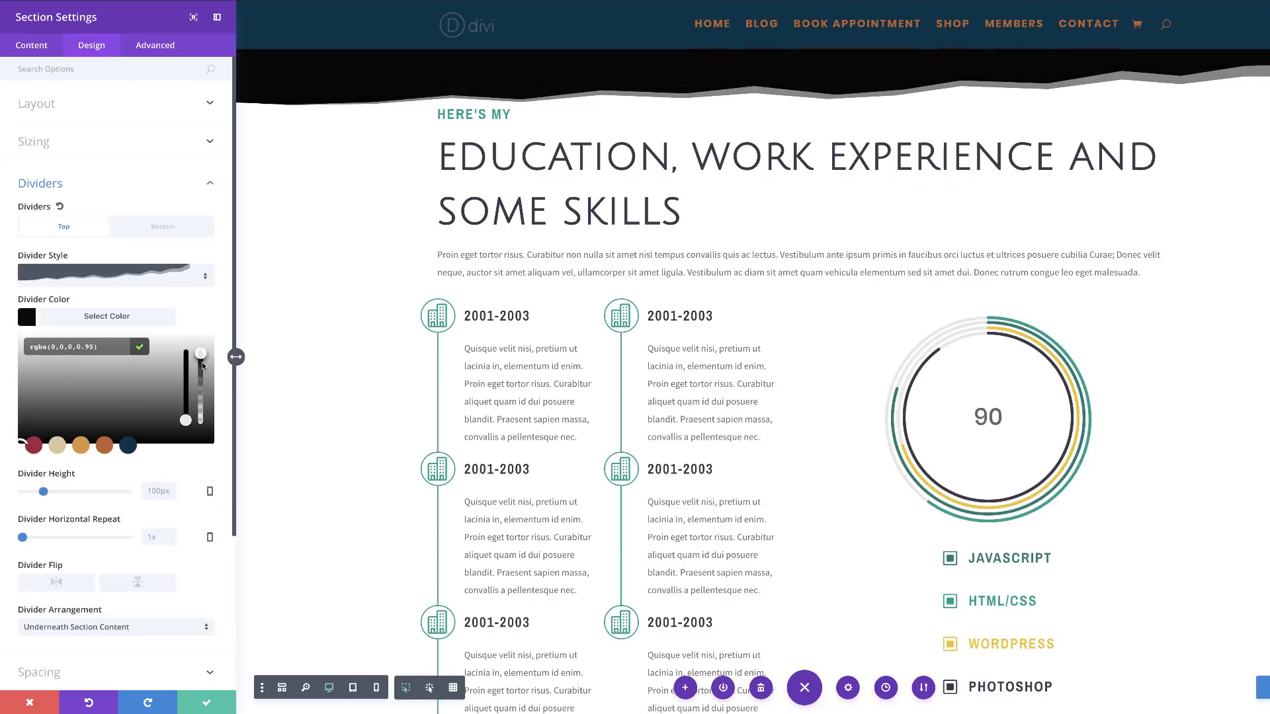
left_click_drag(201, 355, 204, 365)
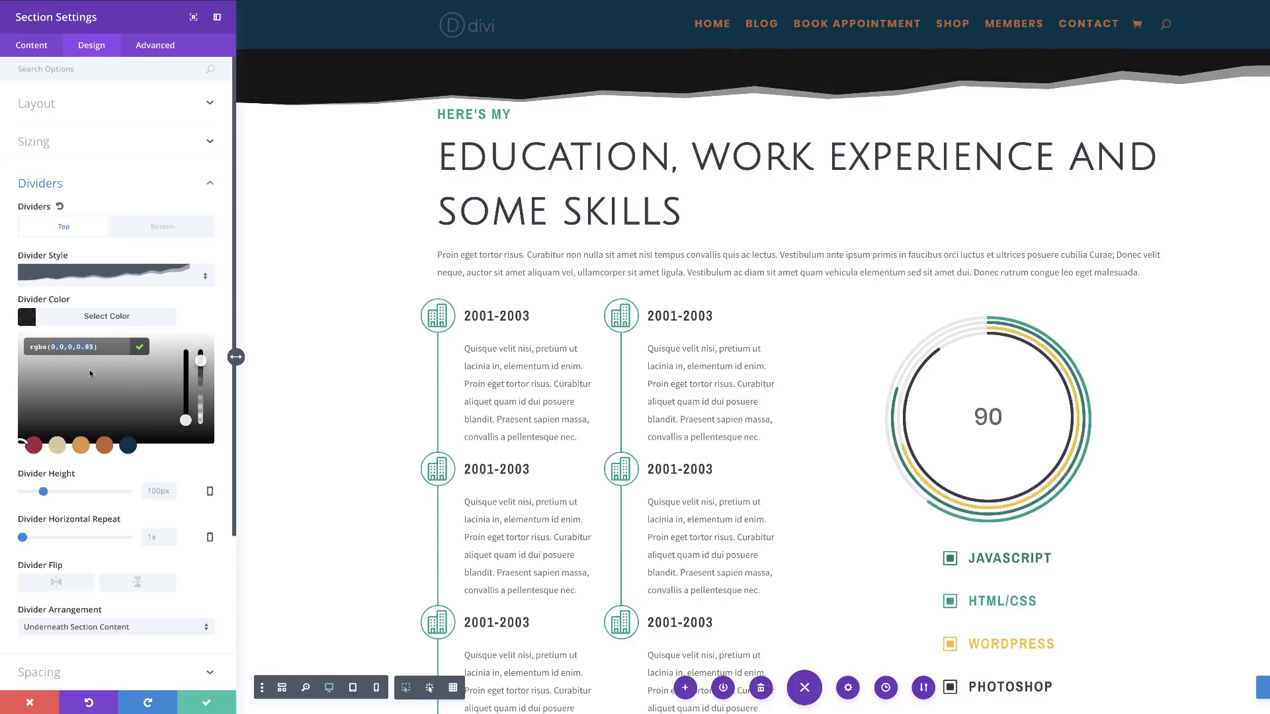
type("rgba(6,160,140,0.08)")
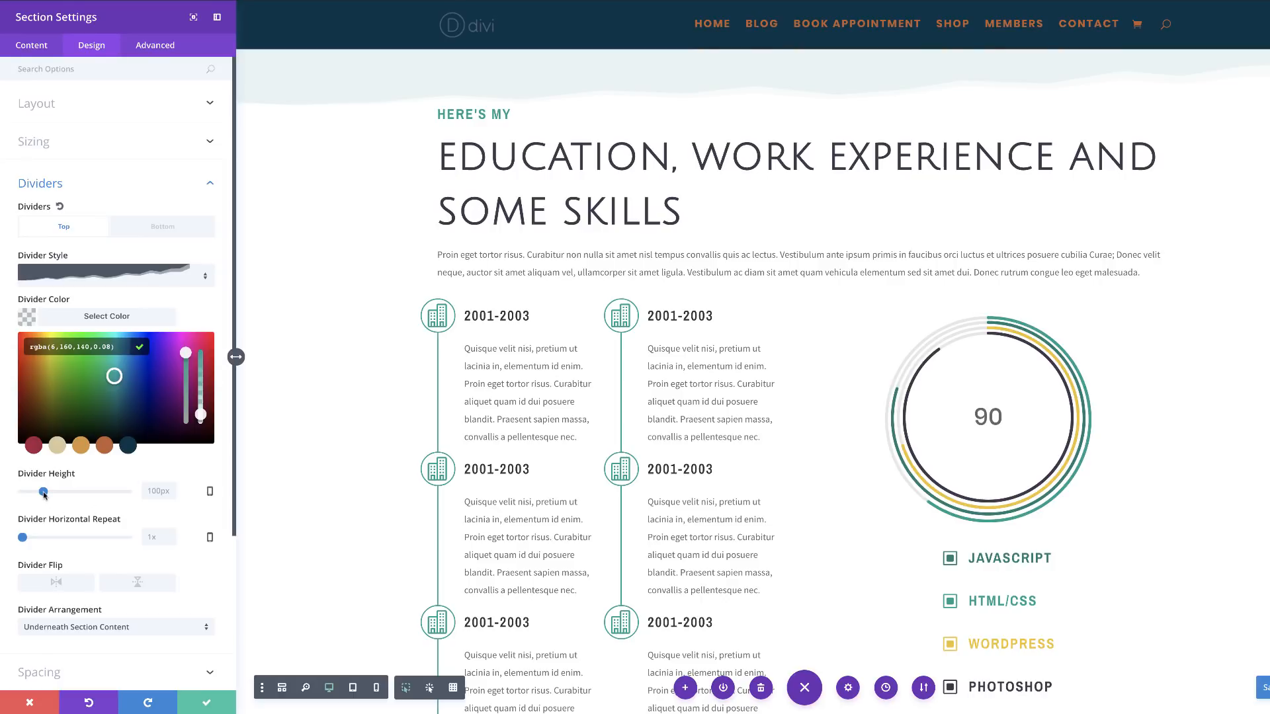
Set the section's top divider height to 1100px and save the section settings.
left_click_drag(44, 495, 135, 490)
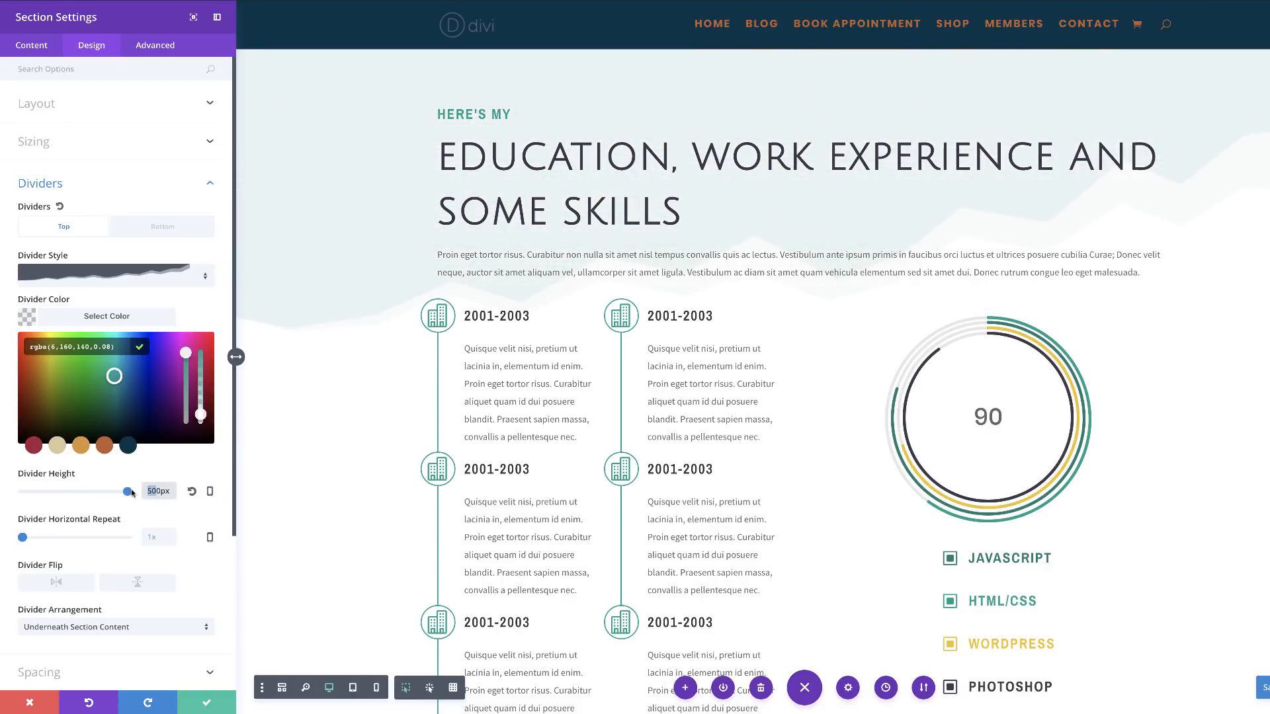
type("110")
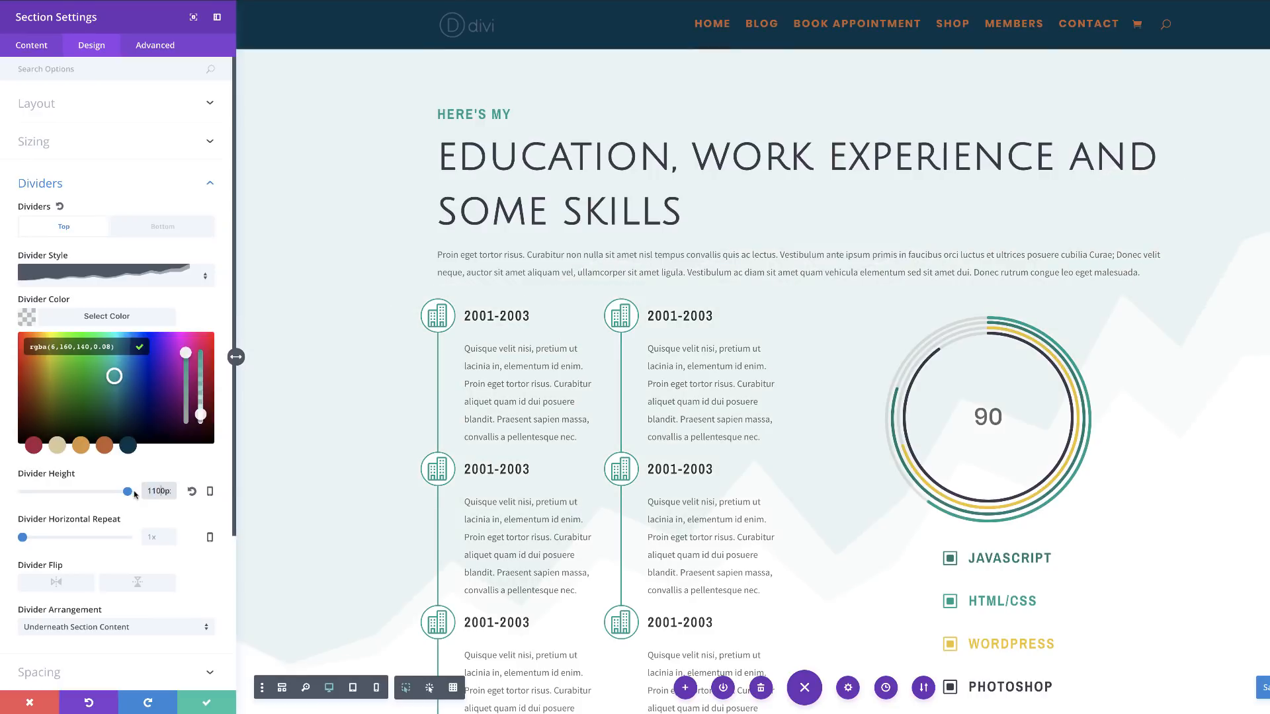
left_click(213, 700)
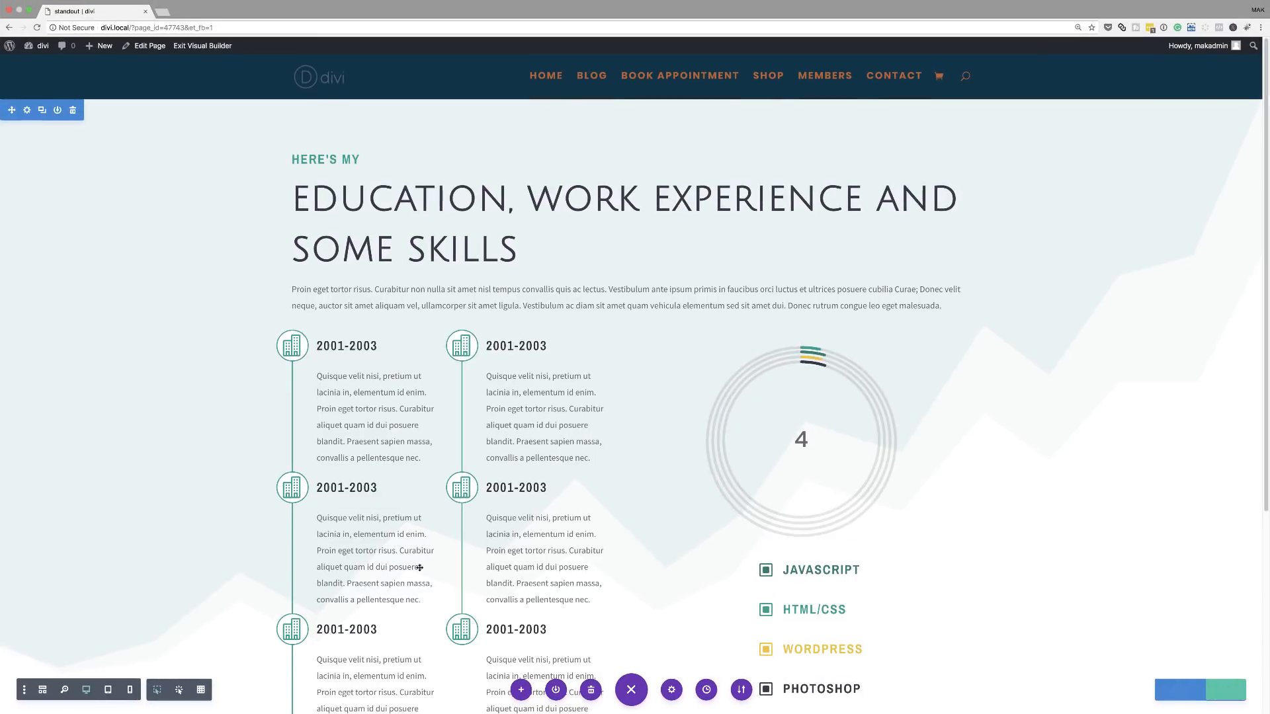